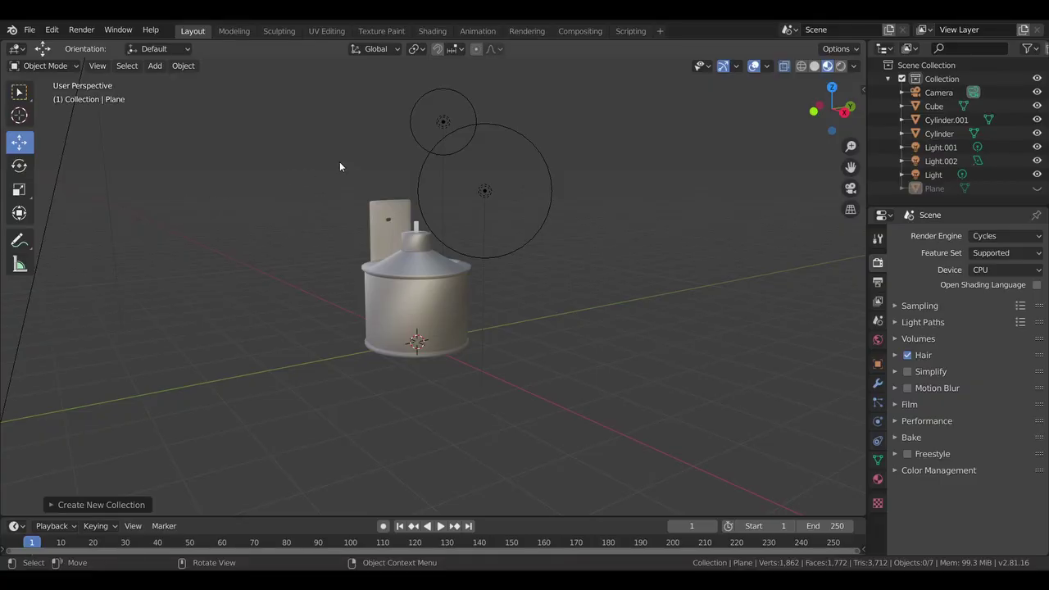
Orbit around the finished container to inspect it from several angles
mouse_move(569, 267)
middle_mouse_down()
mouse_move(559, 282)
mouse_move(571, 274)
middle_mouse_up()
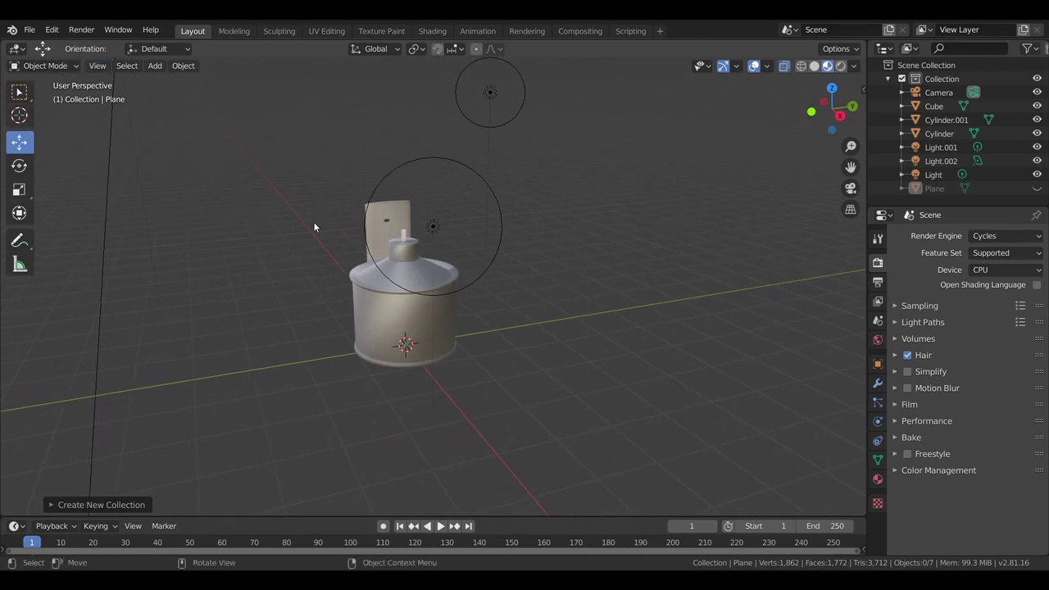
left_click(71, 66)
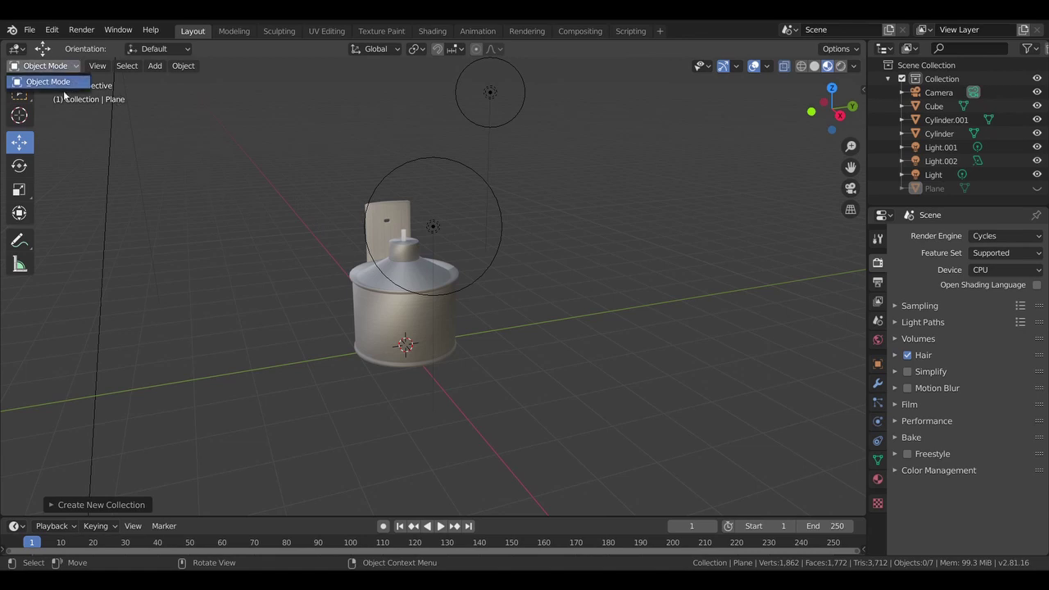
mouse_move(270, 197)
middle_mouse_down()
mouse_move(244, 259)
mouse_move(255, 259)
middle_mouse_up()
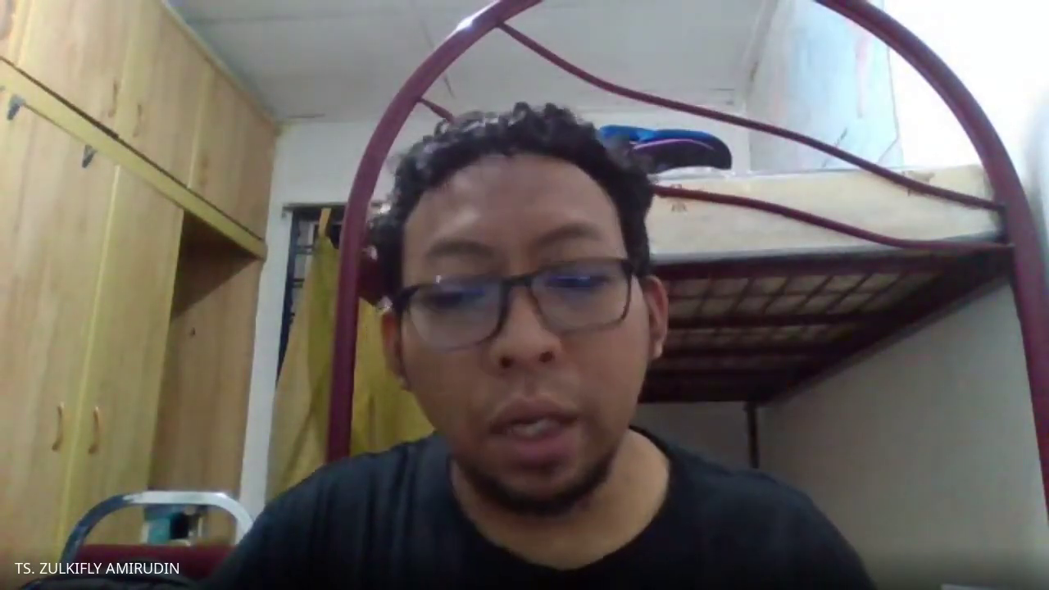
Delete the default cube to empty the scene, then bring up the Add menu
key("Delete")
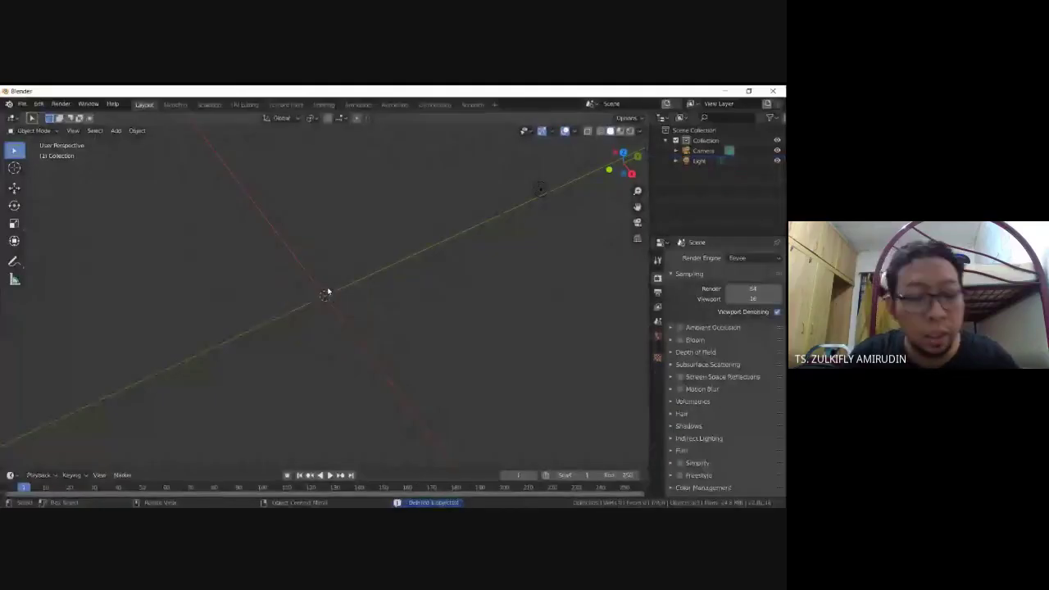
key("ctrl+z")
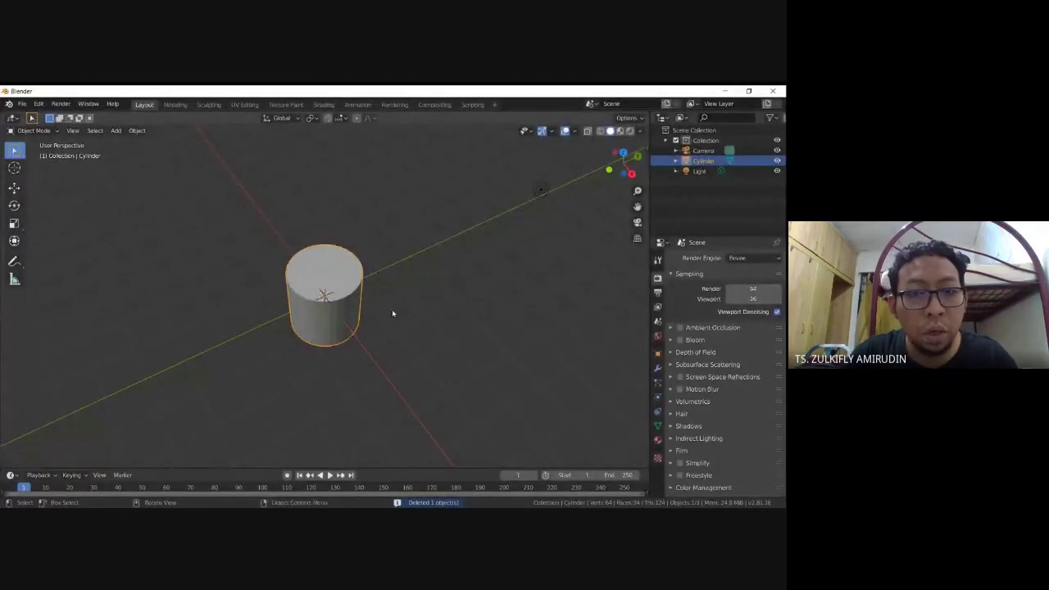
key("Delete")
key("ctrl+z")
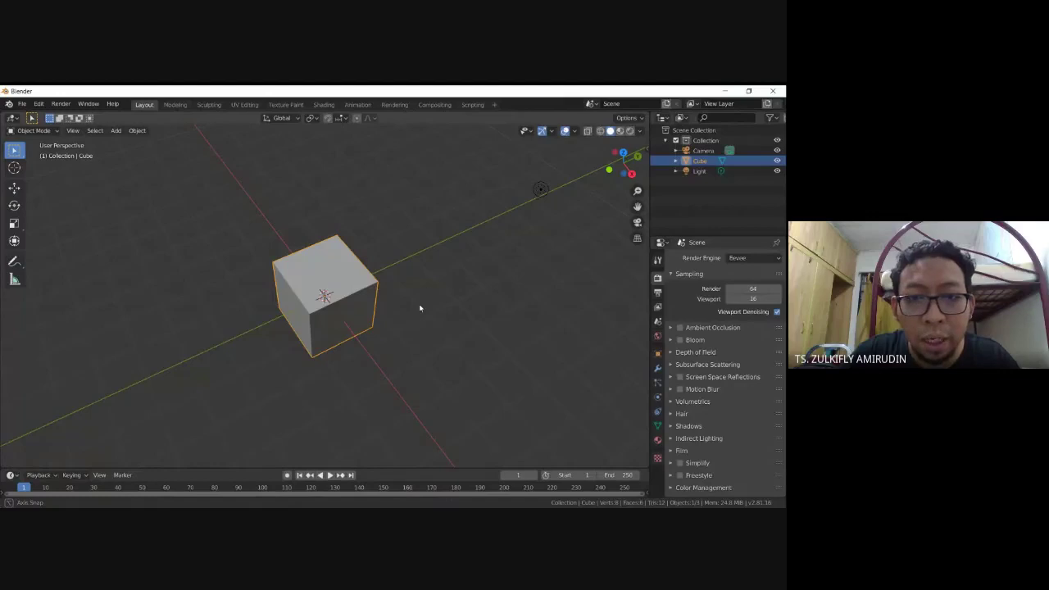
mouse_move(420, 308)
middle_mouse_down()
mouse_move(438, 295)
mouse_move(421, 294)
mouse_move(441, 290)
mouse_move(500, 299)
middle_mouse_up()
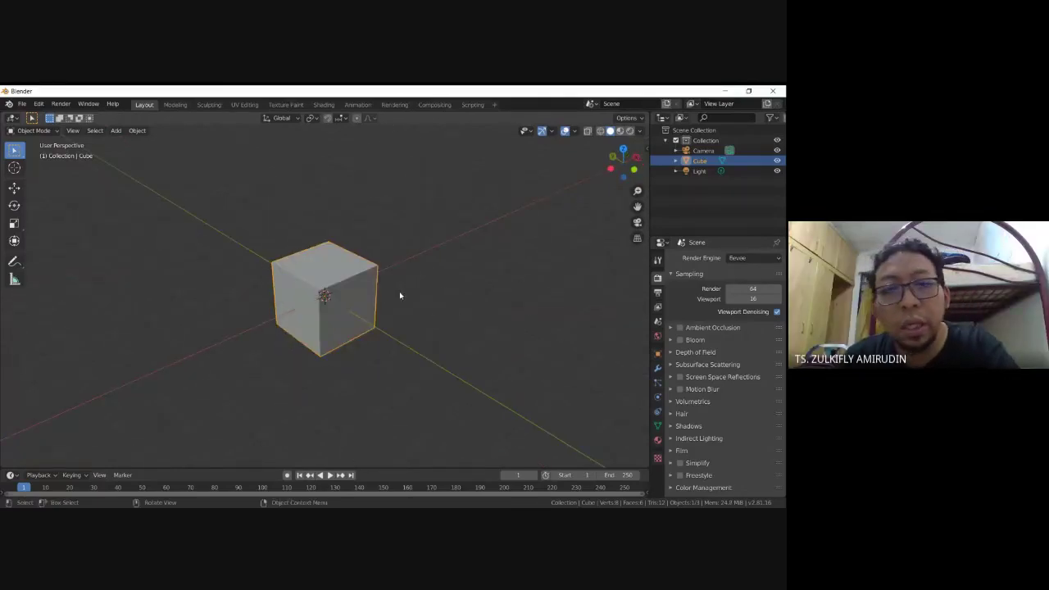
key("Delete")
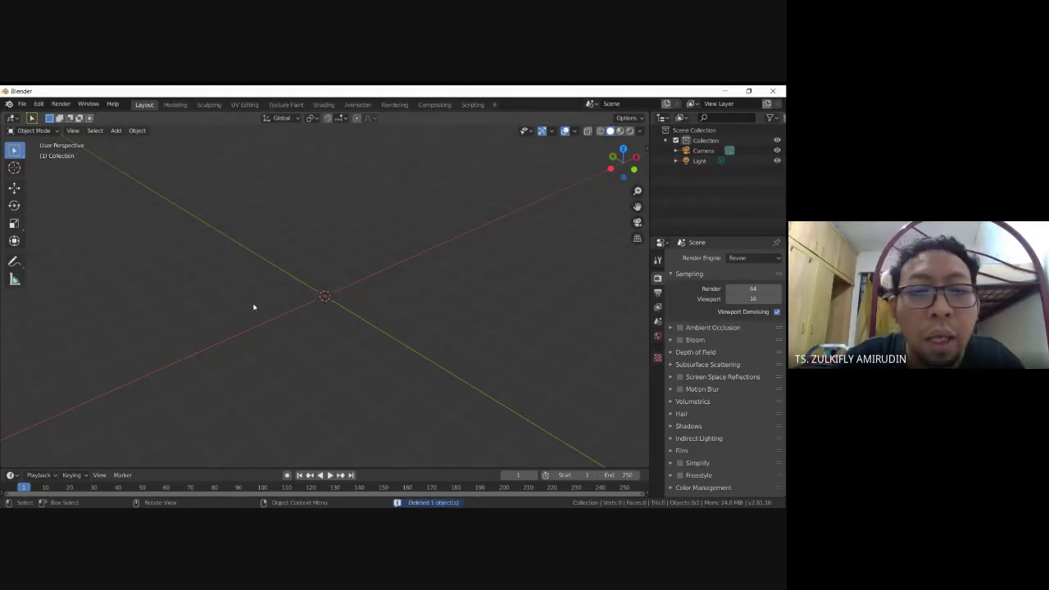
key("shift")
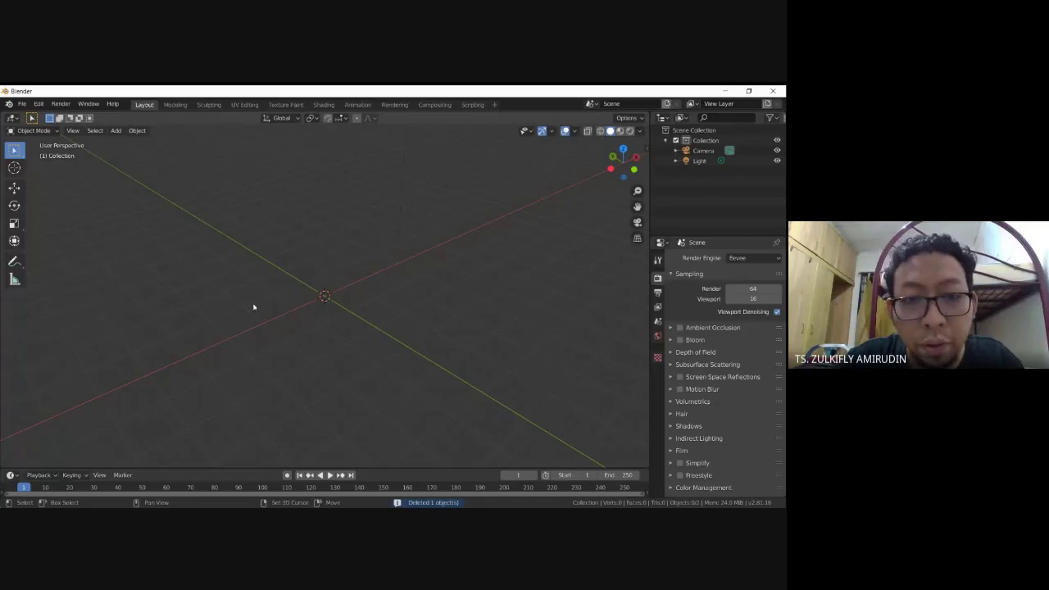
key("shift+a")
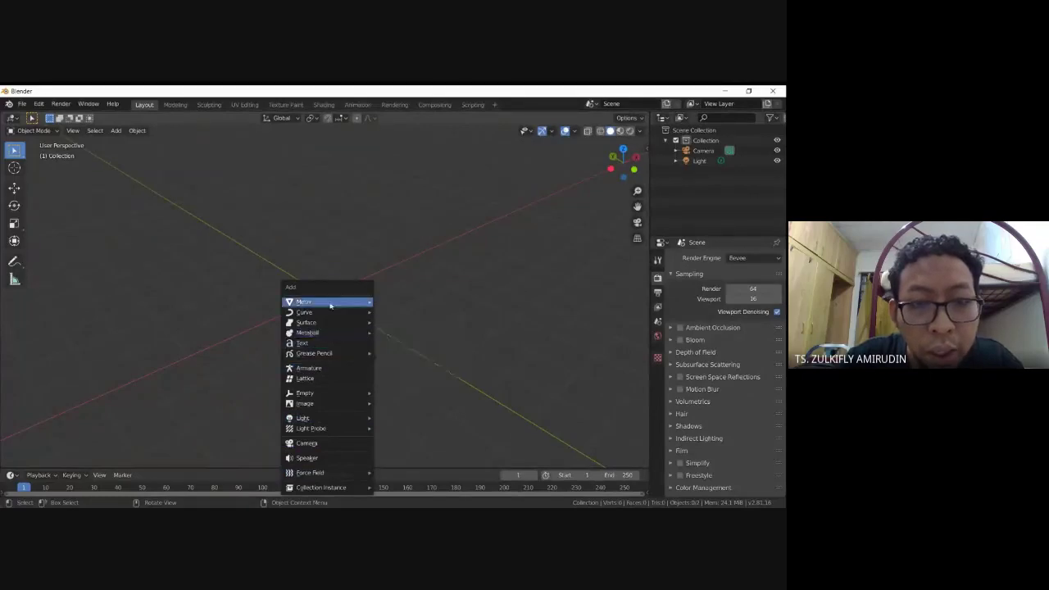
mouse_move(324, 302)
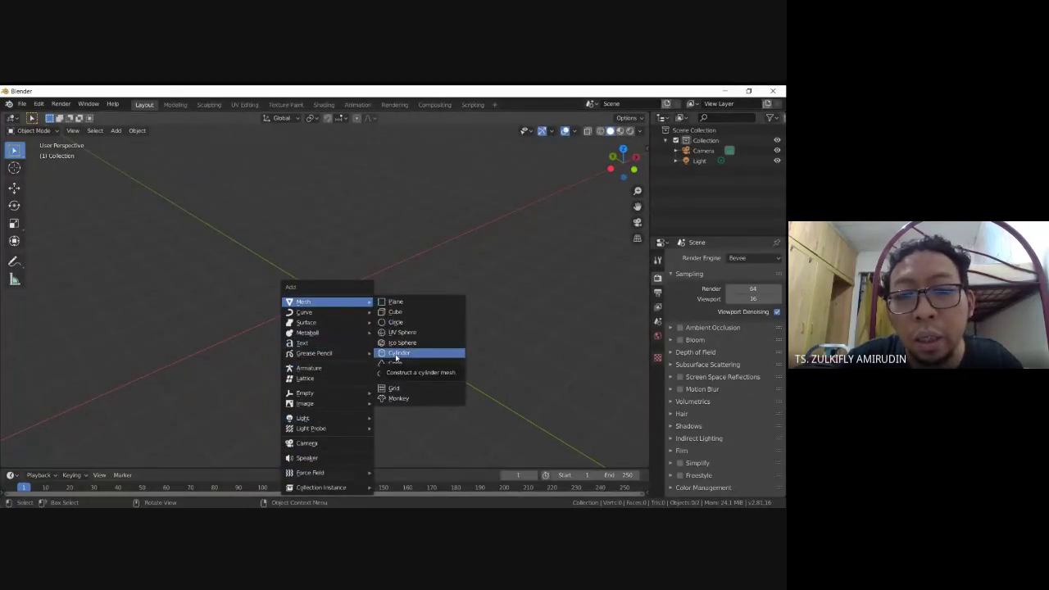
Add a cylinder mesh at the scene centre and orbit around it from several angles
left_click(398, 354)
mouse_move(368, 319)
middle_mouse_down()
mouse_move(386, 309)
mouse_move(371, 309)
middle_mouse_up()
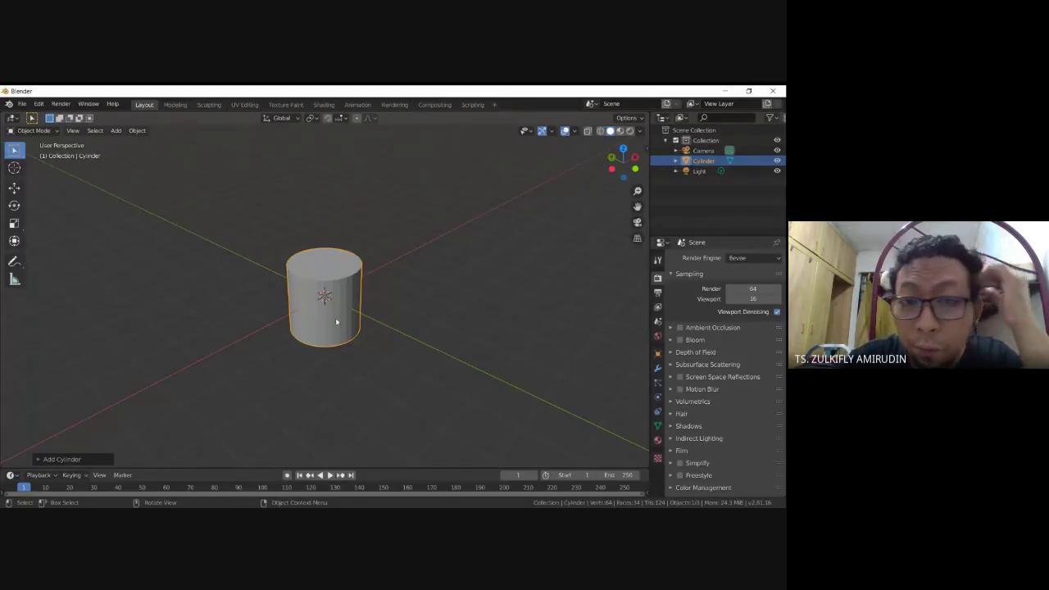
mouse_move(335, 305)
middle_mouse_down()
mouse_move(314, 281)
mouse_move(340, 293)
middle_mouse_up()
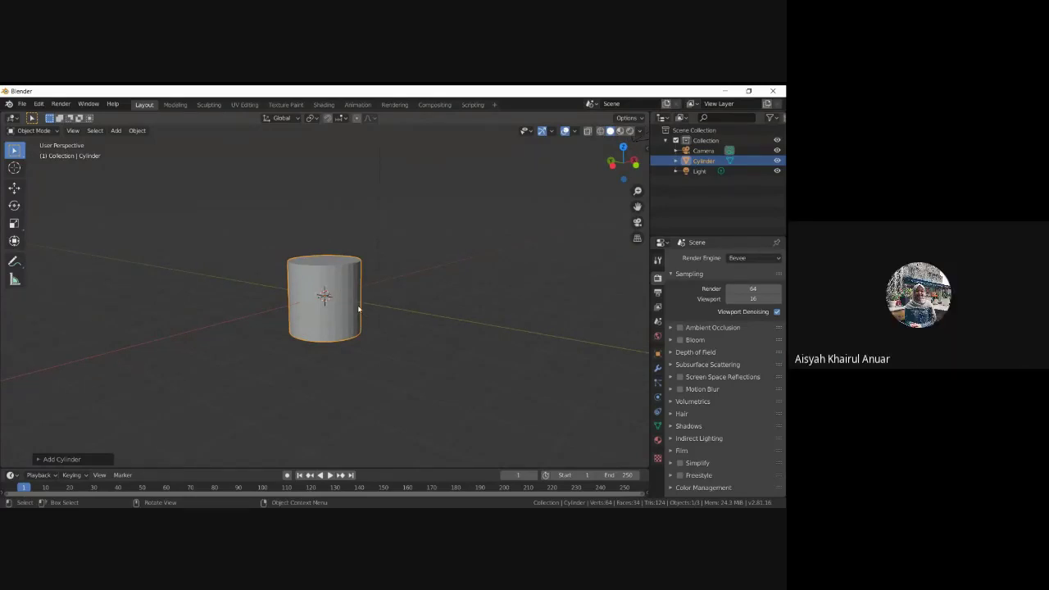
middle_click_drag(358, 309, 348, 303)
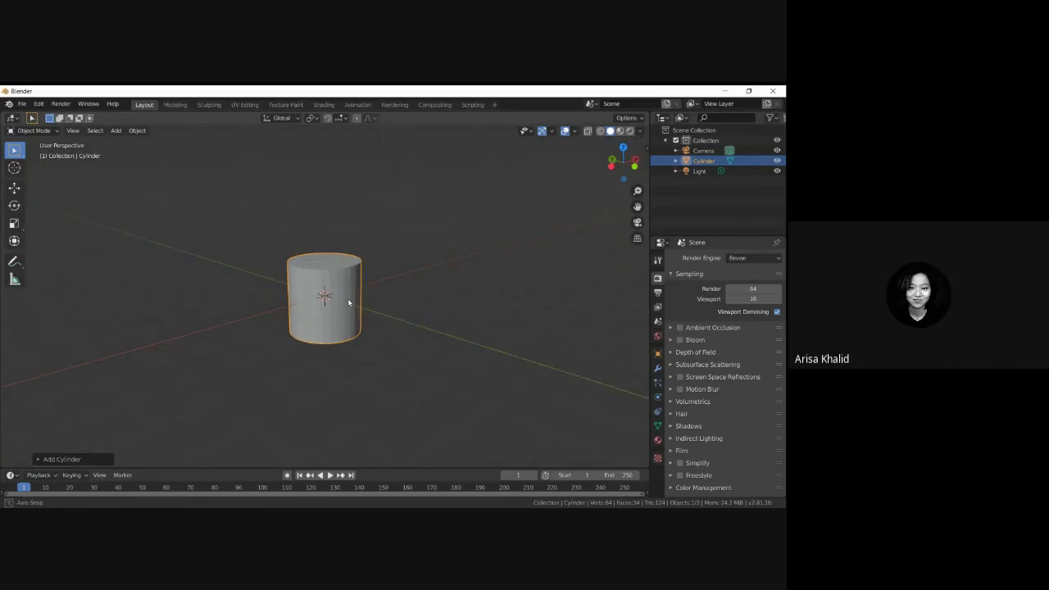
middle_click_drag(349, 304, 381, 246)
scroll(381, 246, "up", 3)
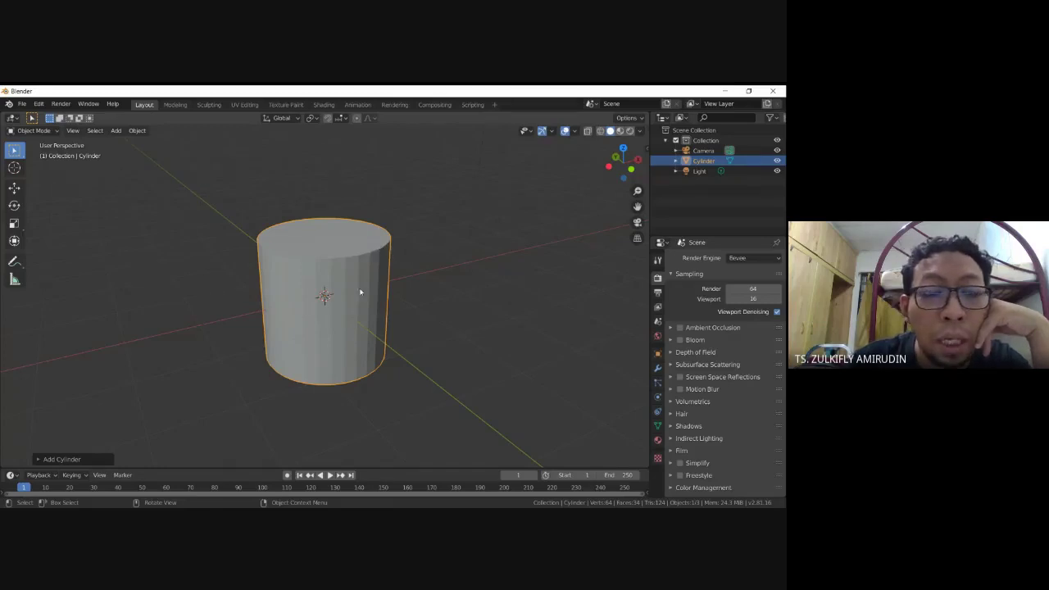
middle_click_drag(402, 323, 402, 312)
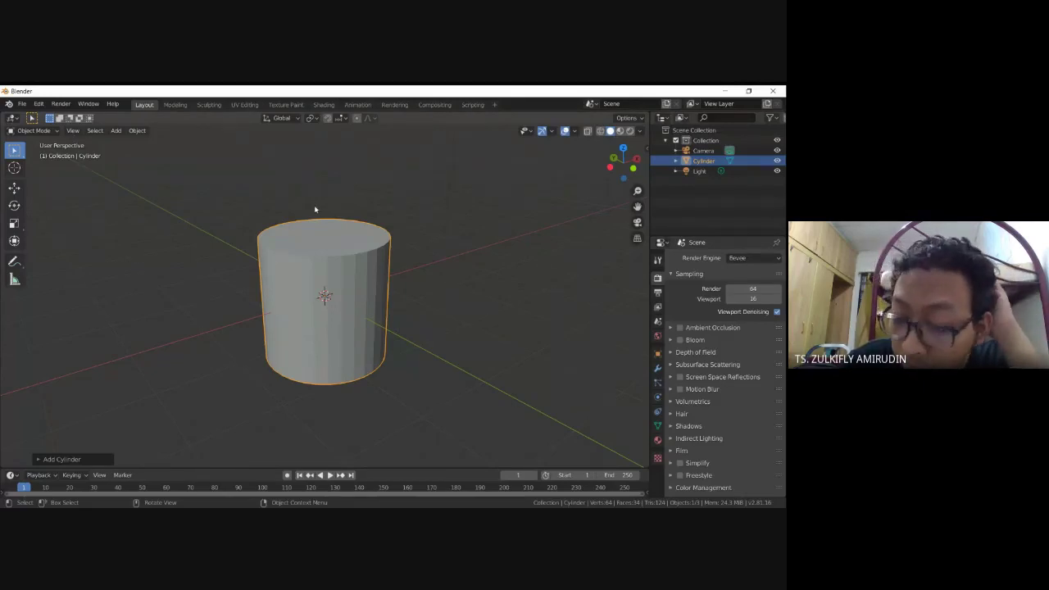
Toggle the cylinder between Object Mode and Edit Mode to demonstrate switching
left_click(54, 131)
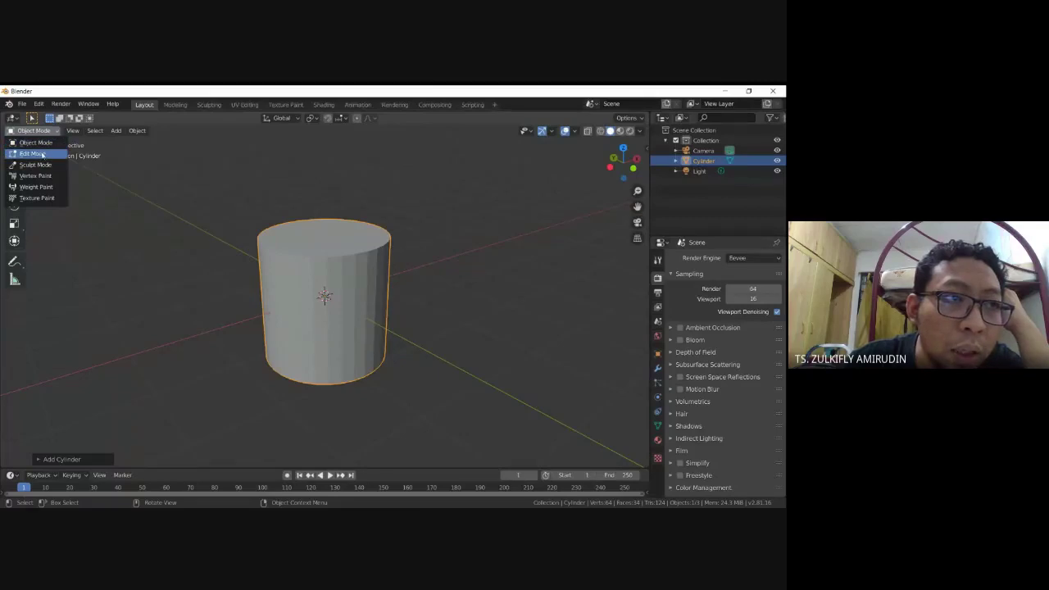
left_click(251, 229)
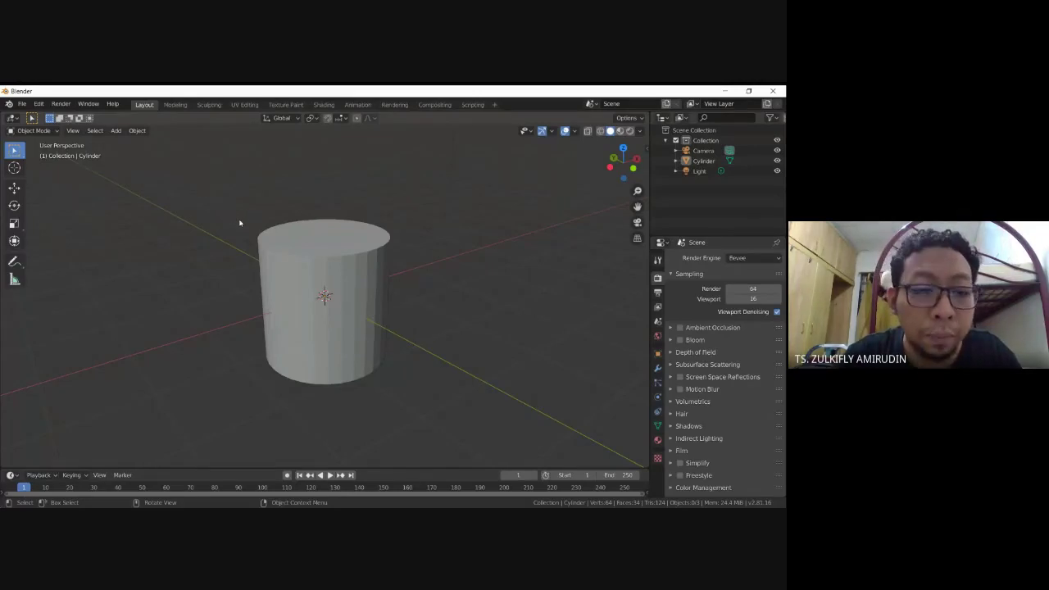
key("Tab")
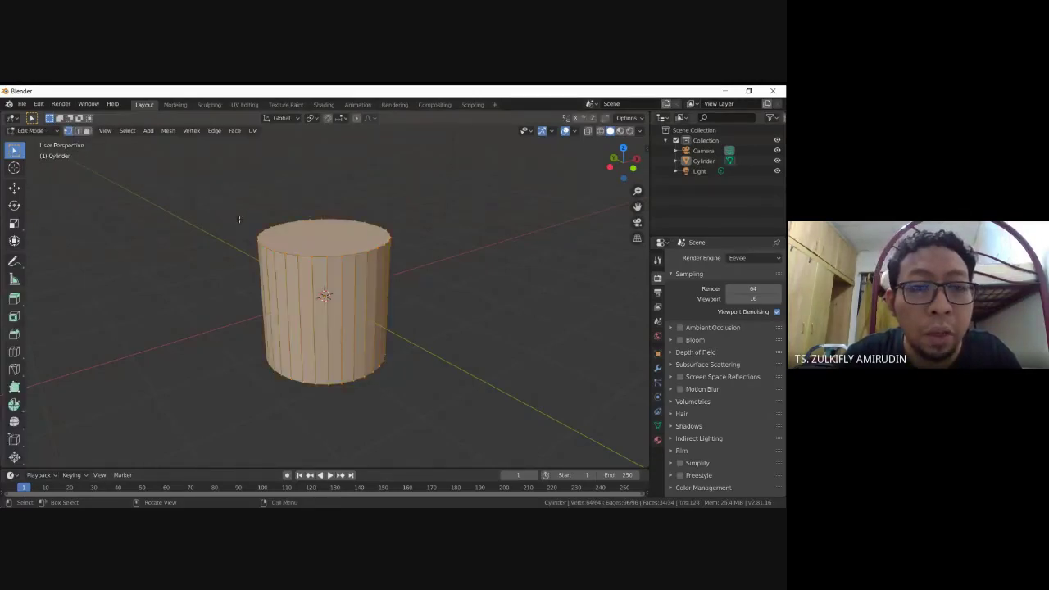
key("Tab")
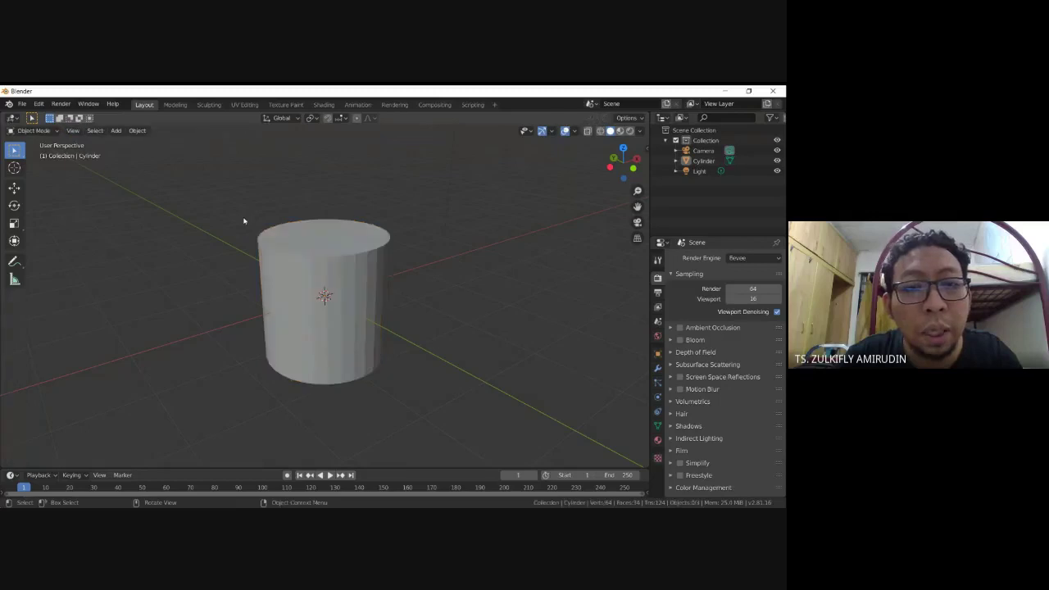
key("Tab")
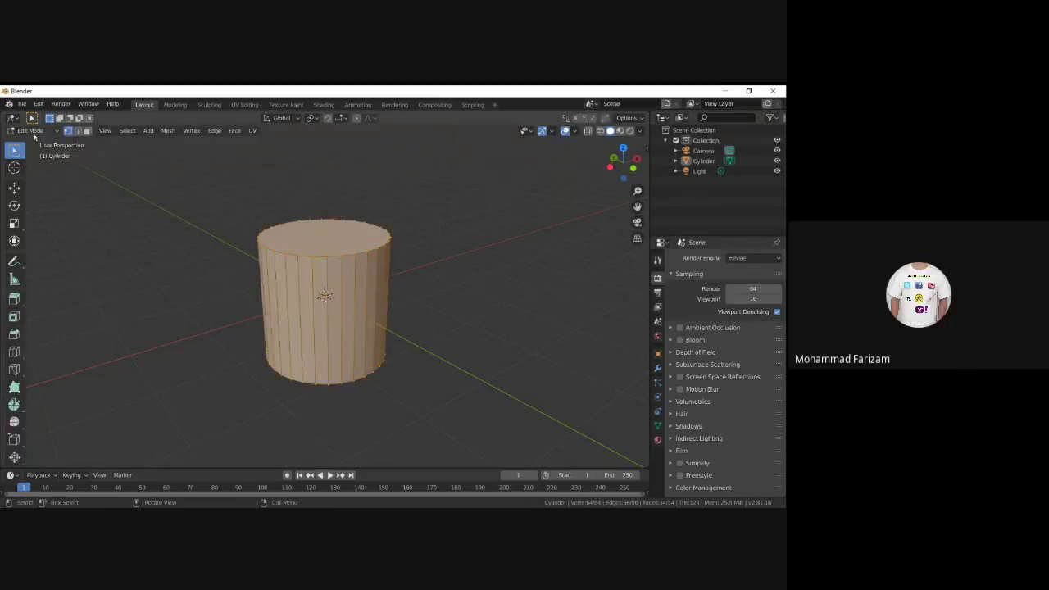
key("Tab")
key("Tab")
Settle in Edit Mode, deselect all, and select a single vertex on the top rim
key("Tab")
key("Tab")
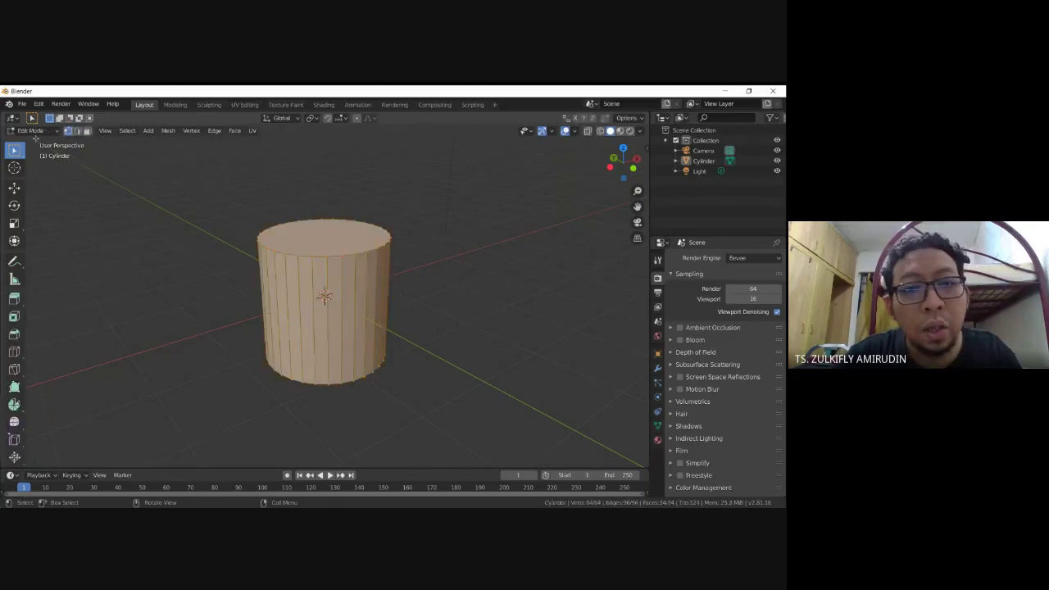
key("Tab")
key("Tab")
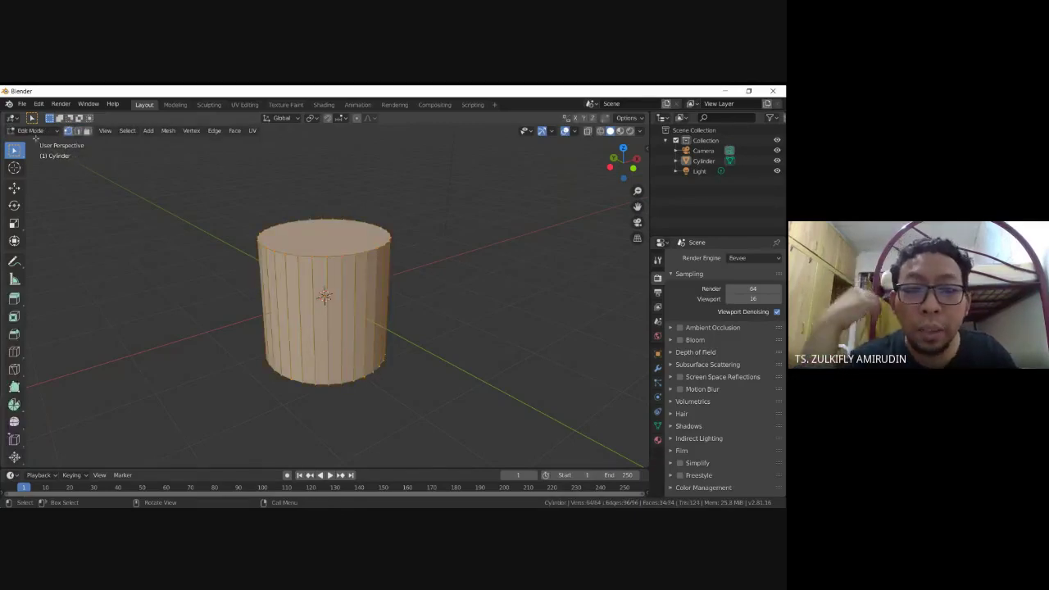
key("Tab")
key("Tab")
key("Tab")
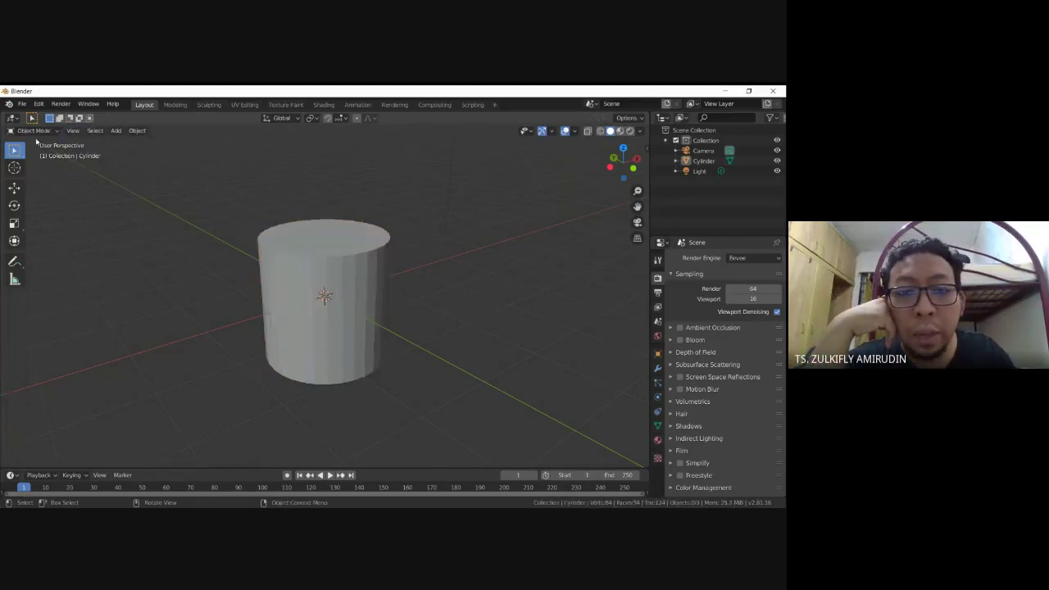
key("Tab")
key("Tab")
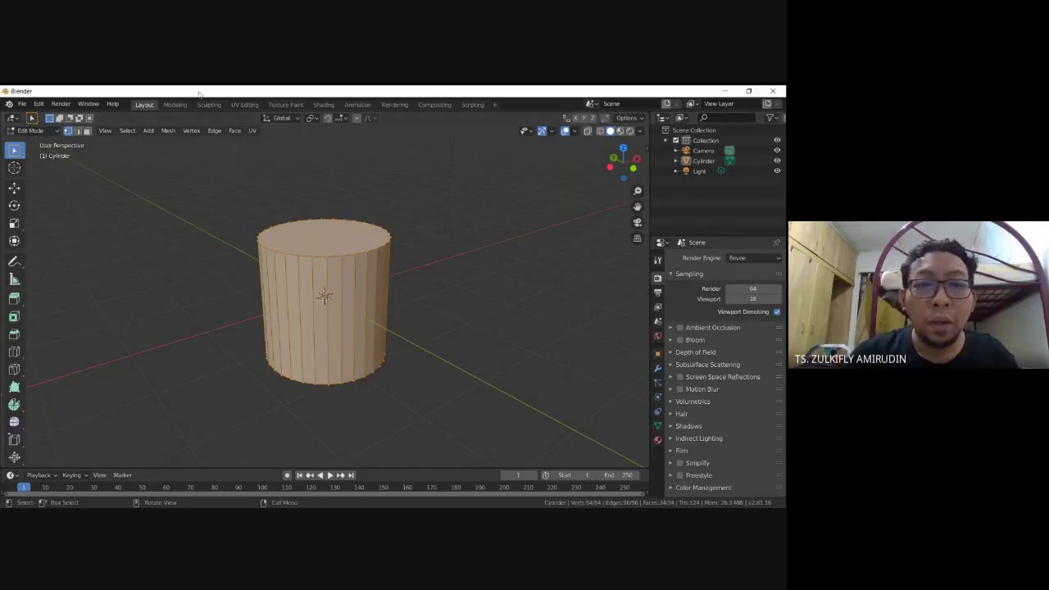
key("Tab")
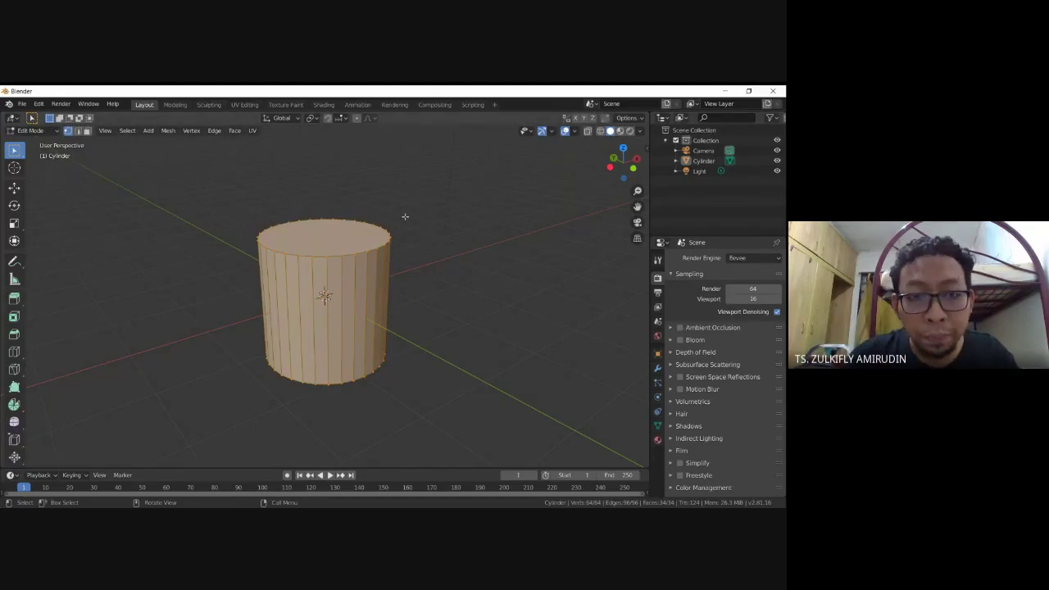
key("alt+a")
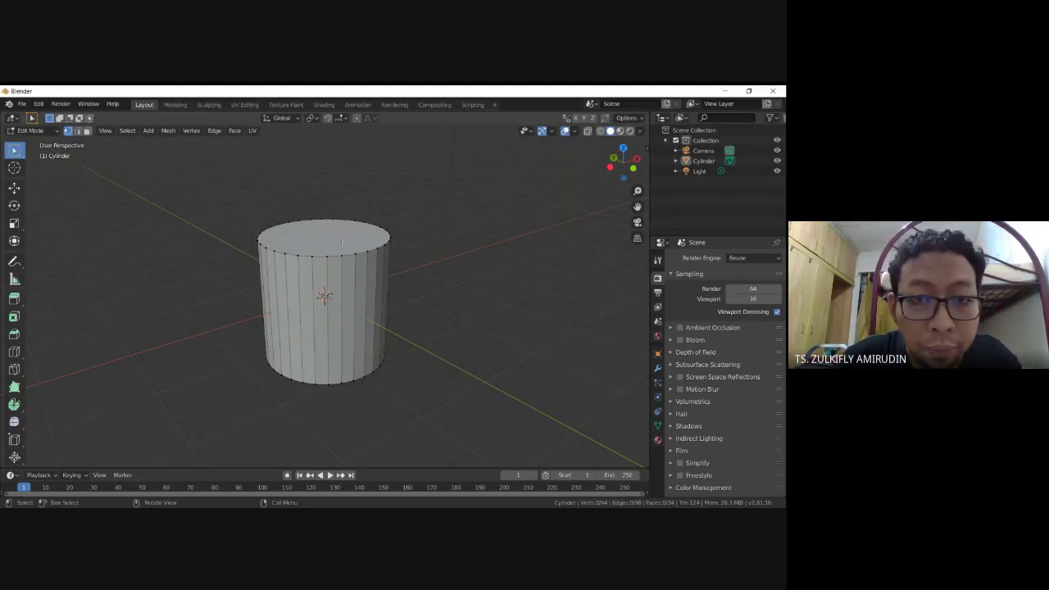
left_click(342, 242)
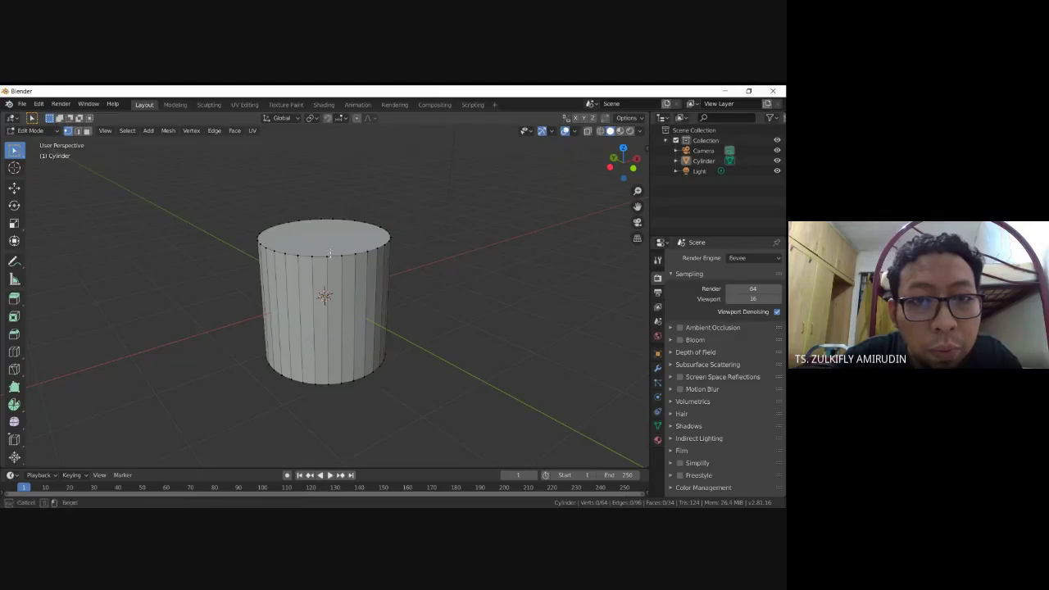
Try Edge Select on a vertical edge, then return to Vertex Select and view from above
left_click(78, 132)
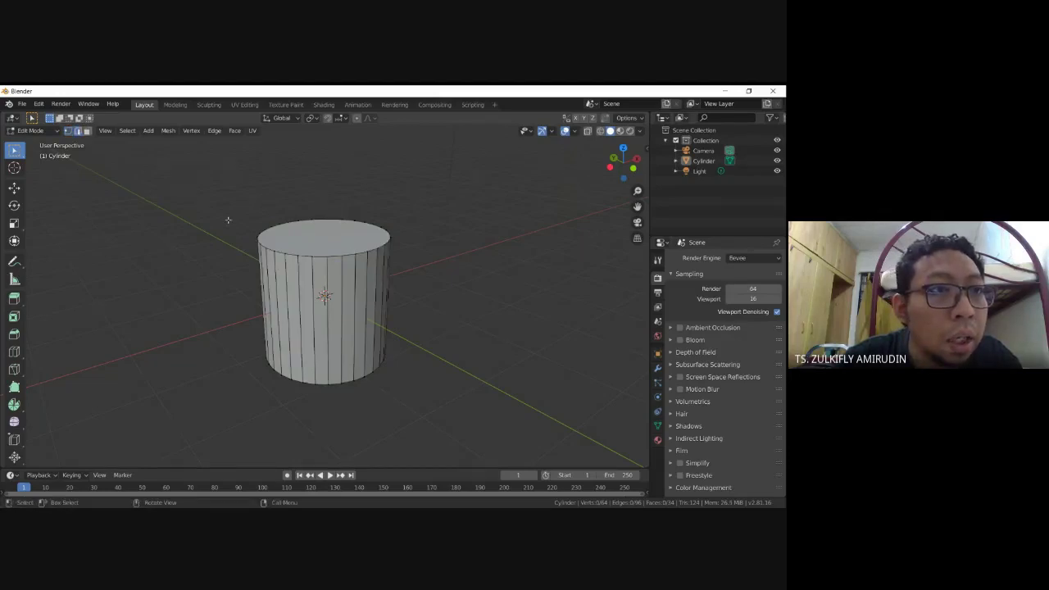
left_click(342, 282)
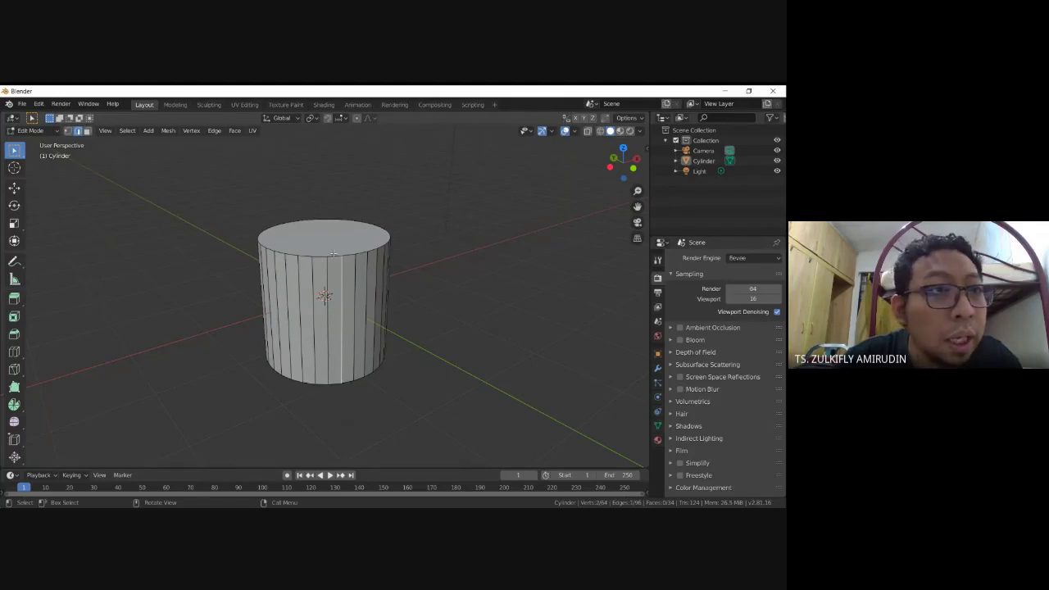
key("1")
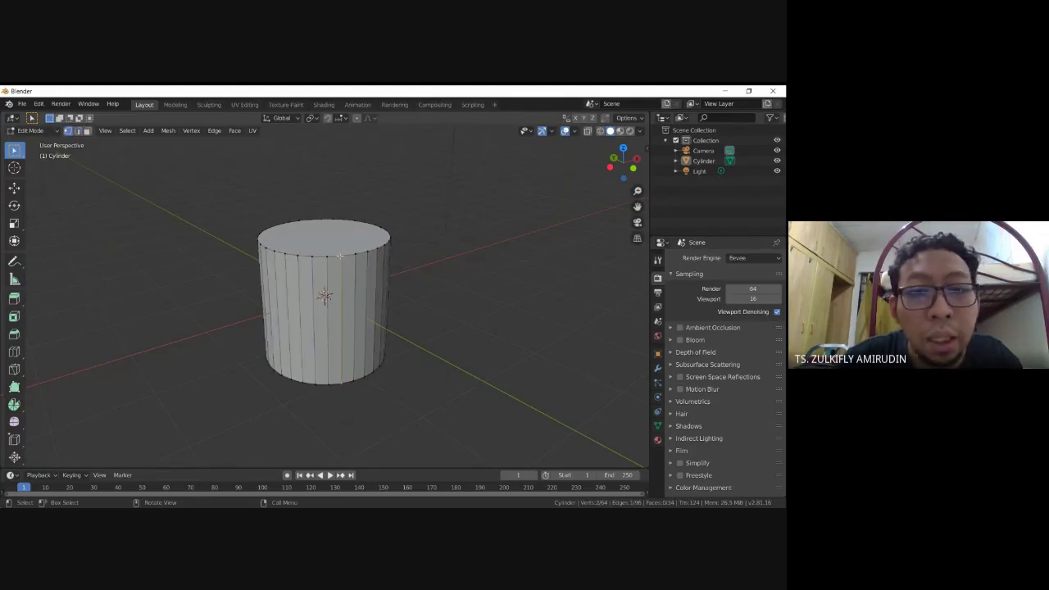
scroll(332, 255, "up", 5)
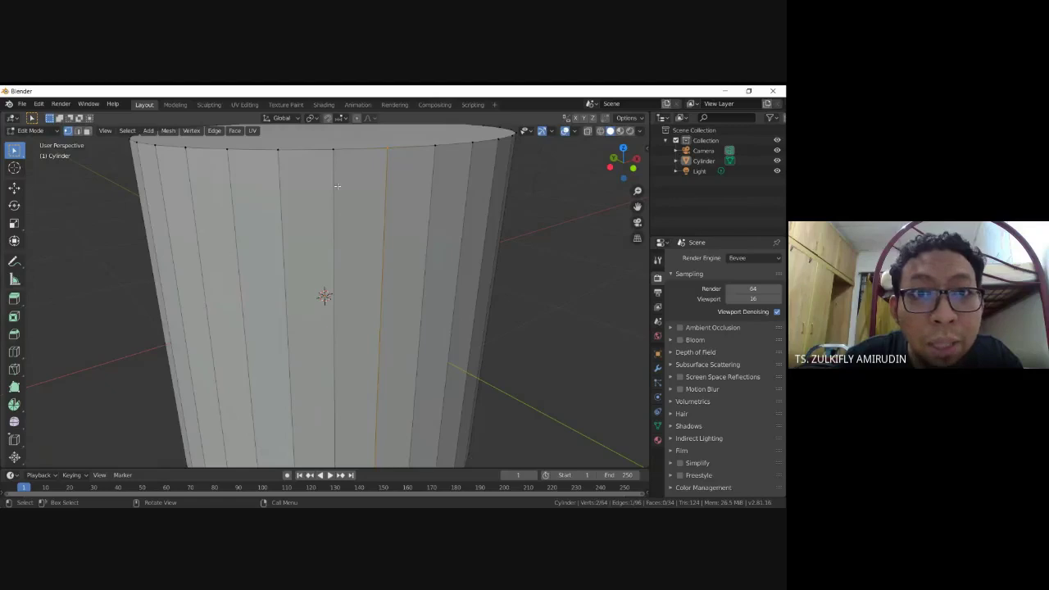
scroll(347, 148, "down", 4)
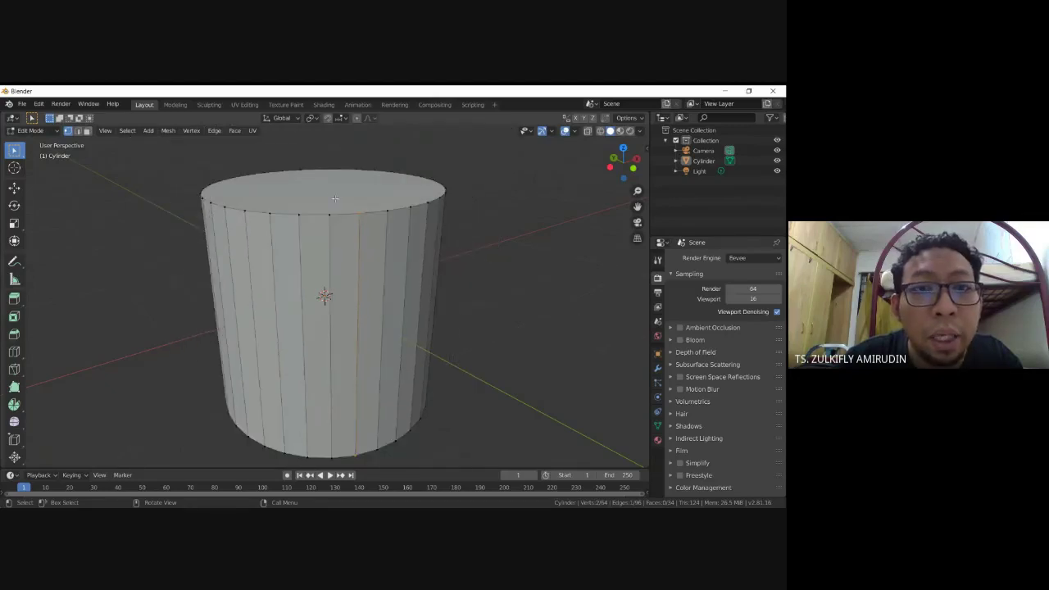
middle_click_drag(335, 199, 331, 235)
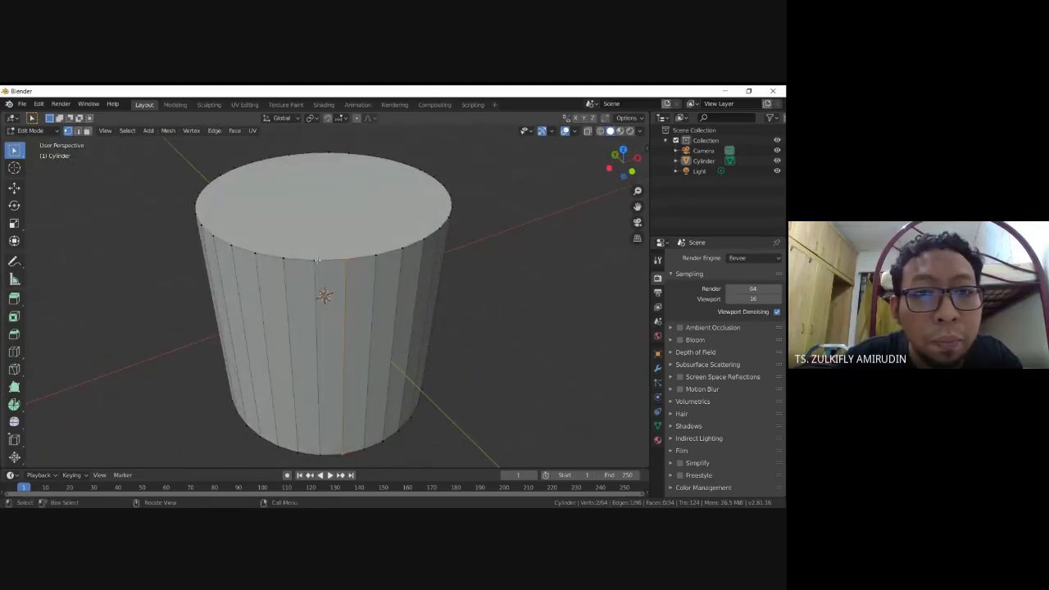
Switch to Face Select and select the cylinder's top face, viewing it from above
left_click(88, 131)
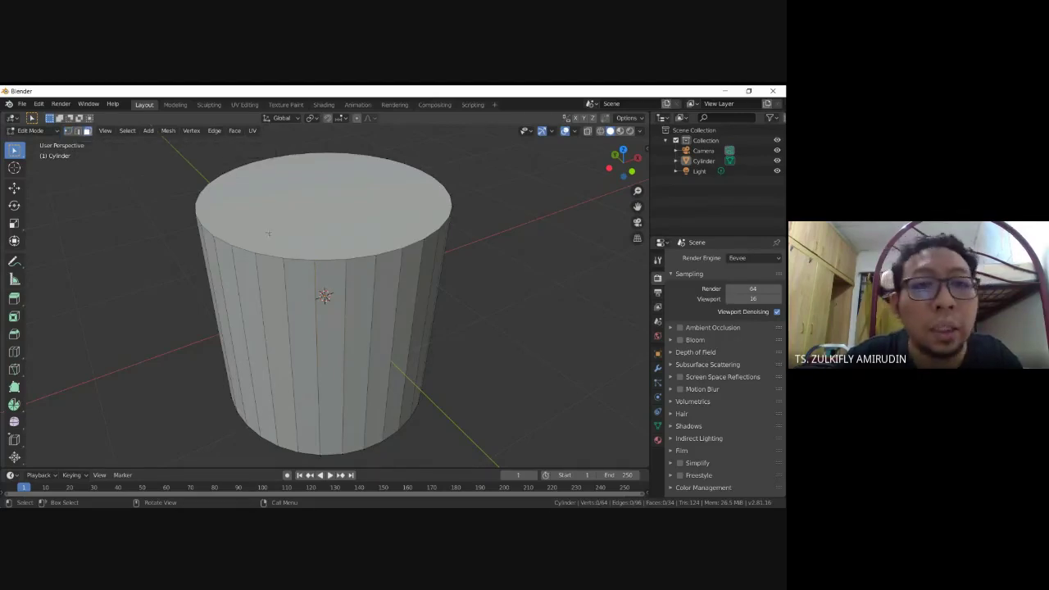
left_click(308, 204)
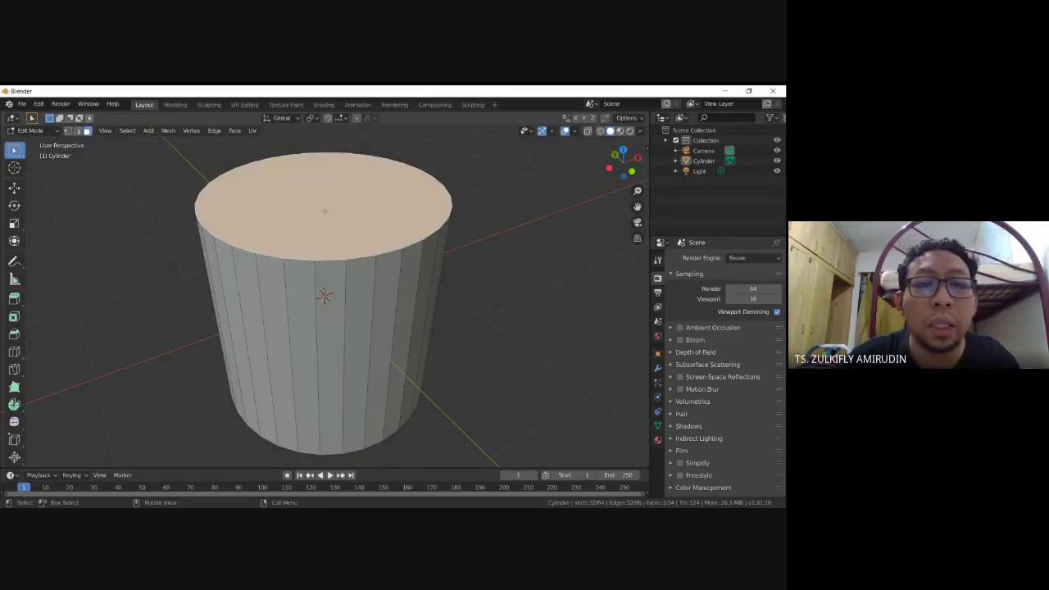
middle_click_drag(324, 219, 319, 221)
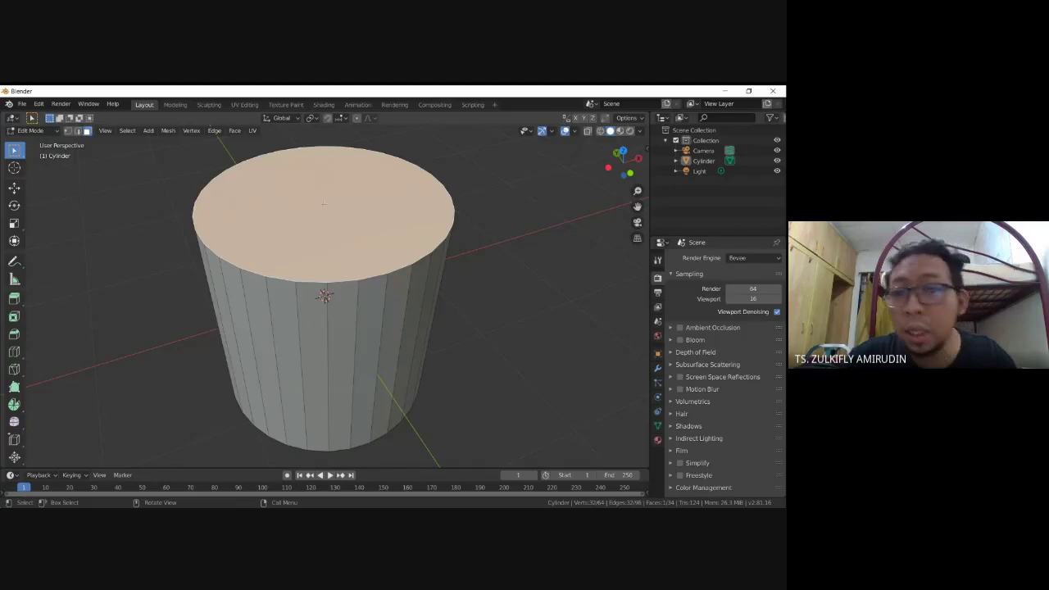
scroll(324, 198, "down", 2)
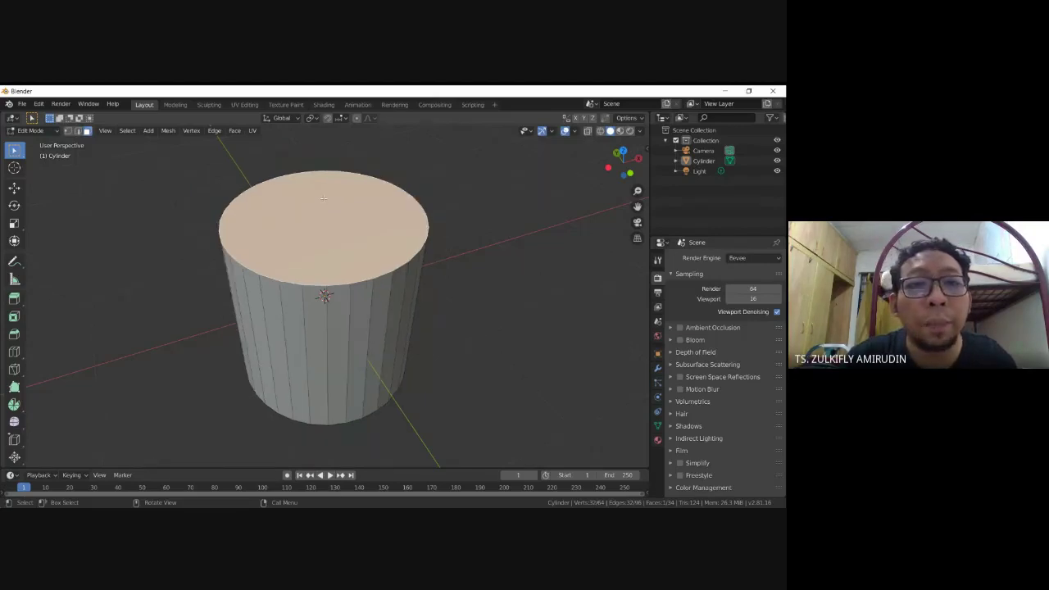
scroll(324, 199, "up", 1)
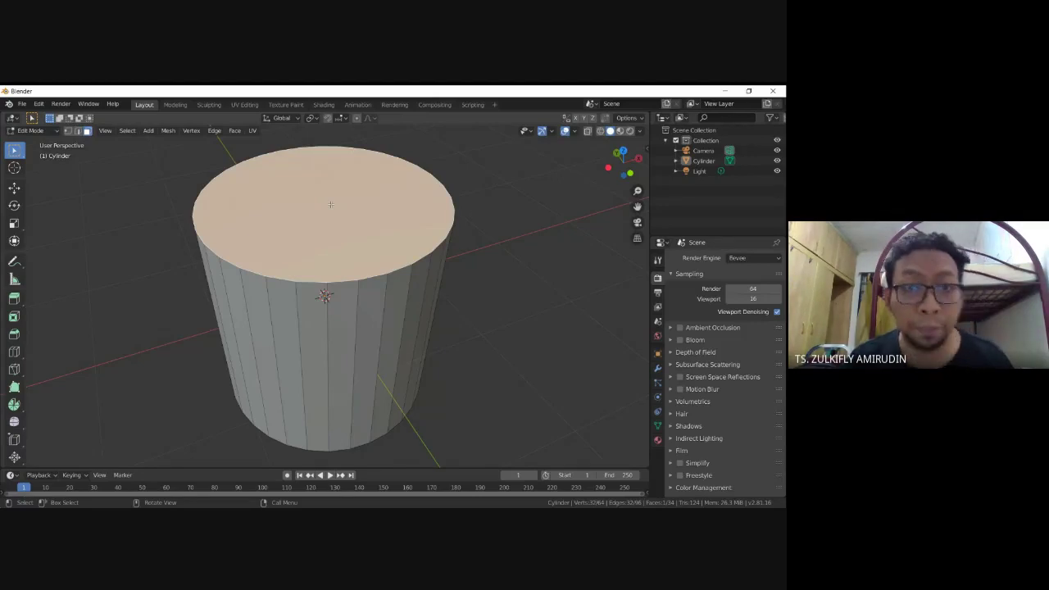
Try free and Z-constrained moves of the top face, cancelling them
key("g")
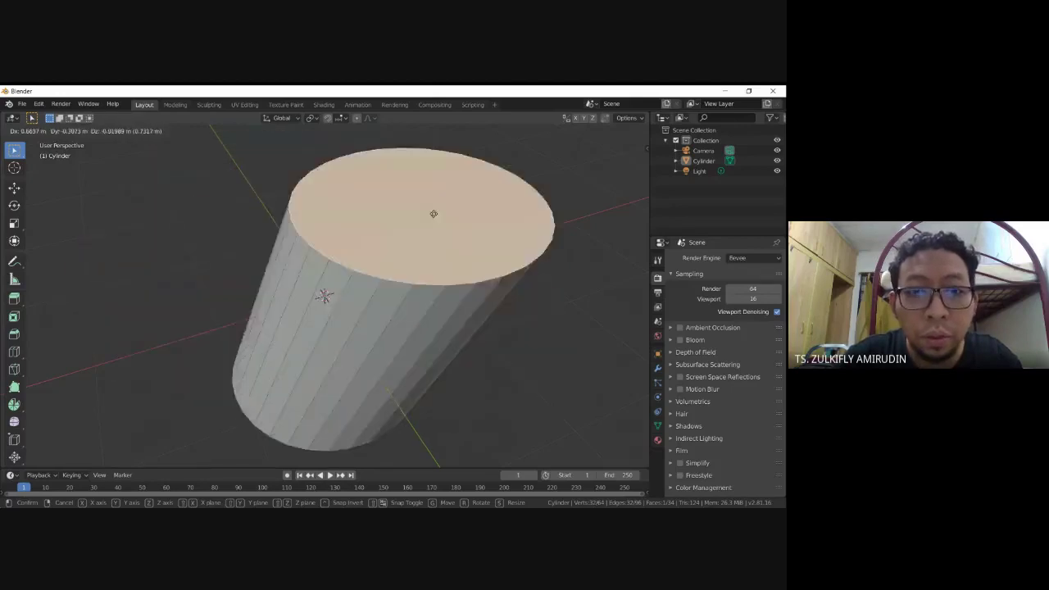
key("Escape")
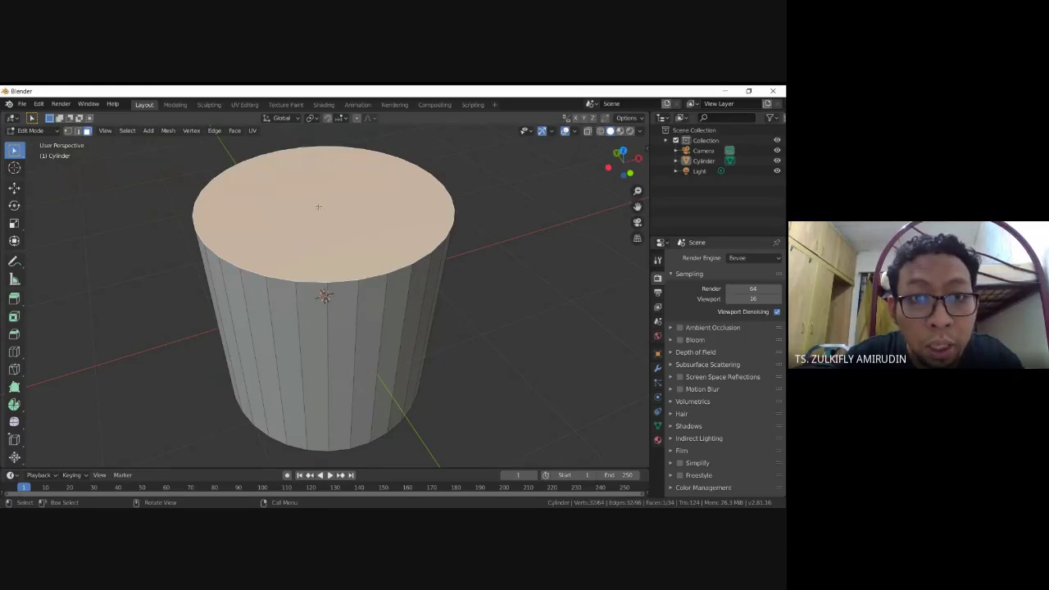
key("g")
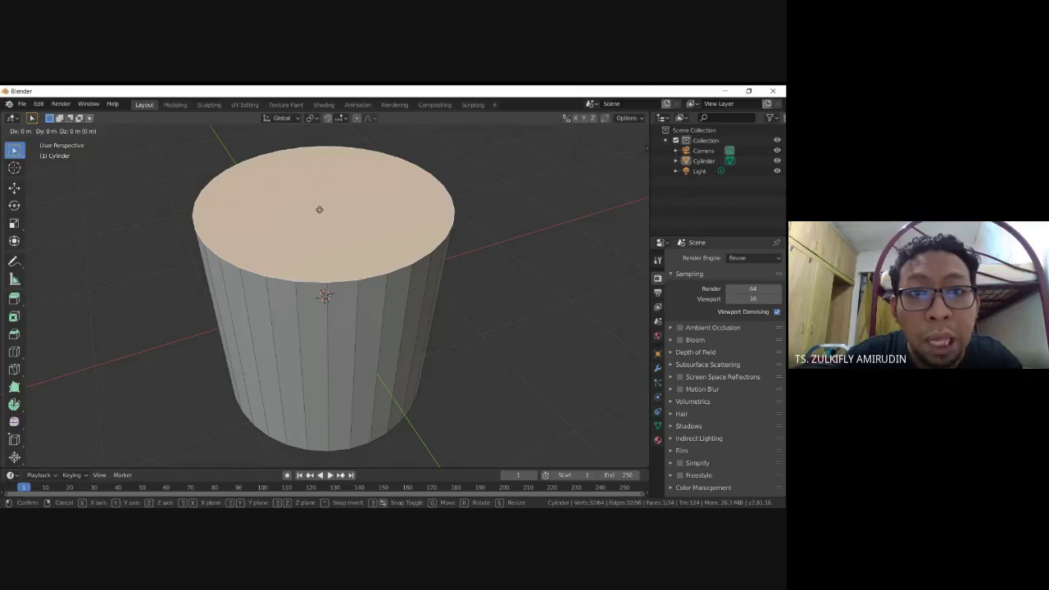
key("z")
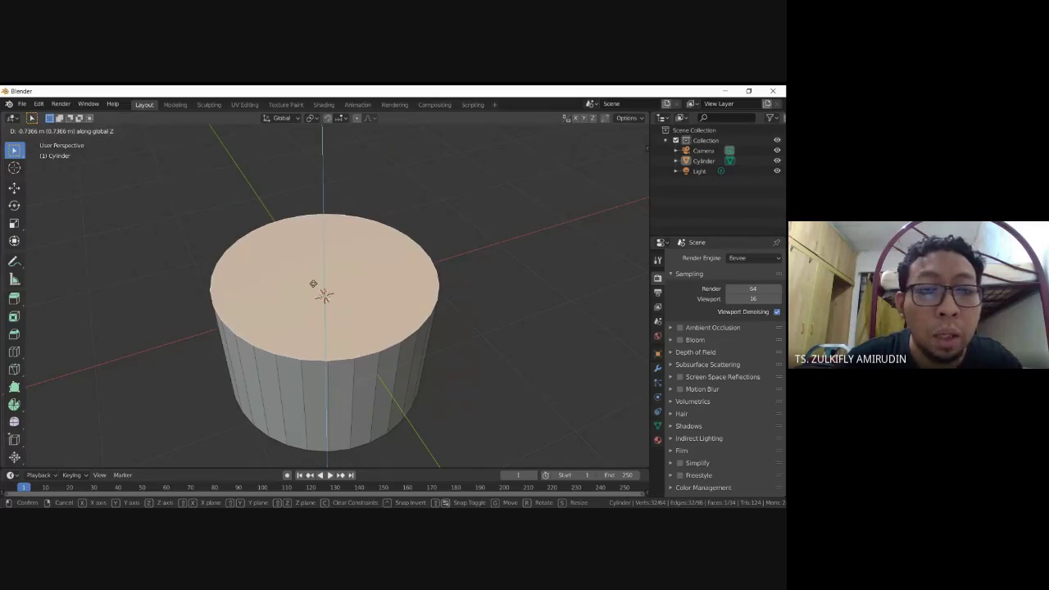
key("Escape")
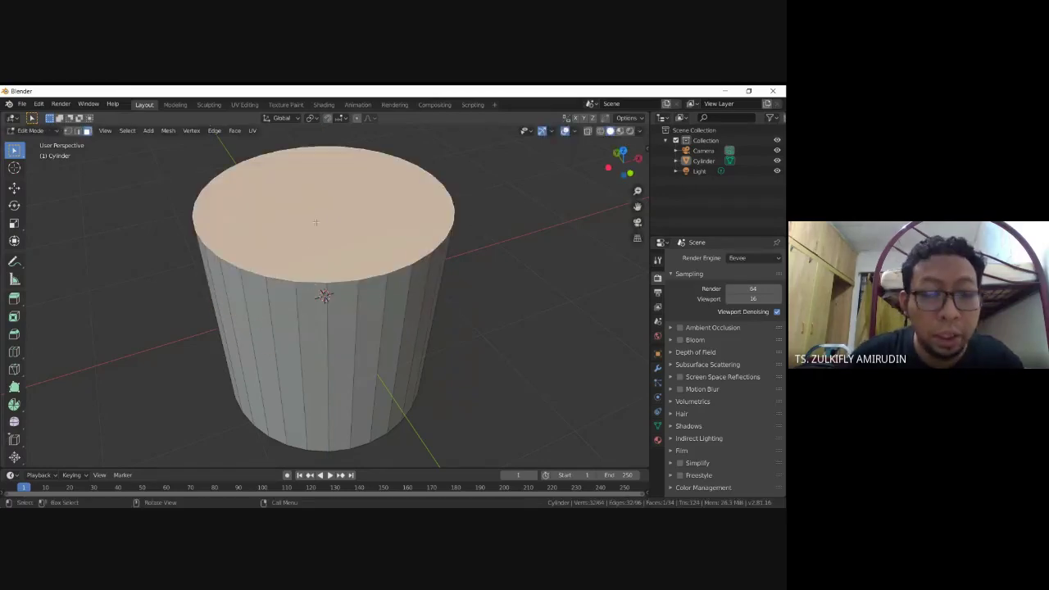
key("g")
left_click(321, 219)
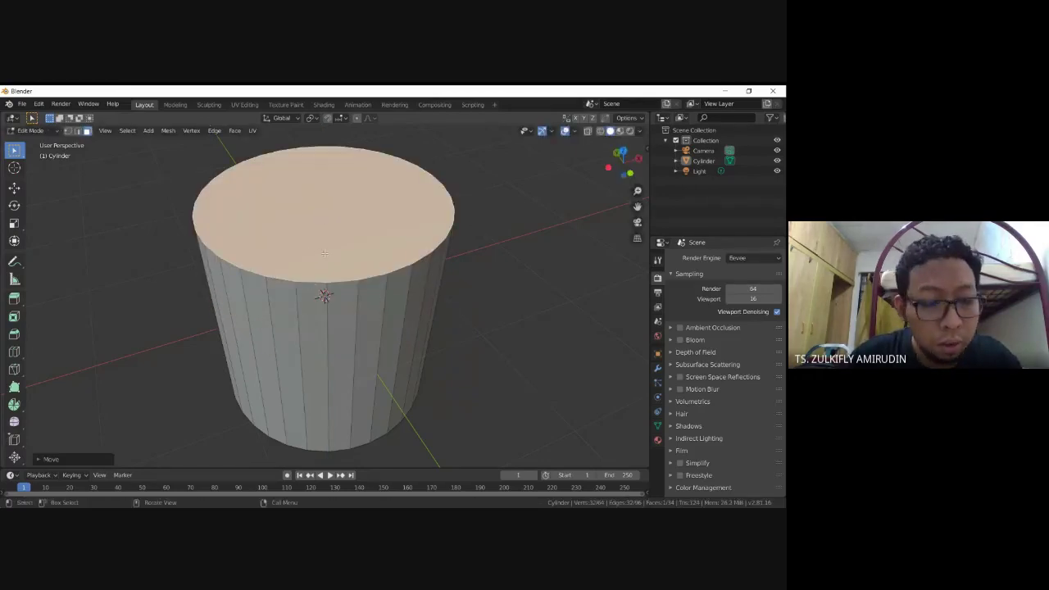
Try X- and Y-constrained moves of the top face, cancelling each one
key("g")
key("y")
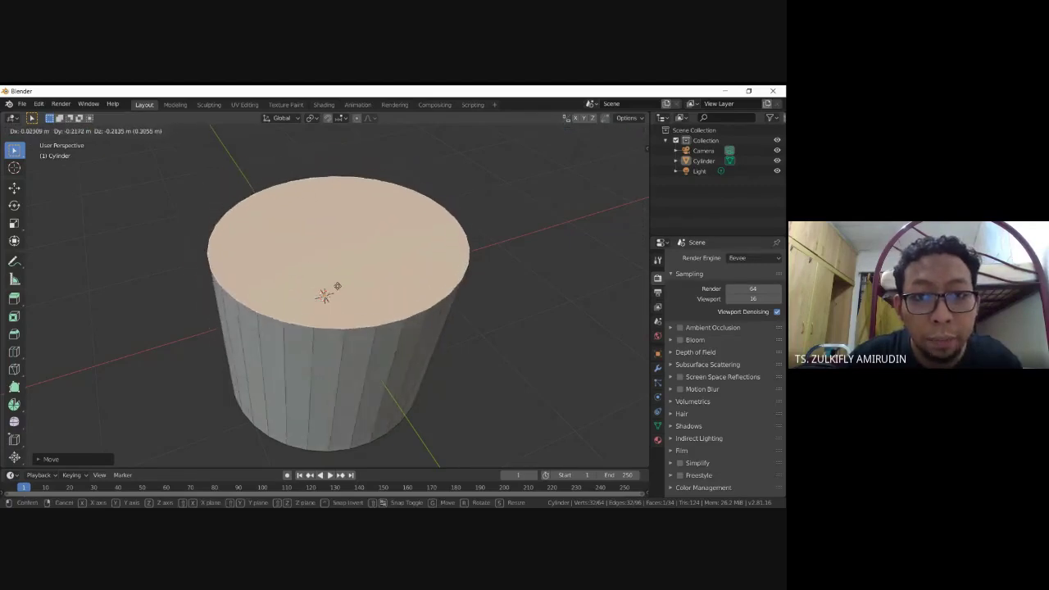
key("x")
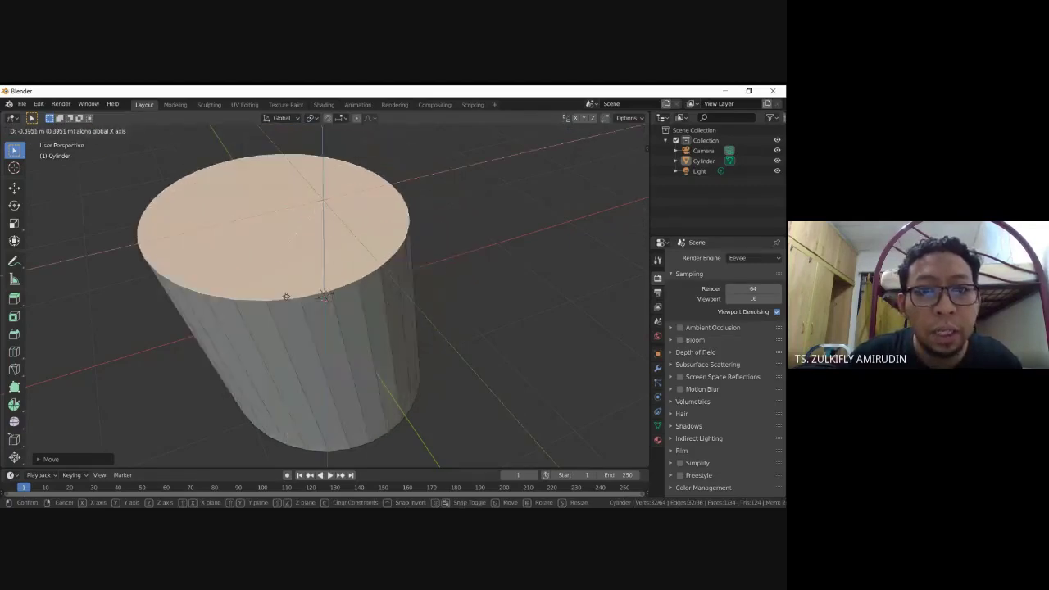
key("Escape")
key("g")
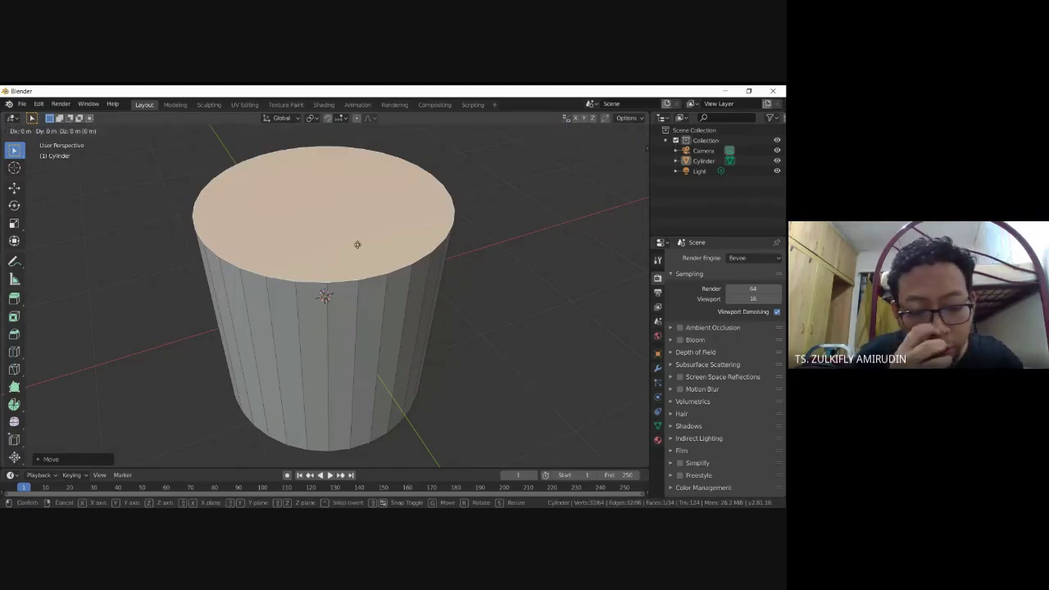
key("x")
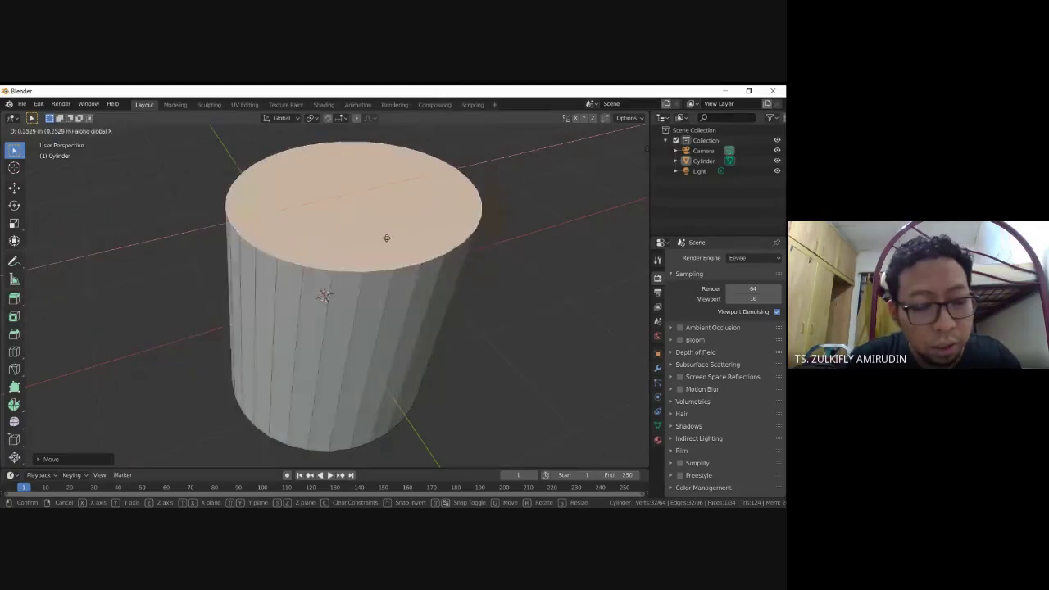
right_click(386, 238)
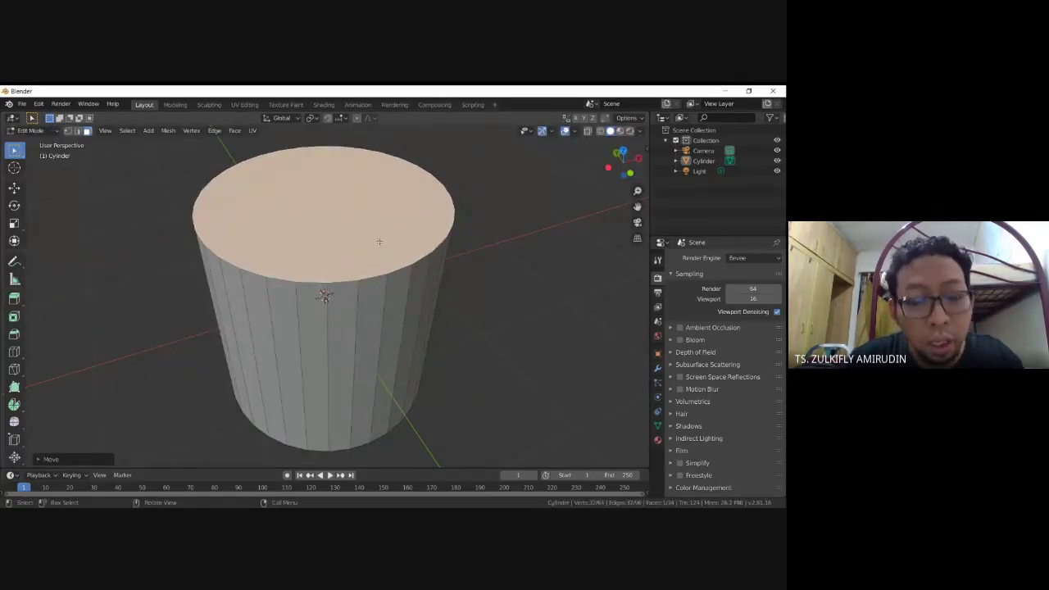
key("g")
key("y")
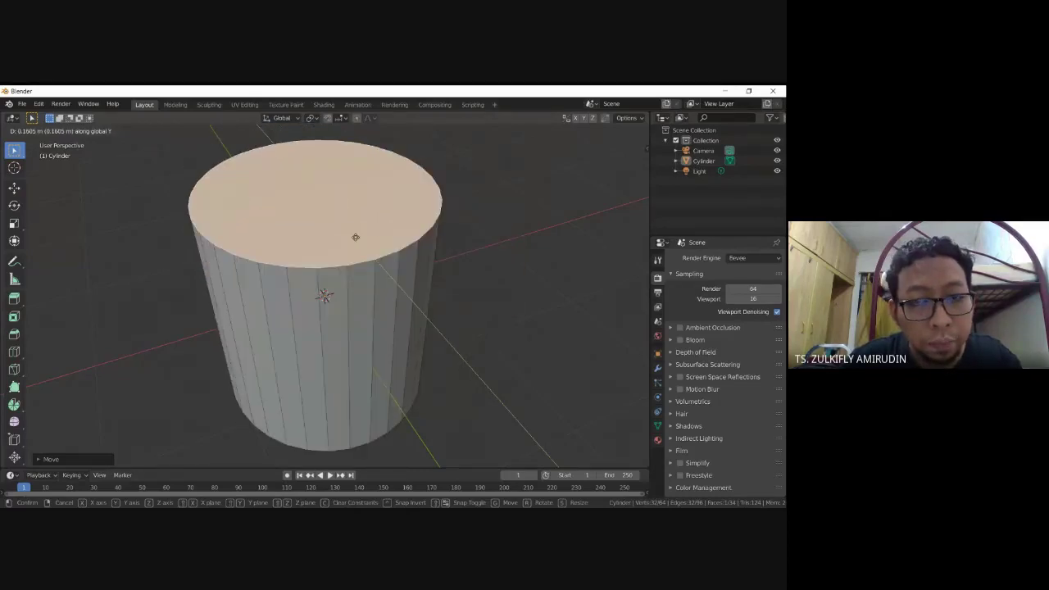
key("Escape")
Move the top face about 0.6 m down along Z and view it side-on
key("g")
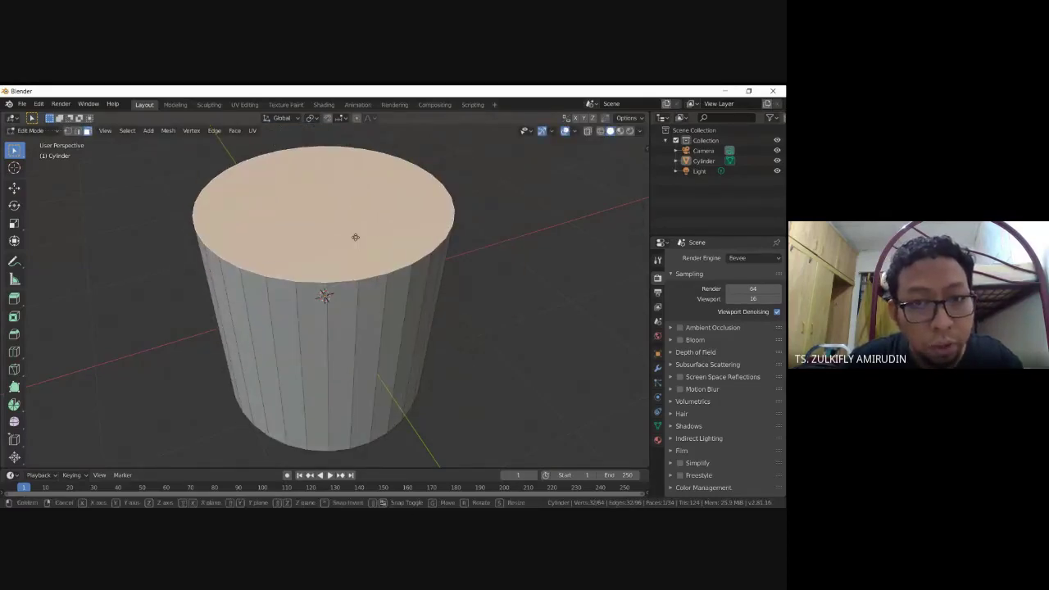
key("z")
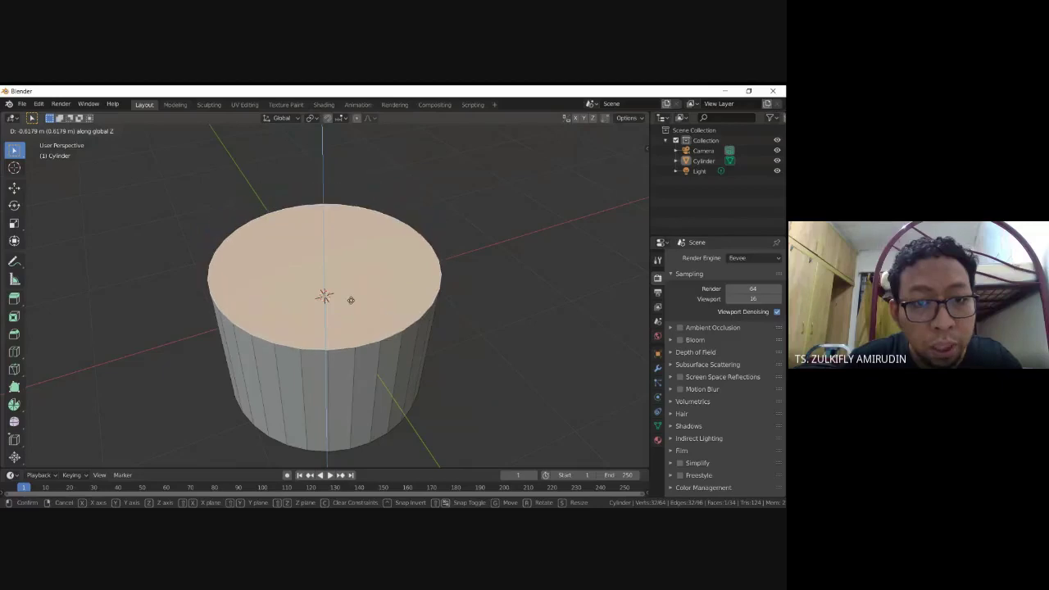
left_click(351, 300)
mouse_move(351, 300)
middle_mouse_down()
mouse_move(351, 246)
mouse_move(314, 269)
middle_mouse_up()
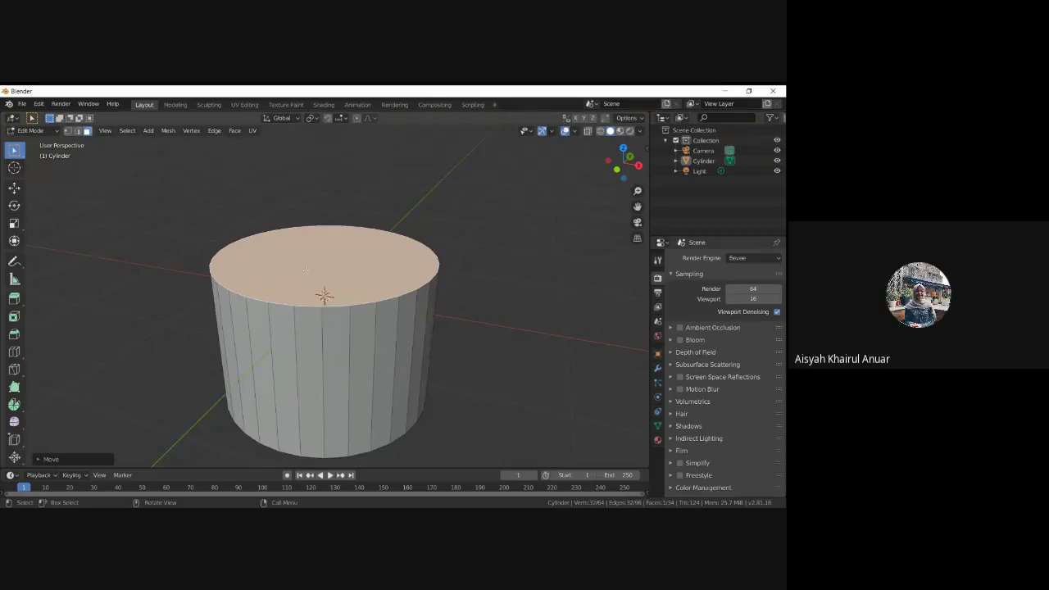
scroll(344, 284, "down", 2)
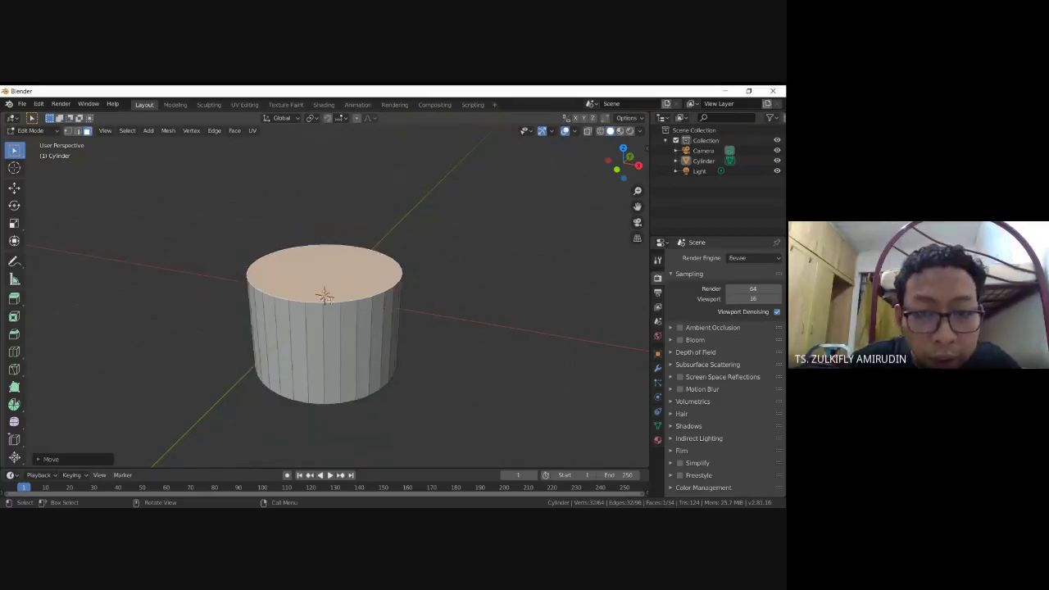
middle_click_drag(328, 299, 350, 299)
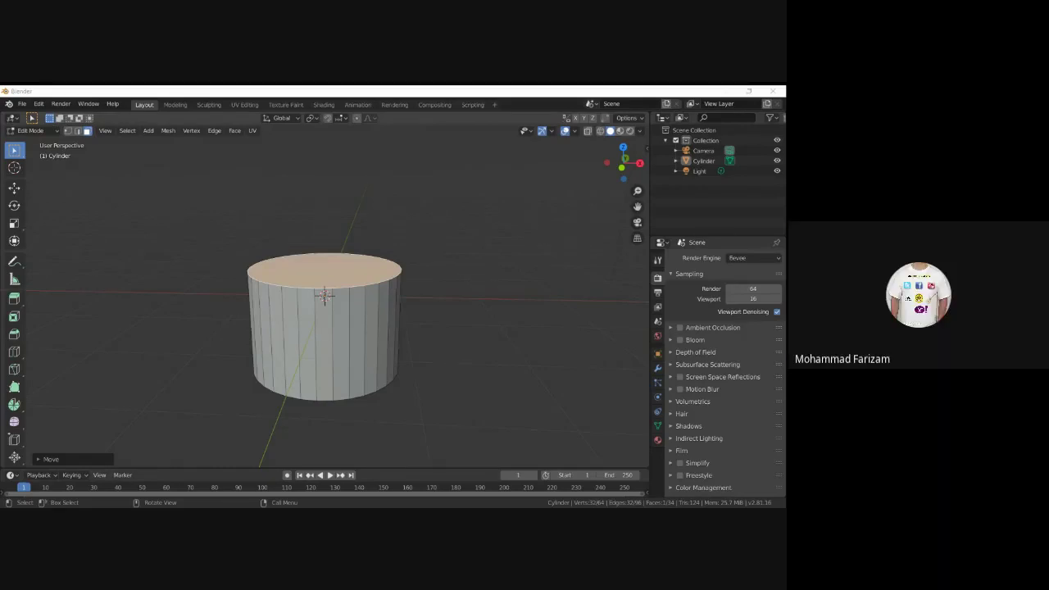
mouse_move(325, 295)
middle_mouse_down()
mouse_move(311, 241)
mouse_move(350, 245)
mouse_move(391, 216)
middle_mouse_up()
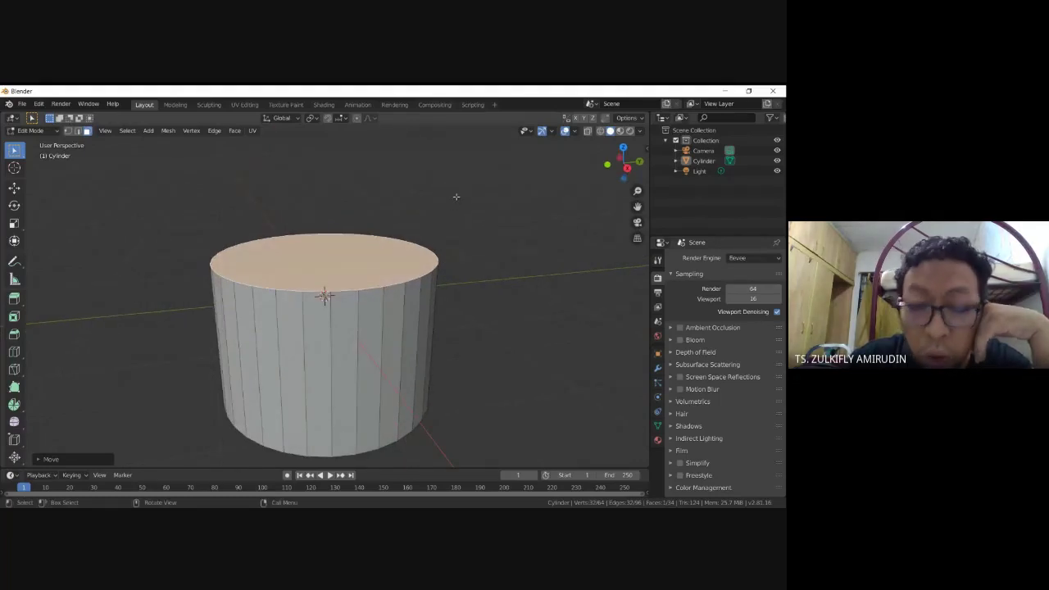
mouse_move(444, 197)
middle_mouse_down()
mouse_move(429, 198)
mouse_move(615, 161)
mouse_move(629, 182)
mouse_move(604, 174)
middle_mouse_up()
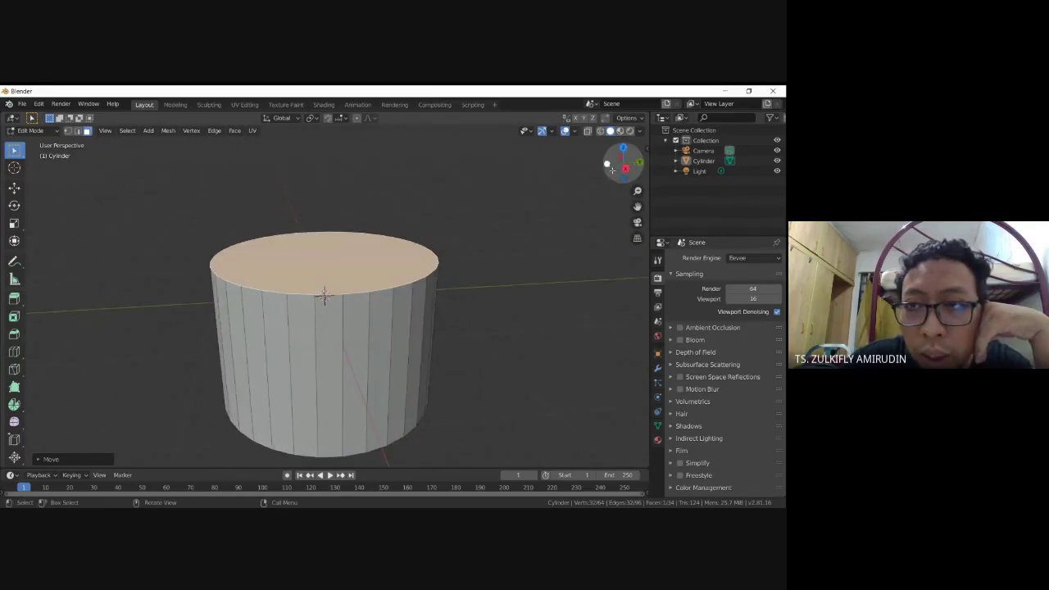
mouse_move(612, 170)
left_mouse_down()
mouse_move(607, 183)
mouse_move(578, 190)
left_mouse_up()
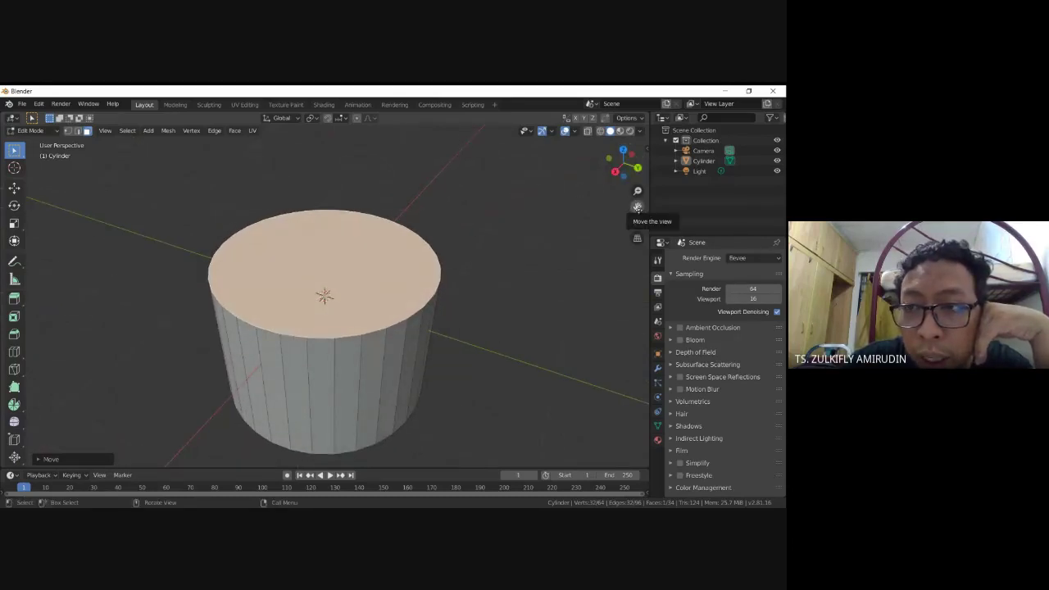
left_click_drag(638, 208, 638, 207)
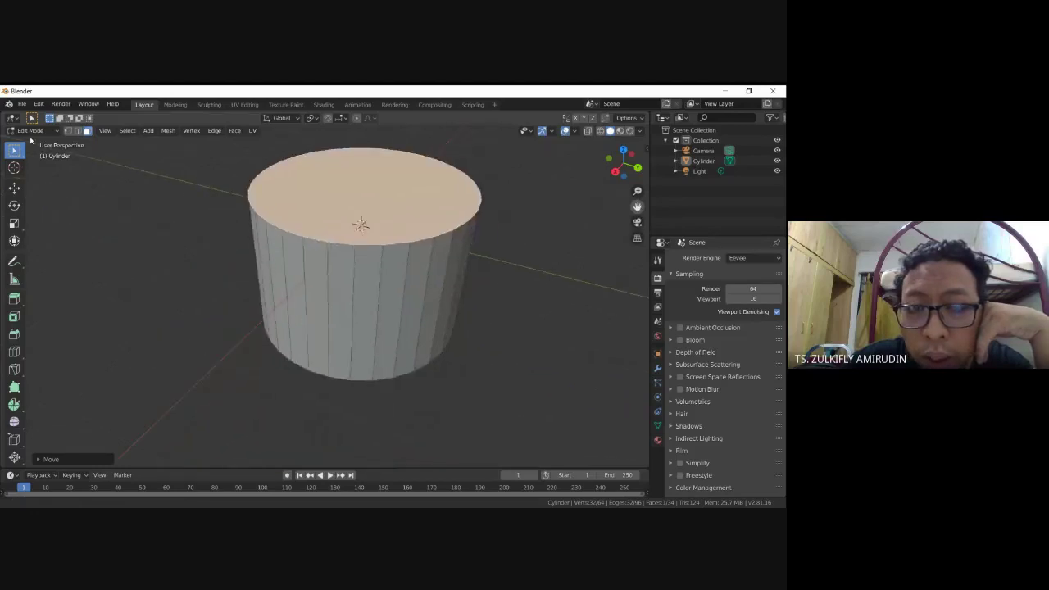
left_click_drag(6, 204, 16, 199)
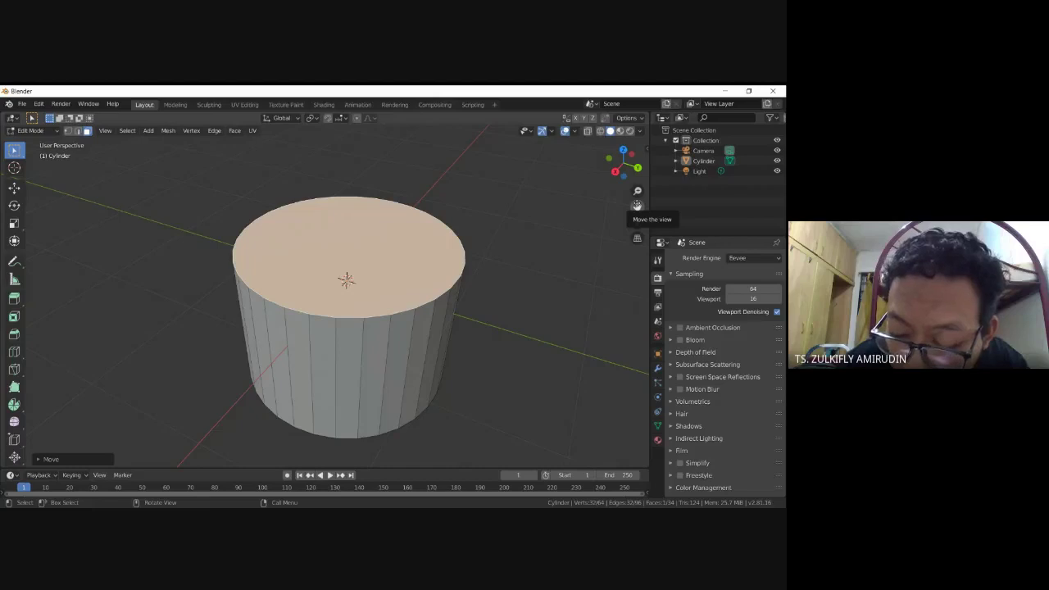
key("KP_1")
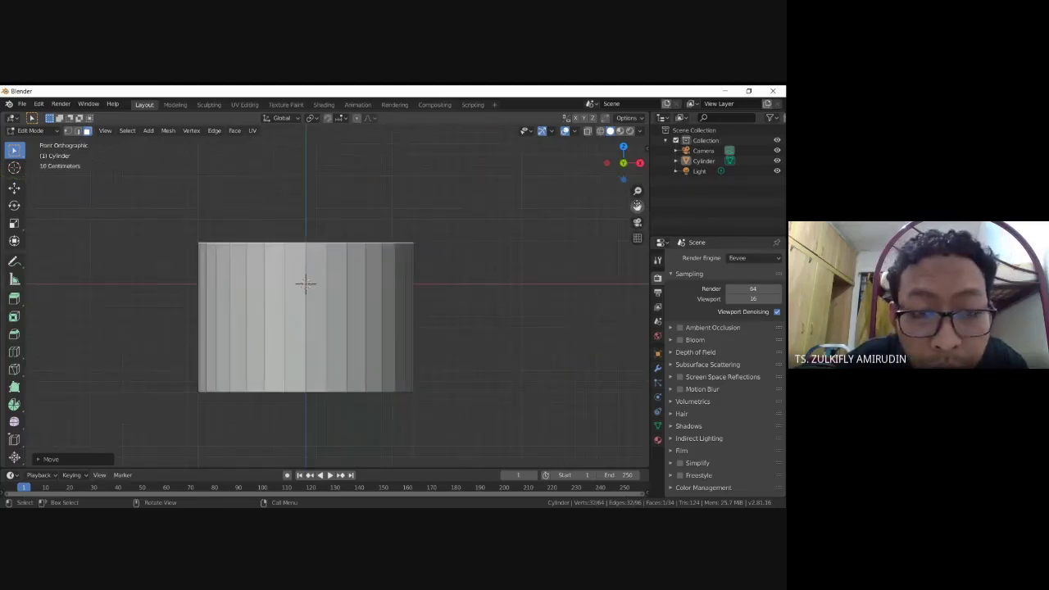
key("KP_3")
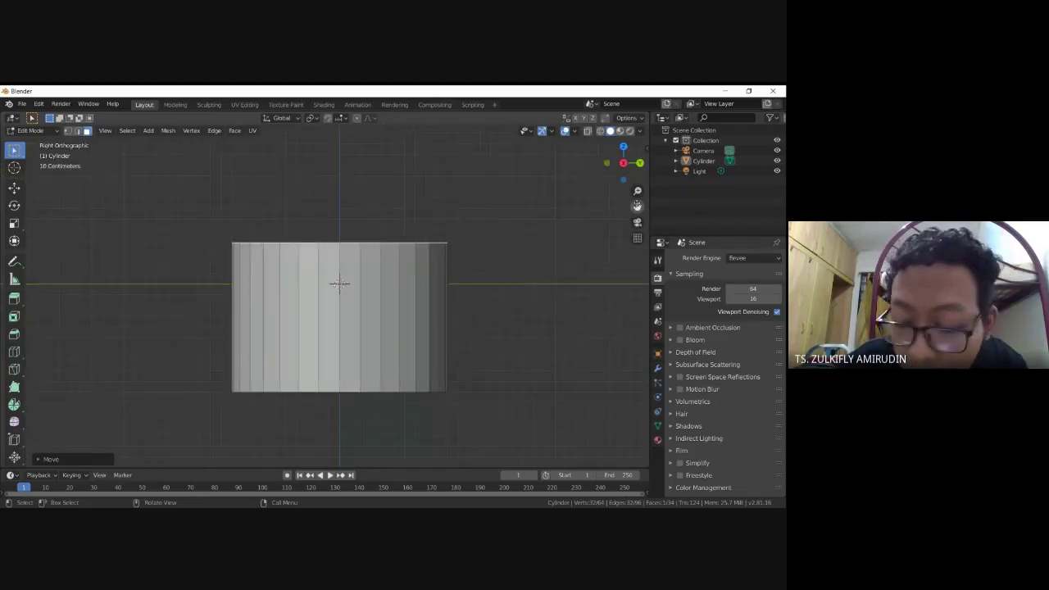
key("KP_7")
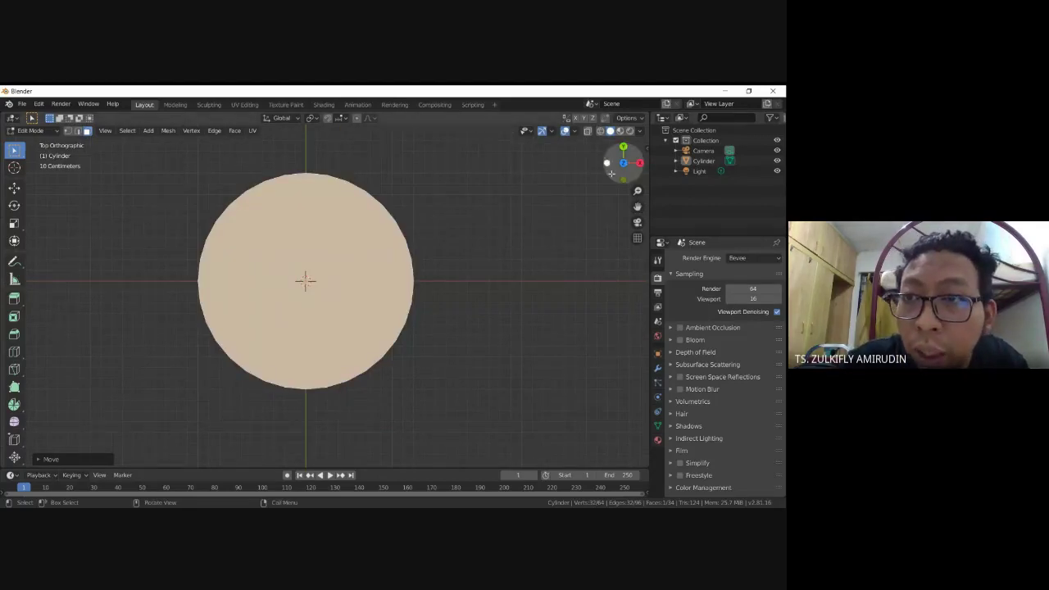
left_click_drag(623, 161, 614, 173)
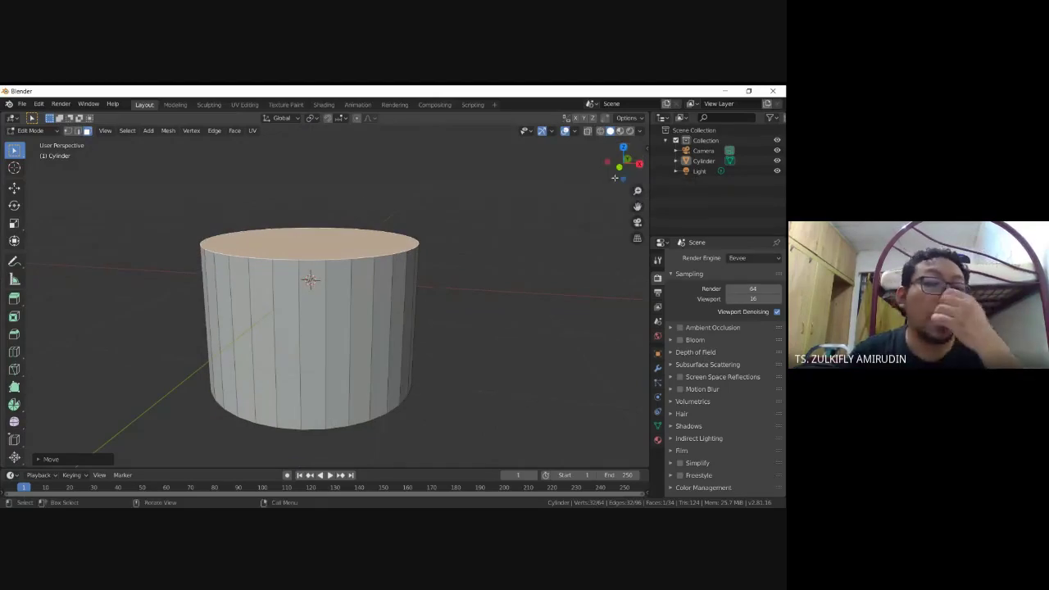
Extrude the top face upward and scale it outward into an overhanging lip
key("e")
right_click(314, 239)
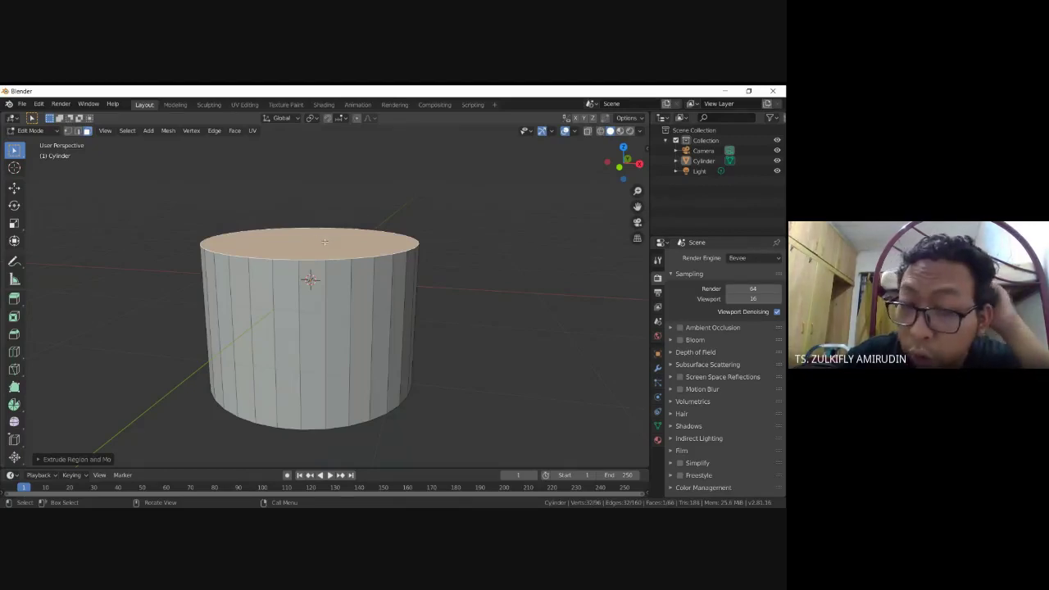
key("e")
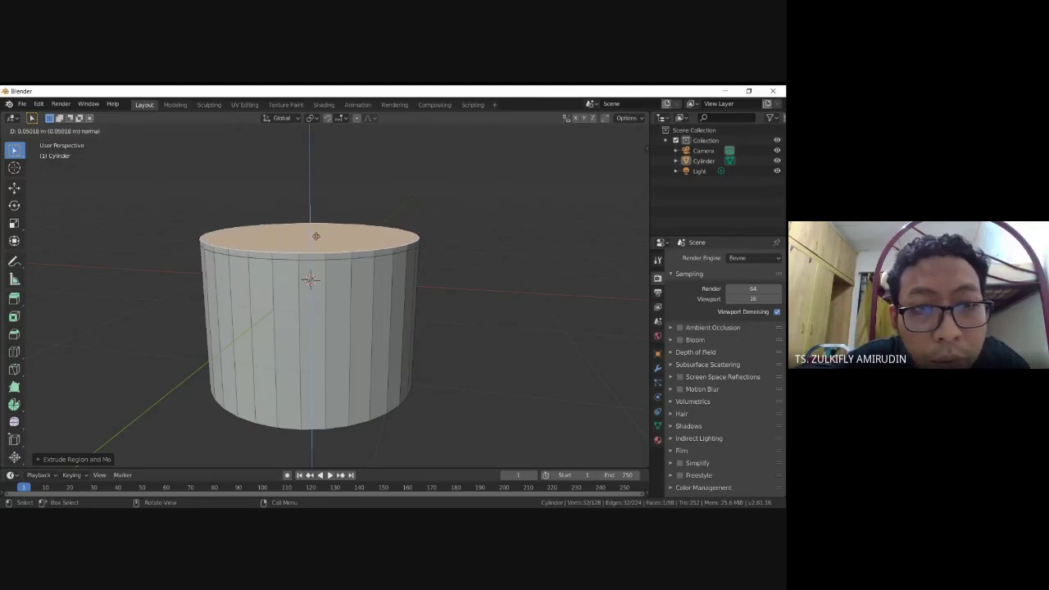
left_click(337, 217)
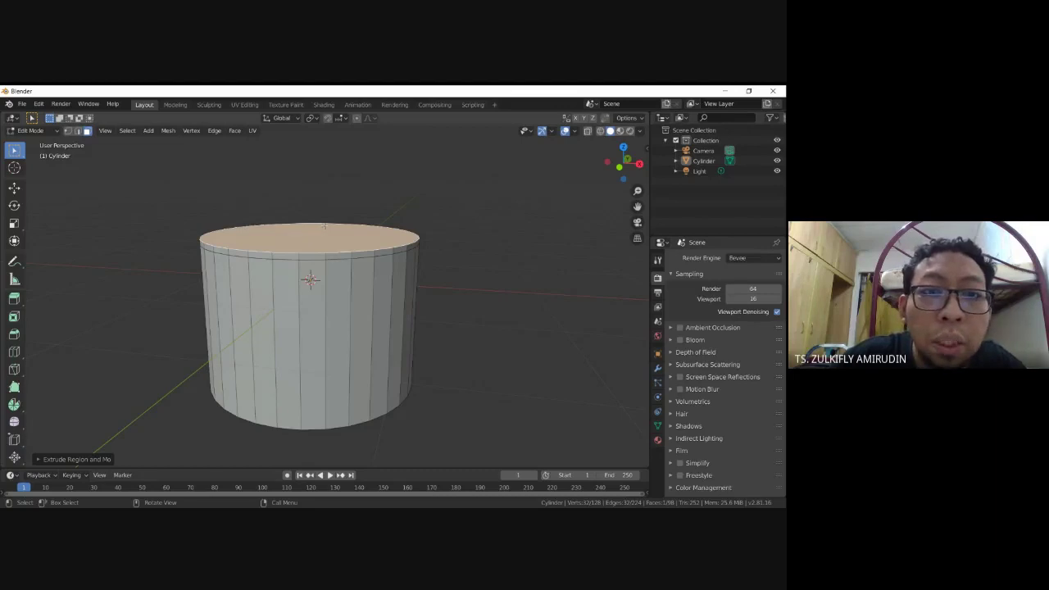
key("s")
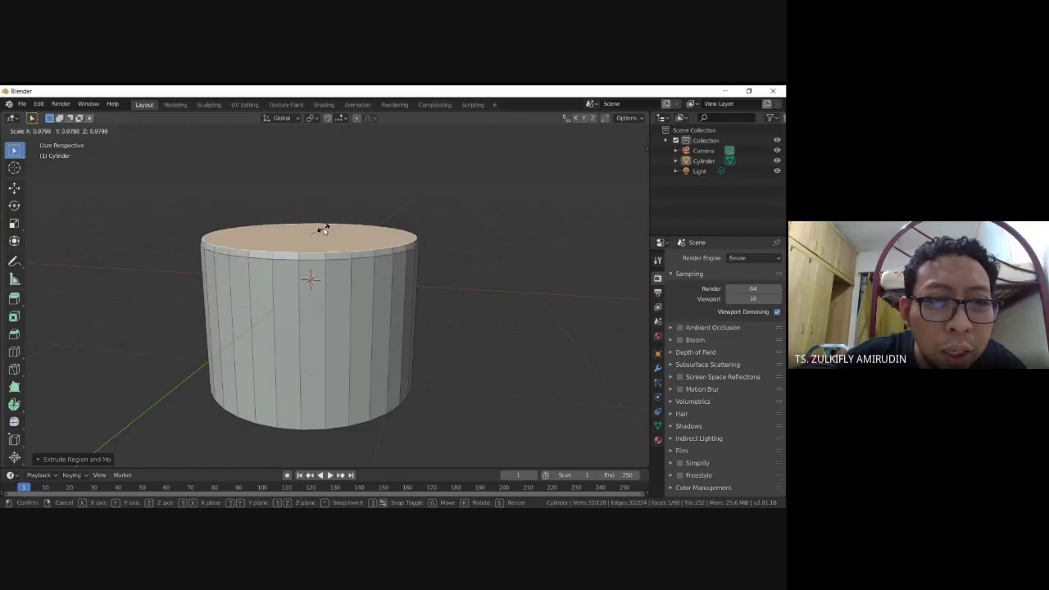
left_click(325, 231)
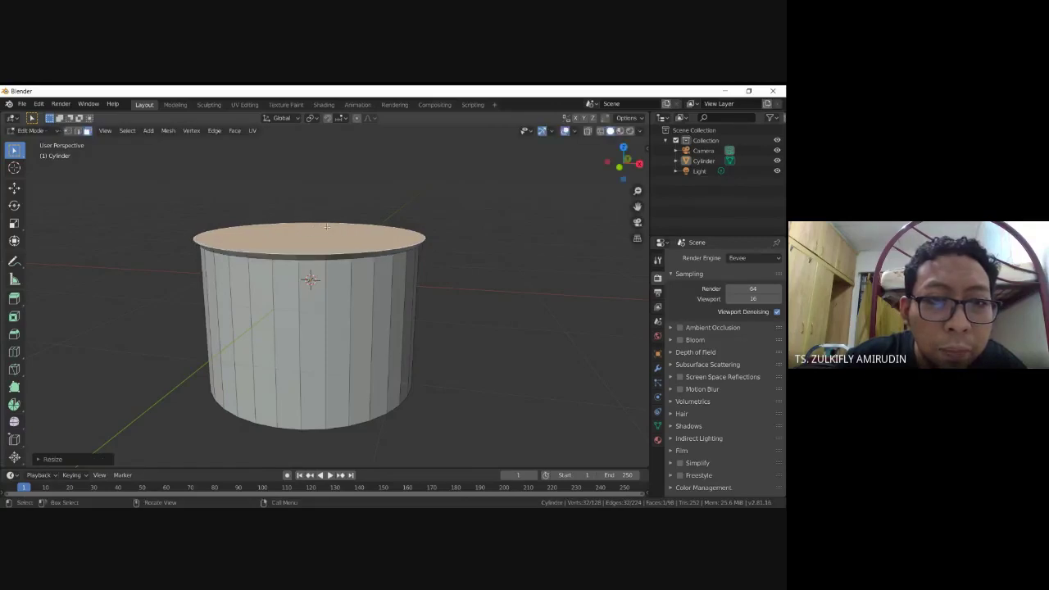
Extrude two thin layers above the widened top face
middle_click_drag(324, 249, 329, 241)
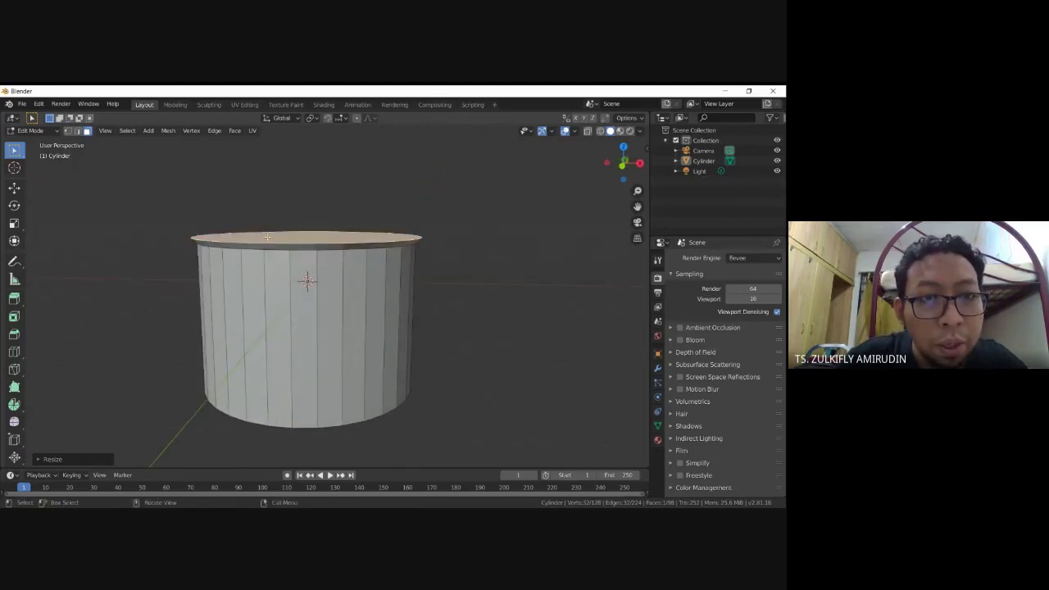
key("e")
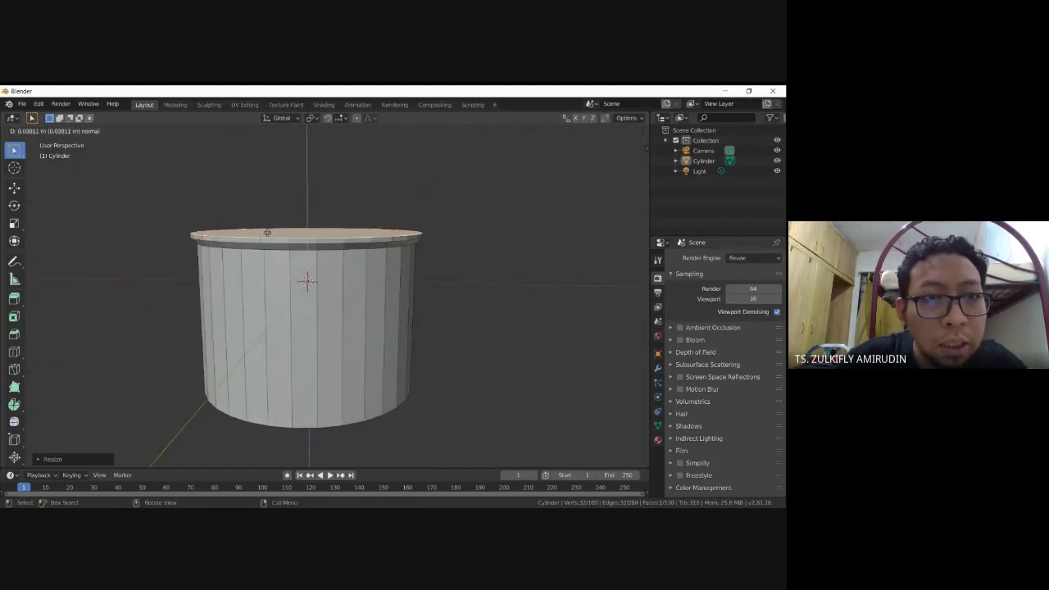
left_click(267, 233)
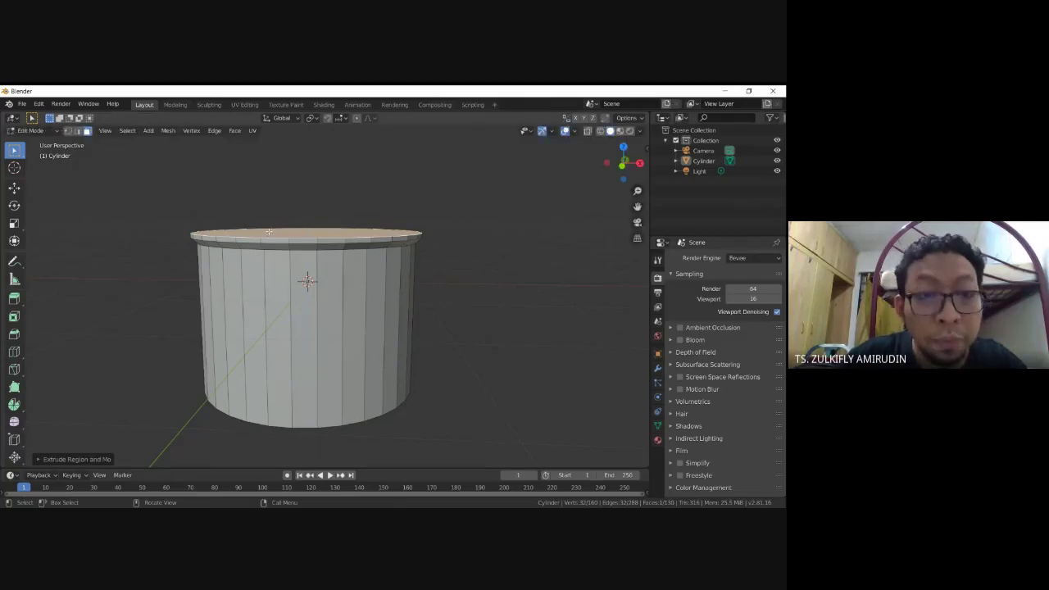
key("e")
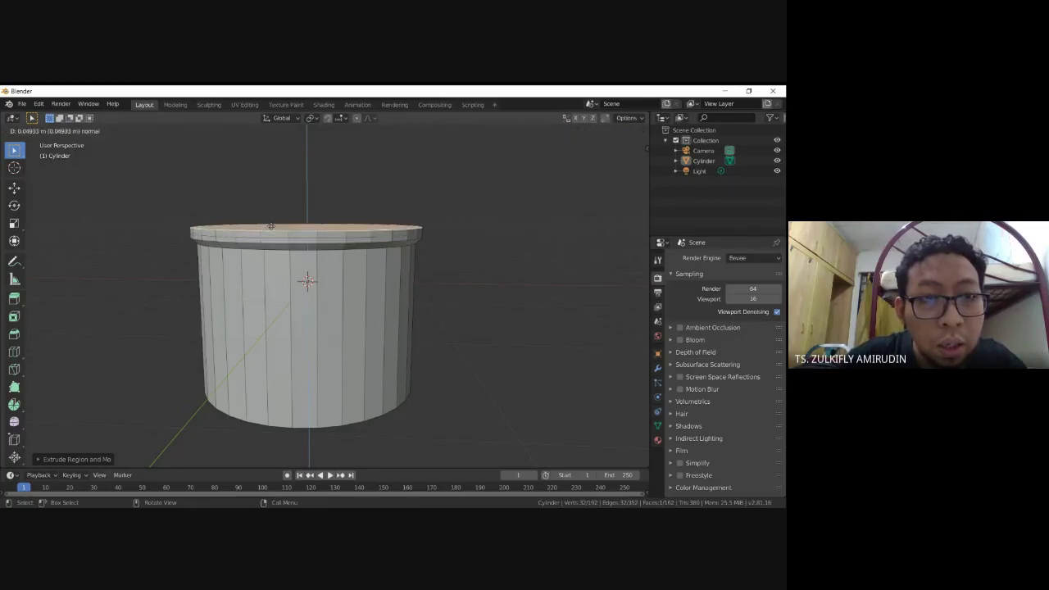
left_click(270, 227)
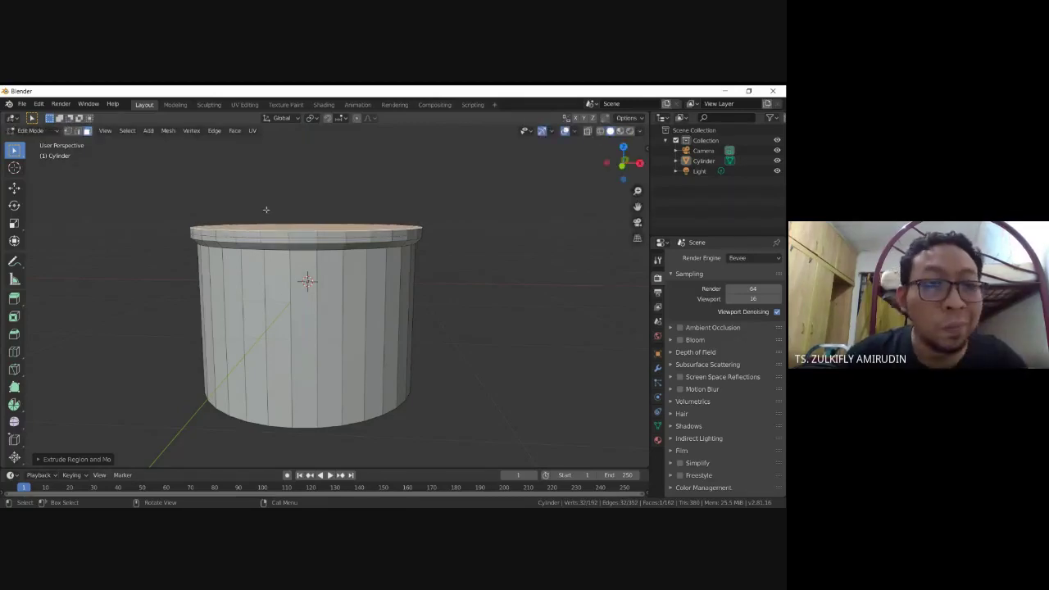
key("s")
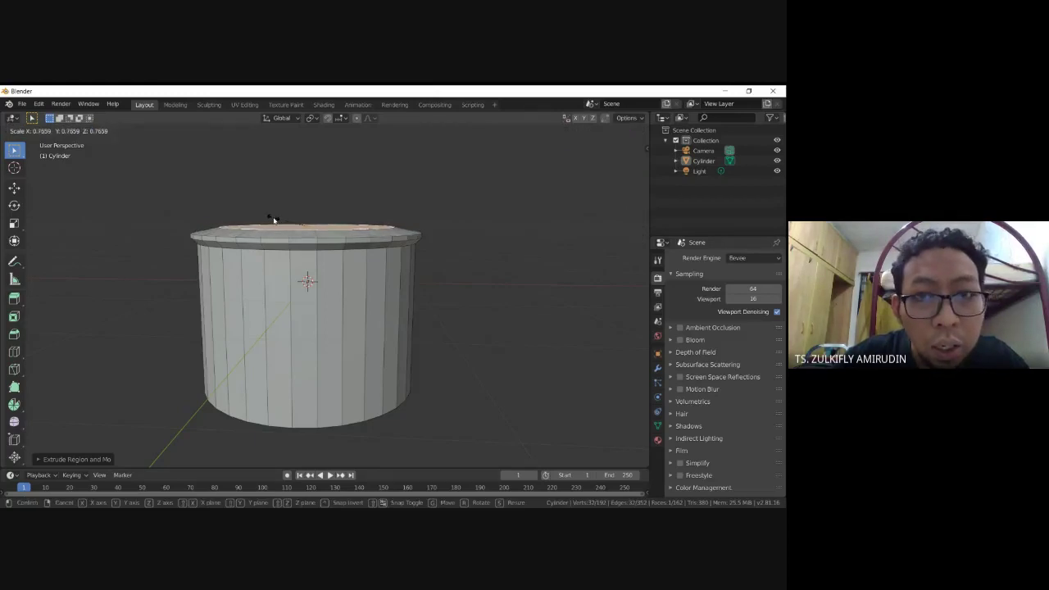
Shrink the top face inward, trying and undoing a downward extrusion
left_click(274, 220)
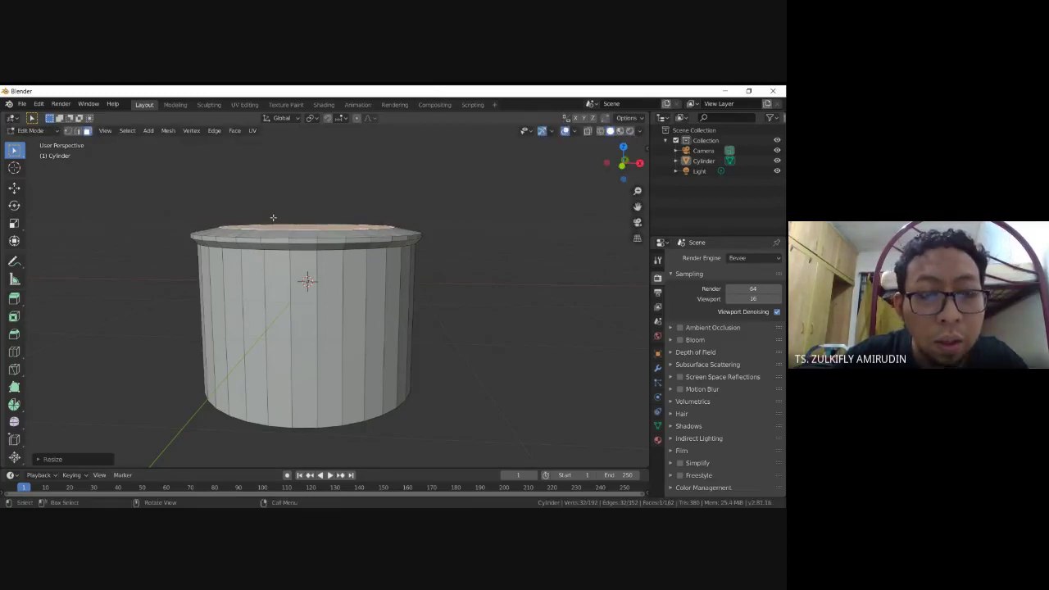
middle_click_drag(274, 219, 267, 230)
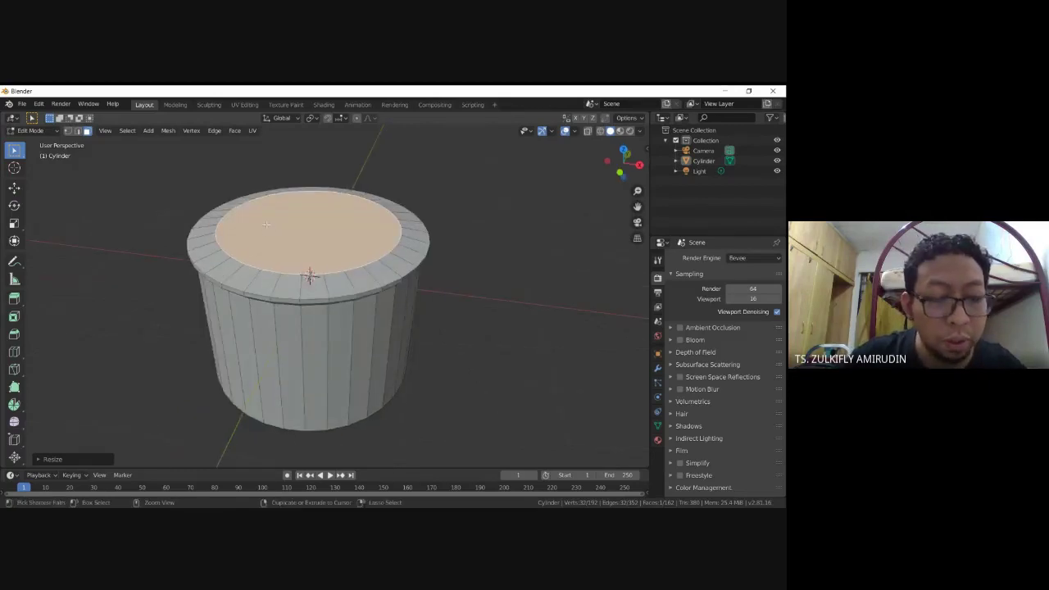
key("ctrl+z")
key("s")
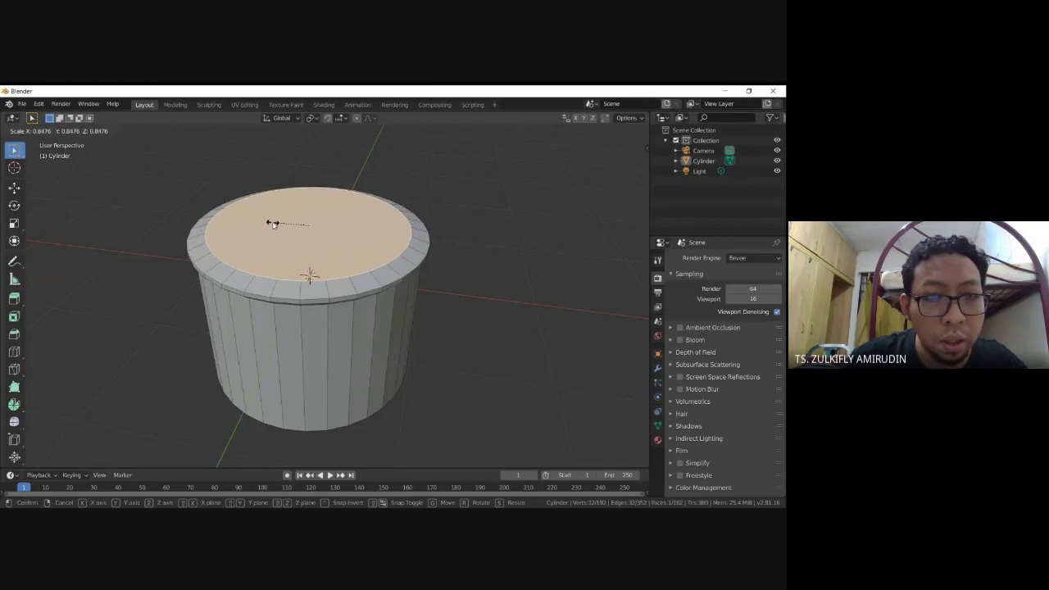
left_click(273, 223)
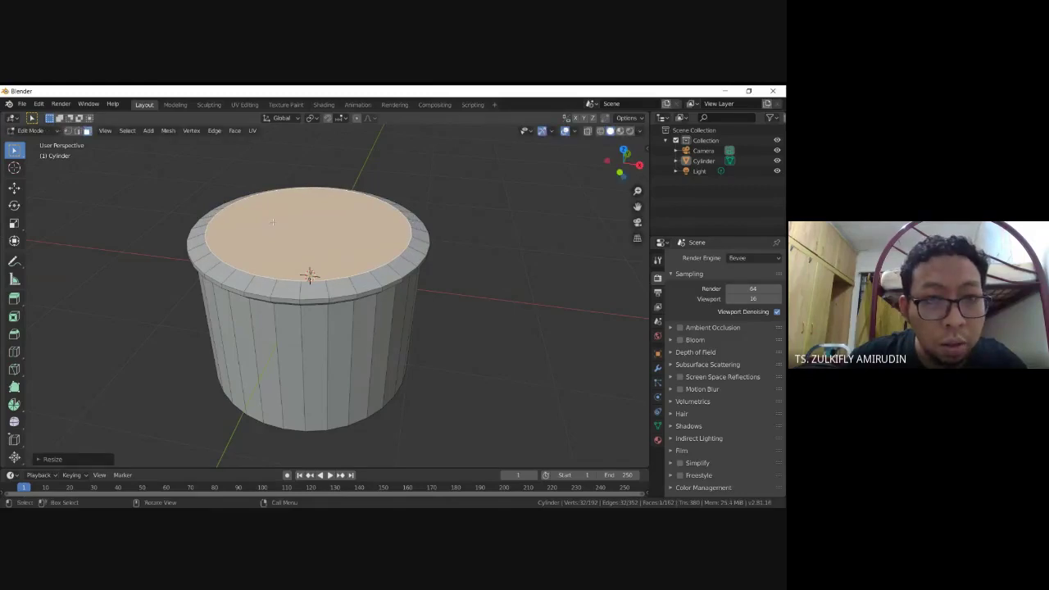
key("e")
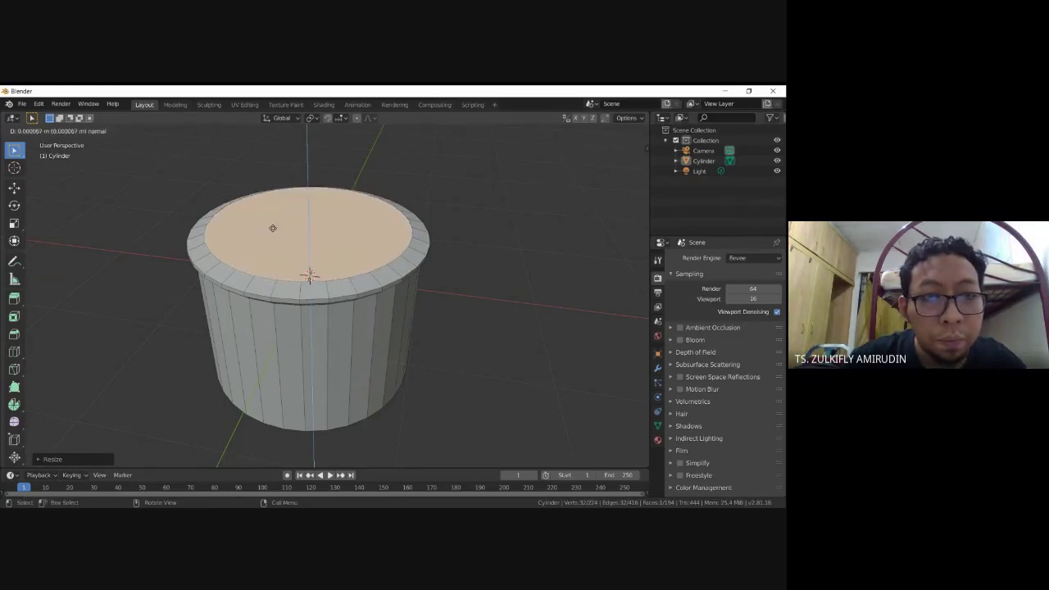
left_click(283, 223)
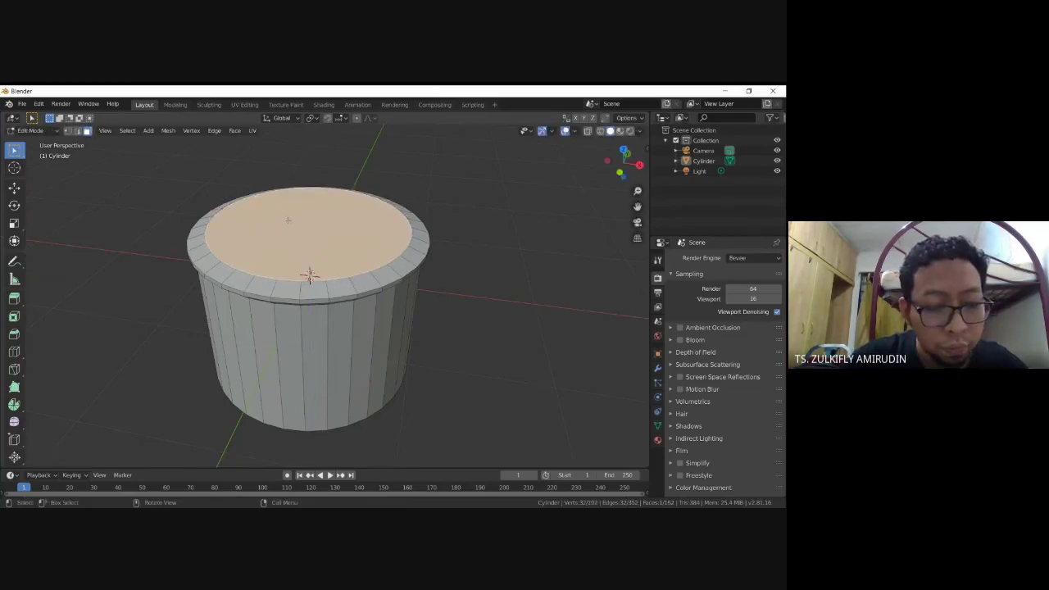
key("ctrl+z")
key("ctrl+z")
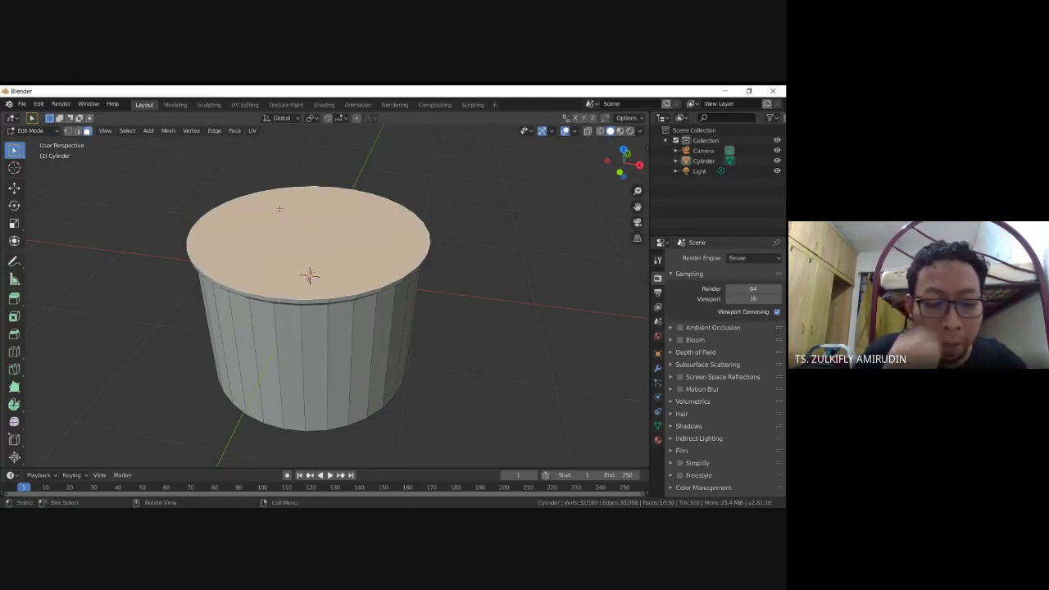
Extrude the top face, scale it inward, and lower it along Z into a recess
key("e")
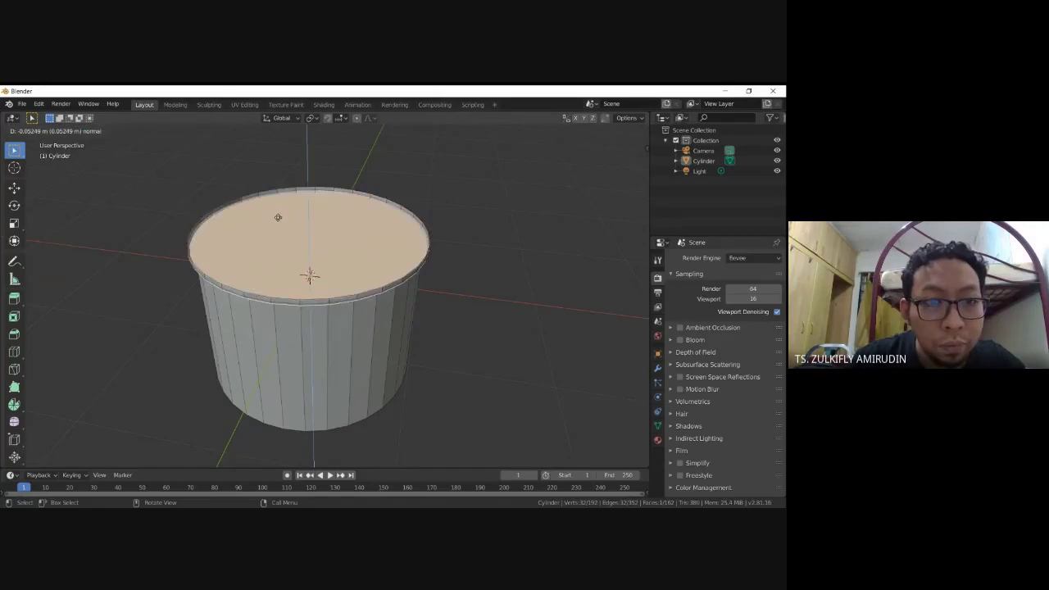
left_click(279, 215)
key("s")
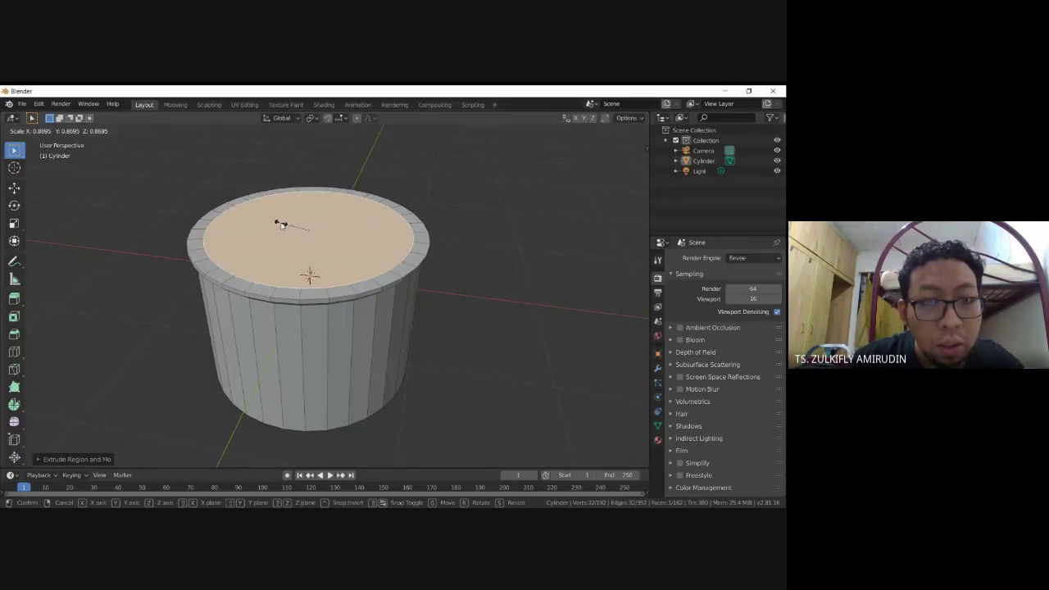
left_click(280, 224)
key("g")
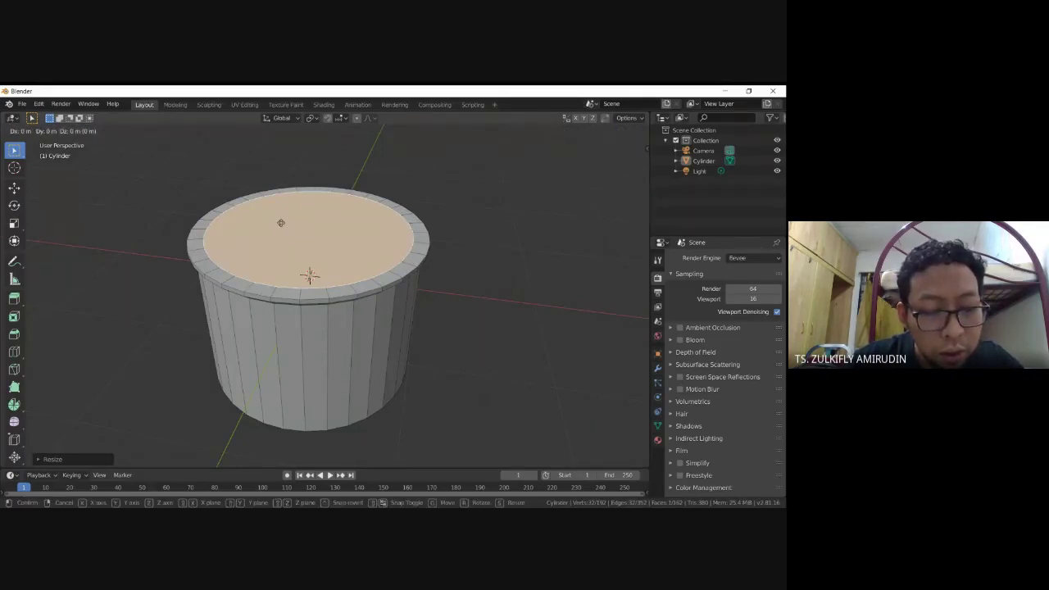
key("z")
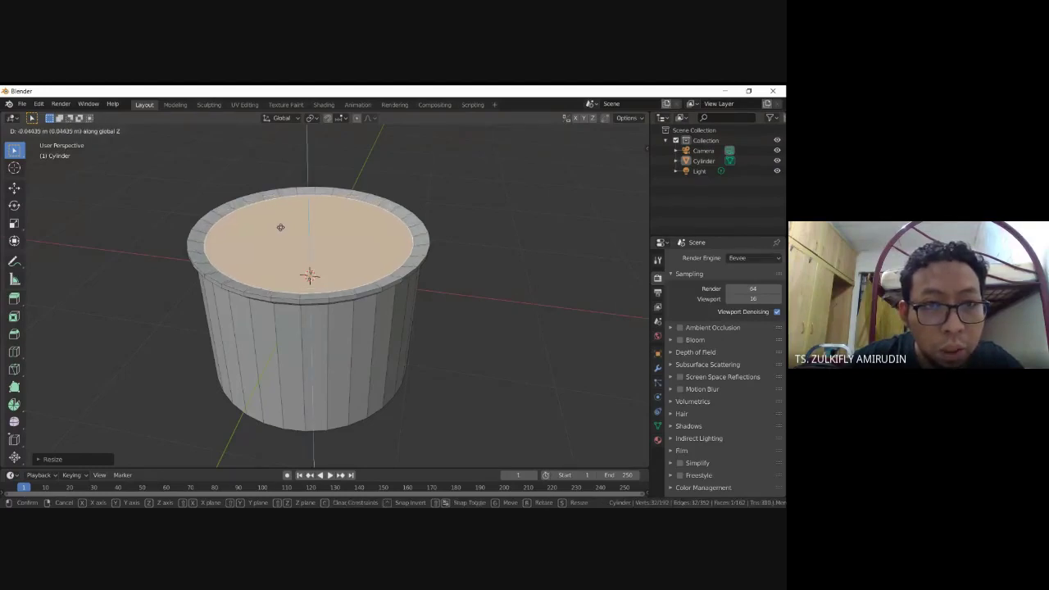
left_click(280, 229)
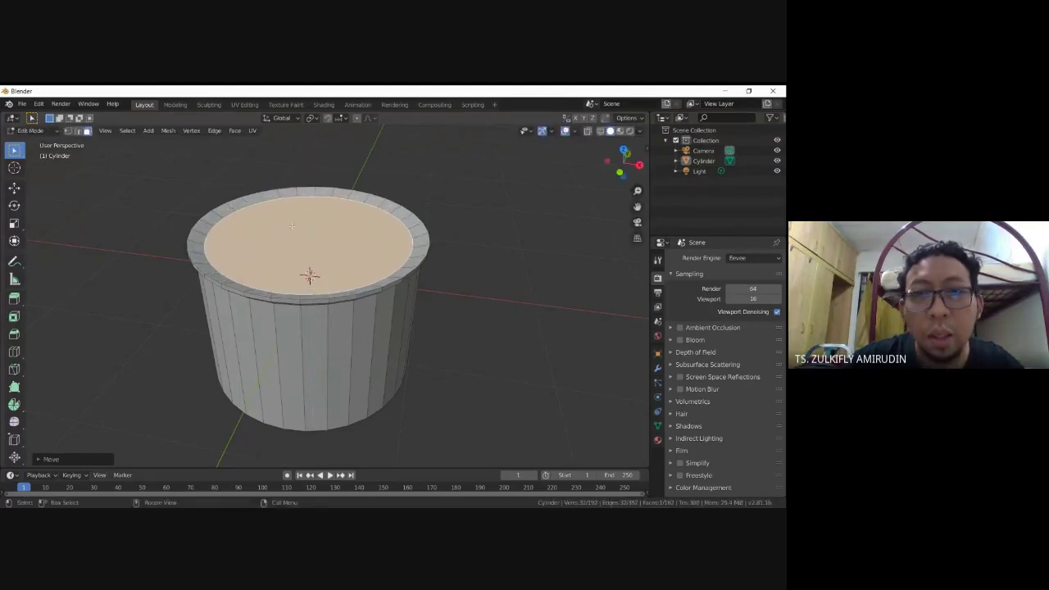
middle_click_drag(280, 229, 333, 197)
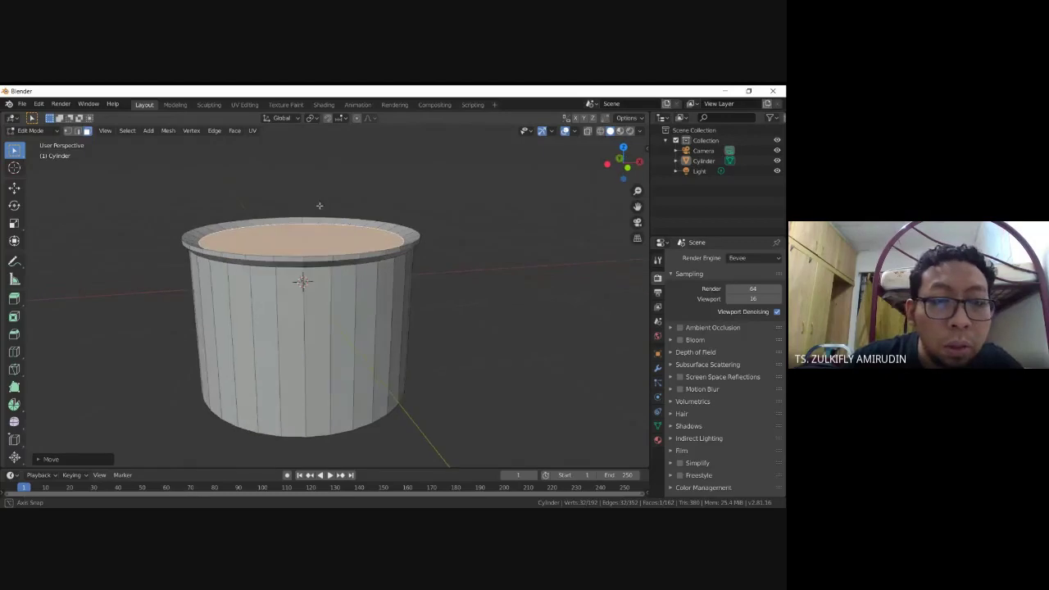
scroll(340, 204, "up", 1)
scroll(380, 219, "up", 2)
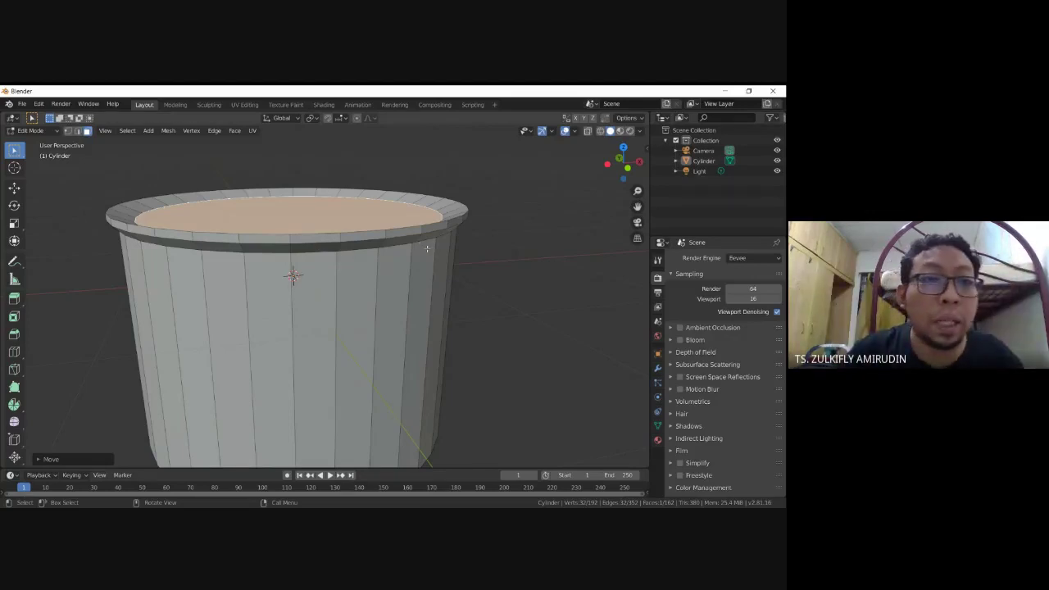
middle_click_drag(370, 206, 314, 212)
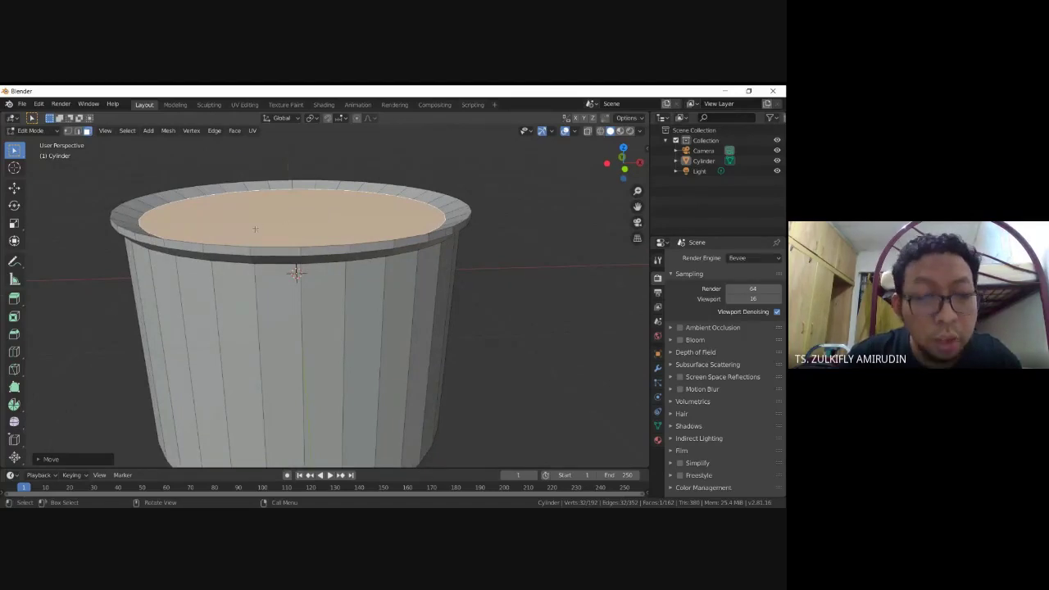
Extrude the inner face into a tall section and scale its top to about 0.29
key("e")
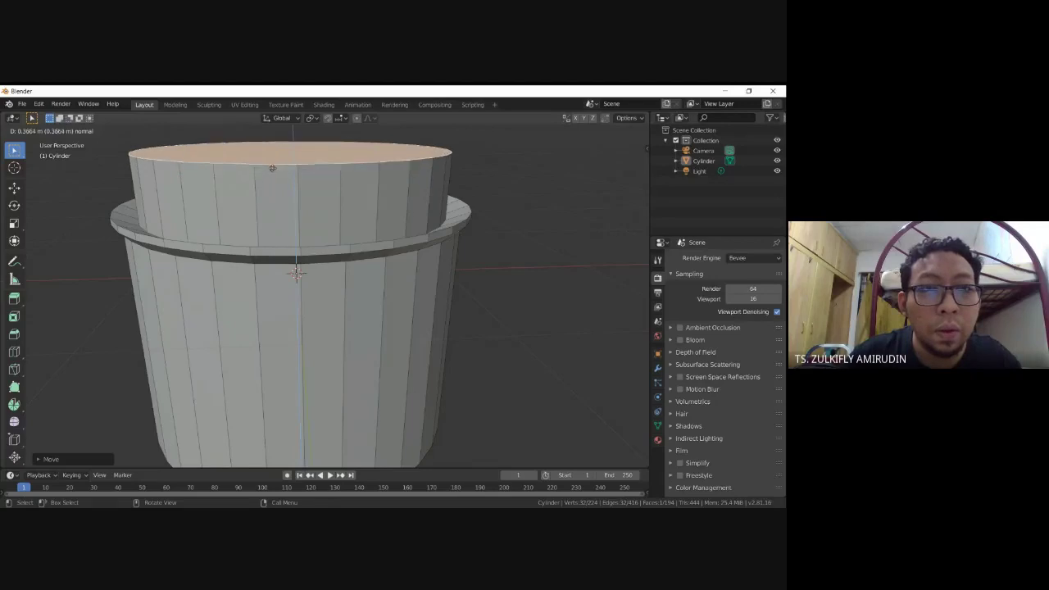
left_click(273, 171)
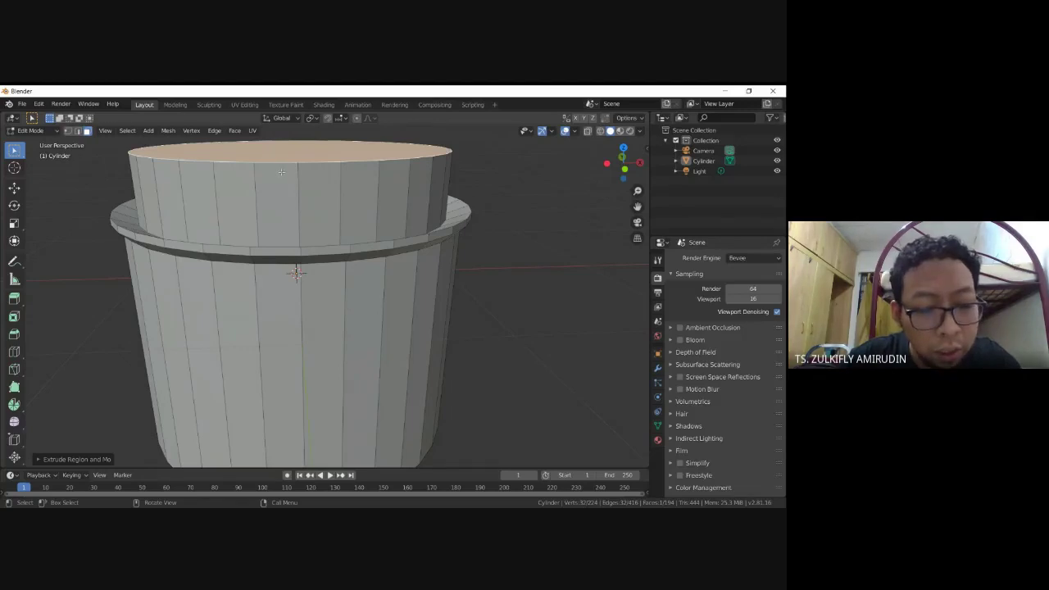
key("g")
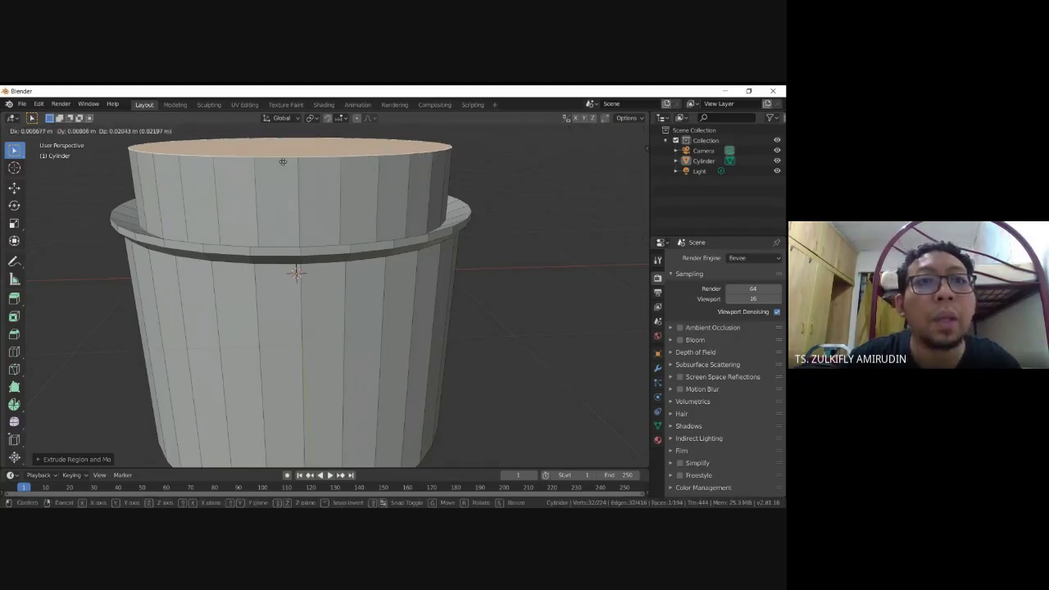
left_click(283, 162)
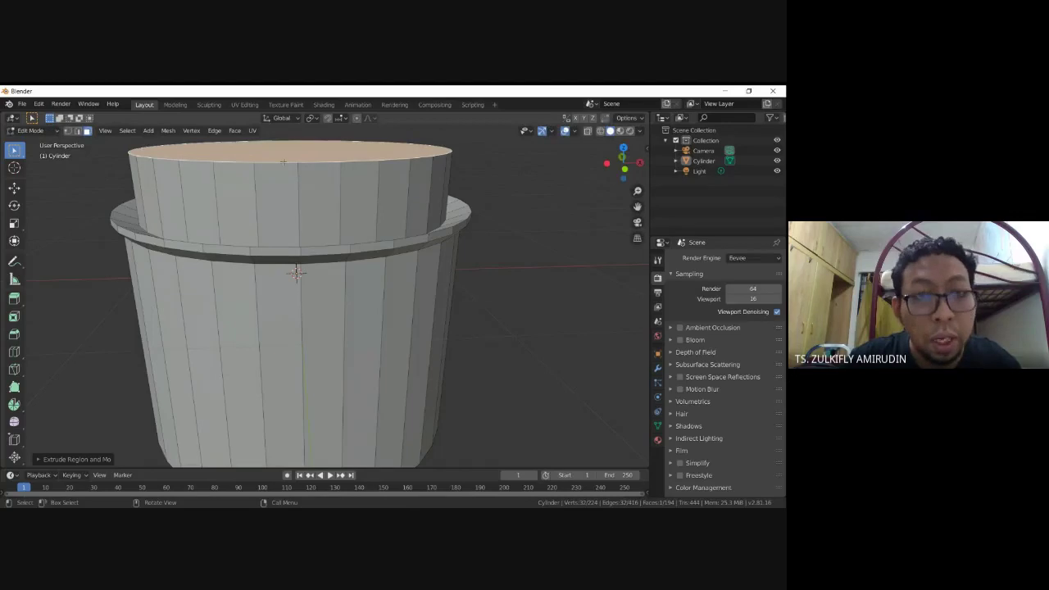
key("g")
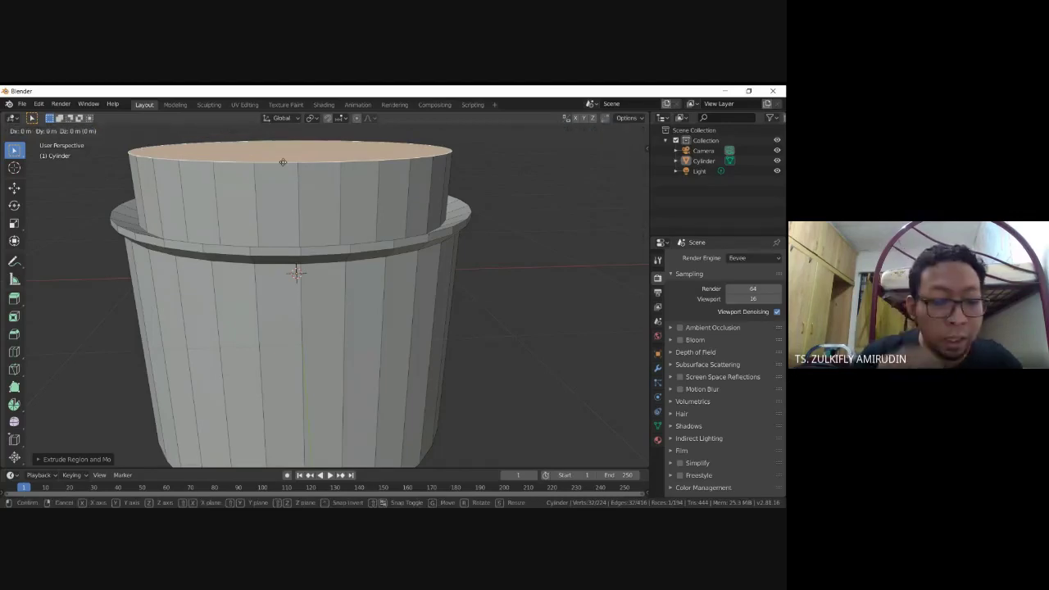
key("s")
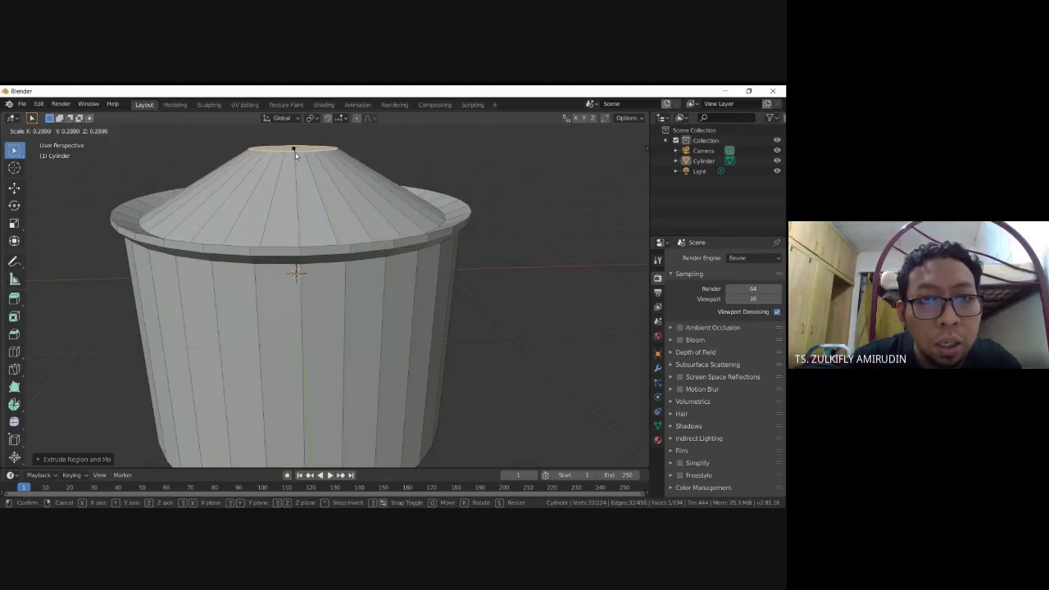
left_click(296, 155)
middle_click_drag(398, 181, 380, 164)
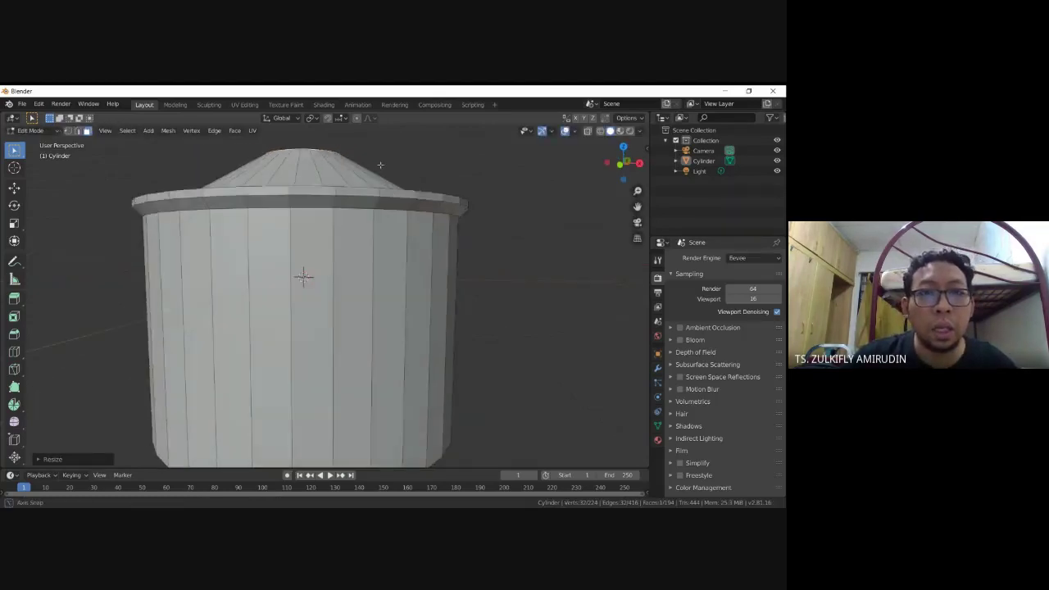
scroll(382, 165, "down", 2)
scroll(386, 167, "down", 1)
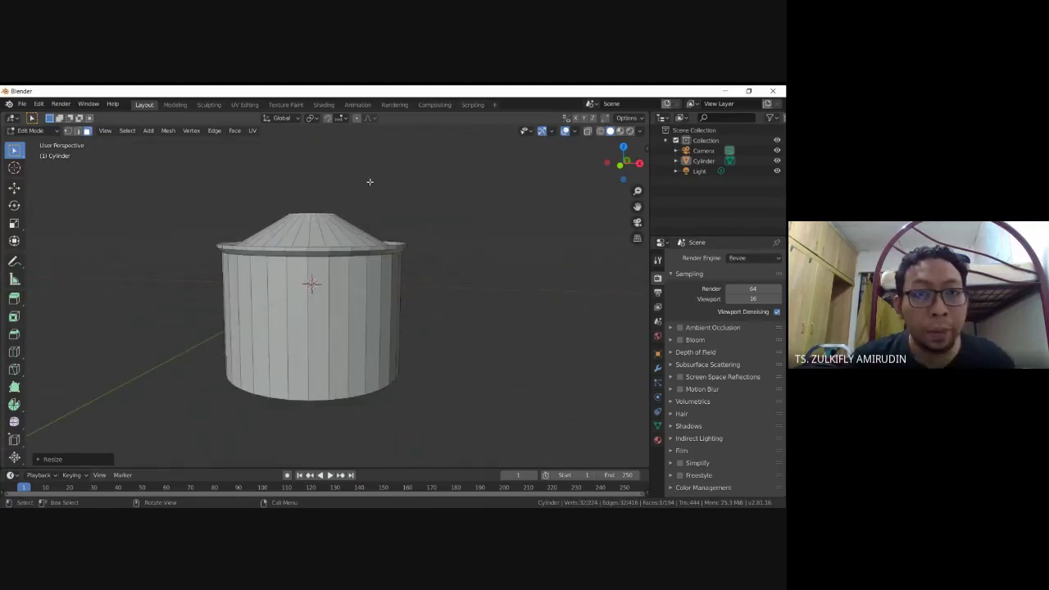
mouse_move(368, 181)
middle_mouse_down()
mouse_move(368, 197)
mouse_move(321, 196)
middle_mouse_up()
scroll(346, 200, "up", 2)
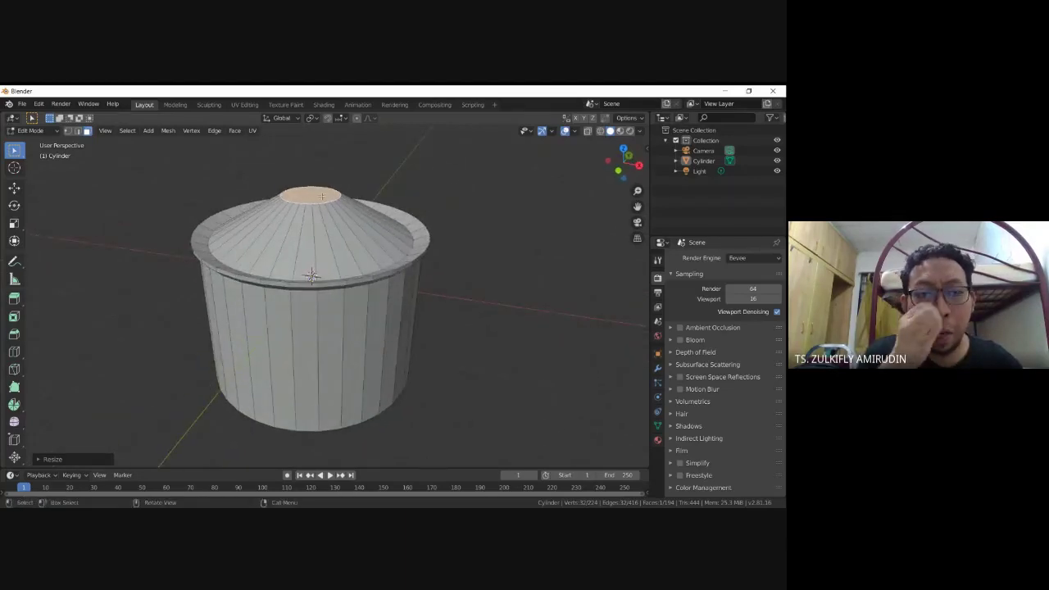
middle_click_drag(323, 194, 327, 190)
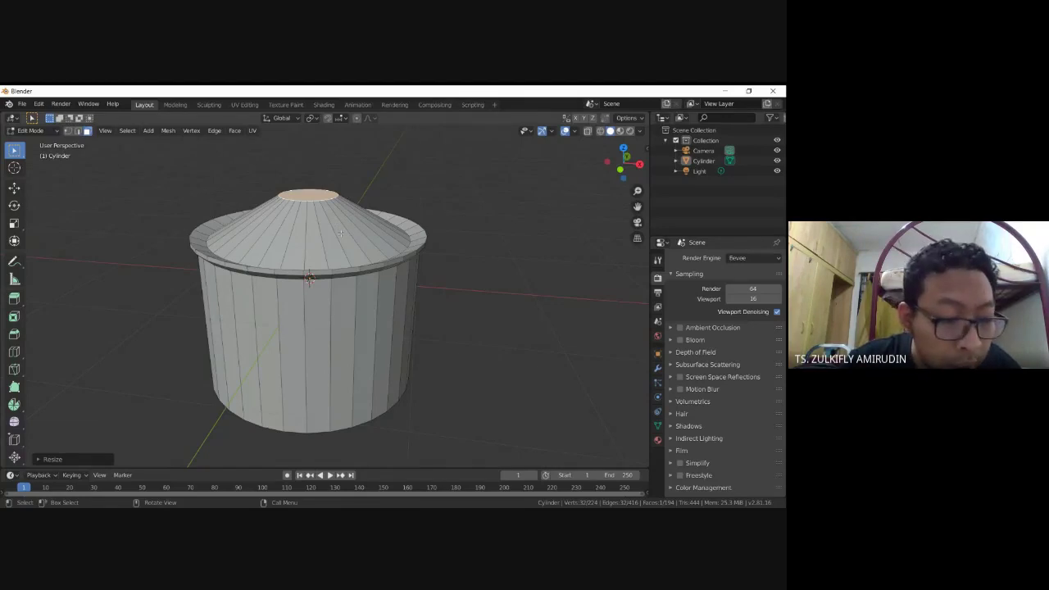
left_click(31, 131)
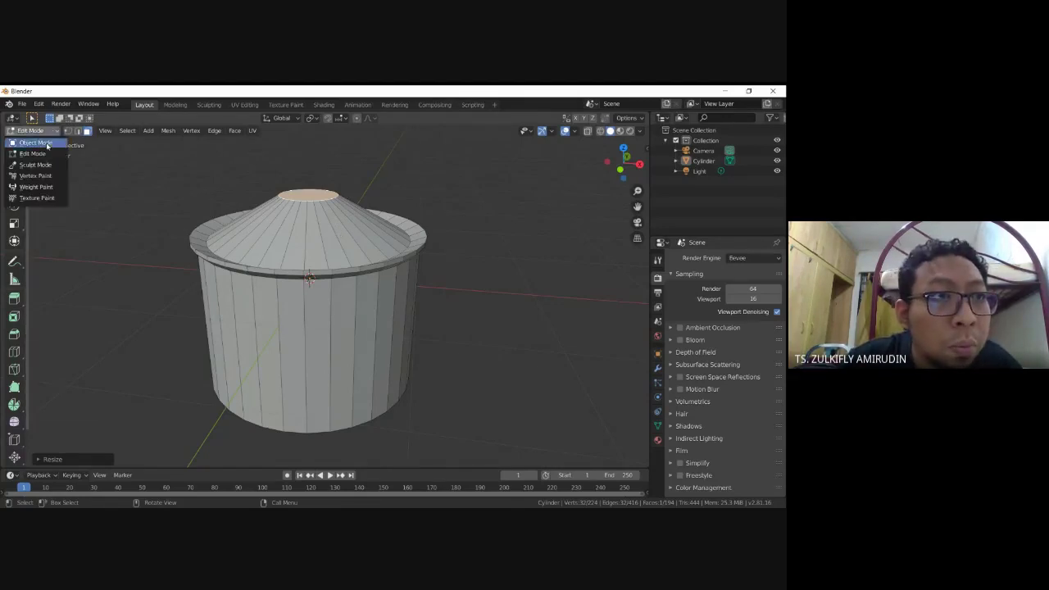
left_click(45, 144)
mouse_move(243, 234)
middle_mouse_down()
mouse_move(298, 239)
mouse_move(241, 238)
mouse_move(237, 221)
middle_mouse_up()
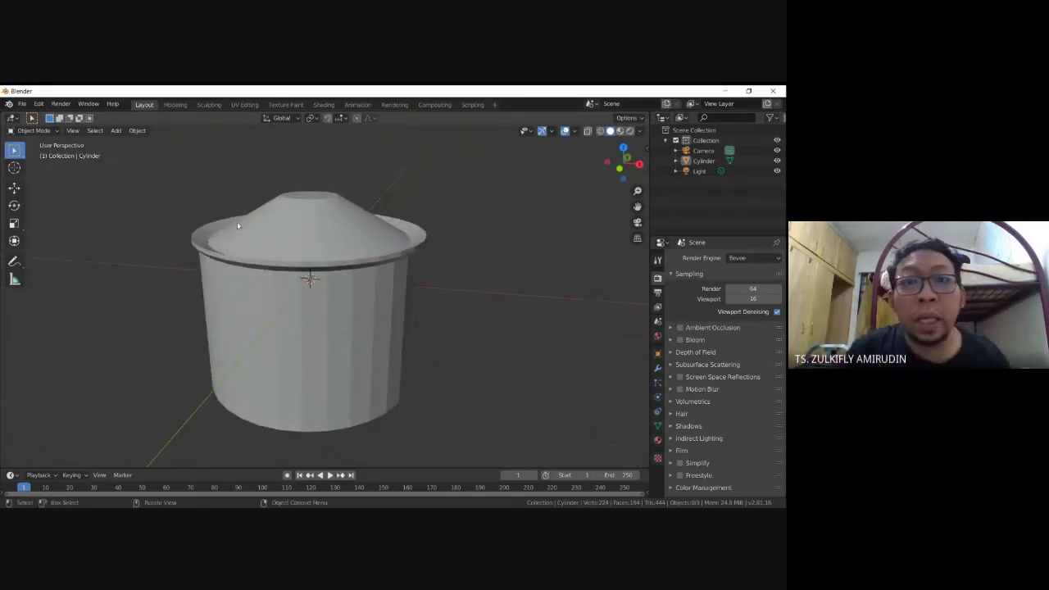
key("Tab")
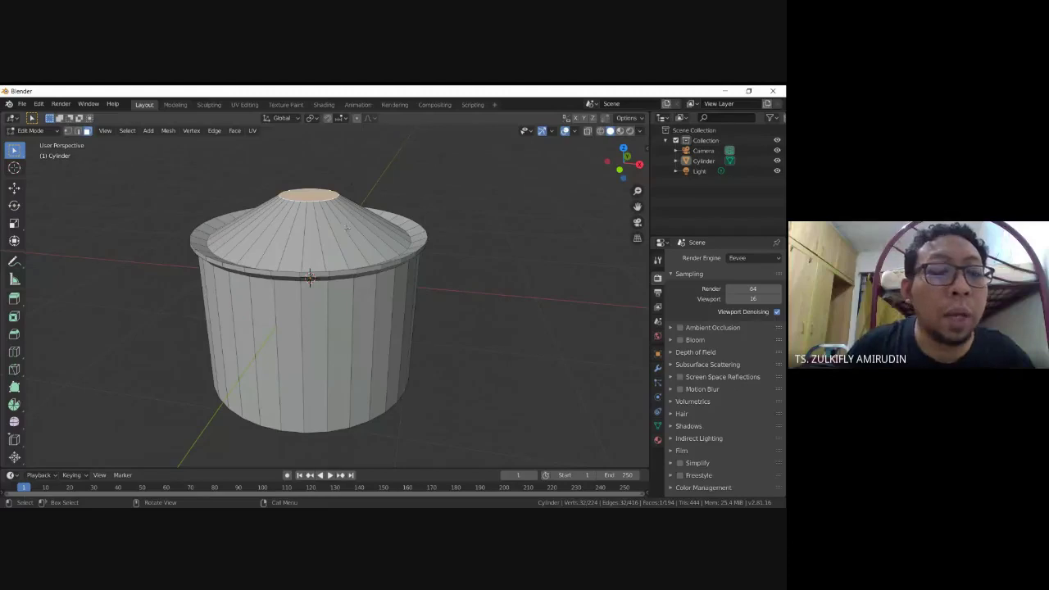
middle_click_drag(337, 201, 275, 206)
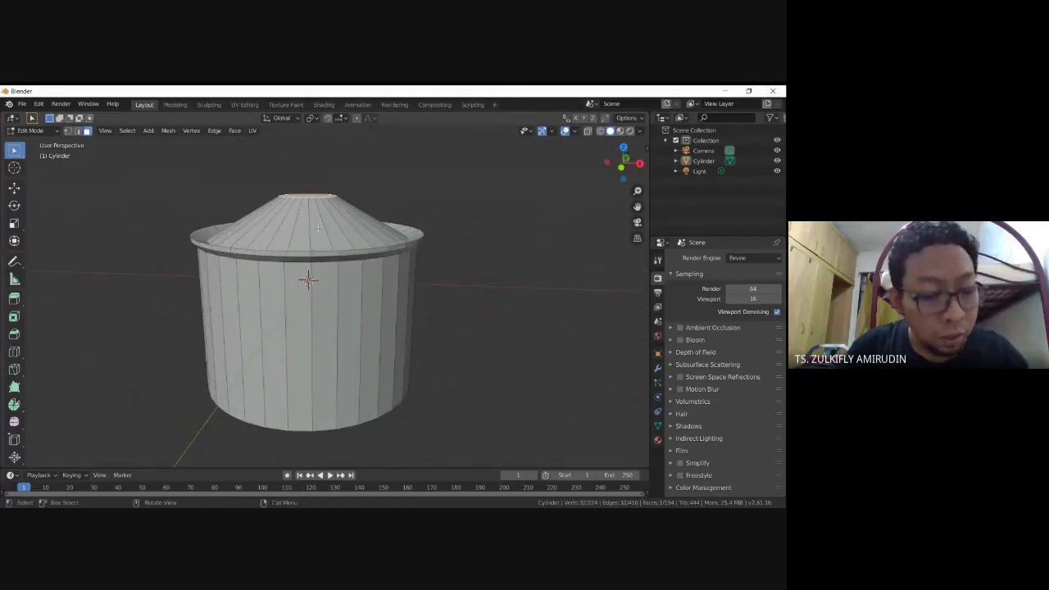
Deselect all and add a new cylinder to the mesh, viewing it side-on
key("alt+a")
key("shift+a")
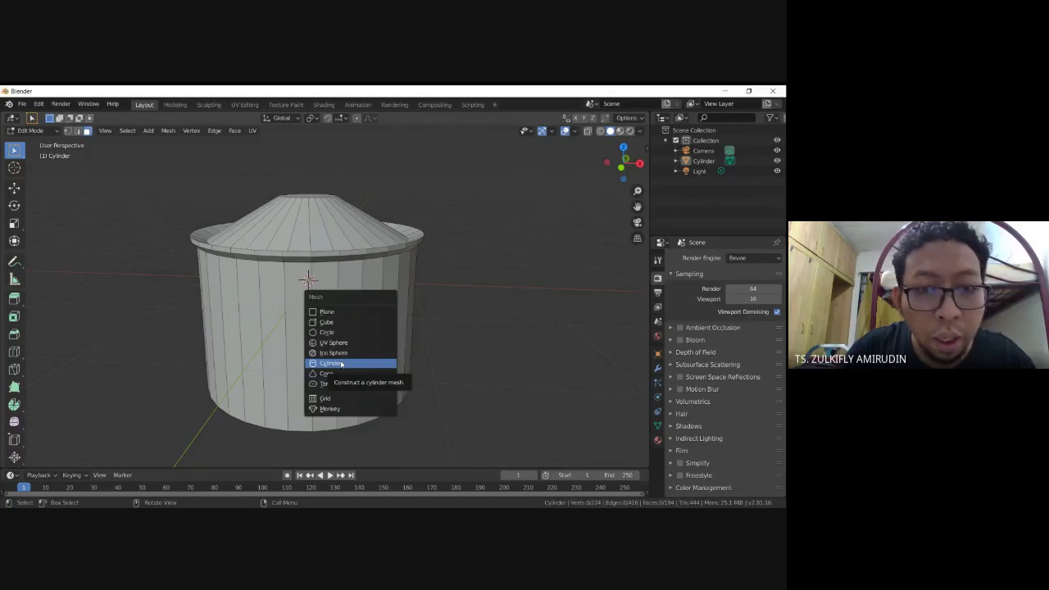
left_click(341, 363)
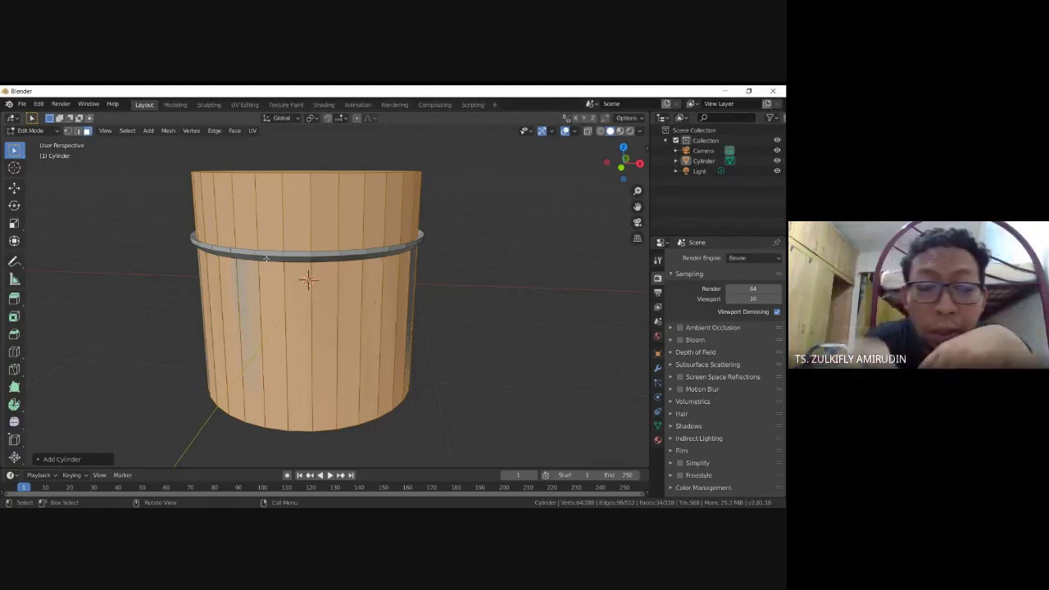
middle_click_drag(266, 258, 301, 256)
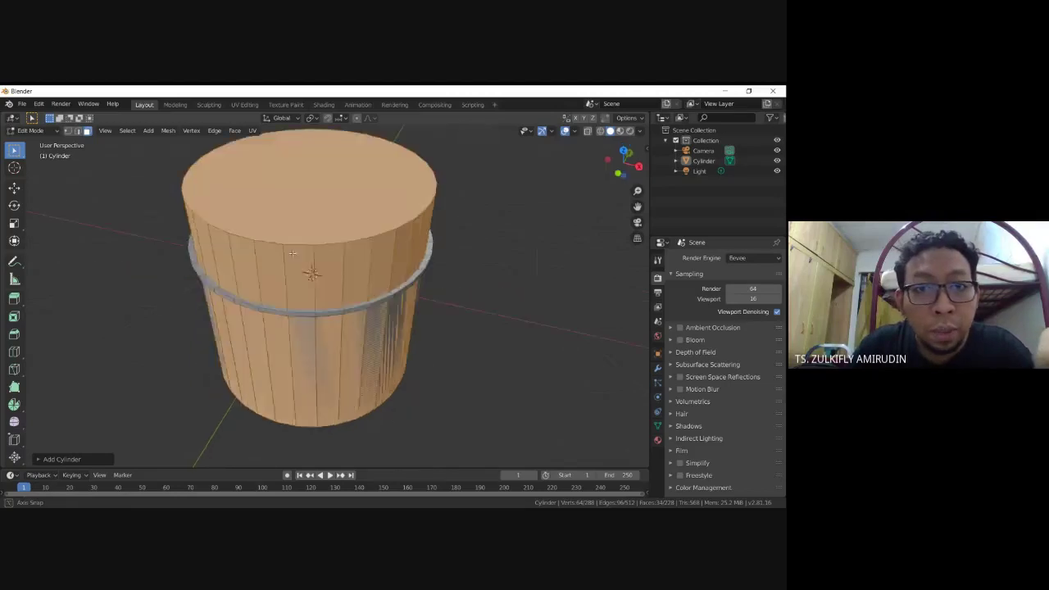
scroll(301, 256, "down", 4)
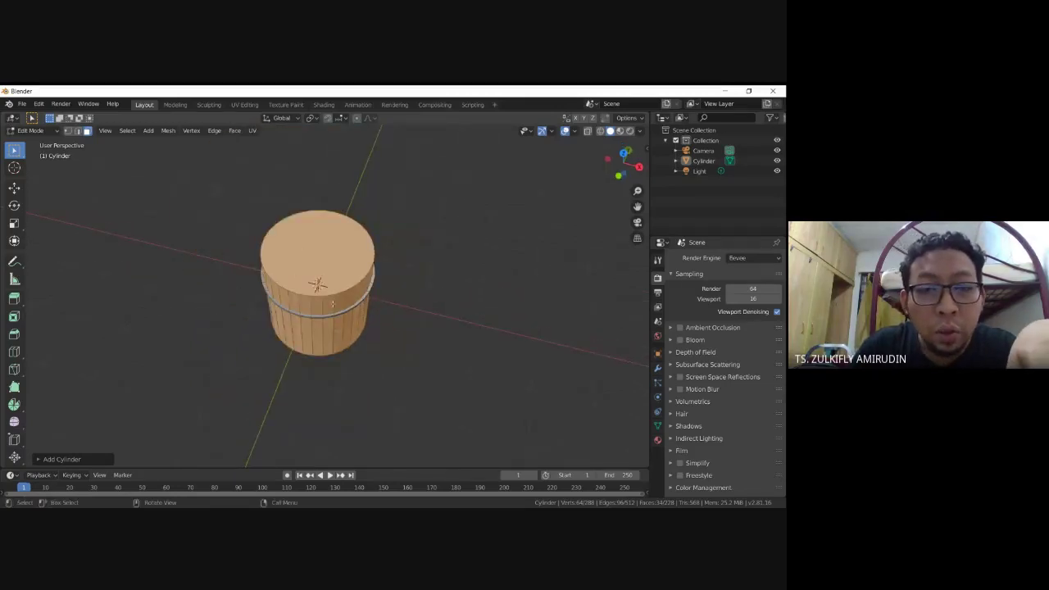
scroll(342, 305, "up", 1)
middle_click_drag(342, 305, 224, 217)
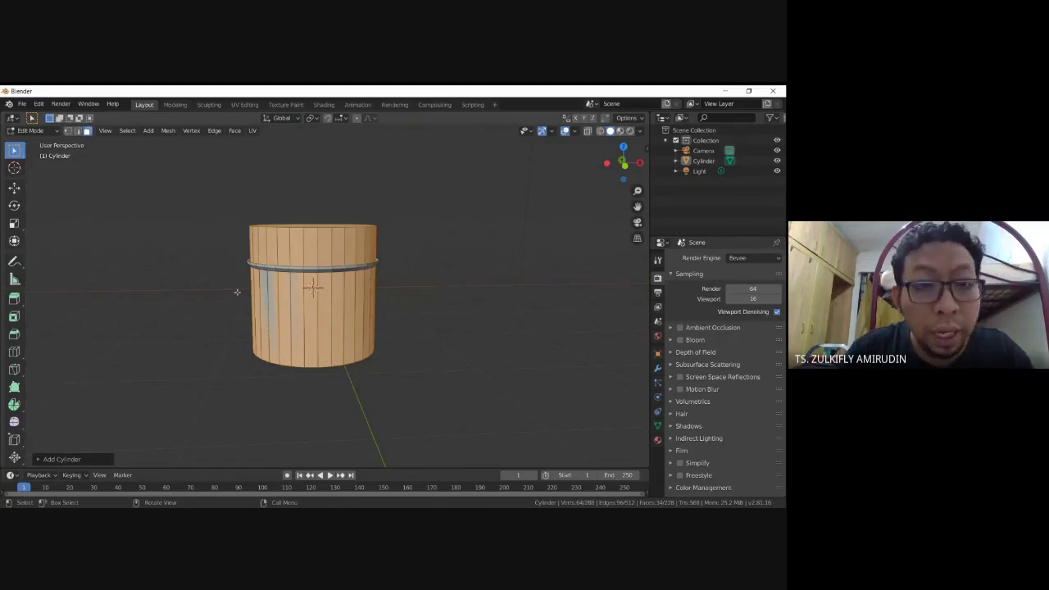
Move the new cylinder straight up along the Z axis
key("g")
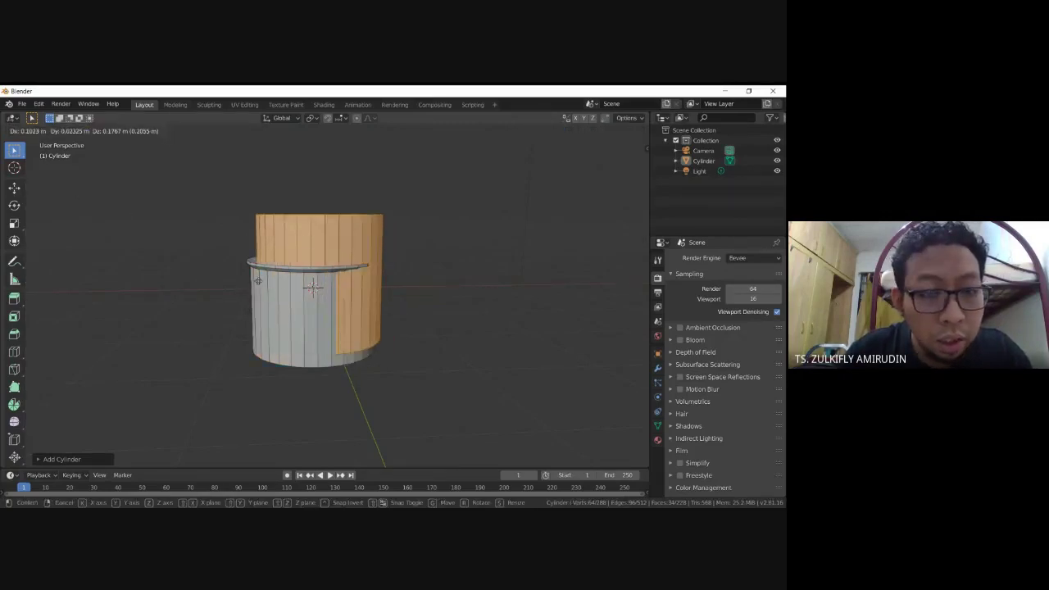
key("Escape")
key("g")
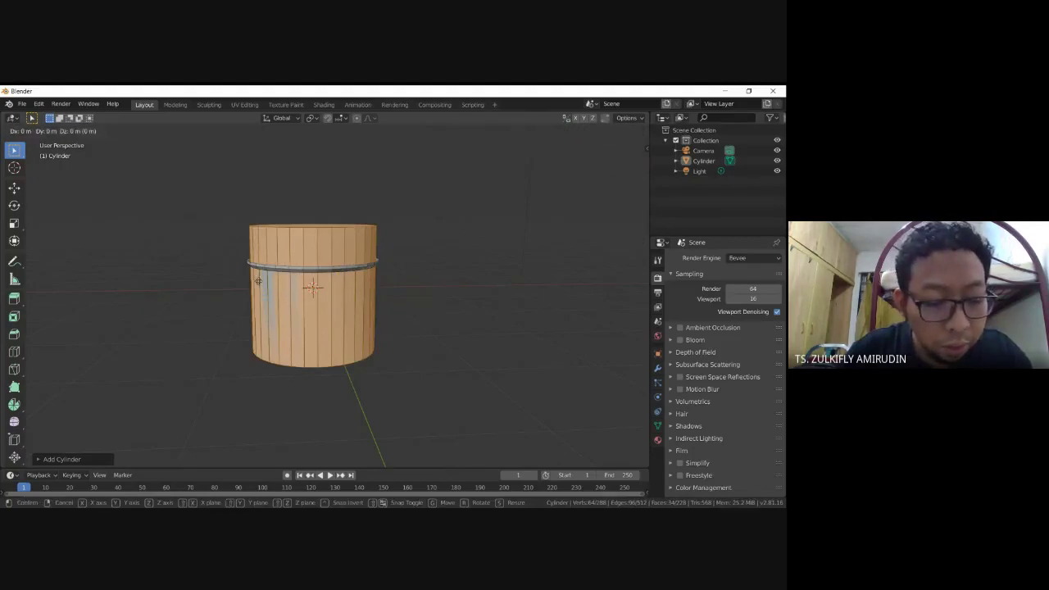
key("z")
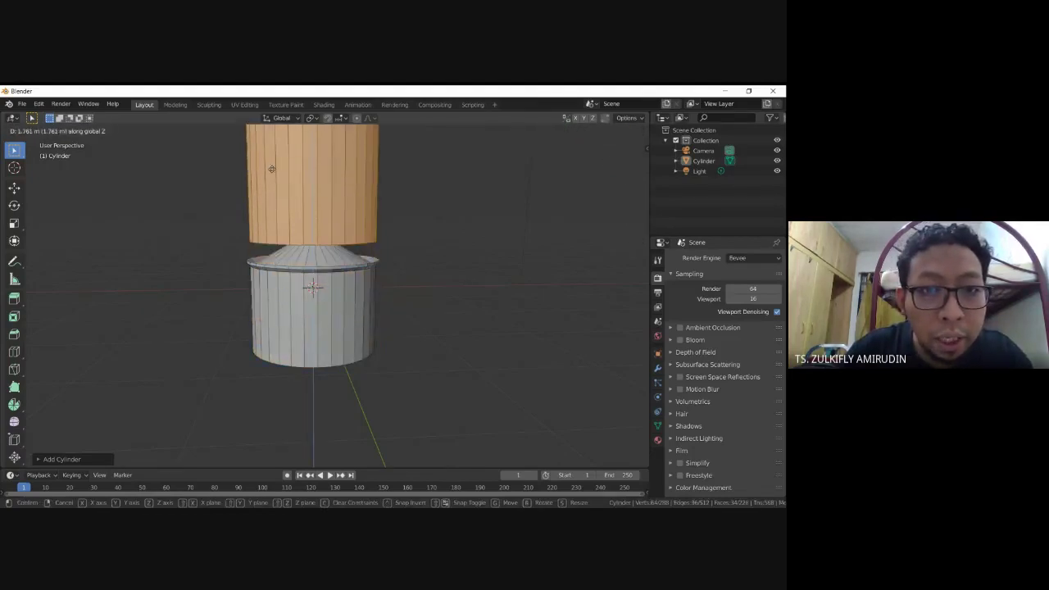
Place the new cylinder above the lid and shrink it to about 0.28 scale
left_click(269, 160)
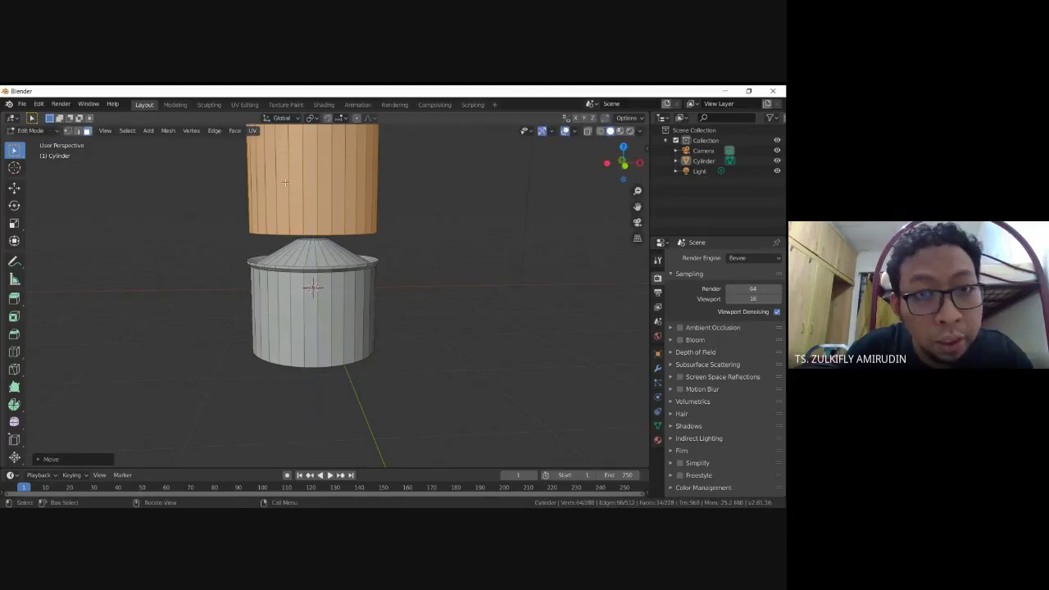
key("s")
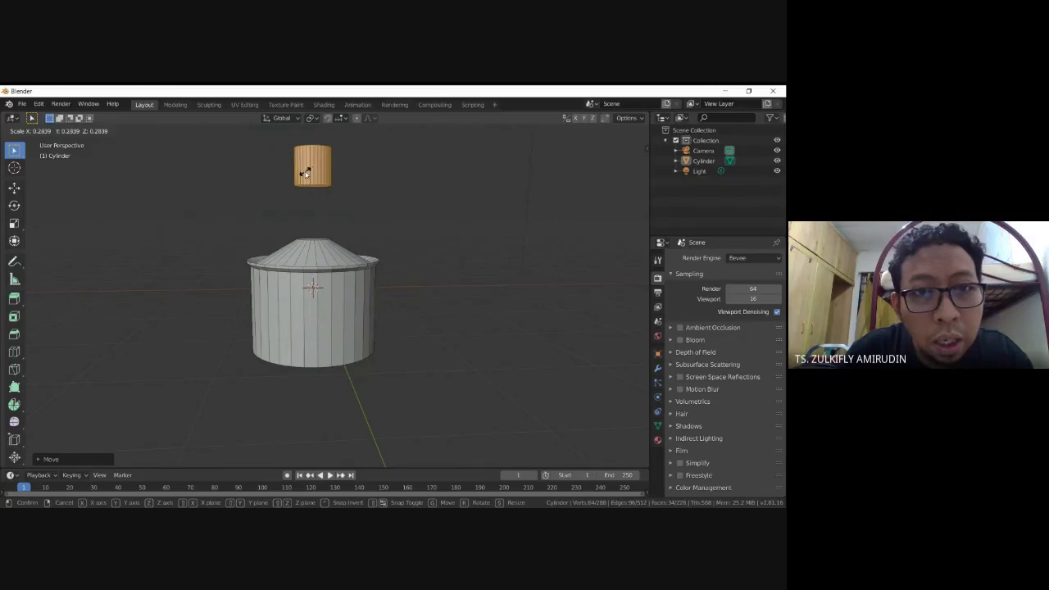
left_click(305, 173)
middle_click_drag(345, 203, 336, 192)
Move the small cylinder down along Z to rest on the cone lid
key("g")
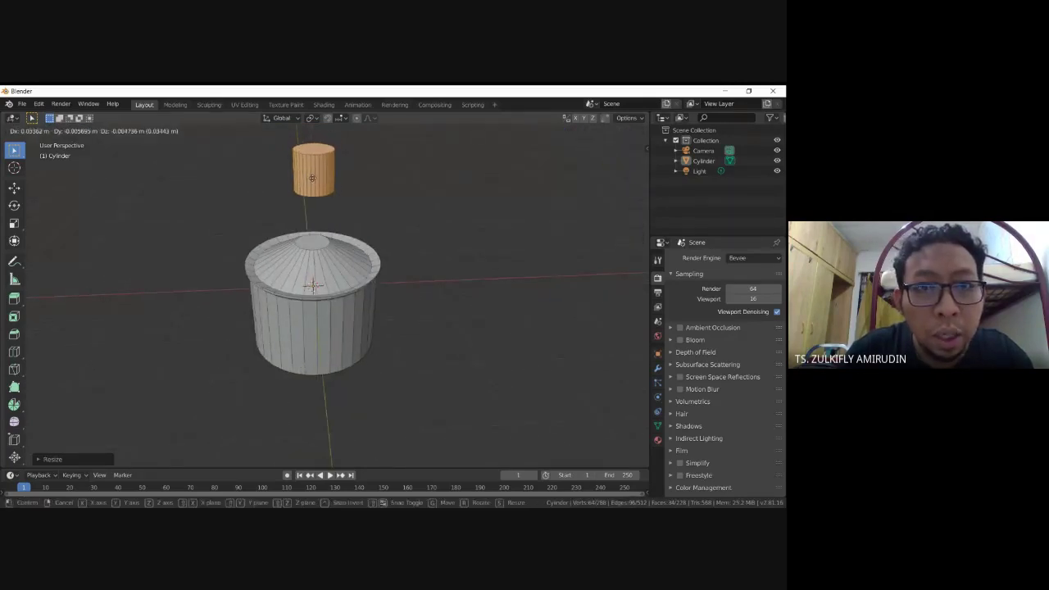
left_click(311, 178)
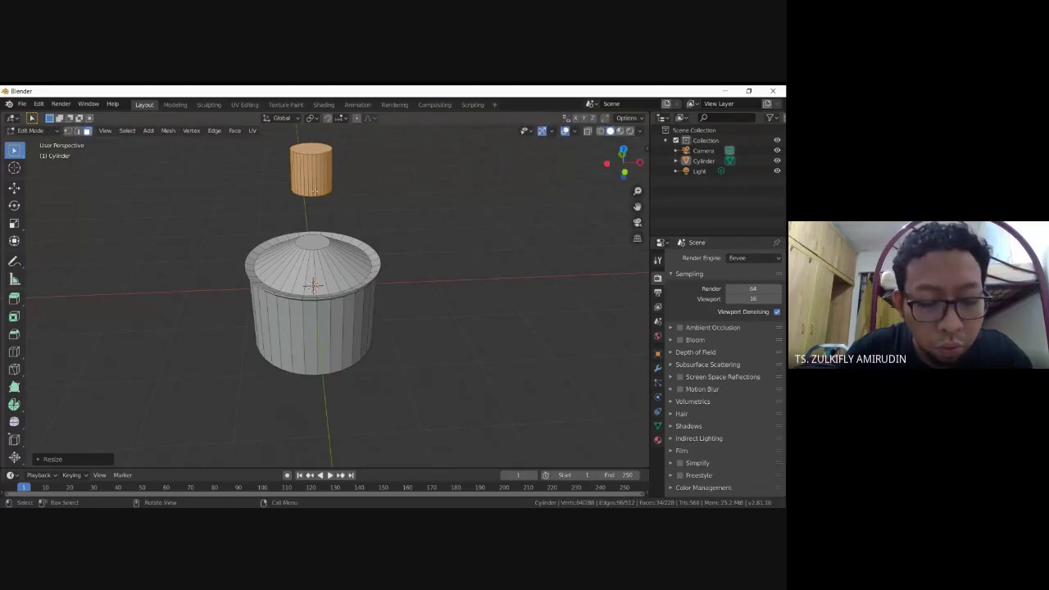
key("g")
key("z")
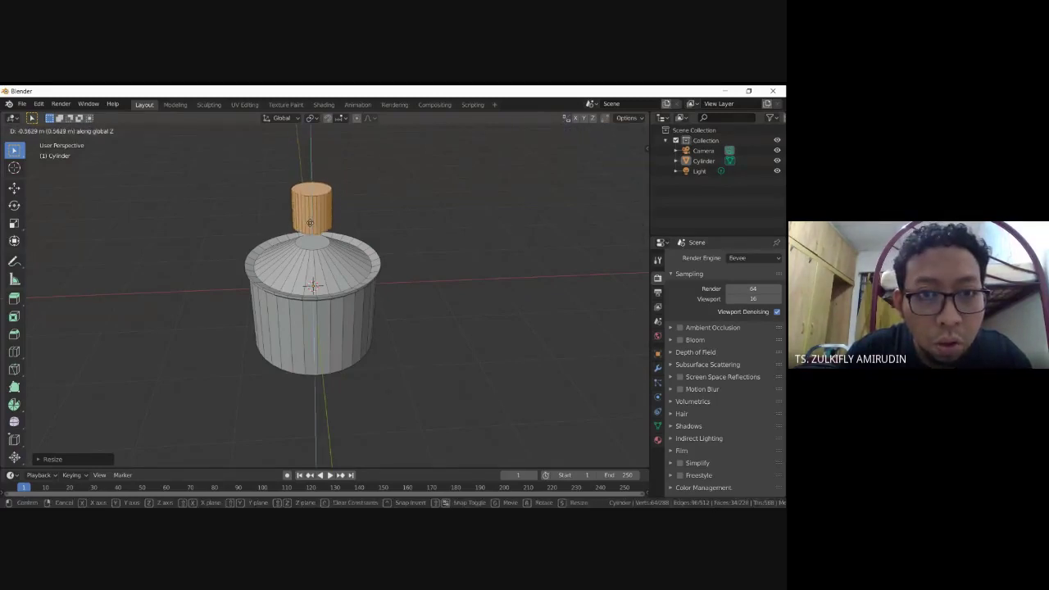
left_click(310, 222)
Orbit and zoom around the finished knob and deselect it
mouse_move(310, 222)
middle_mouse_down()
mouse_move(313, 197)
mouse_move(342, 169)
middle_mouse_up()
scroll(315, 192, "up", 2)
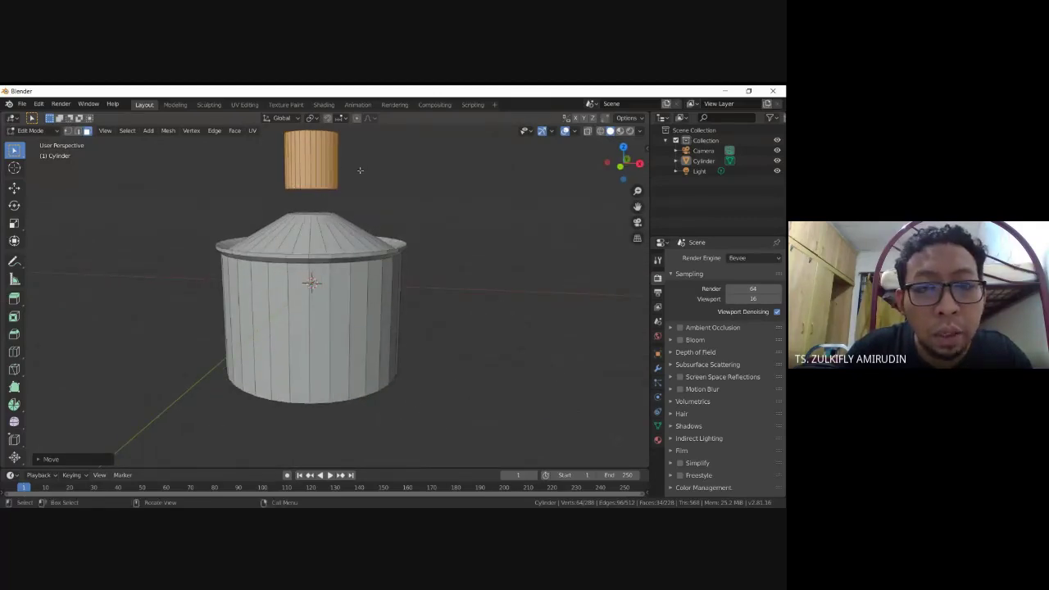
middle_click_drag(387, 181, 394, 180)
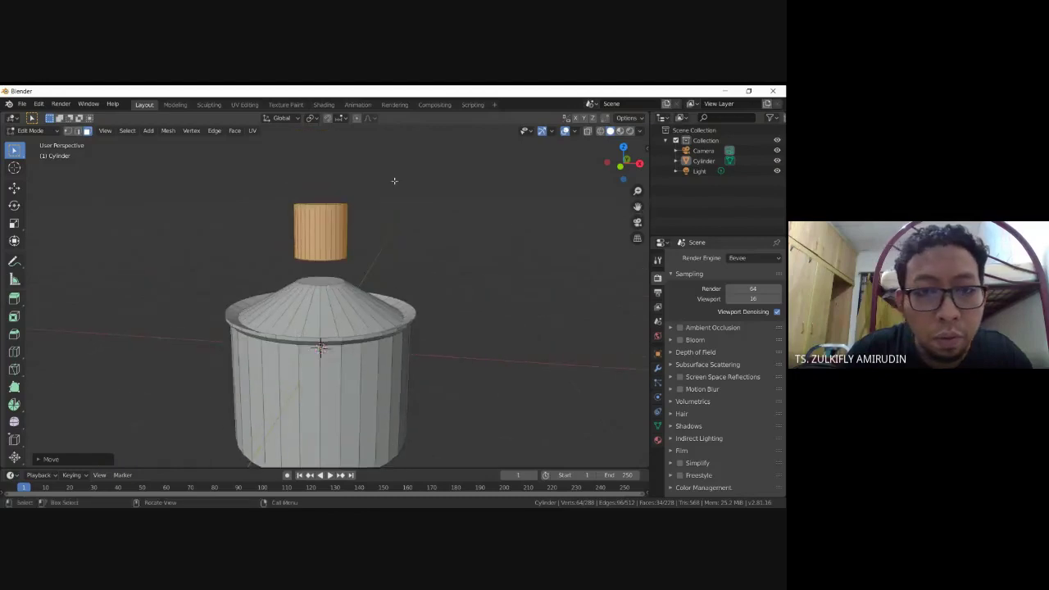
scroll(394, 181, "up", 2)
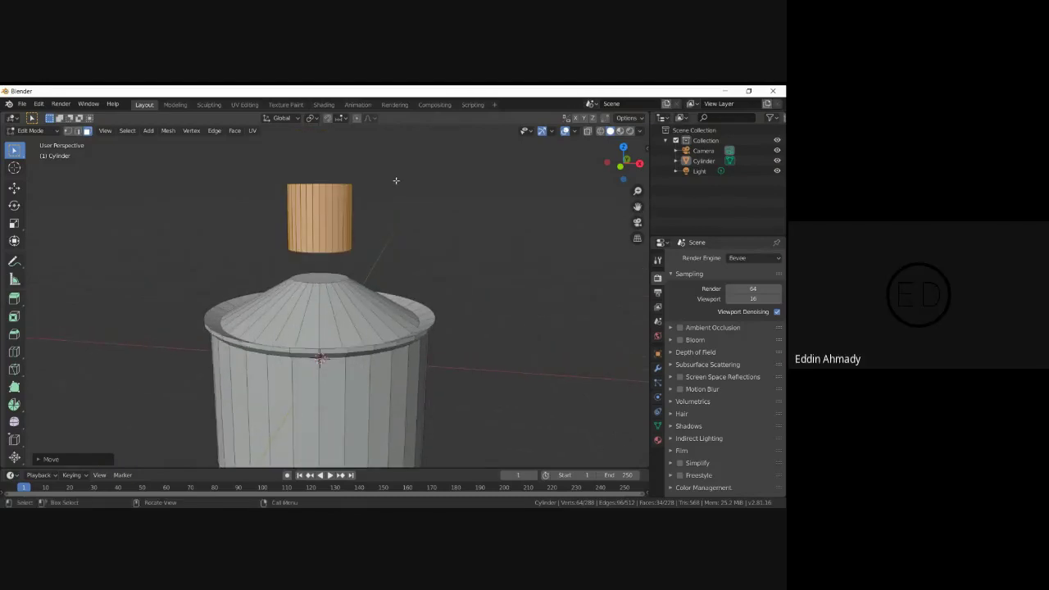
scroll(400, 199, "down", 1)
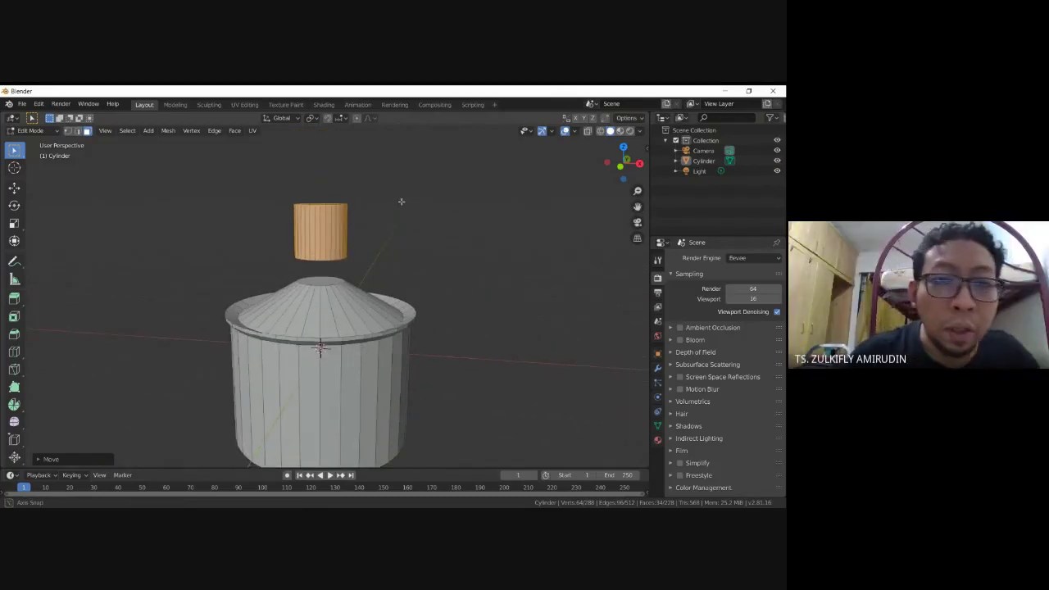
middle_click_drag(401, 201, 393, 227)
left_click(405, 235)
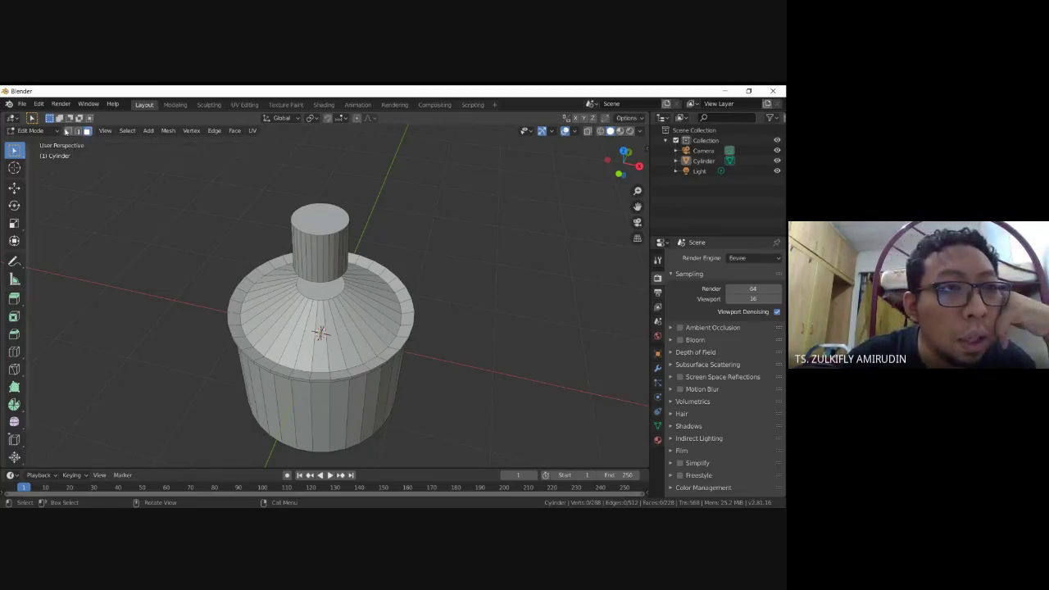
Lower the knob's top face about 0.25 m along Z, then return to Object Mode
left_click(328, 223)
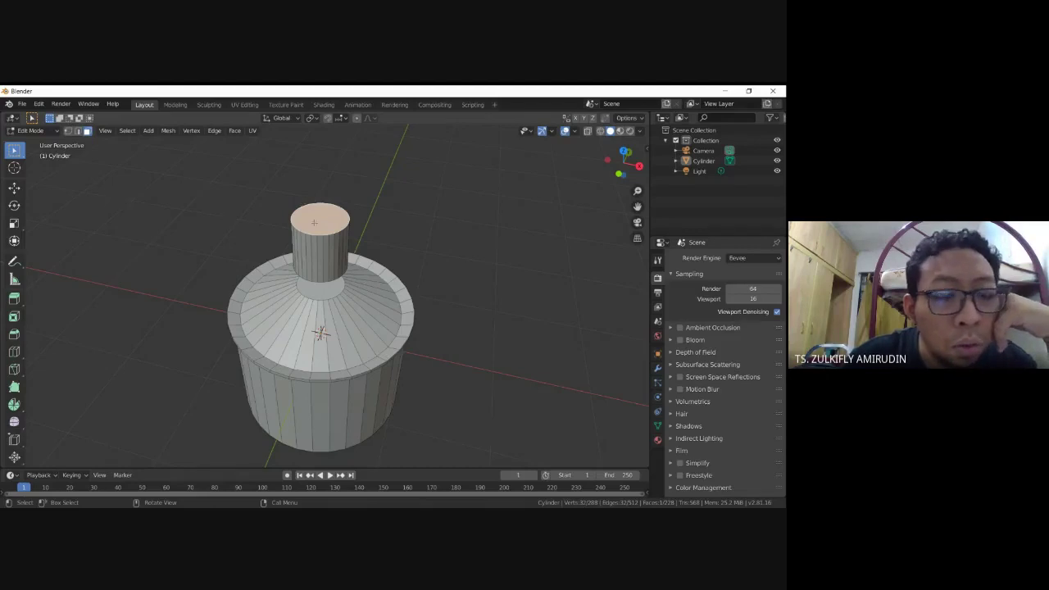
key("g")
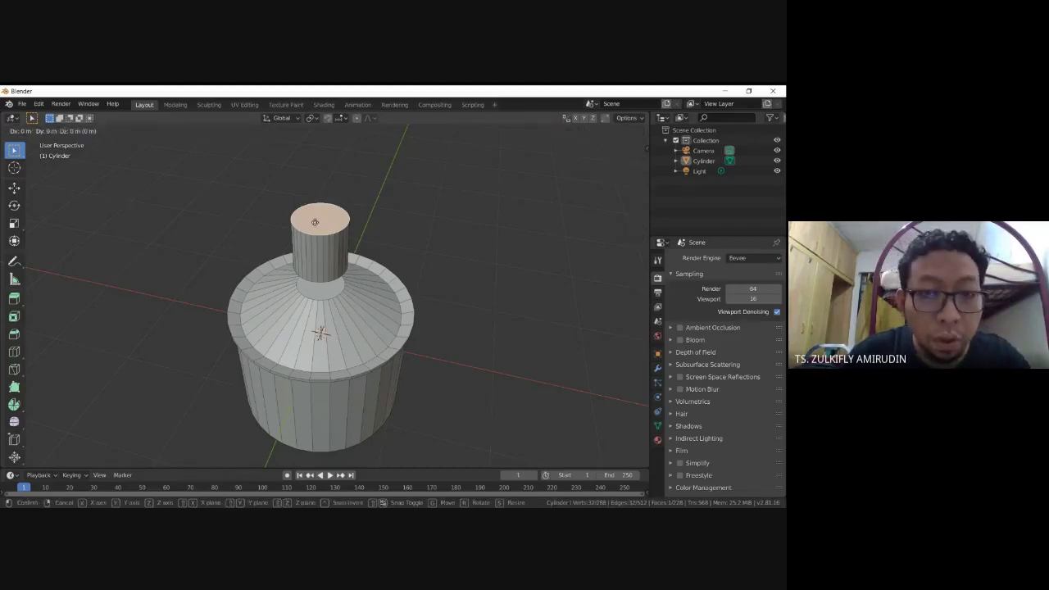
key("z")
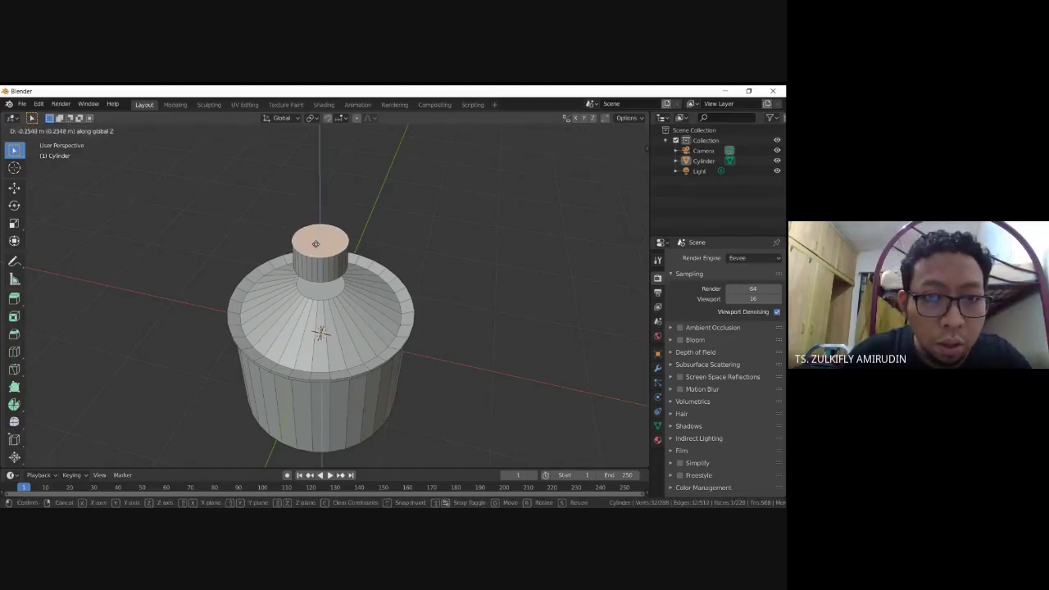
left_click(315, 243)
mouse_move(316, 240)
middle_mouse_down()
mouse_move(326, 200)
mouse_move(319, 214)
middle_mouse_up()
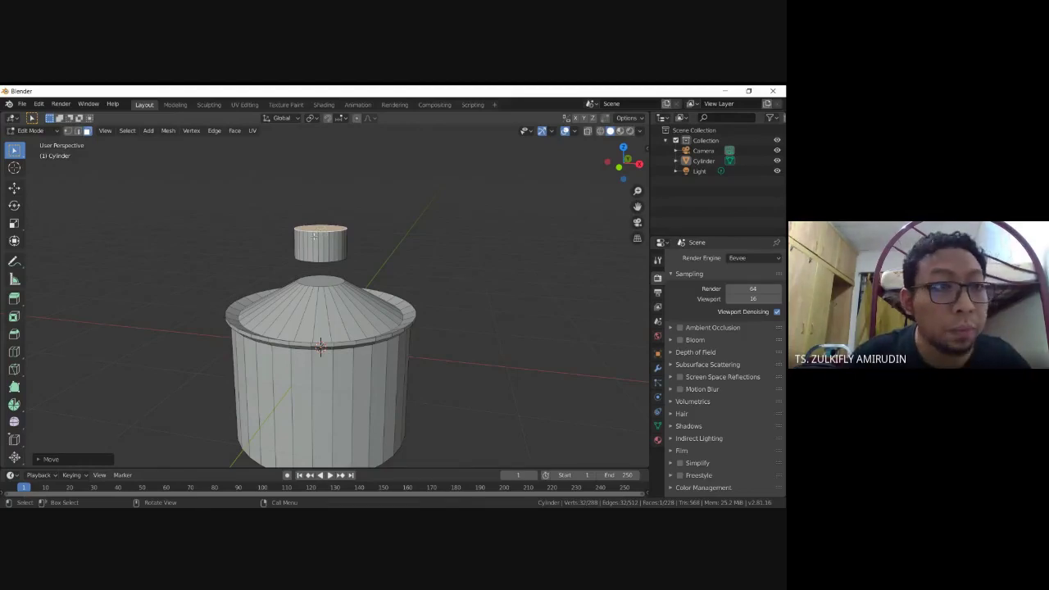
key("Tab")
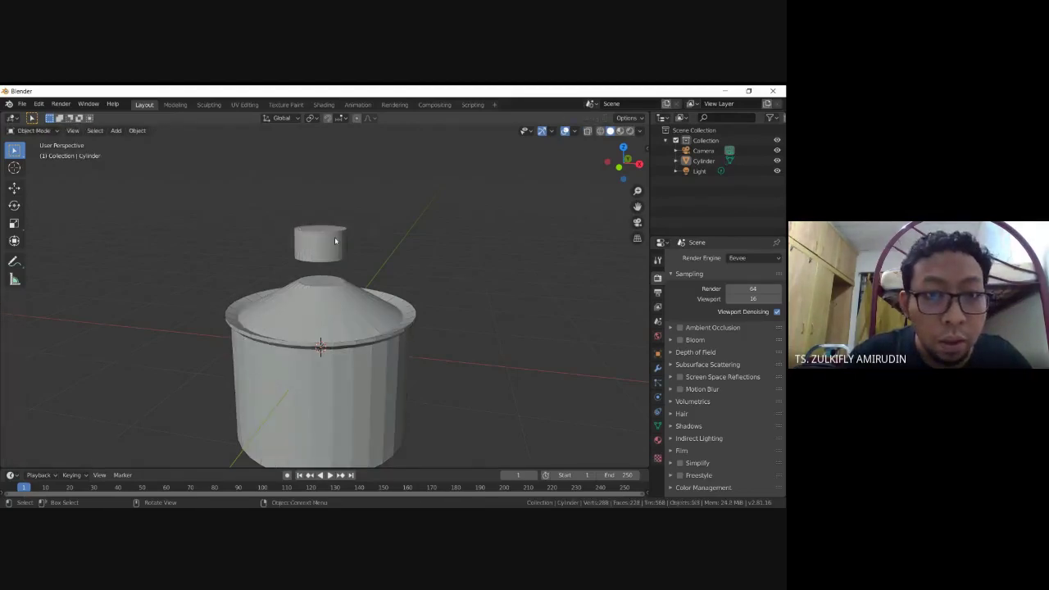
Re-enter Edit Mode, zoom in above the knob's top face and begin extruding it
key("Tab")
scroll(334, 221, "up", 2)
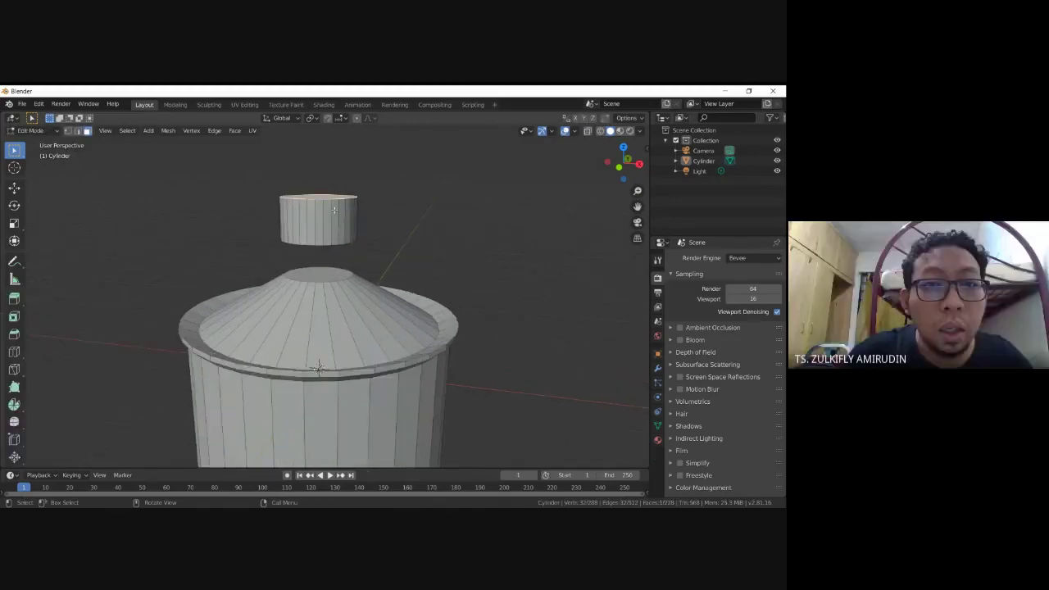
scroll(334, 210, "up", 1)
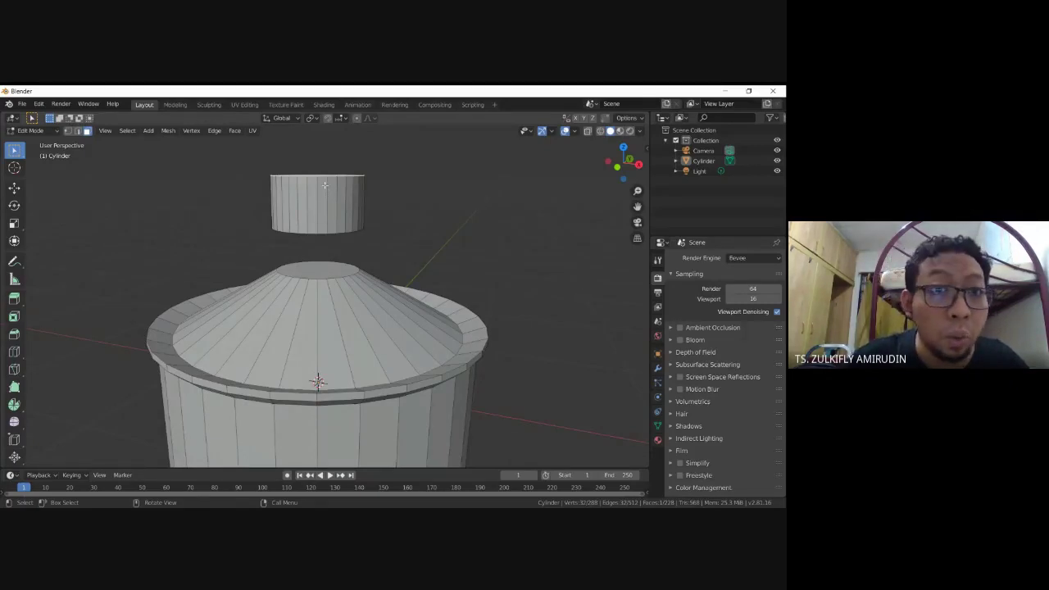
middle_click_drag(322, 165, 323, 175)
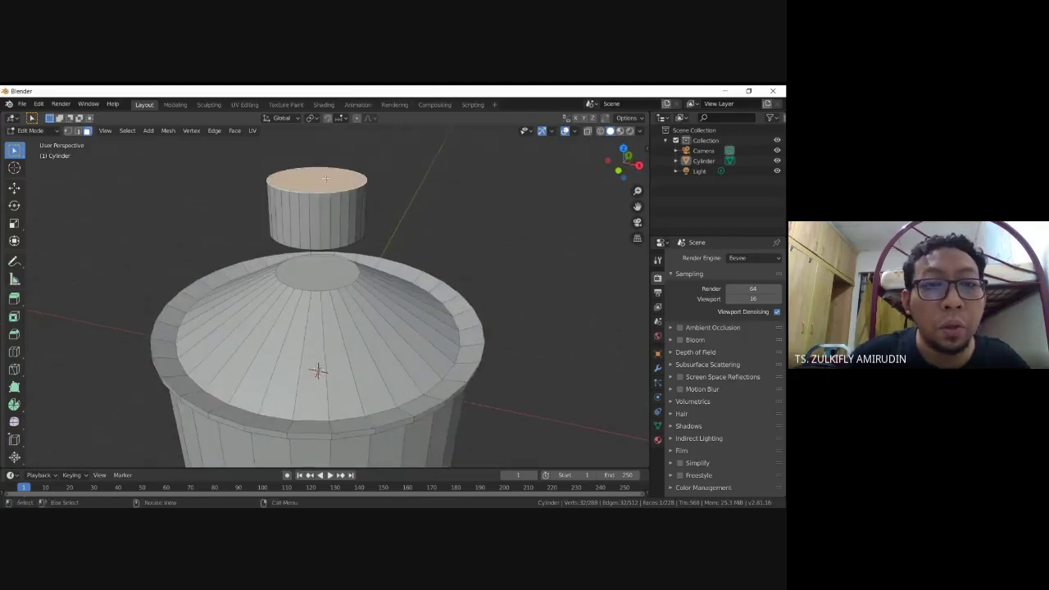
scroll(324, 178, "up", 1)
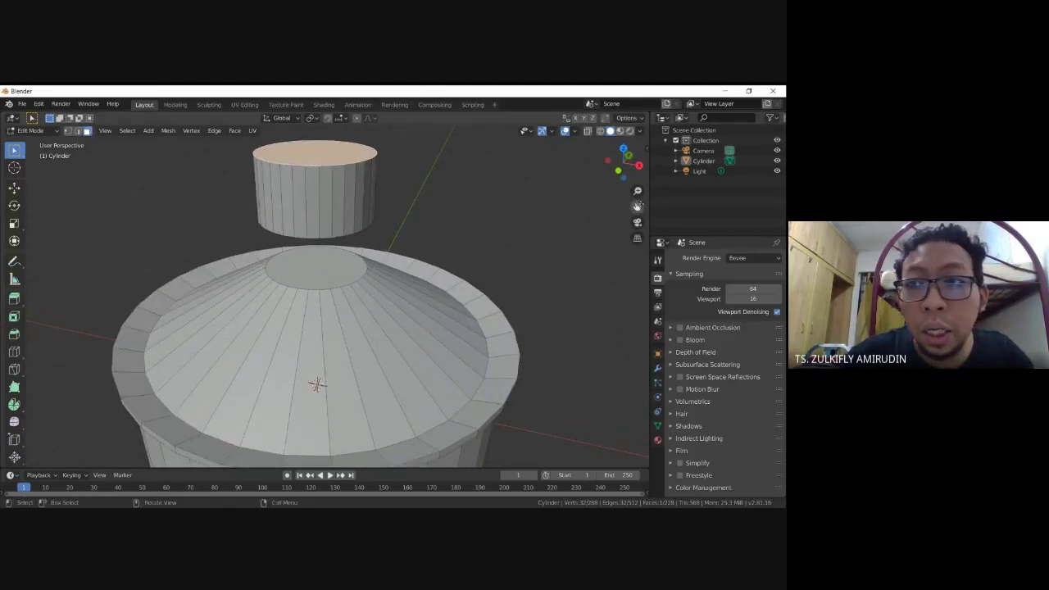
middle_click_drag(458, 178, 465, 212)
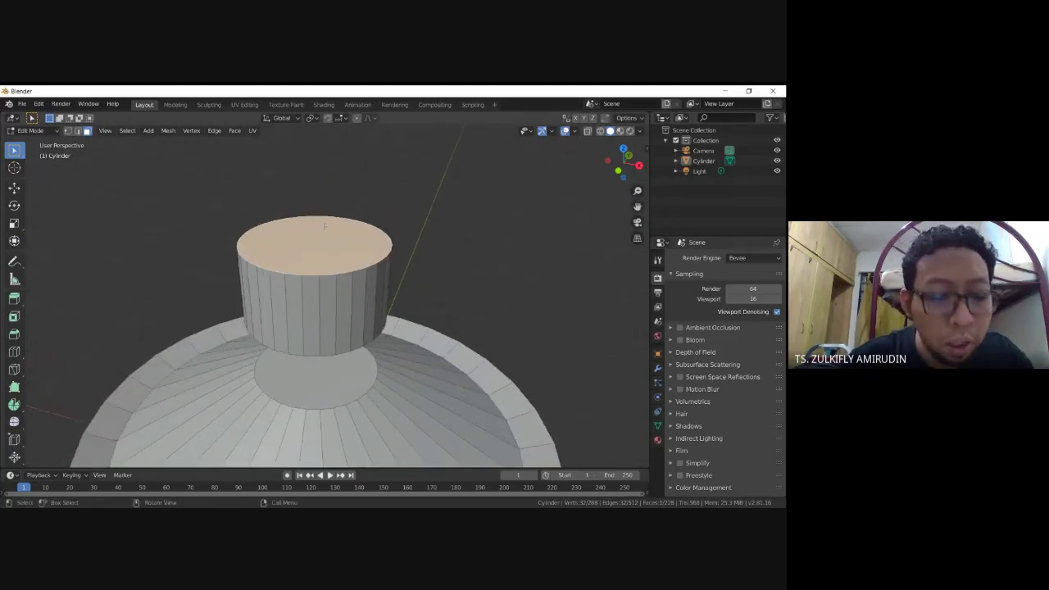
key("e")
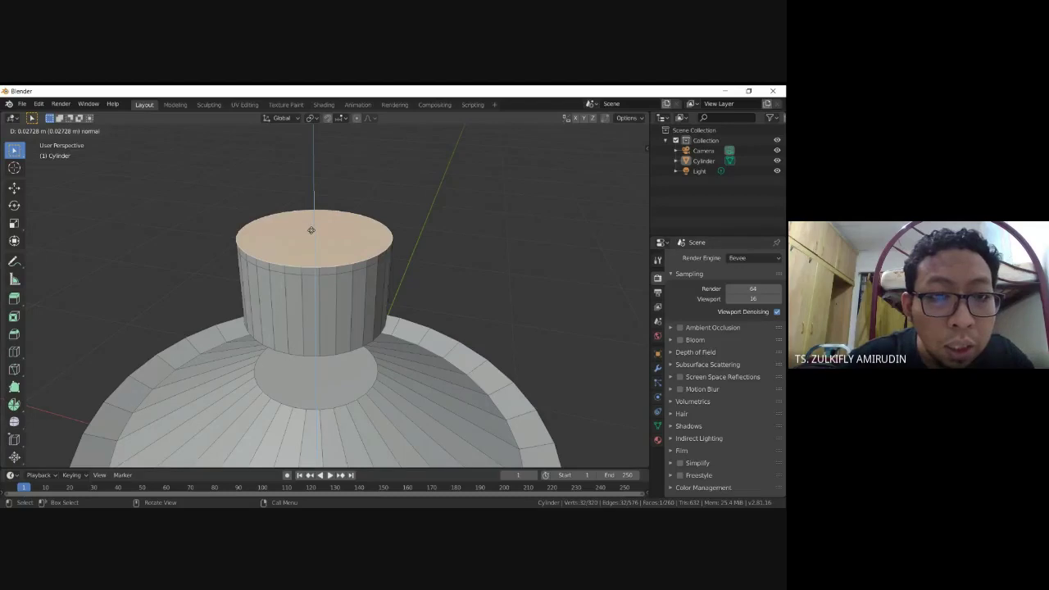
Confirm the first top-face extrusion and undo an extra extrude-and-scale attempt
left_click(311, 230)
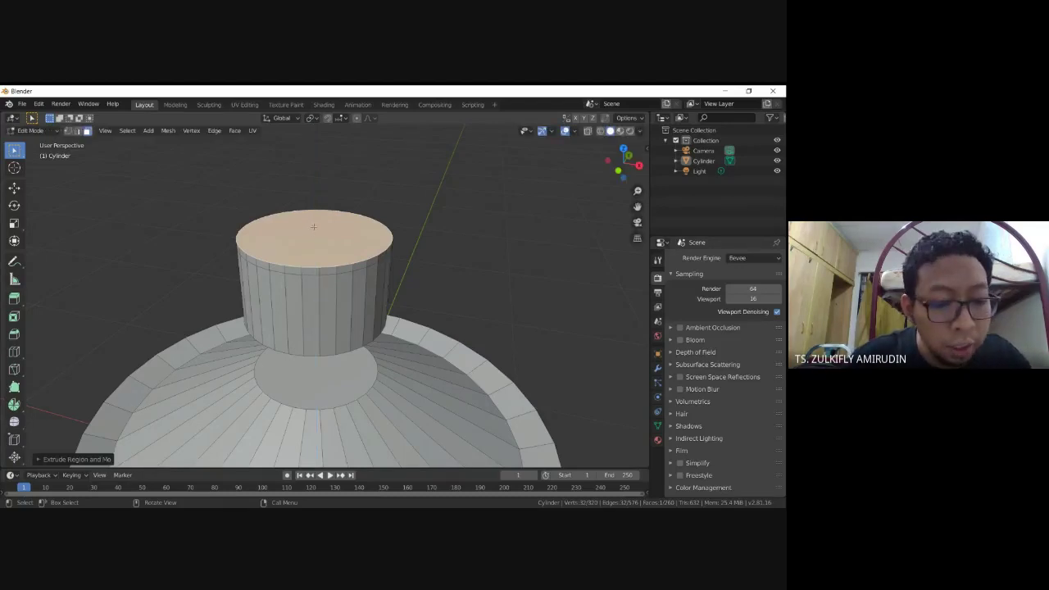
key("e")
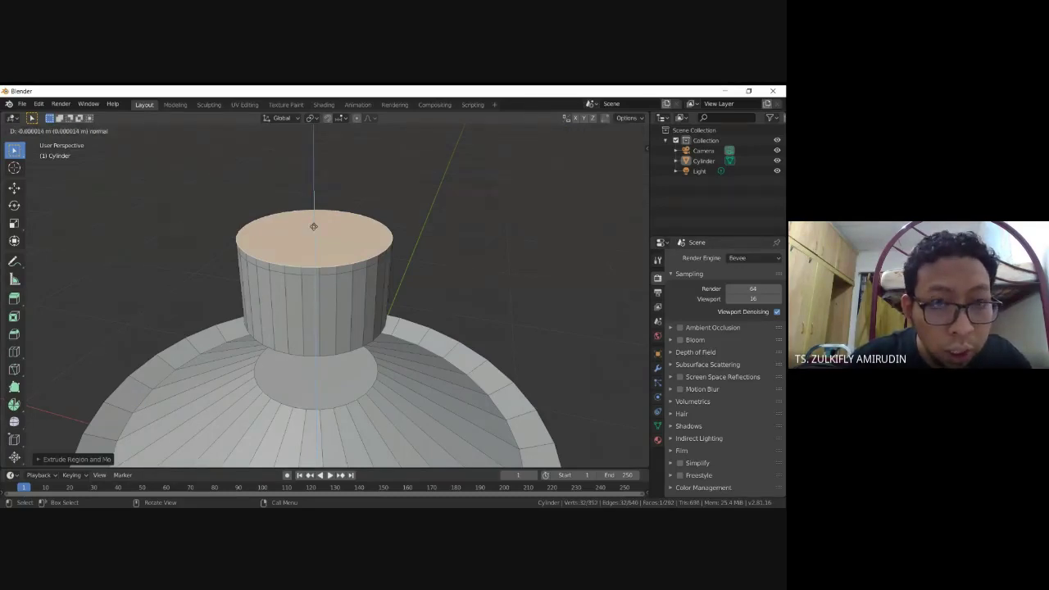
key("s")
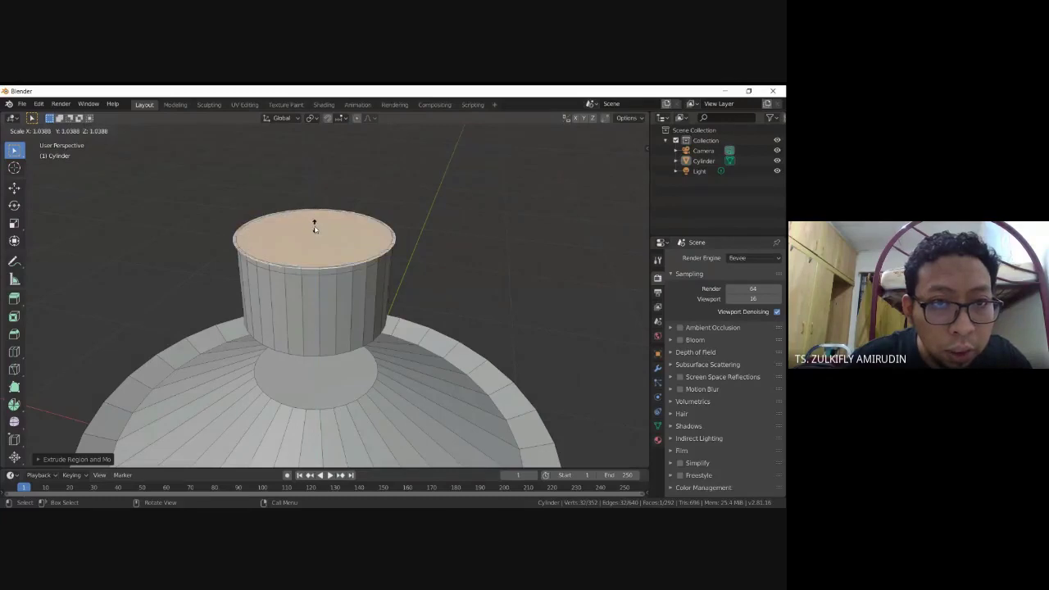
key("Escape")
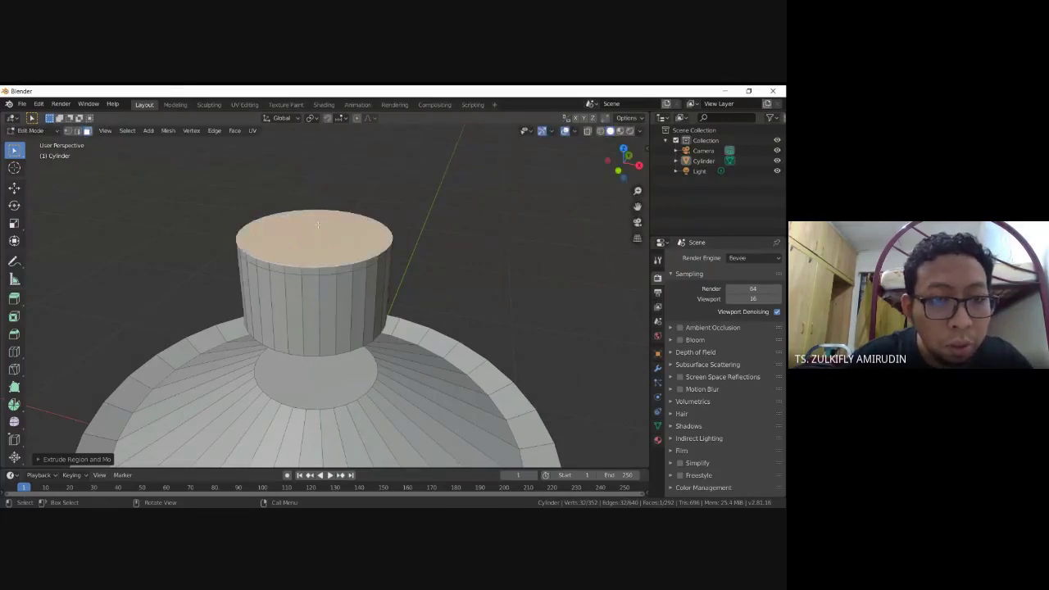
key("ctrl+z")
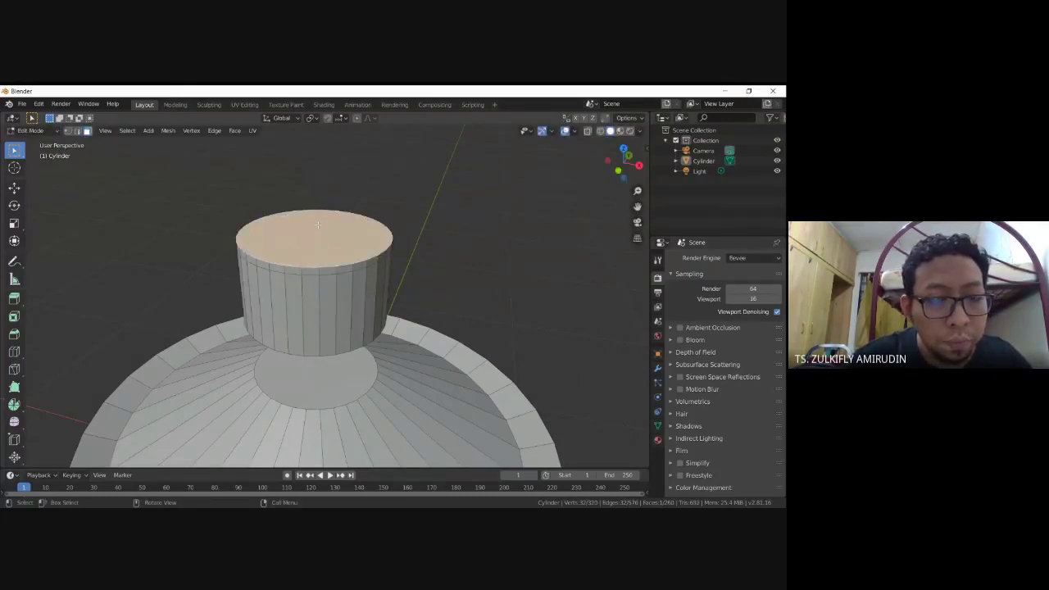
mouse_move(318, 223)
middle_mouse_down()
mouse_move(318, 201)
mouse_move(314, 211)
middle_mouse_up()
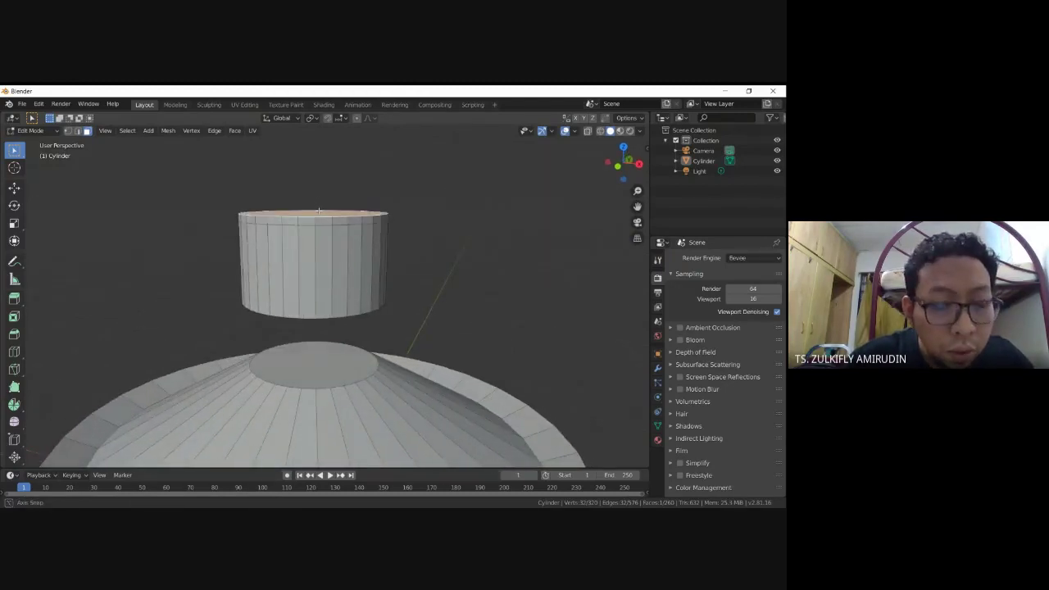
Extrude the knob's top face in place and shrink it to about 0.84, after undoing a failed try
key("e")
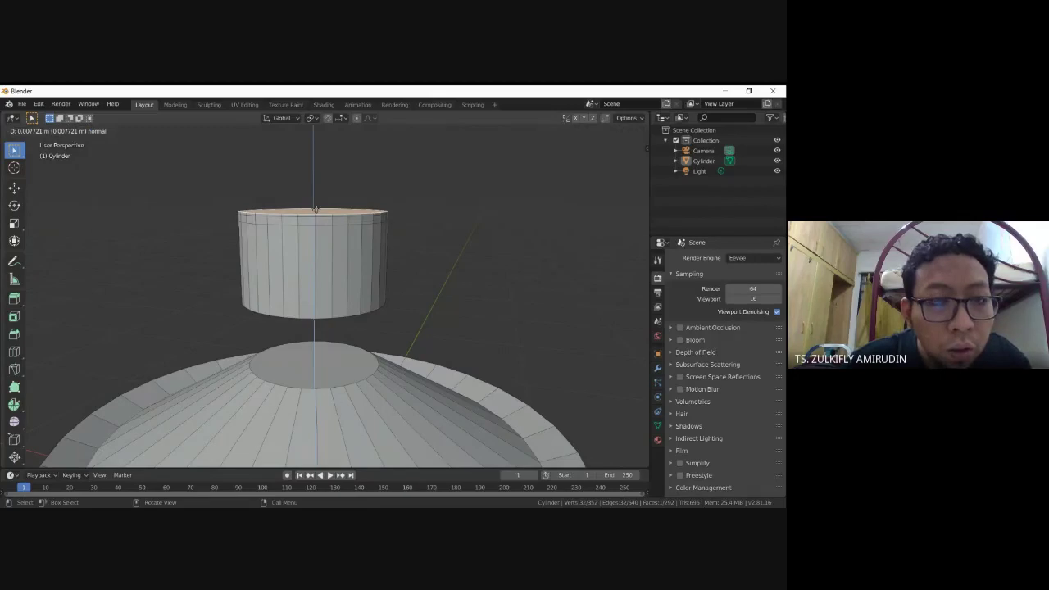
right_click(315, 209)
key("s")
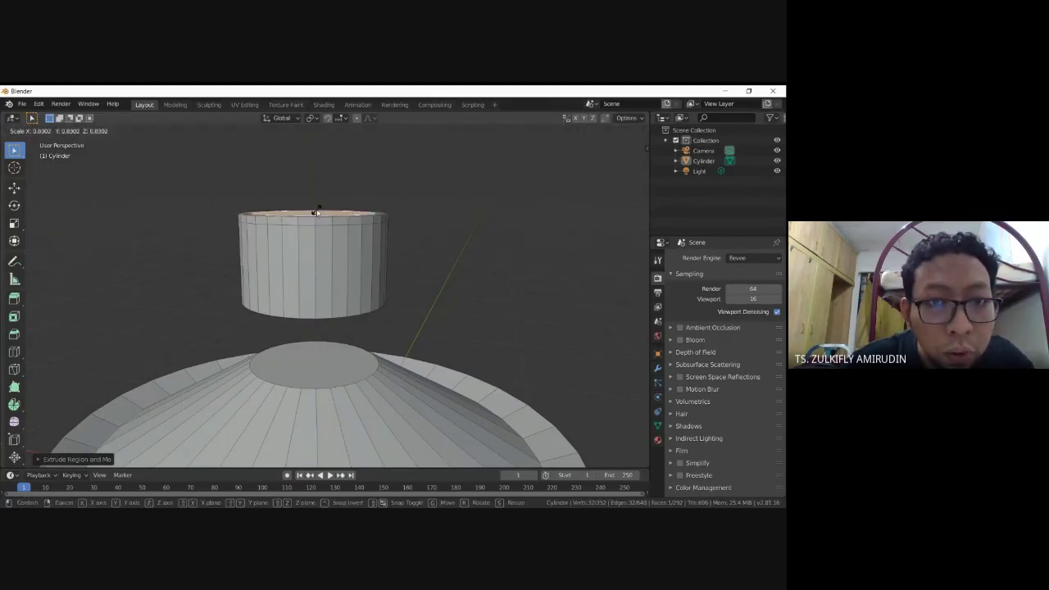
right_click(316, 210)
key("ctrl+z")
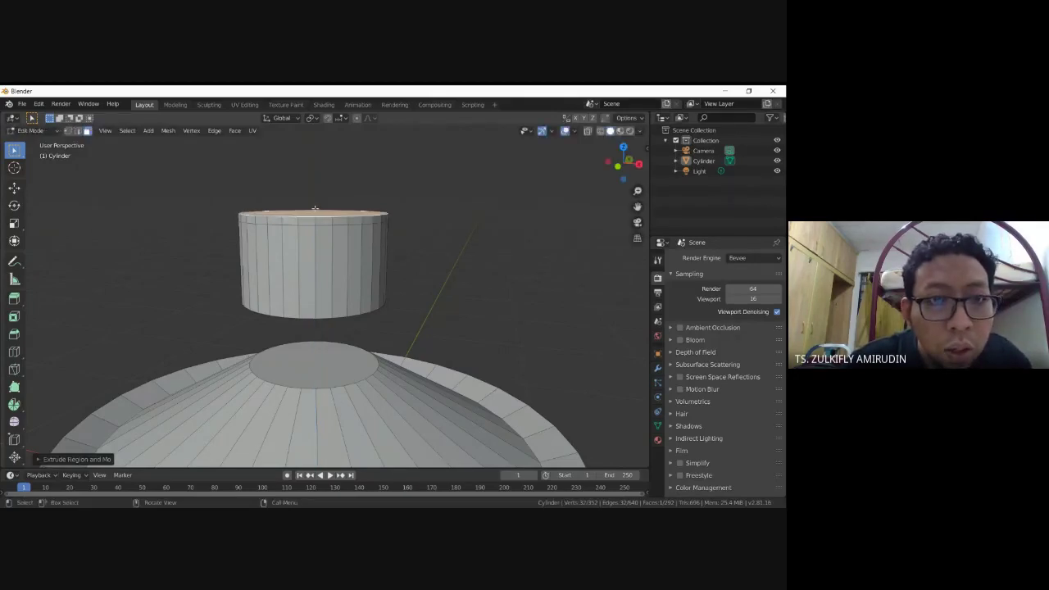
key("ctrl+z")
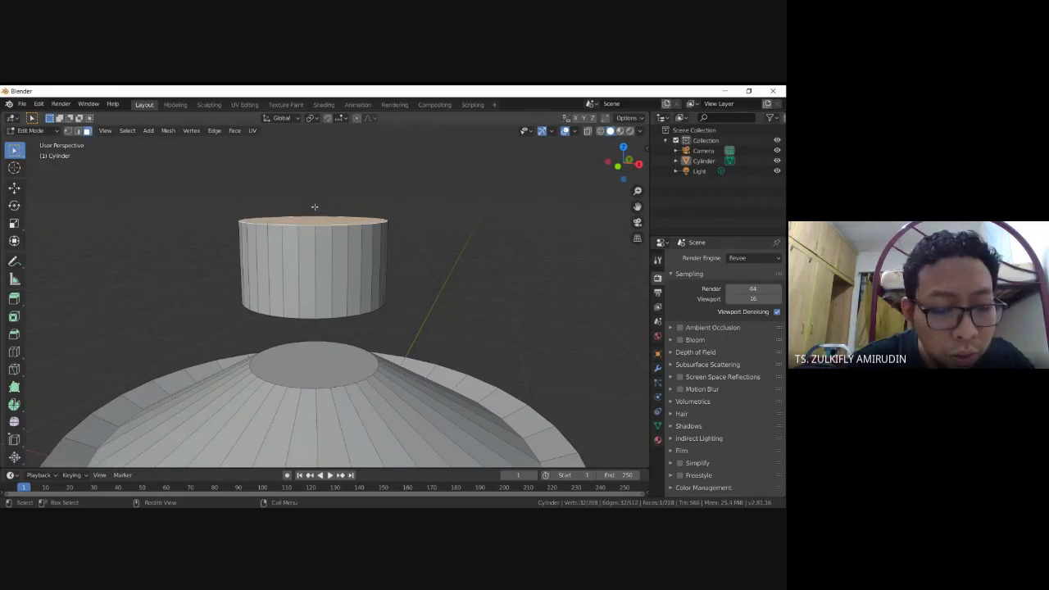
key("e")
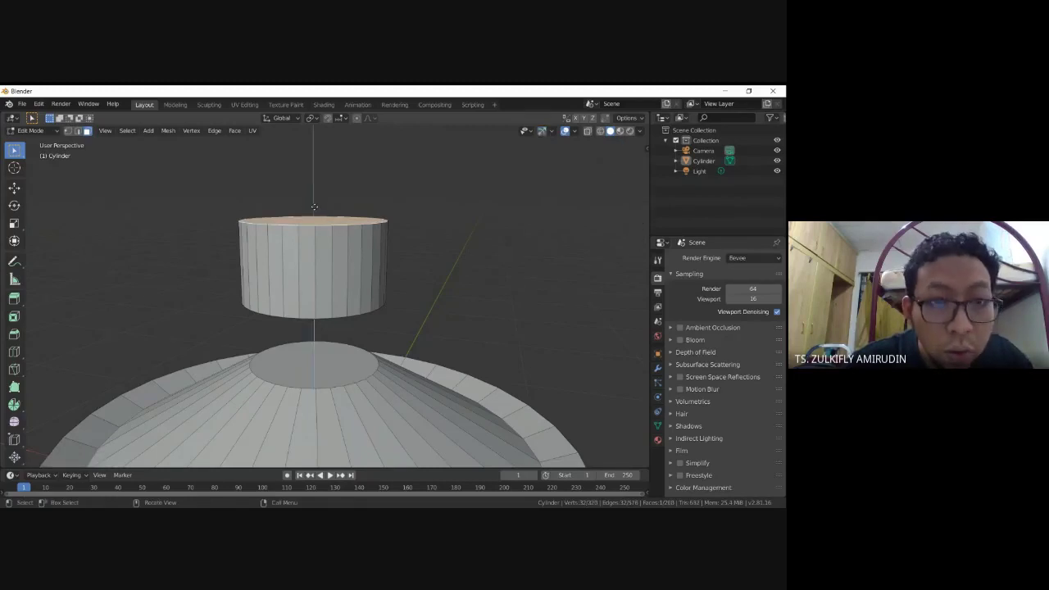
right_click(314, 203)
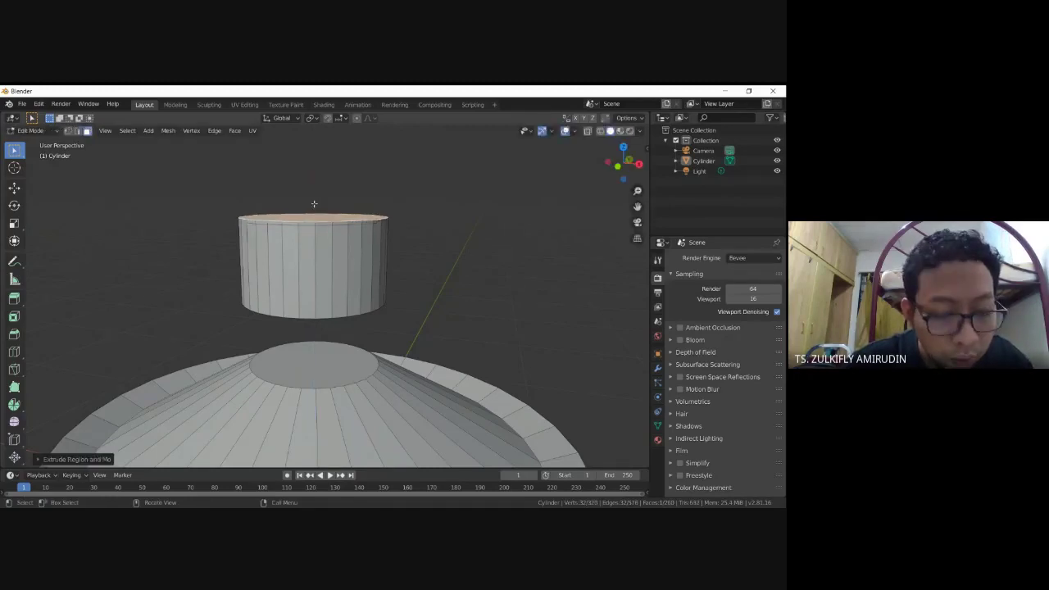
key("s")
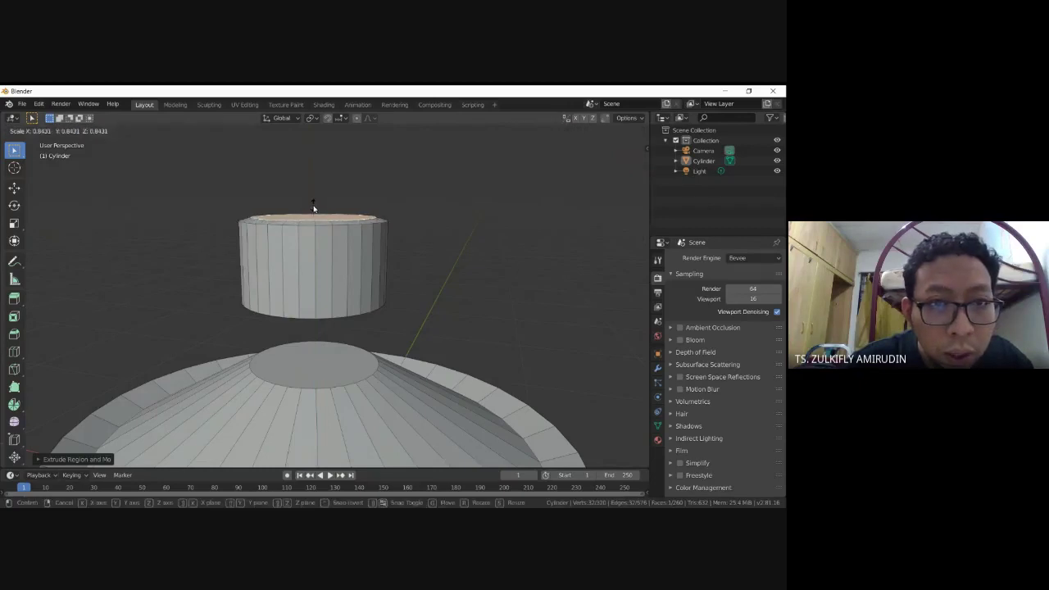
left_click(313, 208)
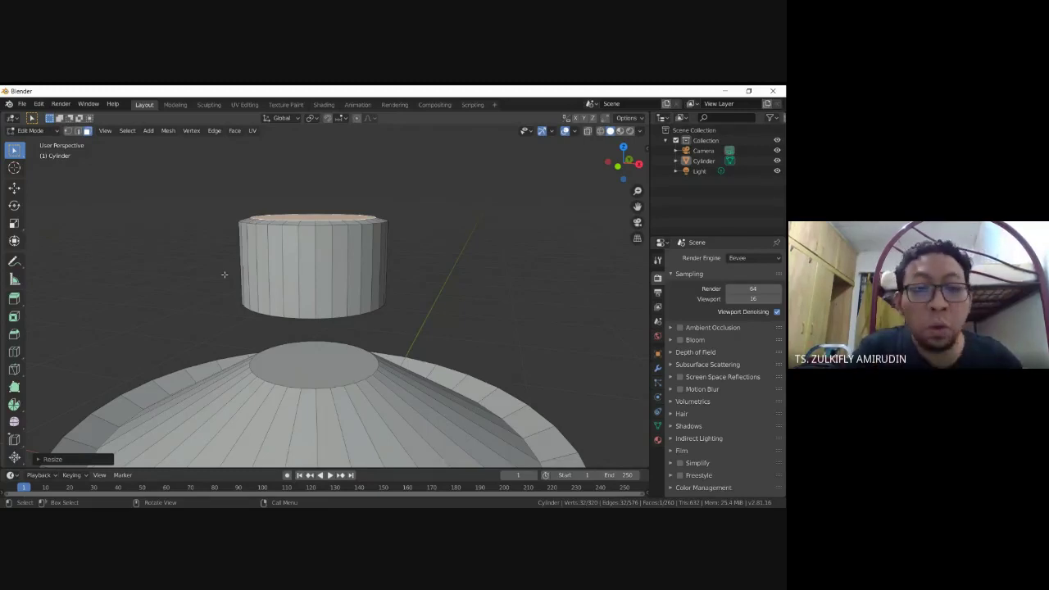
Add a trial edge loop around the knob, then undo it
key("ctrl")
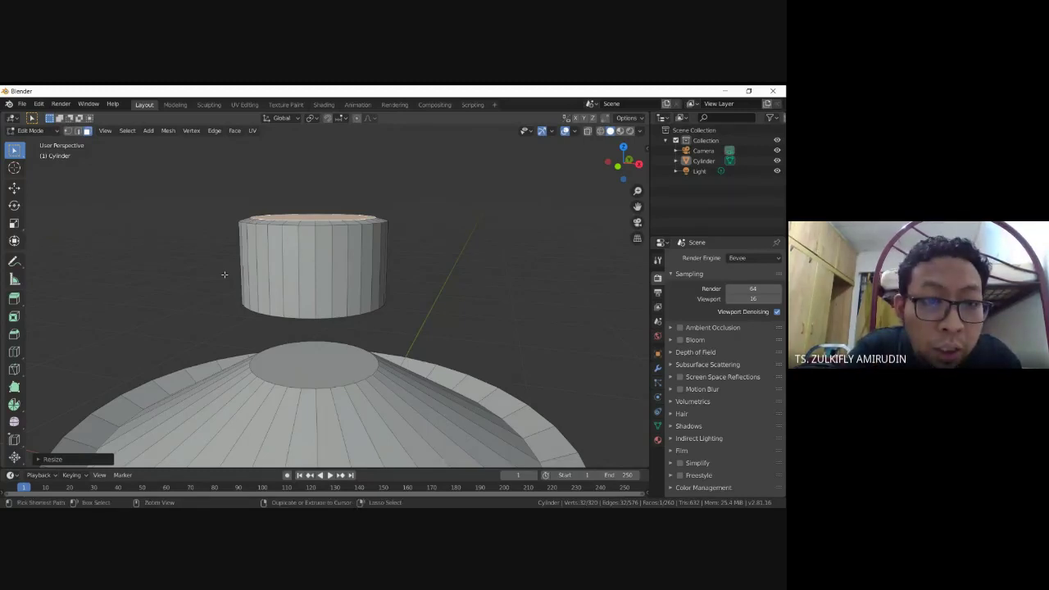
key("ctrl+r")
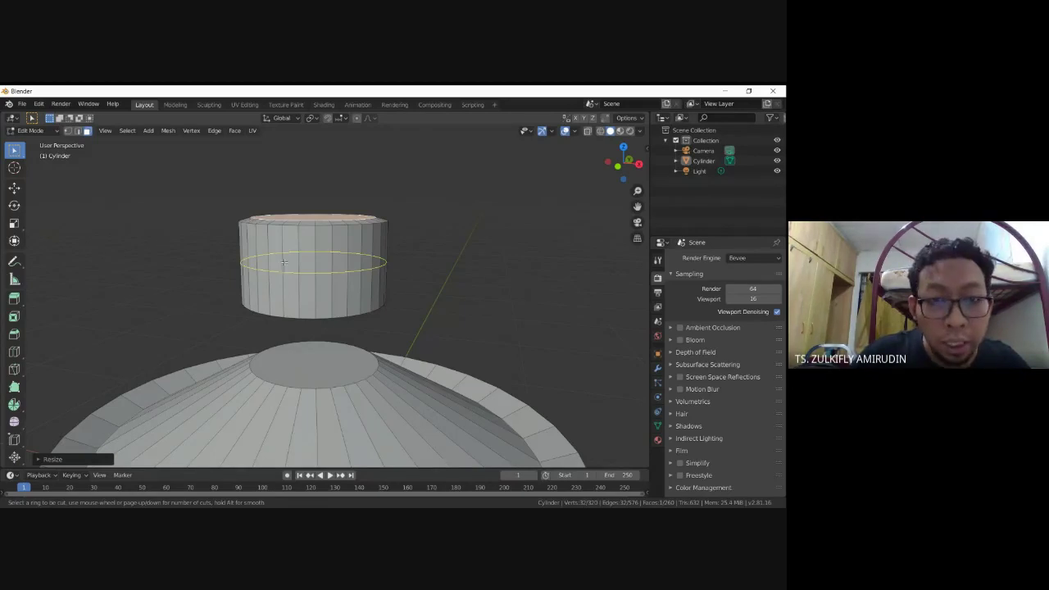
left_click(284, 270)
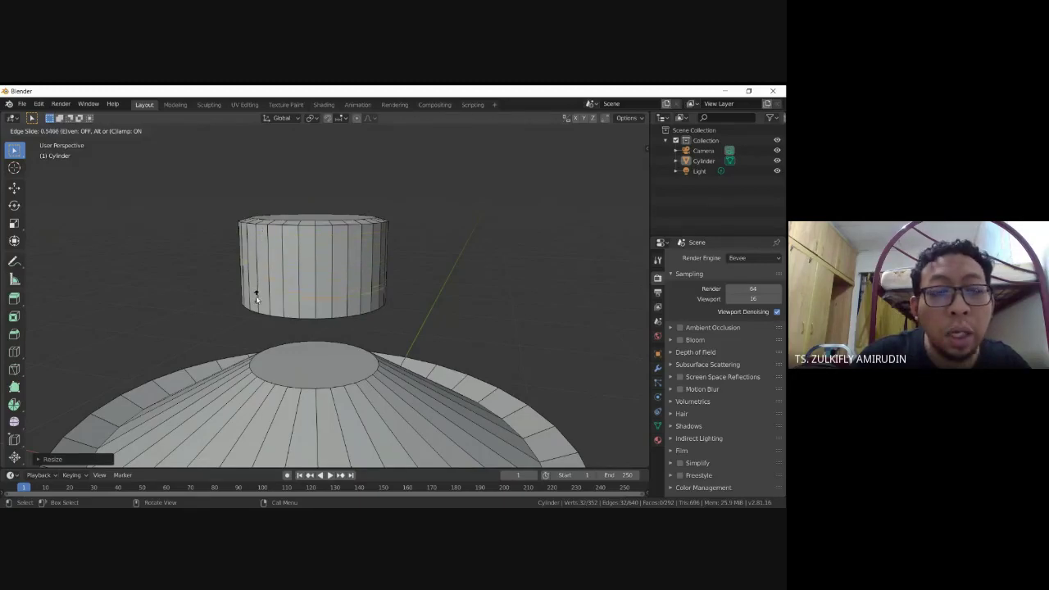
left_click(269, 267)
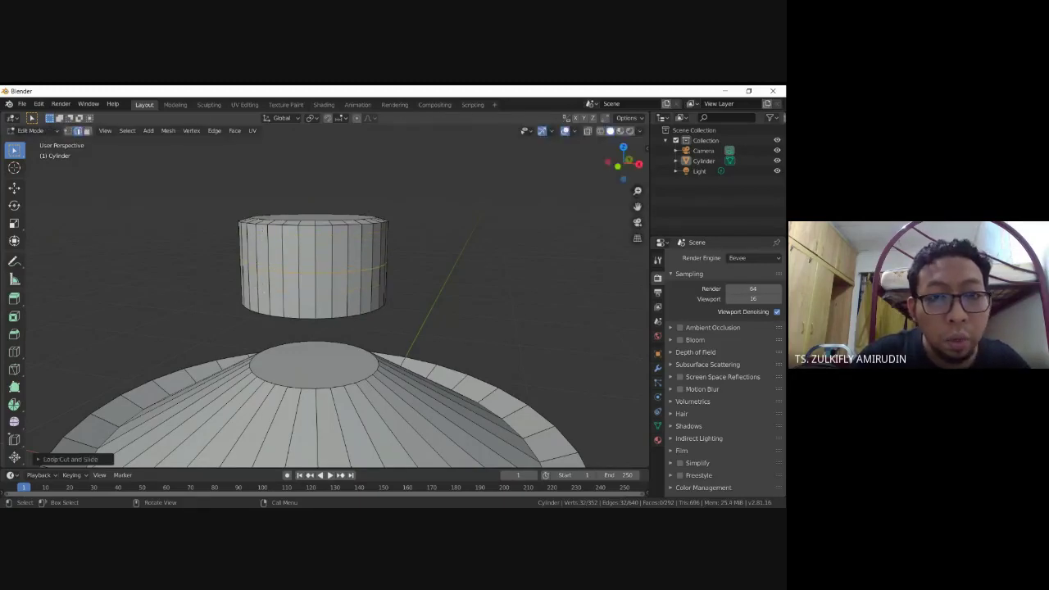
key("ctrl+z")
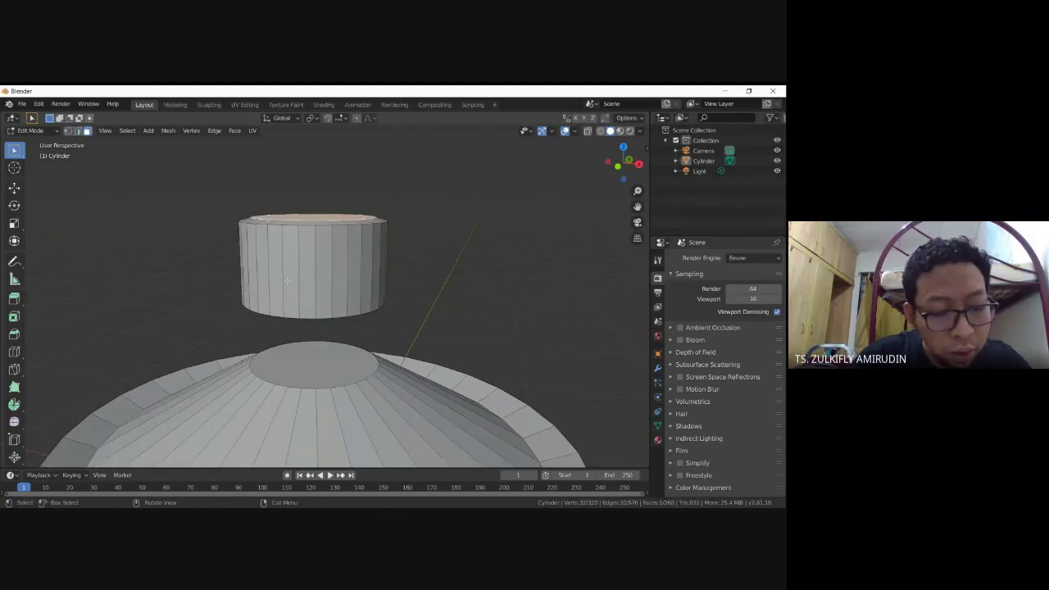
Cut a single edge loop around the knob and slide it near the bottom edge
key("ctrl+r")
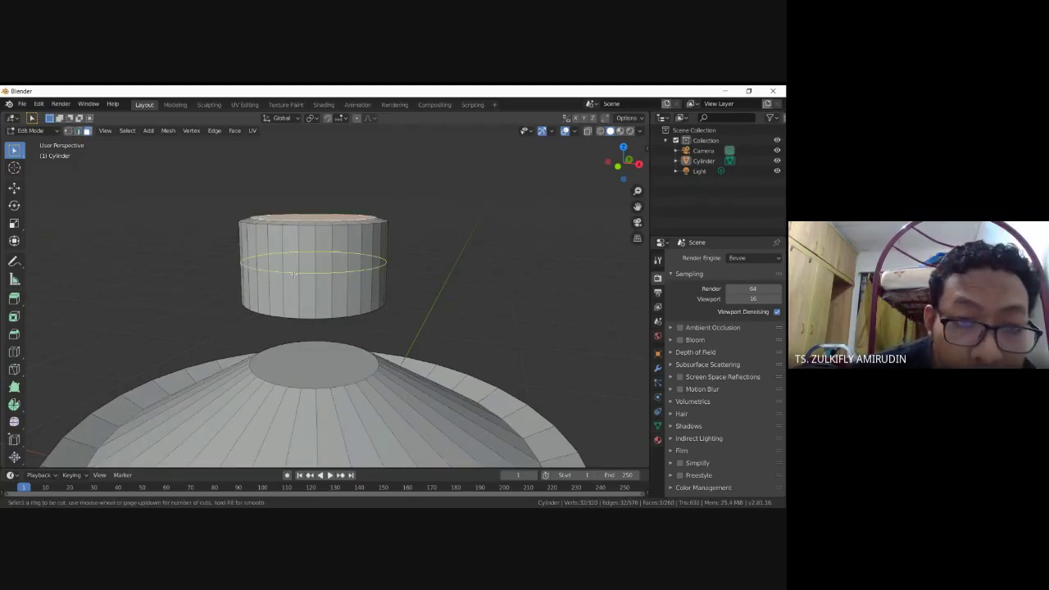
scroll(294, 273, "up", 1)
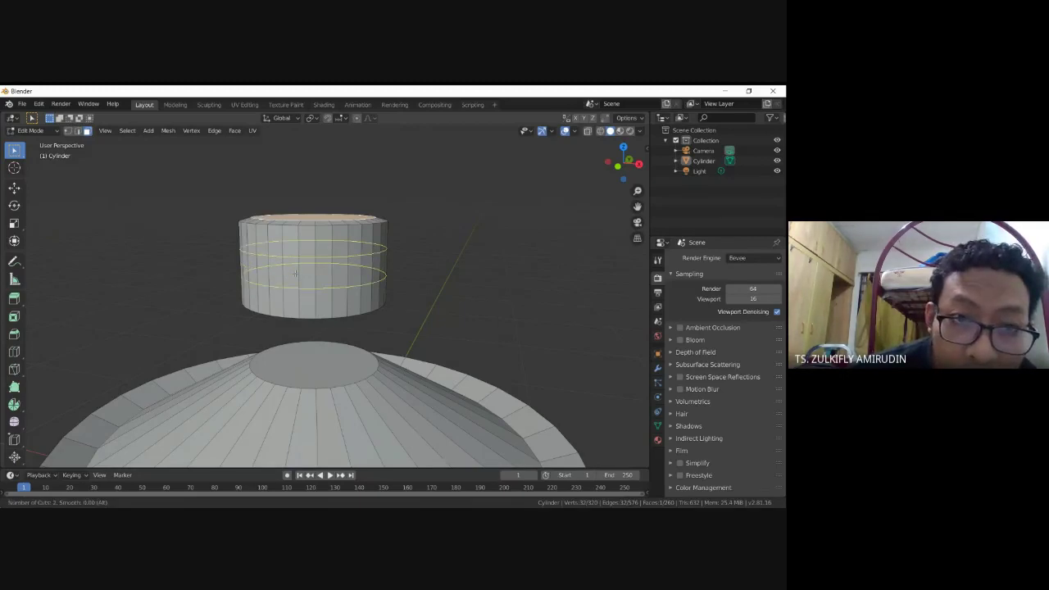
scroll(295, 274, "up", 1)
scroll(295, 273, "up", 1)
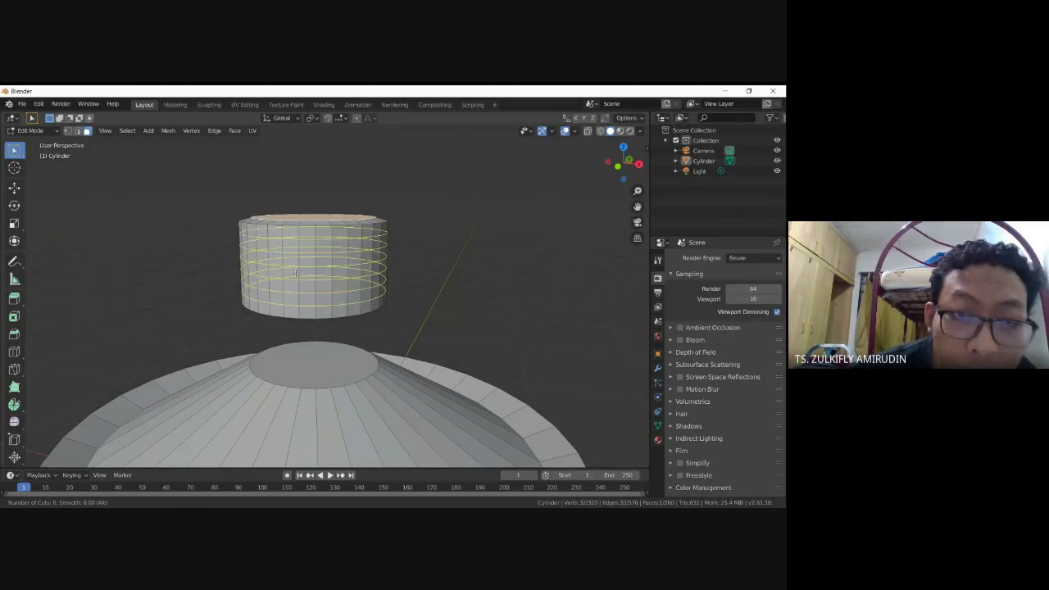
scroll(295, 273, "down", 2)
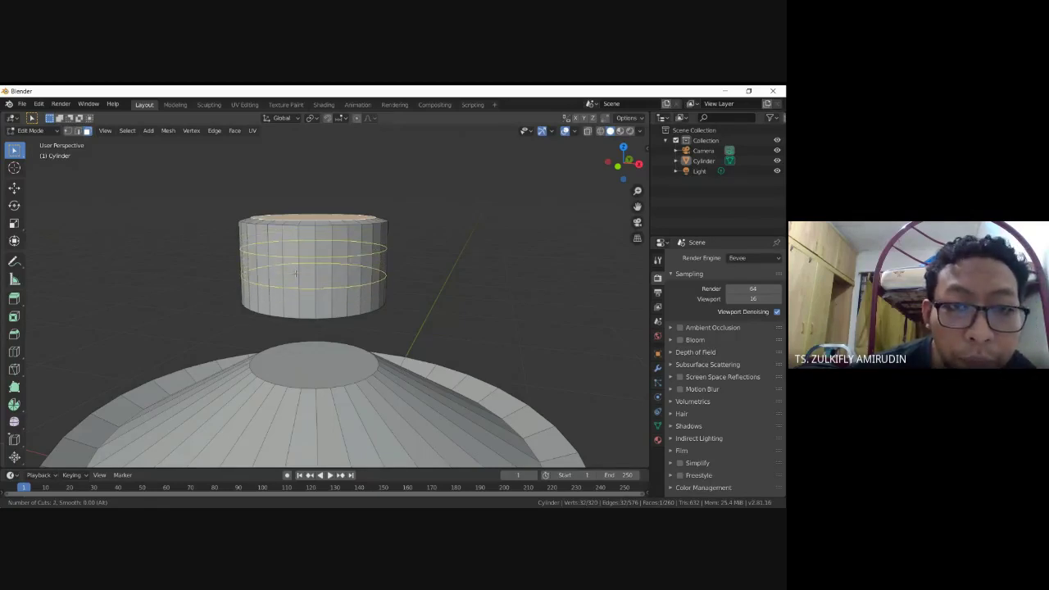
scroll(295, 274, "down", 1)
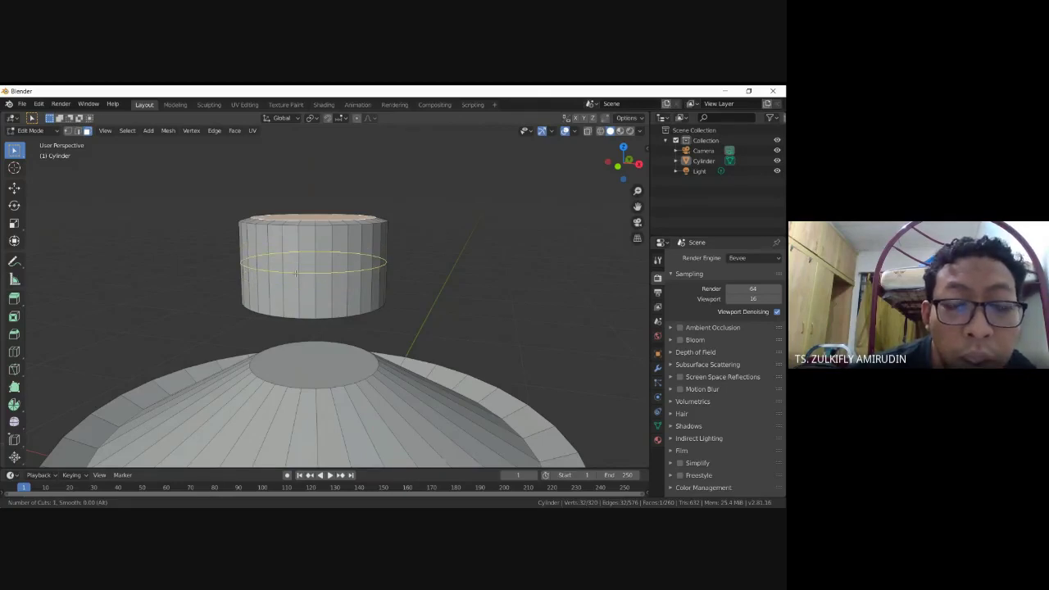
left_click(295, 274)
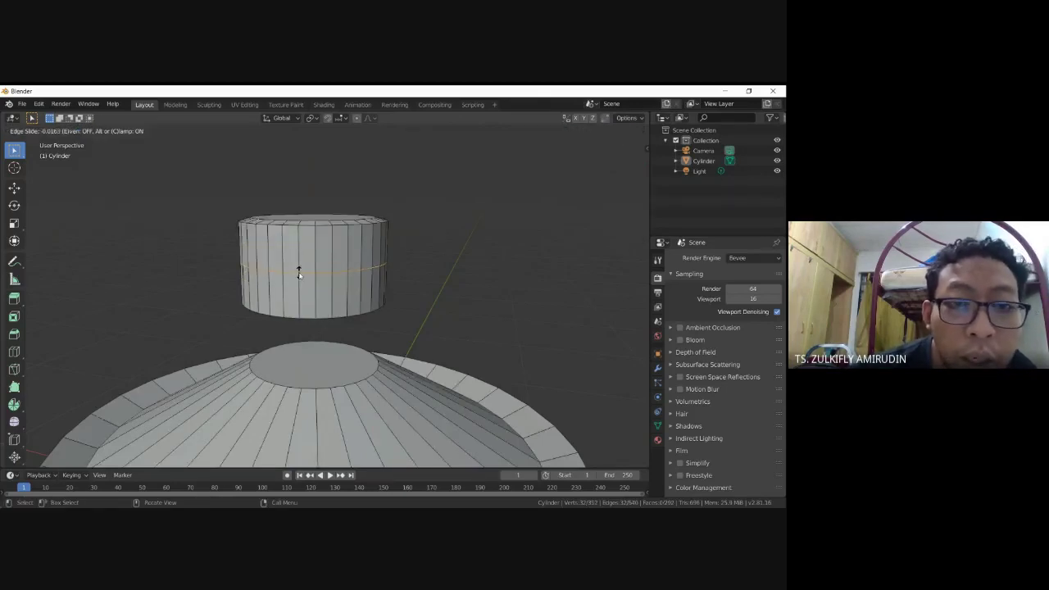
left_click(293, 317)
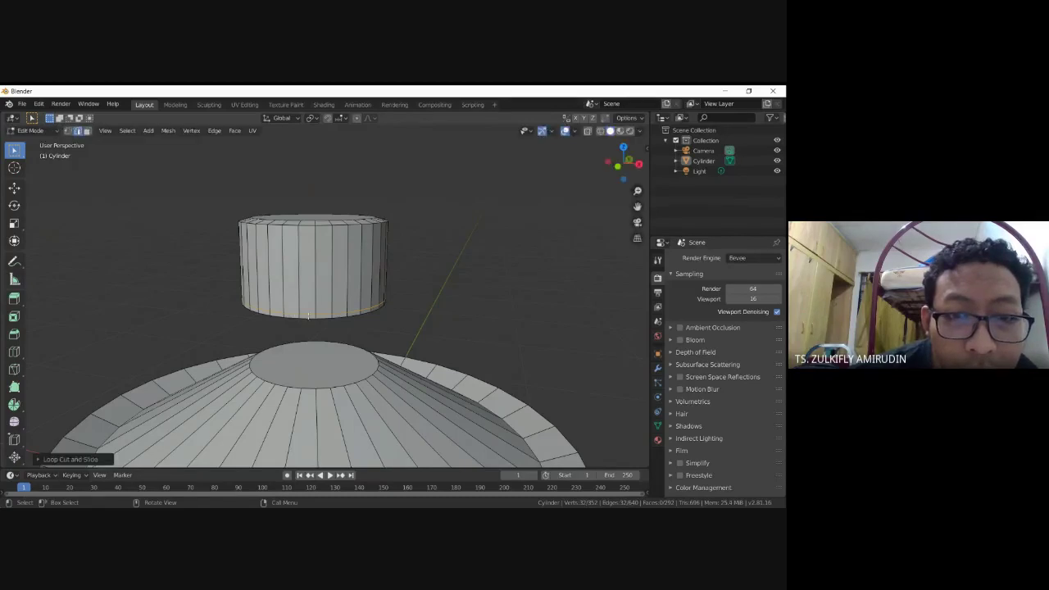
Switch to Object Mode from the mode dropdown and select the Cylinder object
middle_click_drag(325, 318, 272, 274)
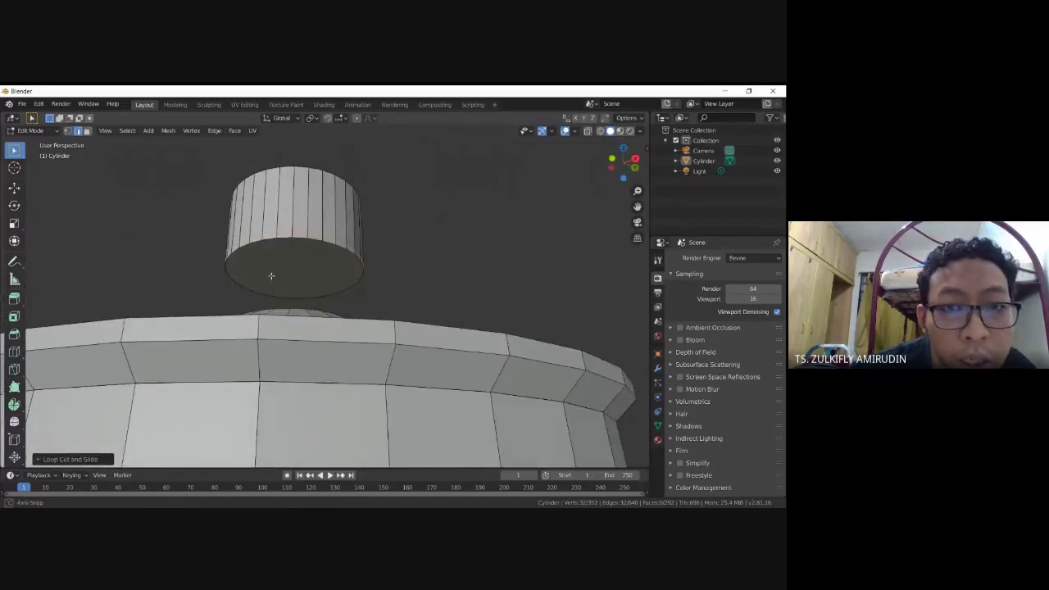
middle_click_drag(340, 283, 330, 296)
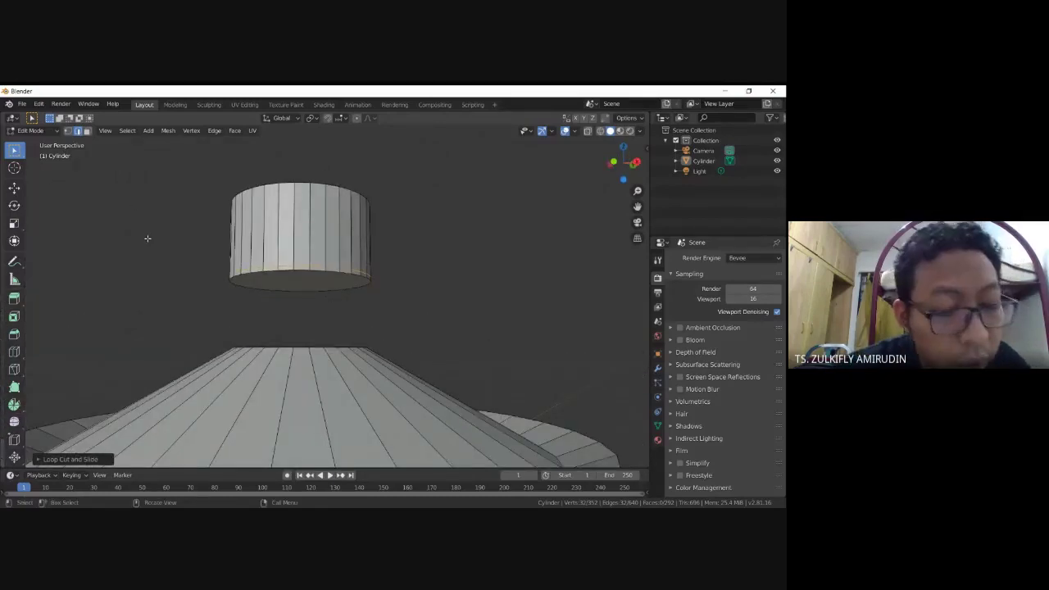
key("Tab")
key("Tab")
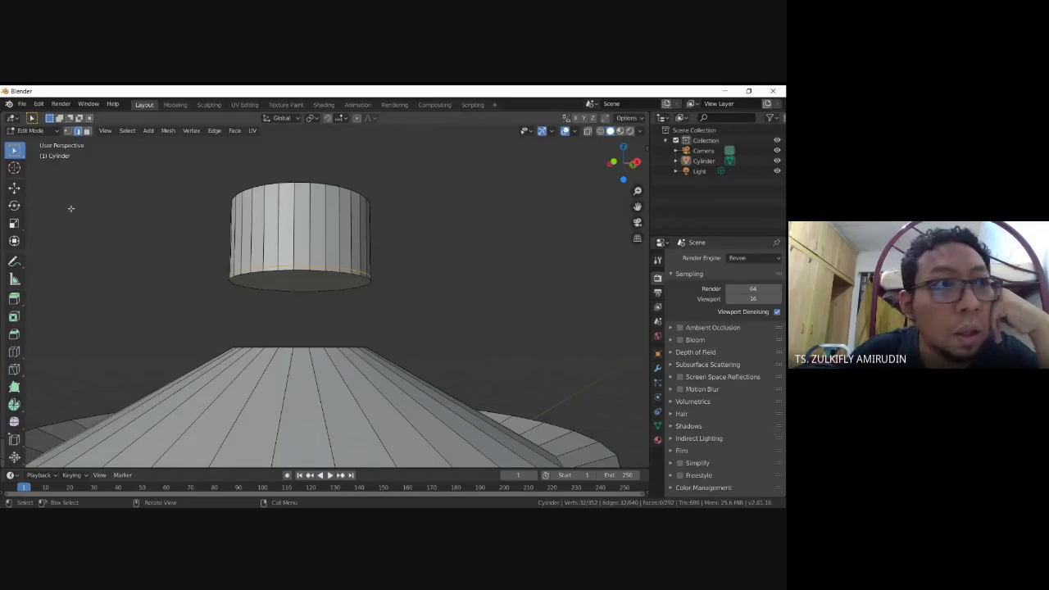
left_click(243, 361)
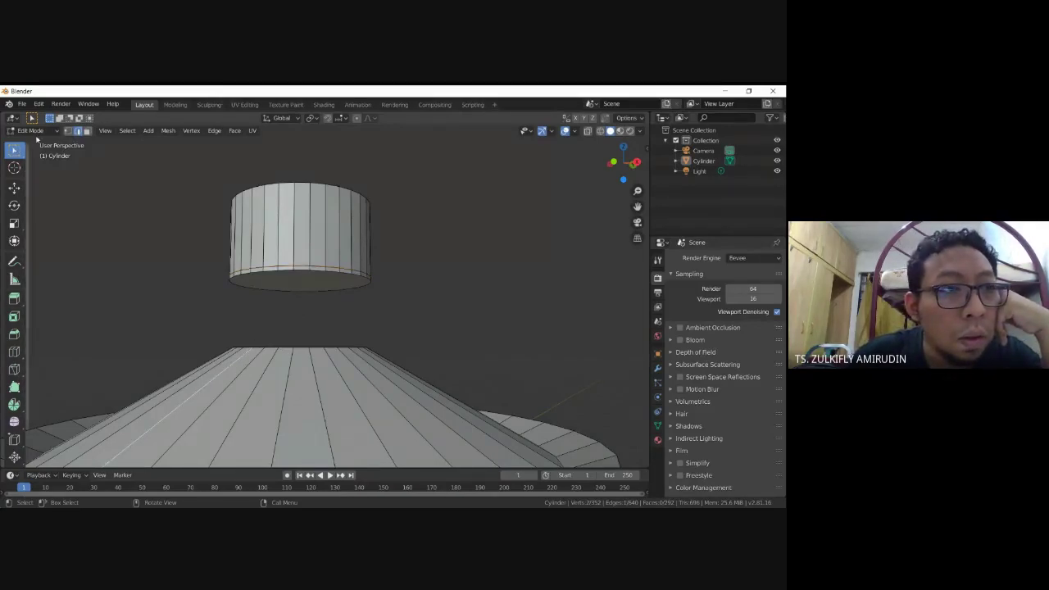
left_click(30, 131)
left_click(33, 145)
left_click(235, 359)
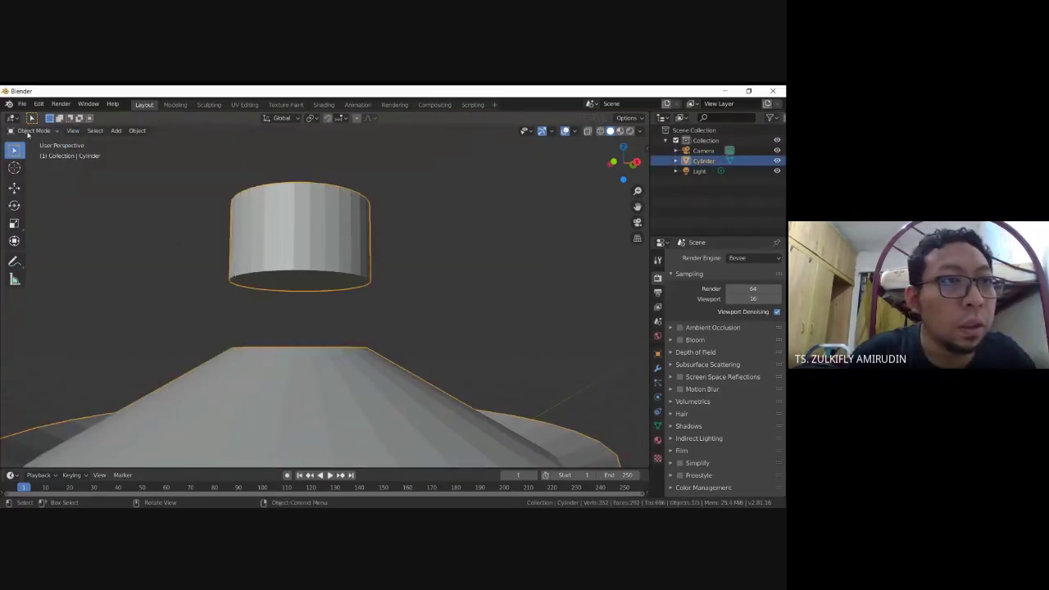
In Edit Mode, select the upper cylinder's bottom face and orbit to view its underside
key("Tab")
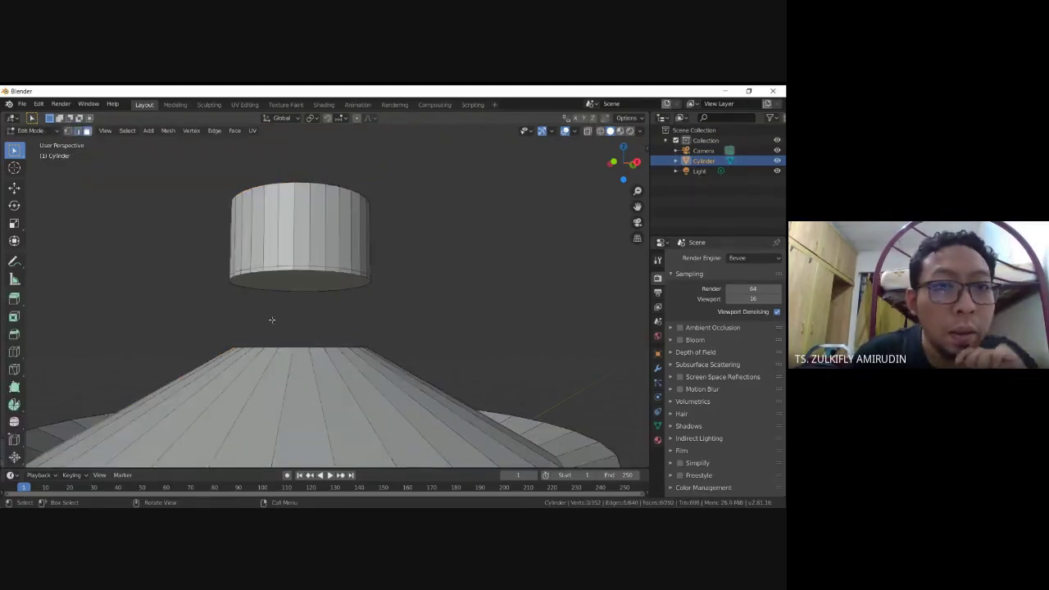
left_click(293, 286)
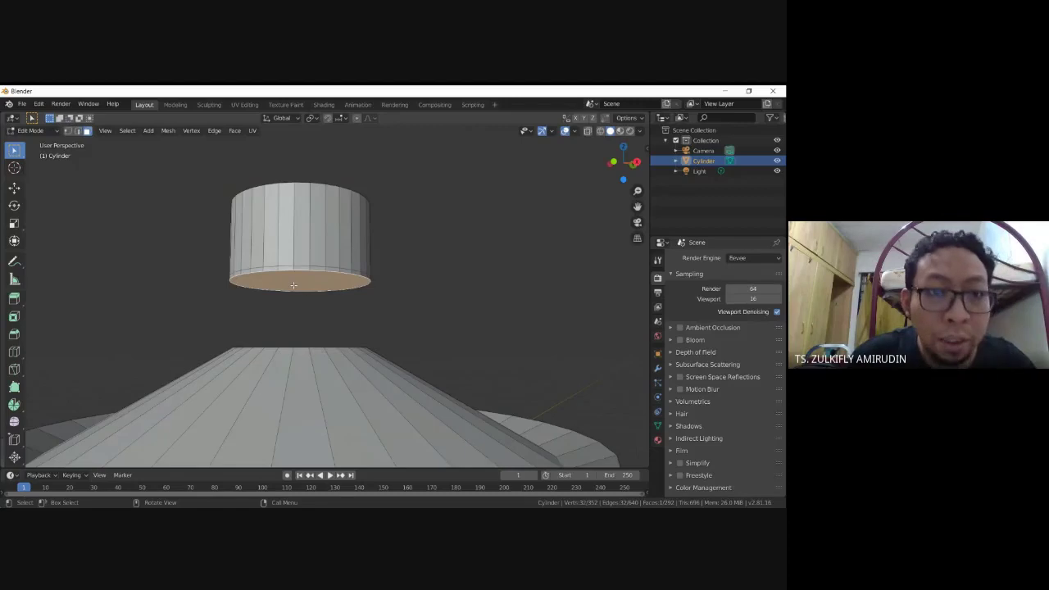
scroll(294, 284, "up", 1)
scroll(294, 259, "up", 2)
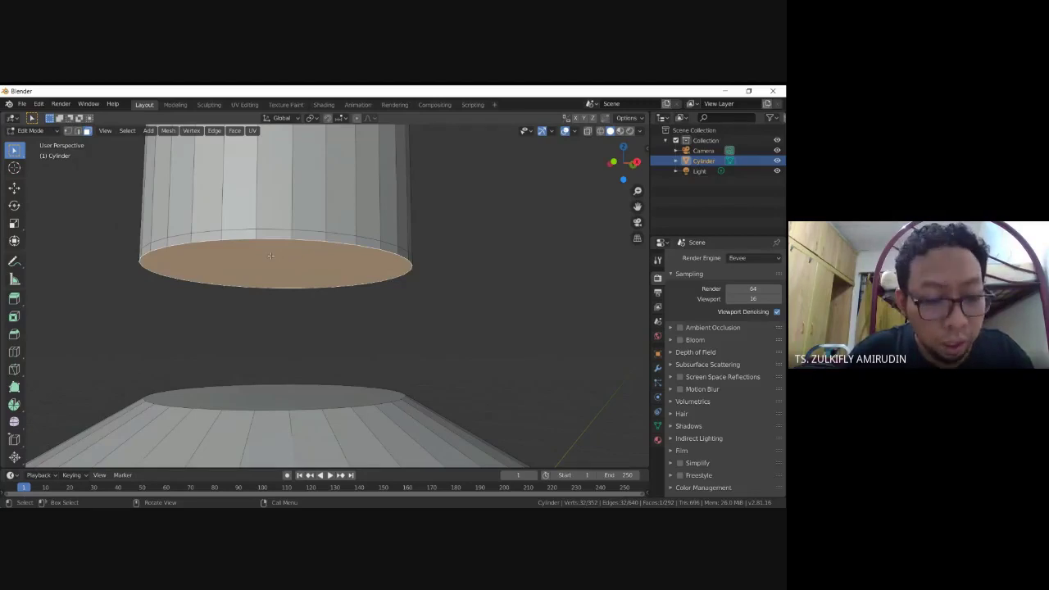
key("e")
key("s")
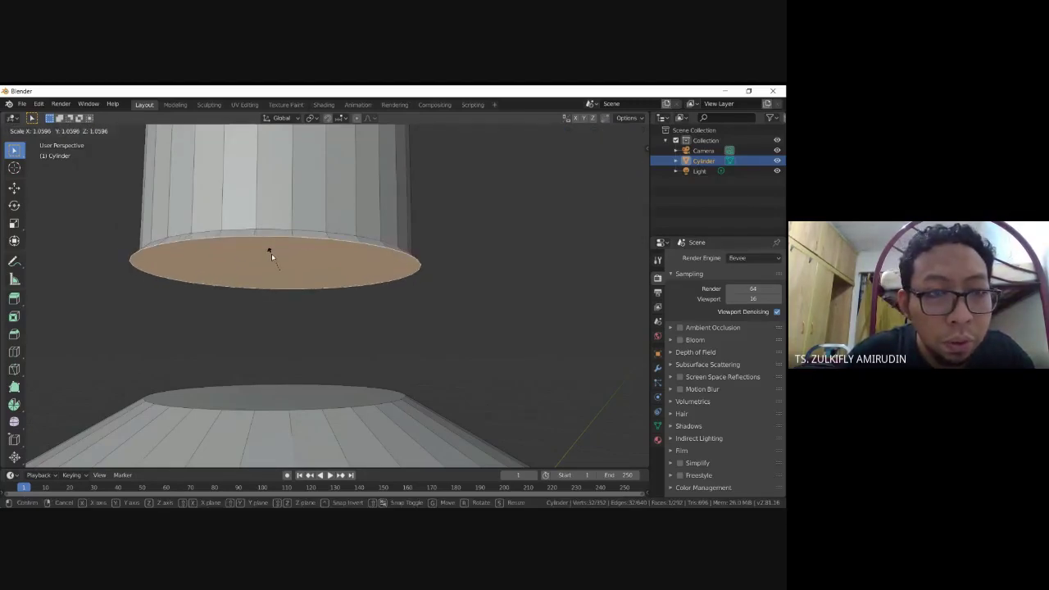
right_click(271, 255)
middle_click_drag(272, 255, 266, 234)
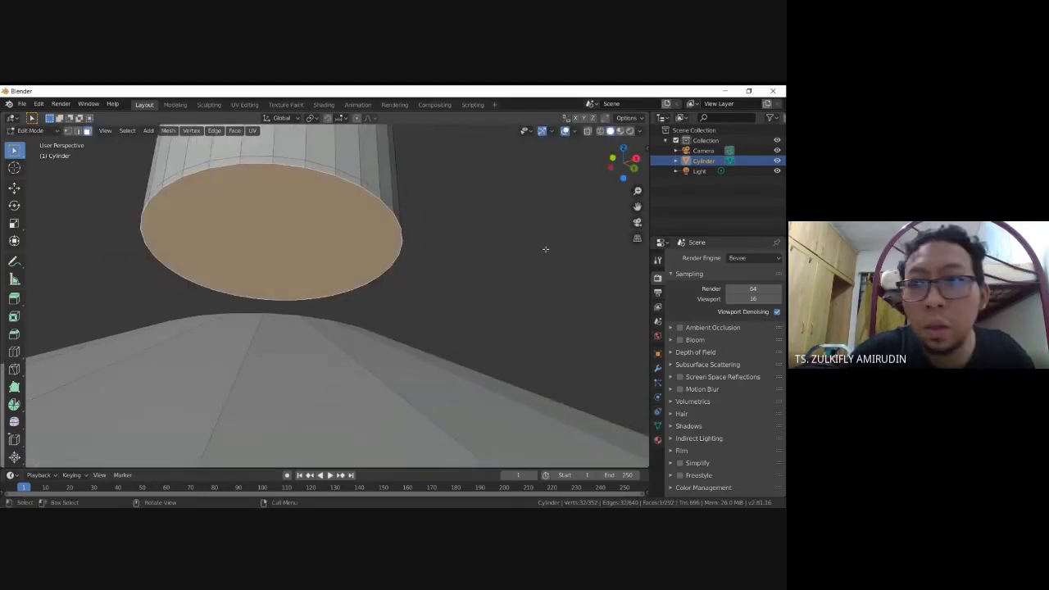
middle_click_drag(545, 249, 208, 289)
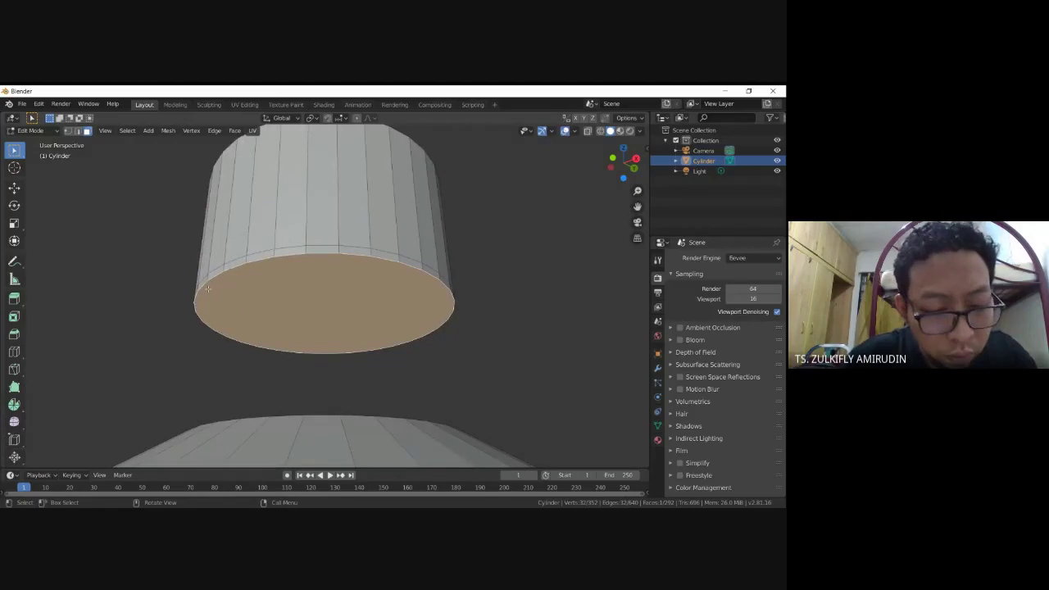
Scale the bottom face slightly larger and extrude it a short way to flare the rim
key("s")
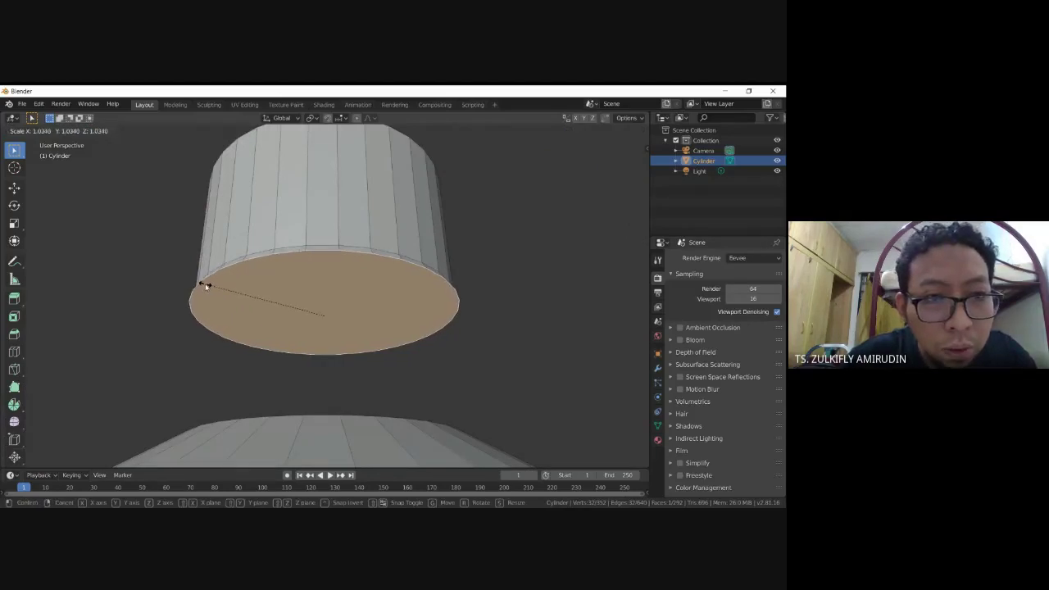
left_click(204, 284)
key("e")
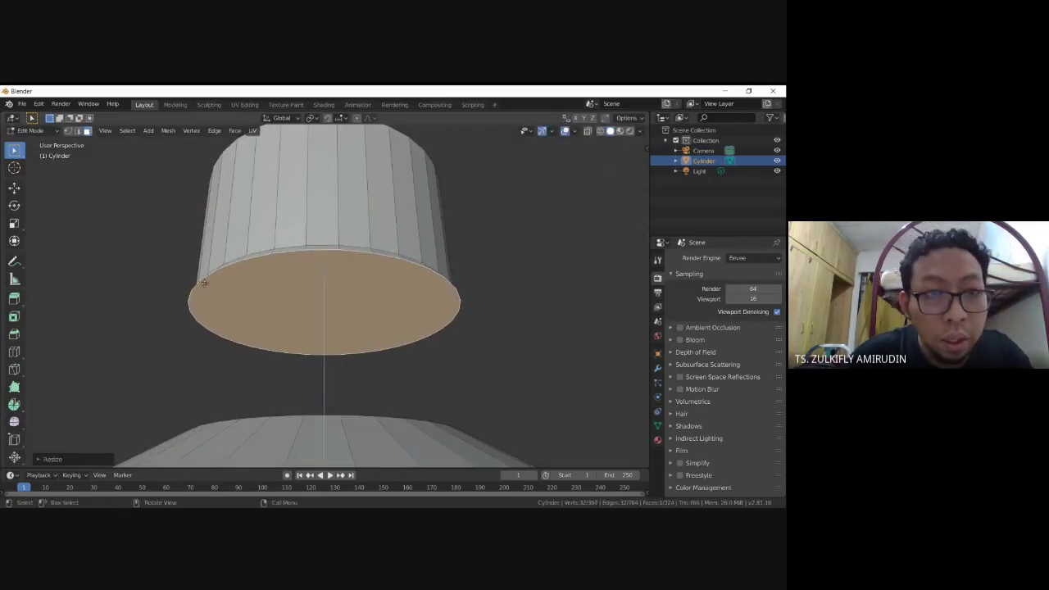
left_click(203, 287)
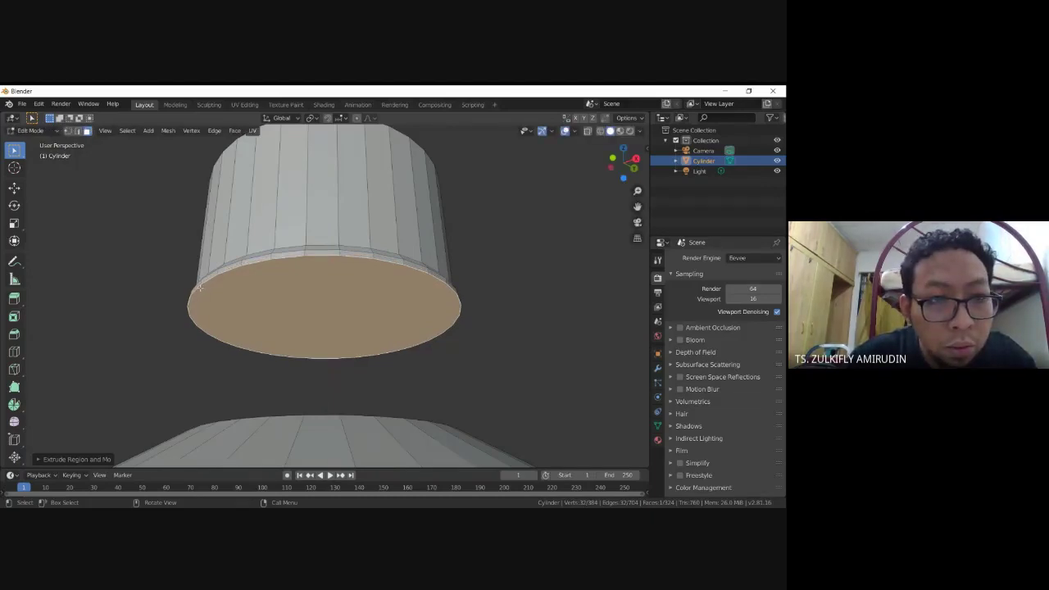
Inset the bottom face slightly and push the inner face up into the cylinder
key("e")
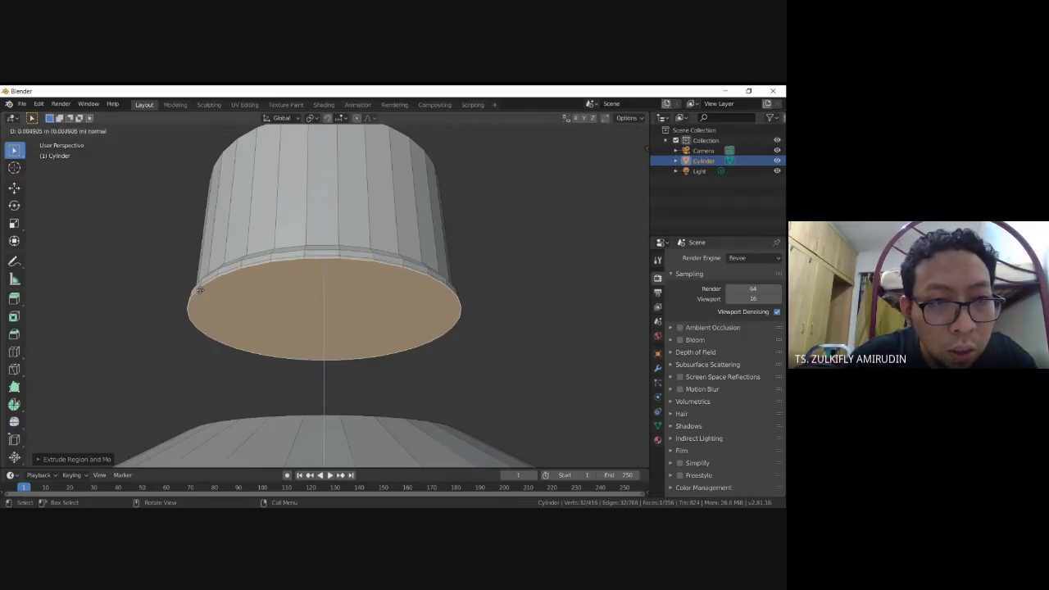
left_click(199, 291)
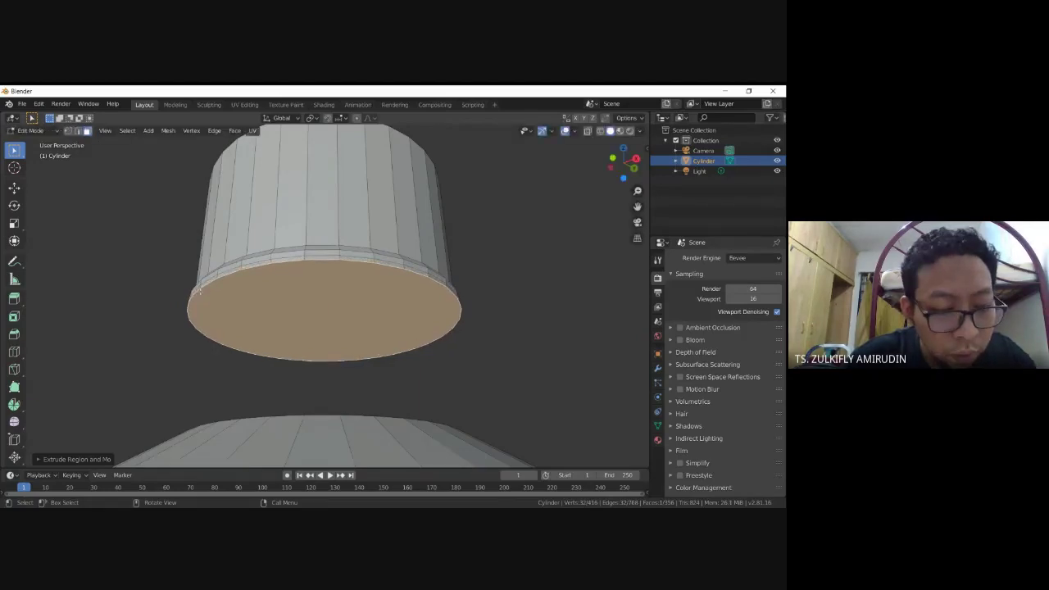
key("s")
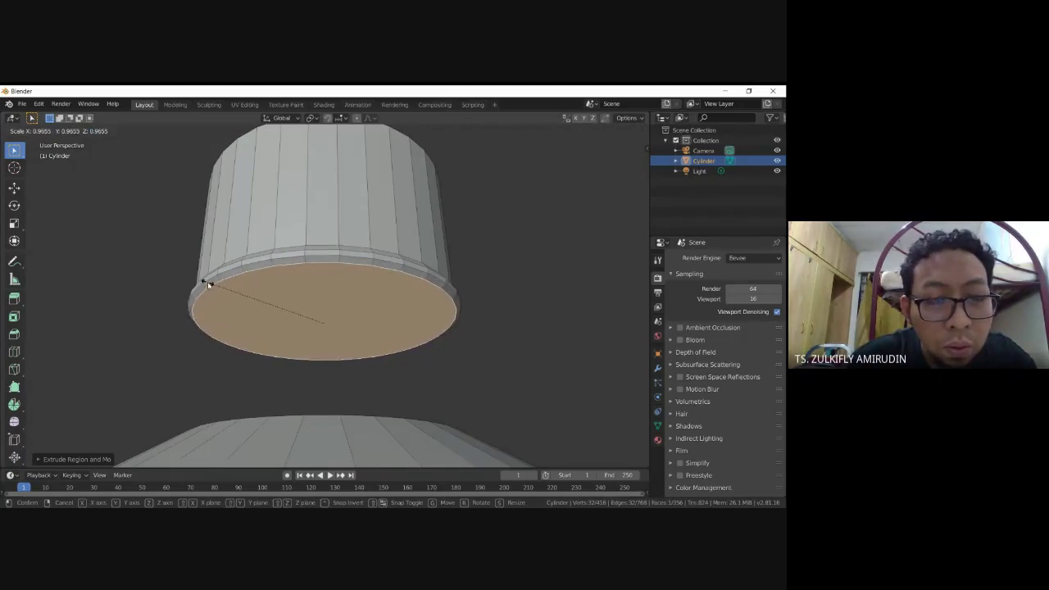
left_click(207, 284)
key("e")
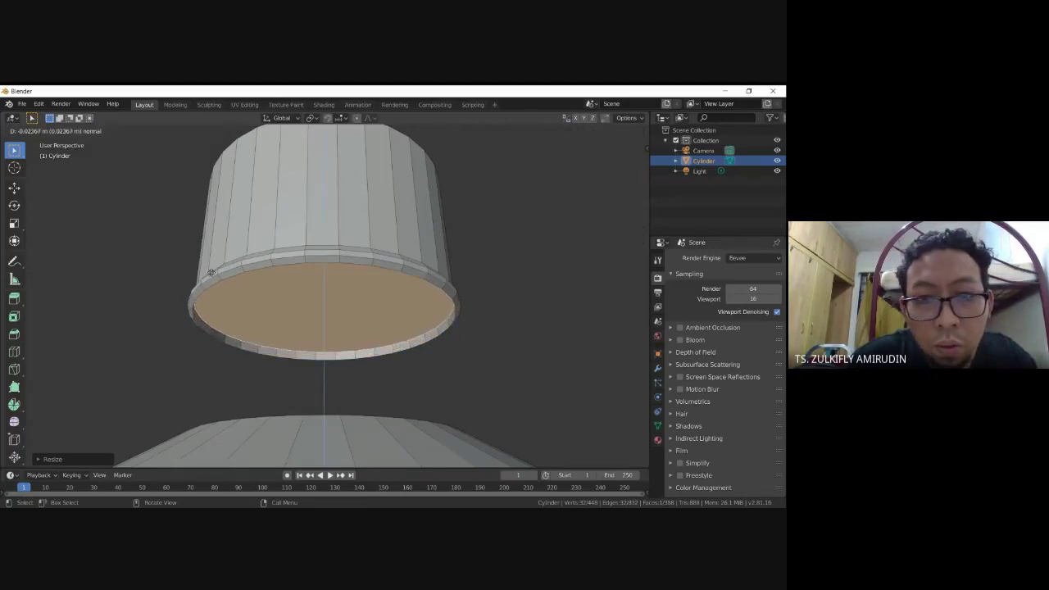
left_click(211, 272)
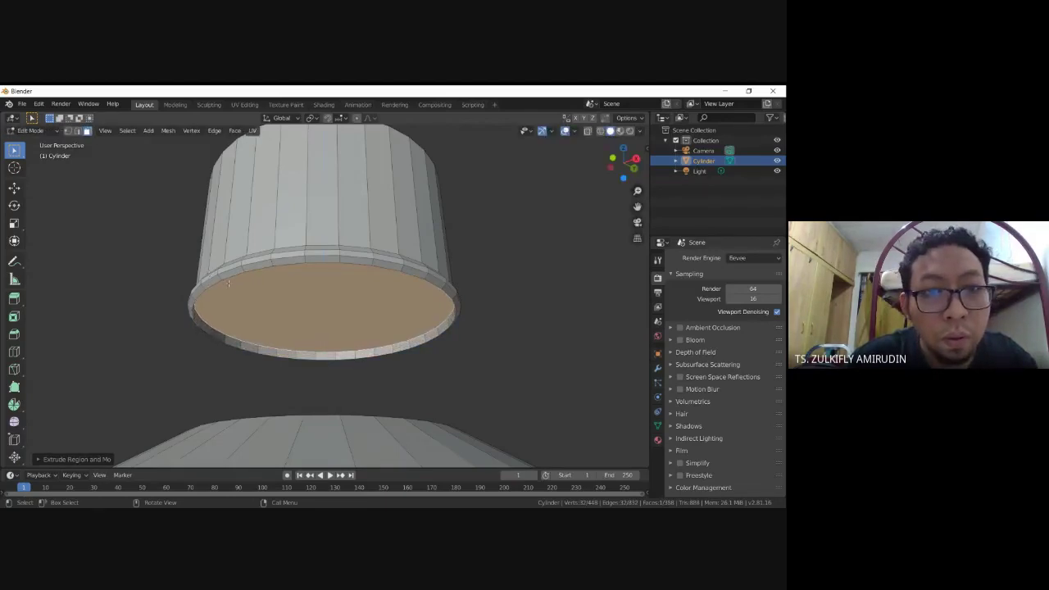
mouse_move(265, 281)
middle_mouse_down()
mouse_move(250, 308)
mouse_move(239, 302)
middle_mouse_up()
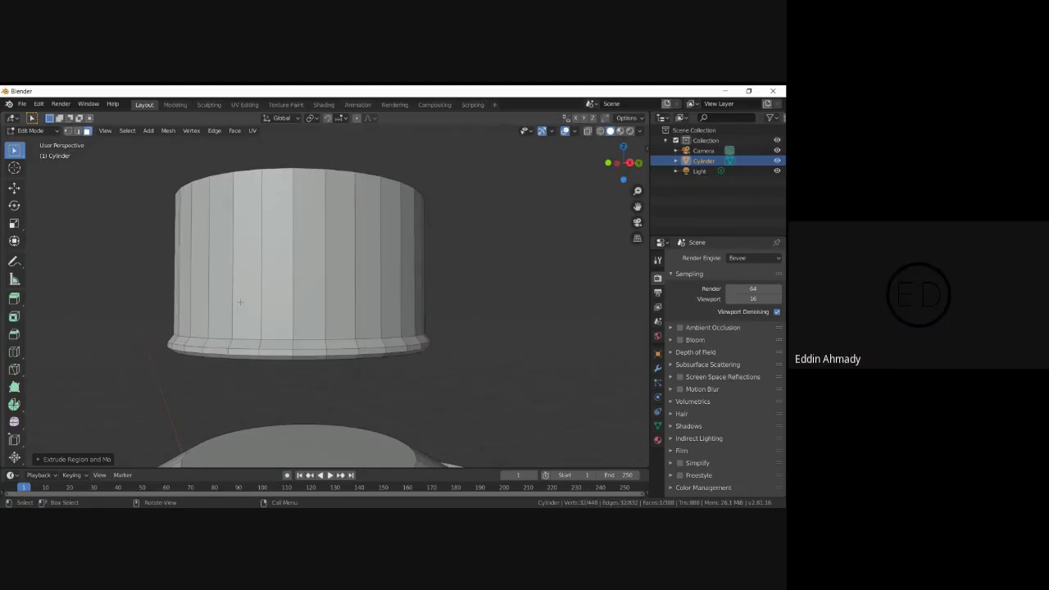
Apply Shade Smooth to the upper cylinder in Object Mode and zoom in to inspect it
key("Tab")
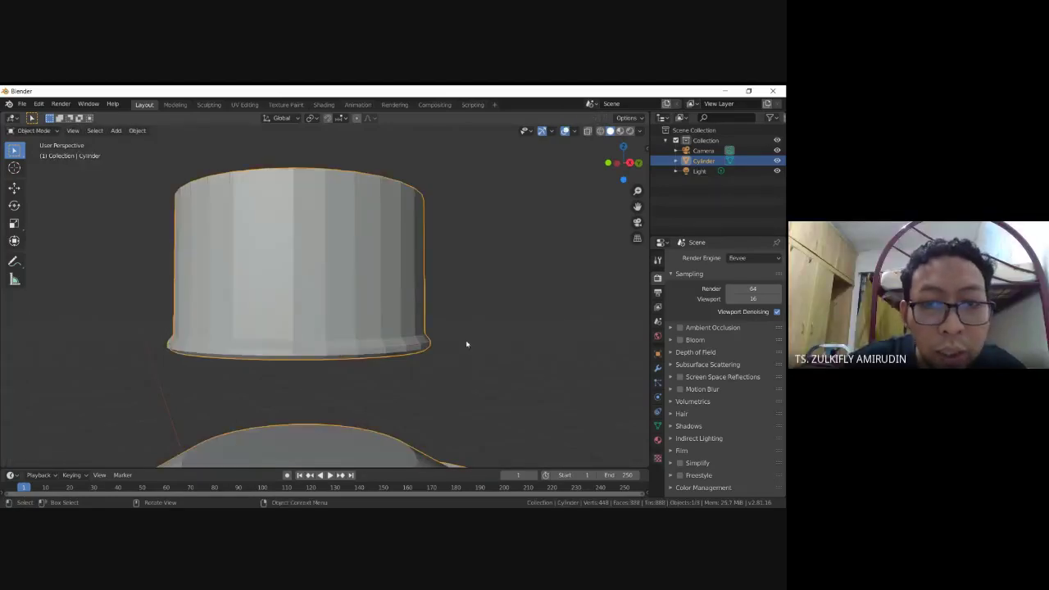
right_click(310, 299)
left_click(287, 297)
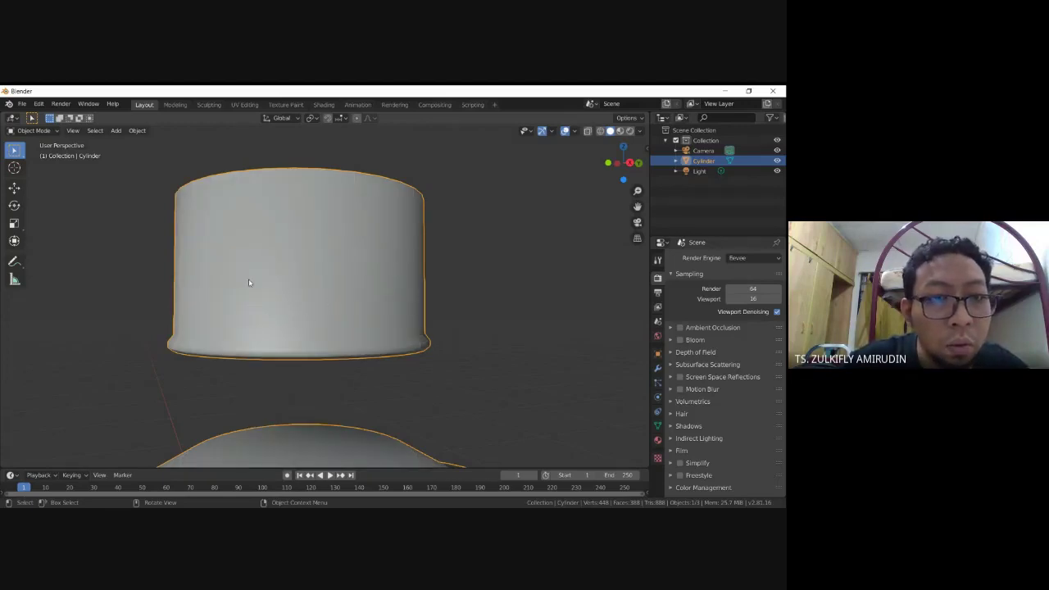
mouse_move(249, 283)
middle_mouse_down()
mouse_move(280, 296)
mouse_move(299, 359)
middle_mouse_up()
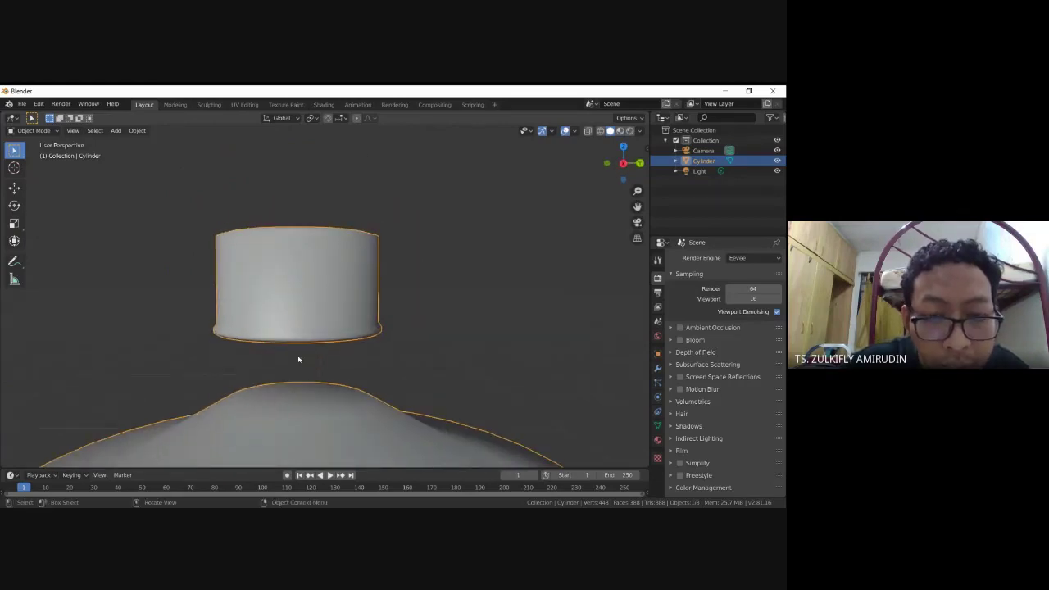
scroll(298, 359, "up", 2)
mouse_move(311, 347)
middle_mouse_down()
mouse_move(321, 345)
mouse_move(311, 339)
middle_mouse_up()
scroll(310, 340, "up", 1)
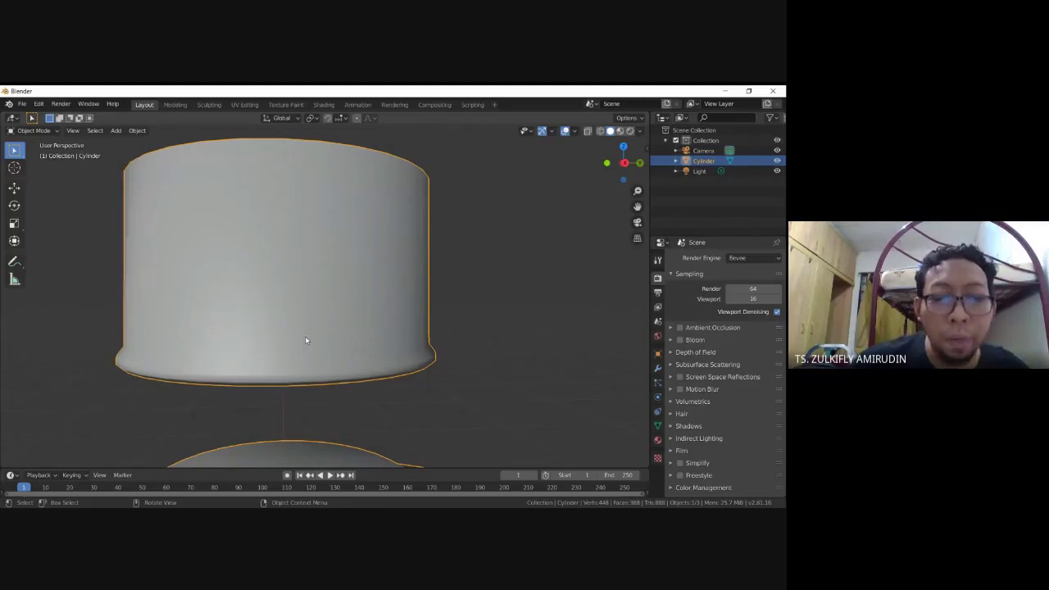
Deselect the cylinder in Object Mode, then switch back into Edit Mode
key("Tab")
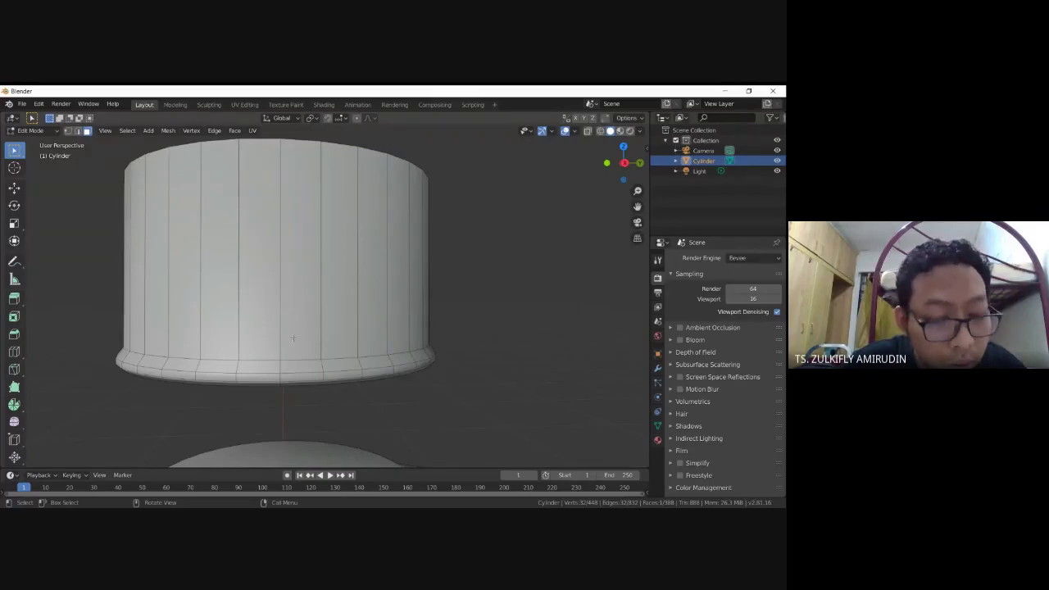
key("Tab")
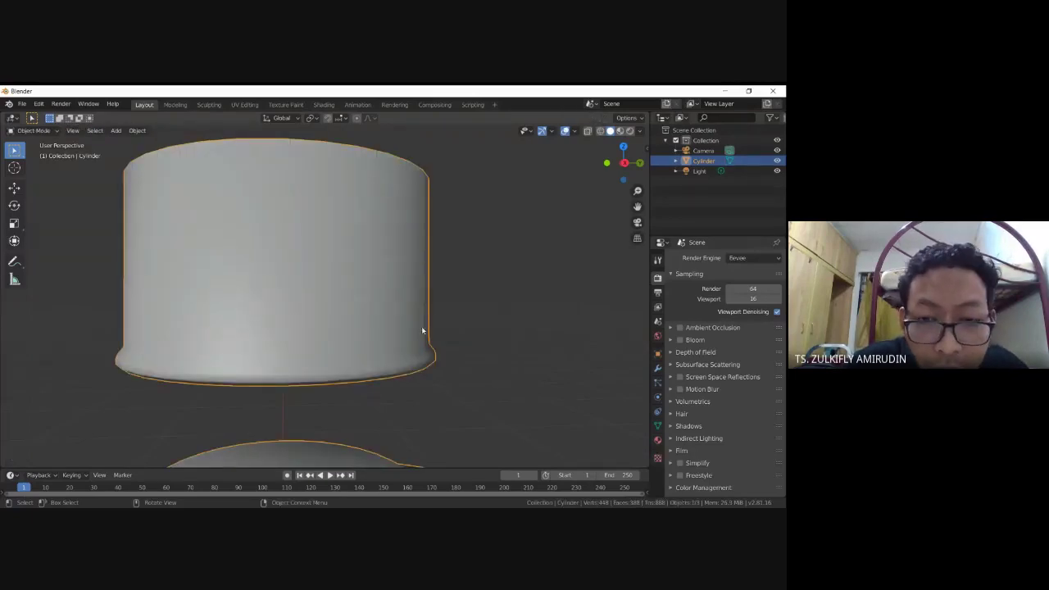
left_click(495, 361)
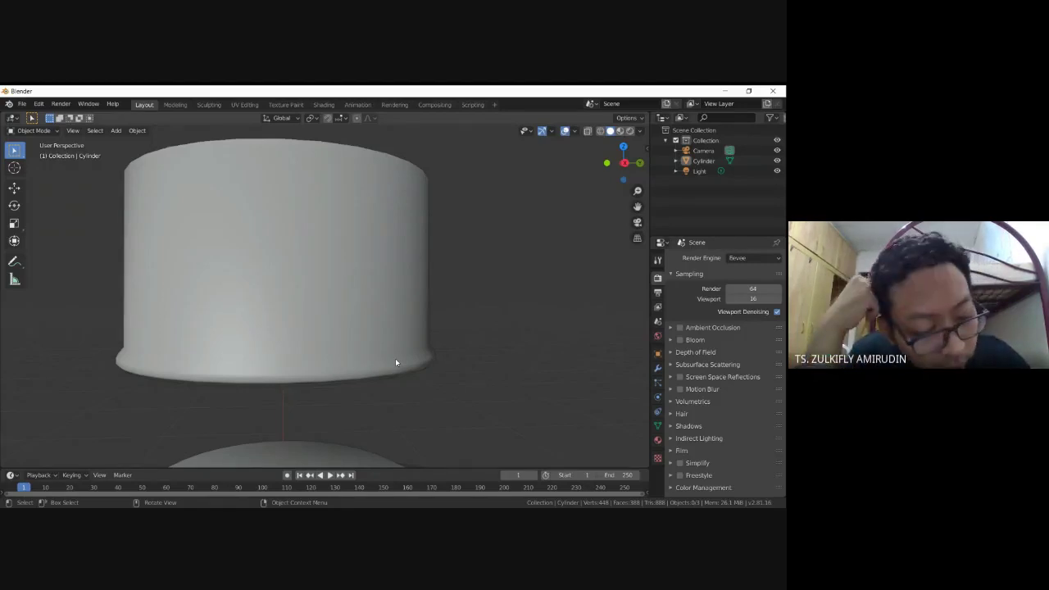
key("Tab")
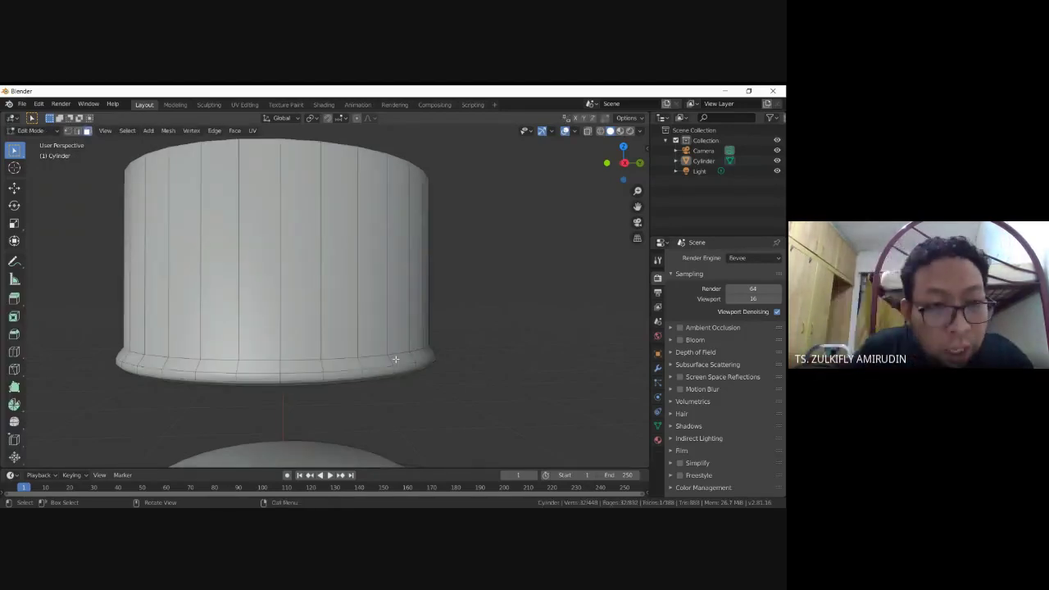
Insert a loop cut just above the cylinder's flared base and return to Object Mode
key("ctrl+r")
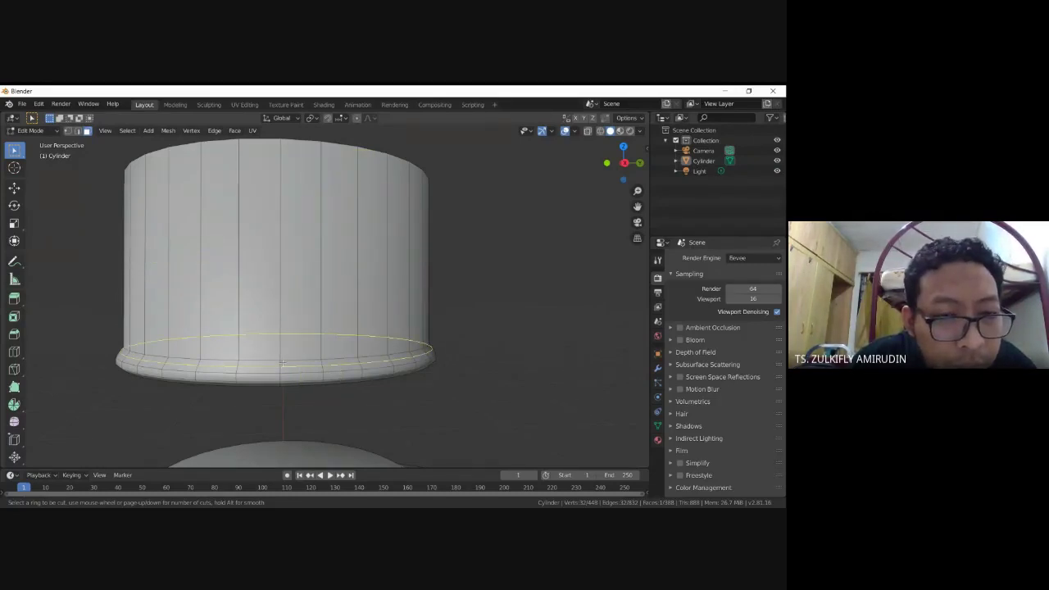
left_click(282, 363)
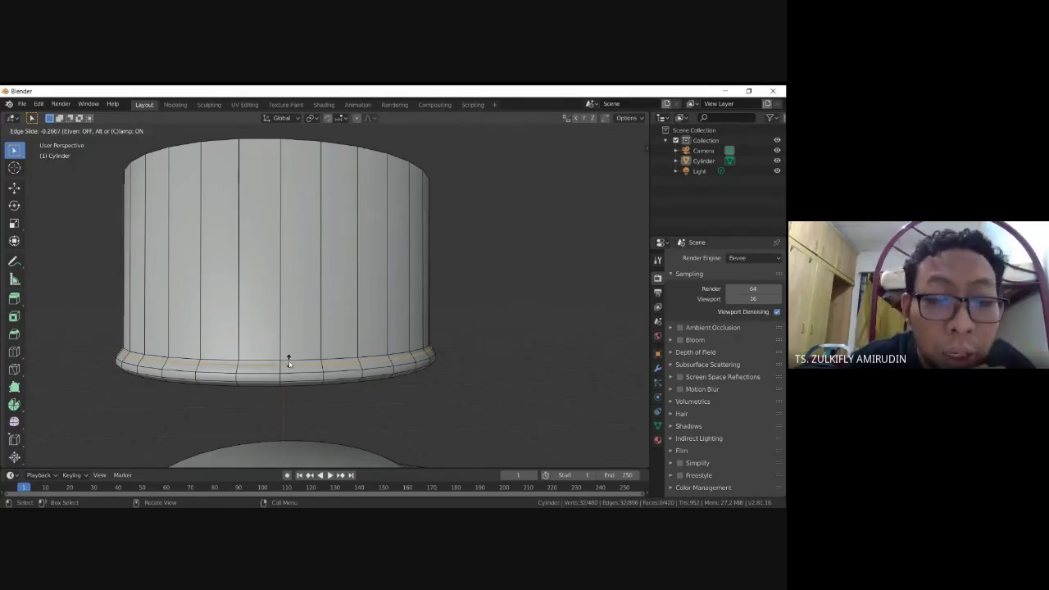
left_click(289, 361)
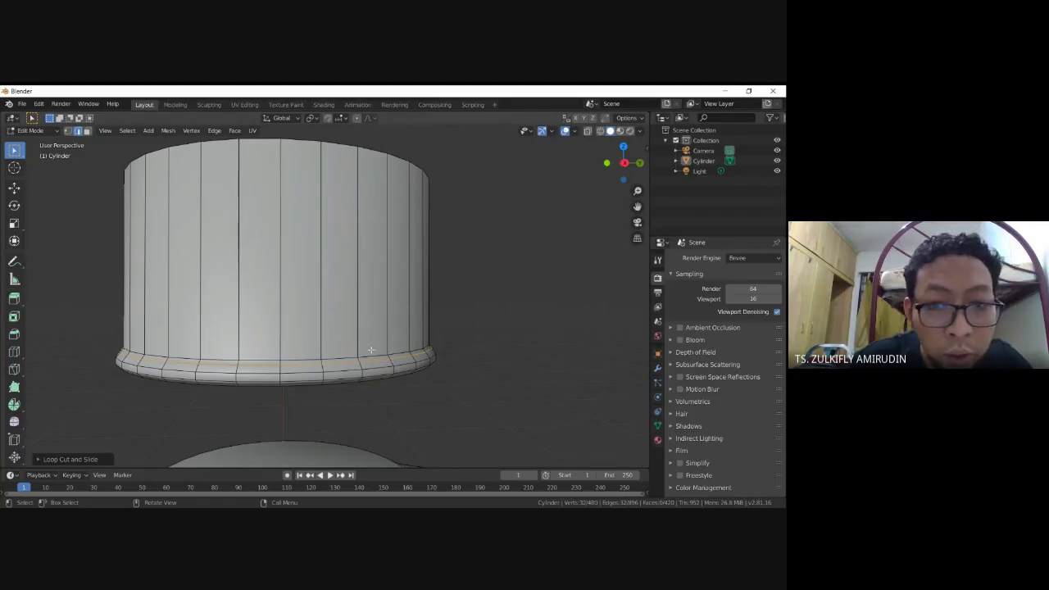
key("Tab")
middle_click_drag(329, 332, 331, 339)
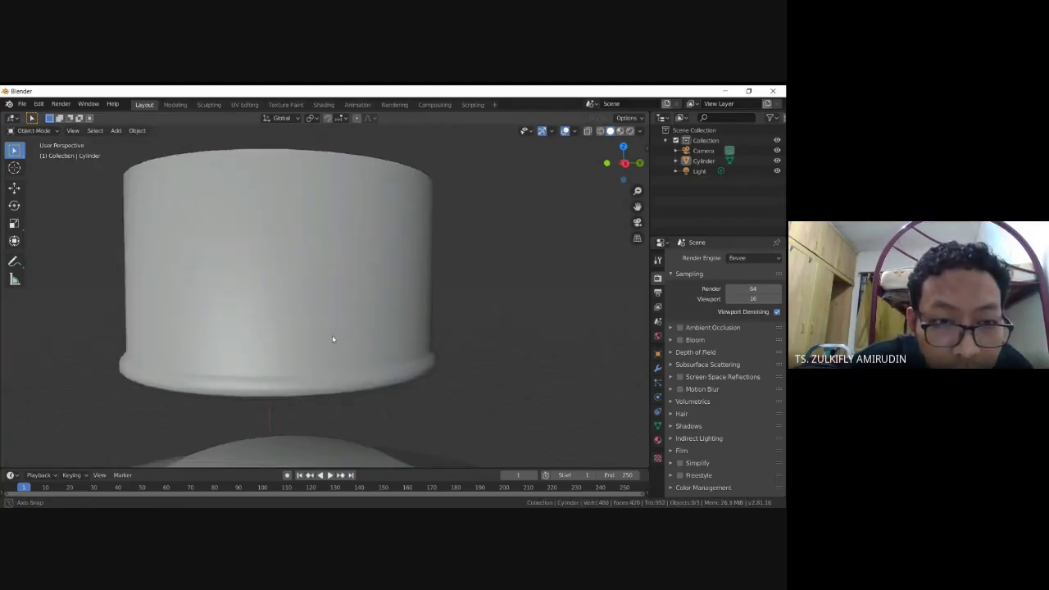
mouse_move(287, 380)
middle_mouse_down()
mouse_move(325, 352)
mouse_move(254, 367)
mouse_move(312, 234)
middle_mouse_up()
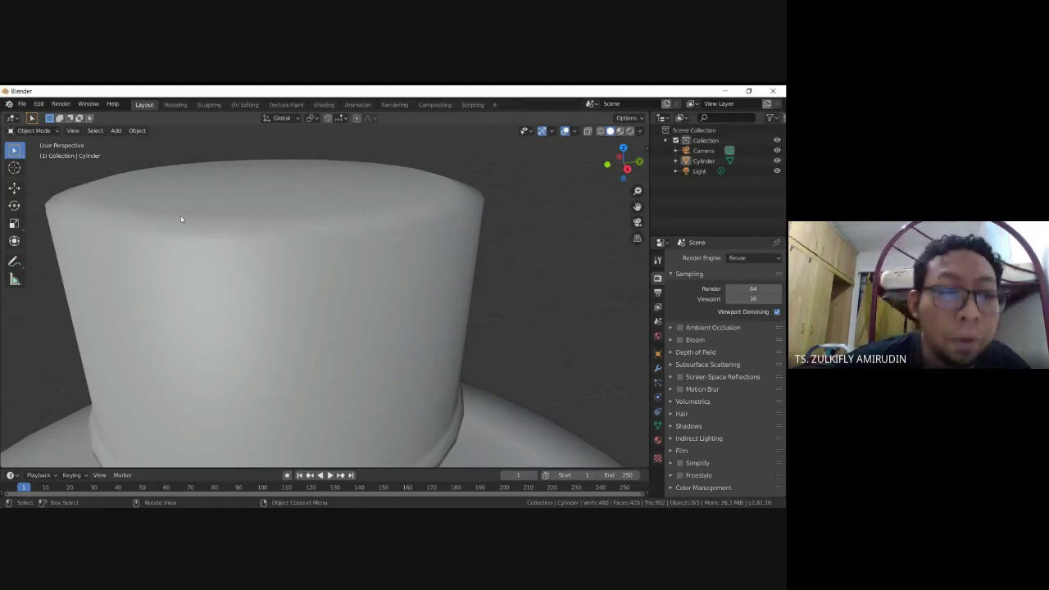
Add two loop cuts around the knob, sliding each up just below its top rim
key("Tab")
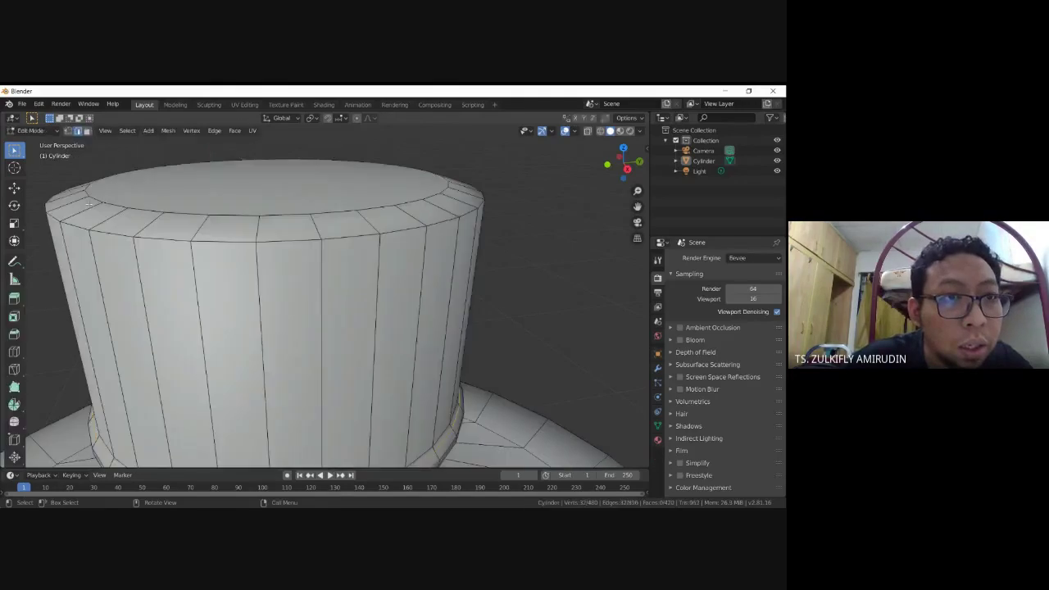
middle_click_drag(174, 243, 69, 207)
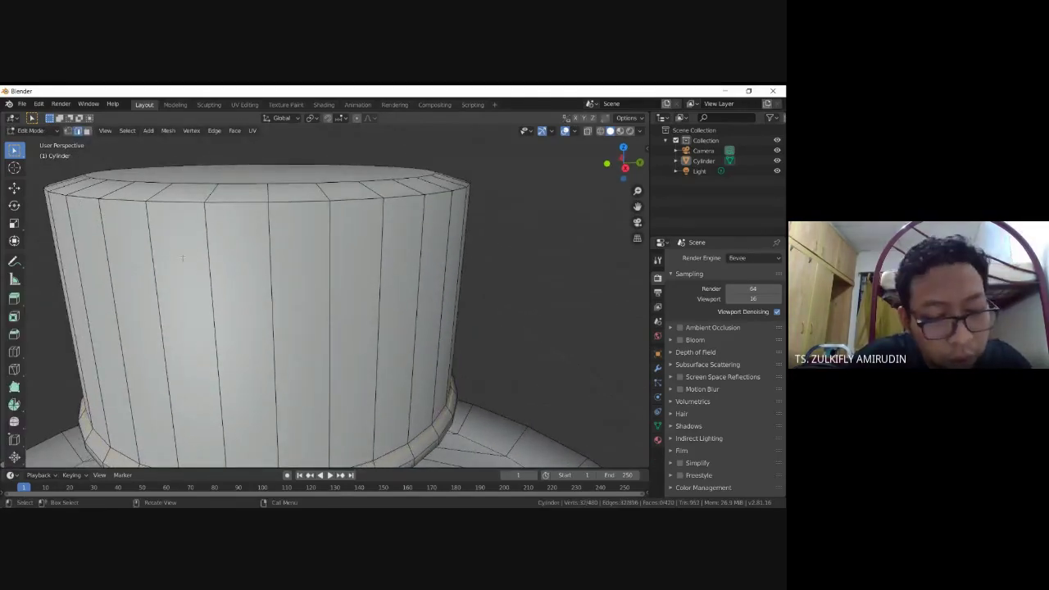
key("ctrl+r")
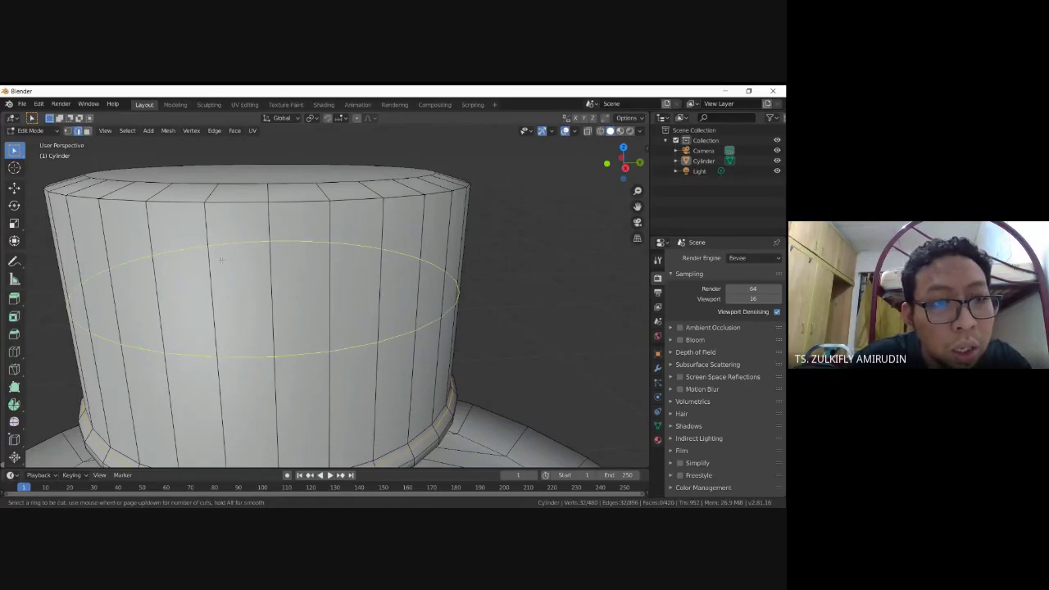
left_click(214, 238)
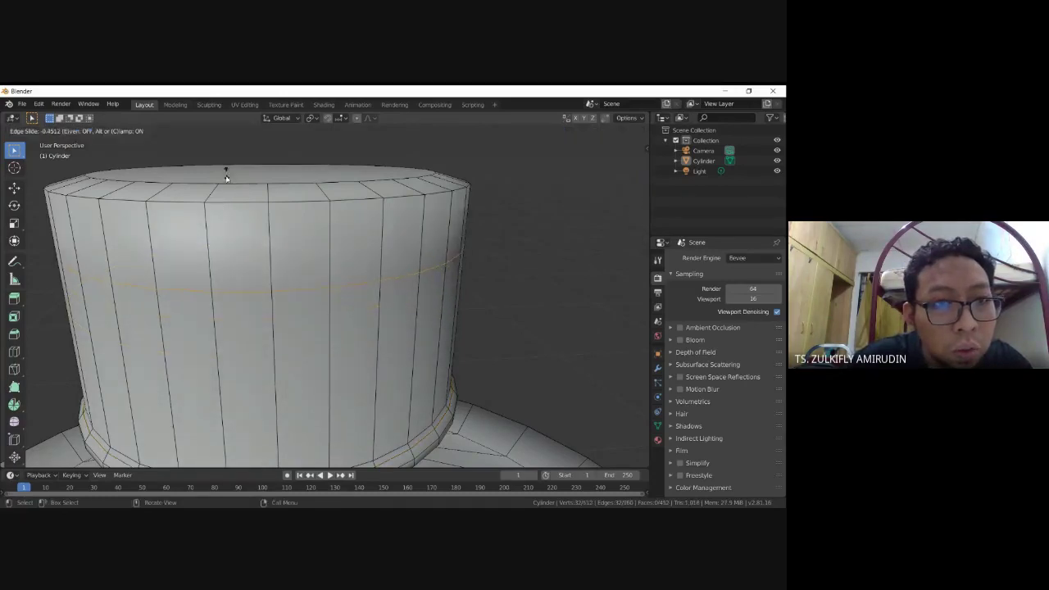
left_click(225, 445)
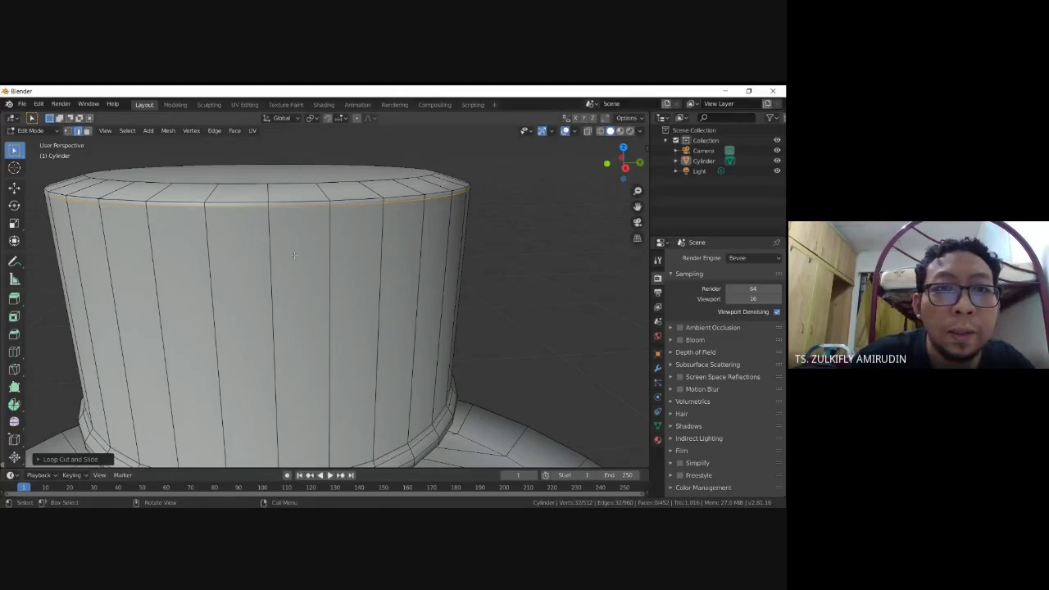
middle_click_drag(293, 255, 303, 259)
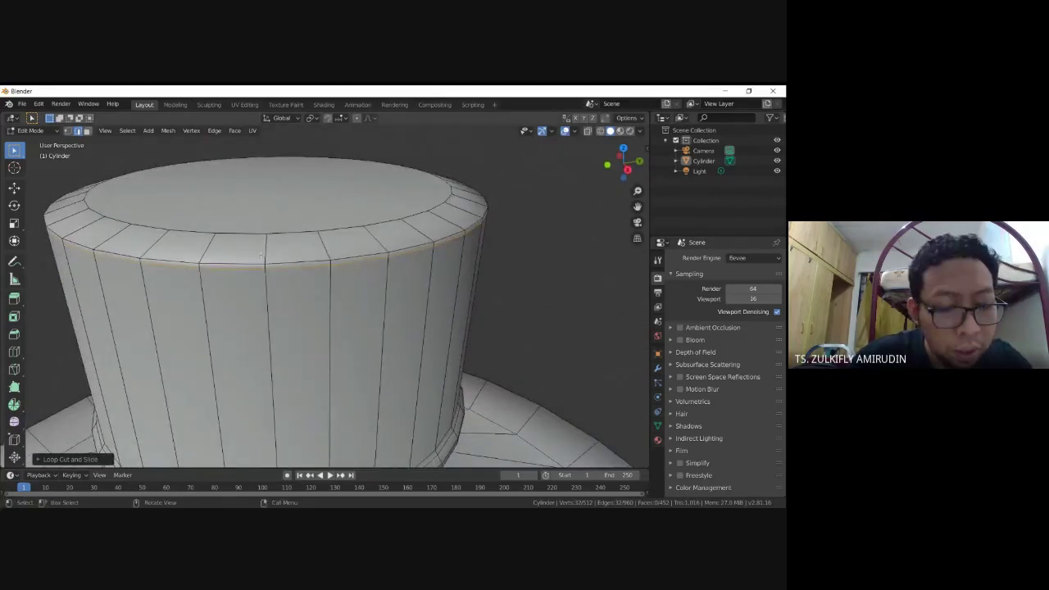
key("ctrl+r")
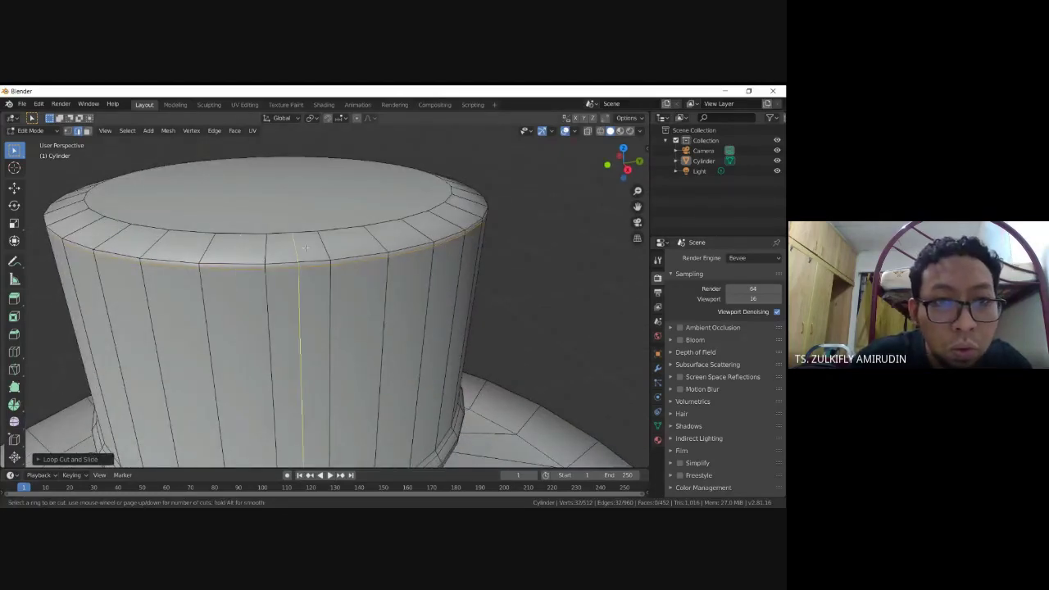
left_click(325, 245)
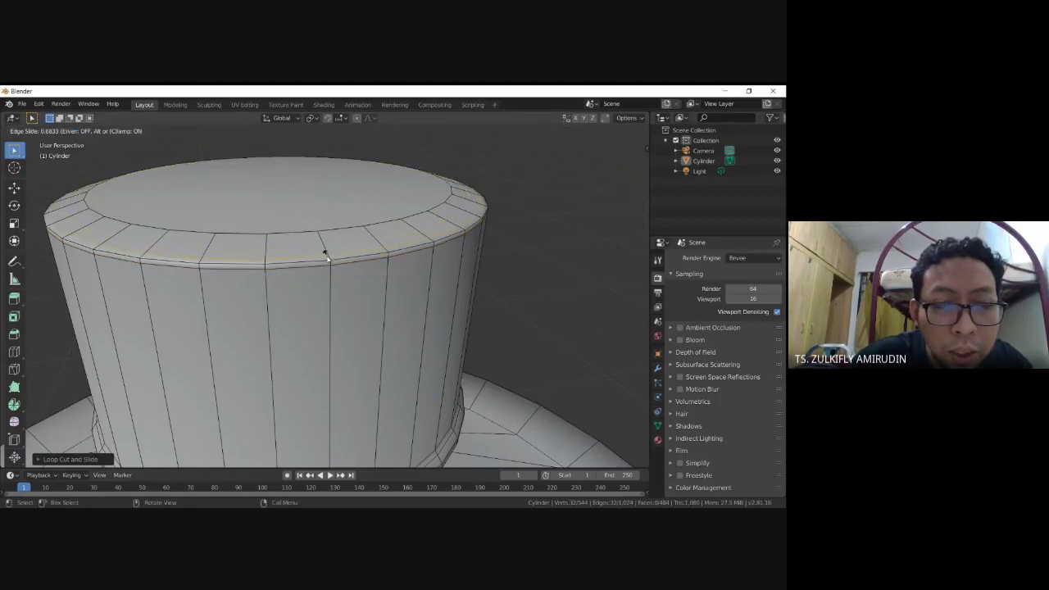
left_click(326, 257)
key("Tab")
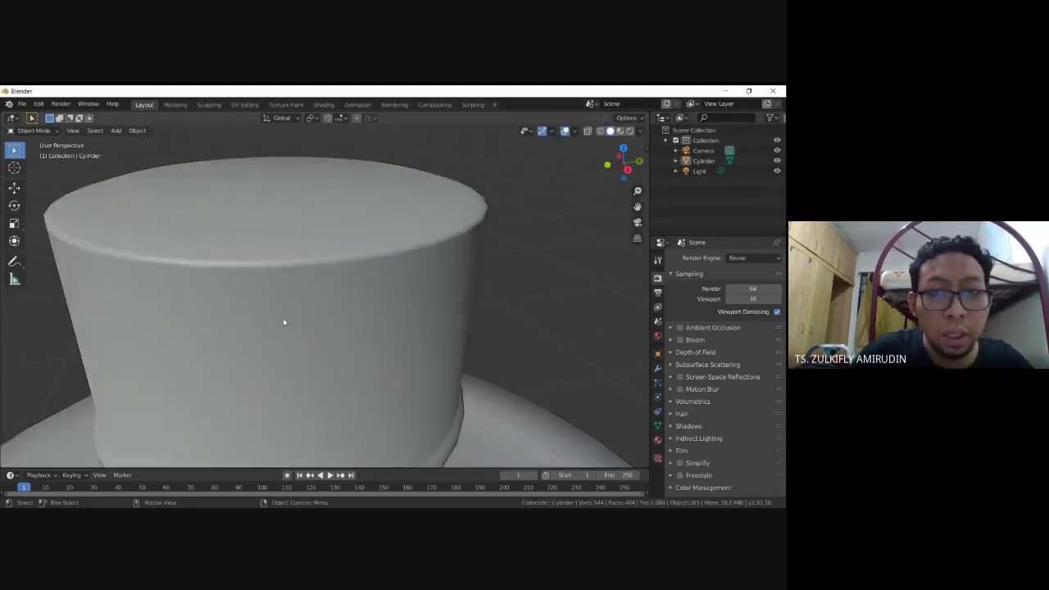
mouse_move(320, 301)
middle_mouse_down()
mouse_move(303, 294)
mouse_move(323, 305)
mouse_move(341, 297)
middle_mouse_up()
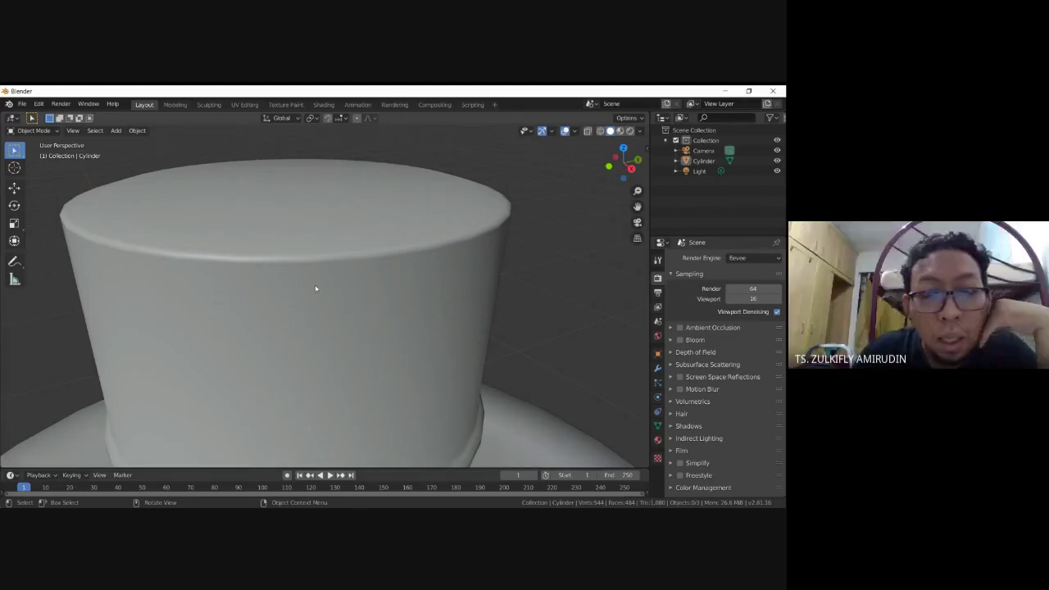
scroll(315, 289, "down", 4)
mouse_move(311, 326)
middle_mouse_down()
mouse_move(309, 307)
mouse_move(282, 323)
mouse_move(317, 320)
mouse_move(310, 300)
mouse_move(189, 397)
middle_mouse_up()
scroll(326, 334, "down", 2)
scroll(325, 332, "down", 2)
scroll(324, 325, "down", 3)
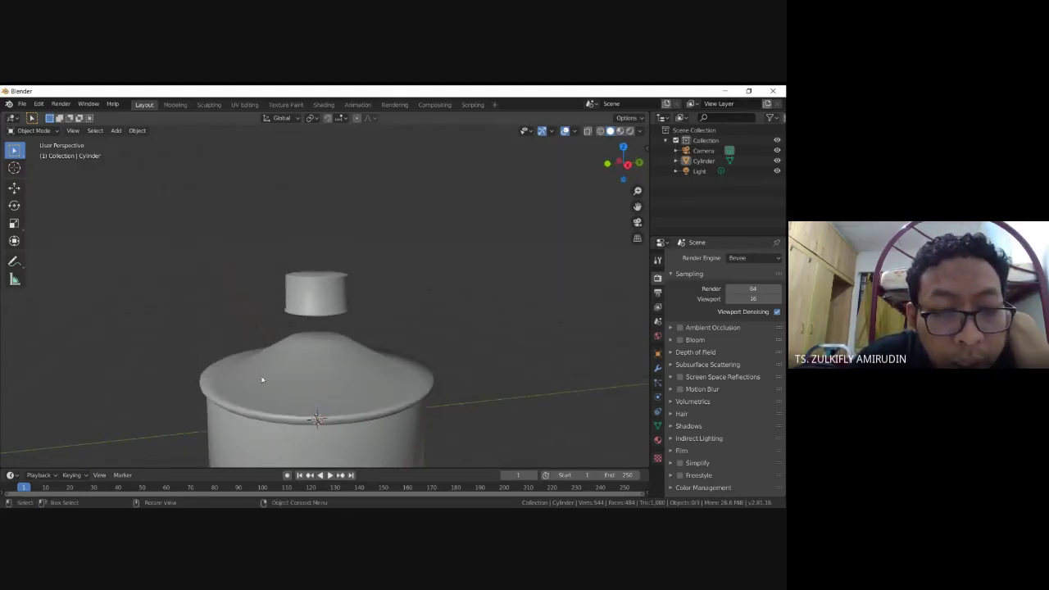
middle_click_drag(348, 273, 349, 278)
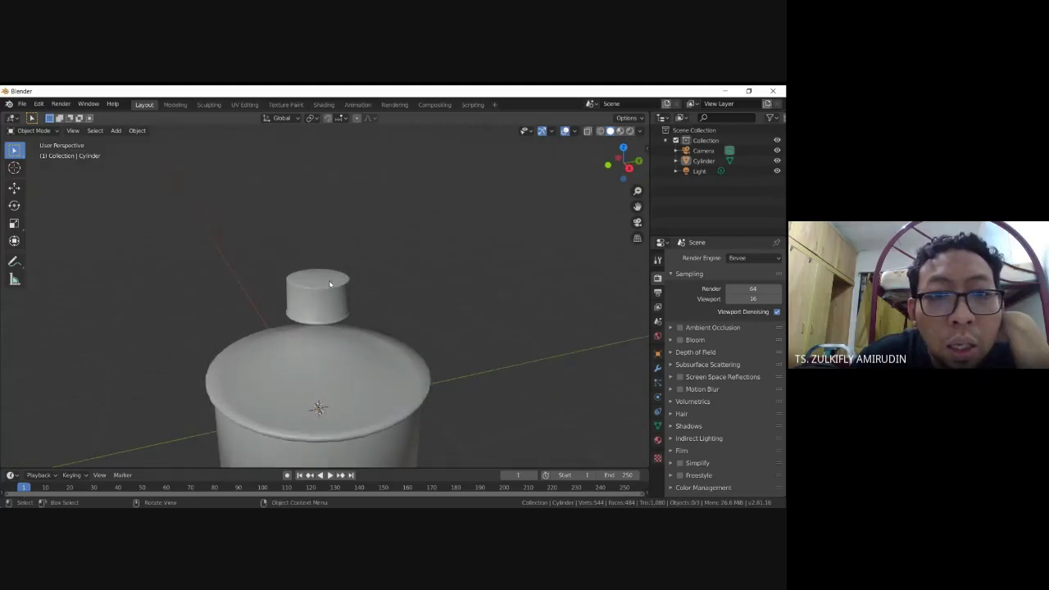
scroll(329, 283, "up", 2)
scroll(329, 283, "up", 2)
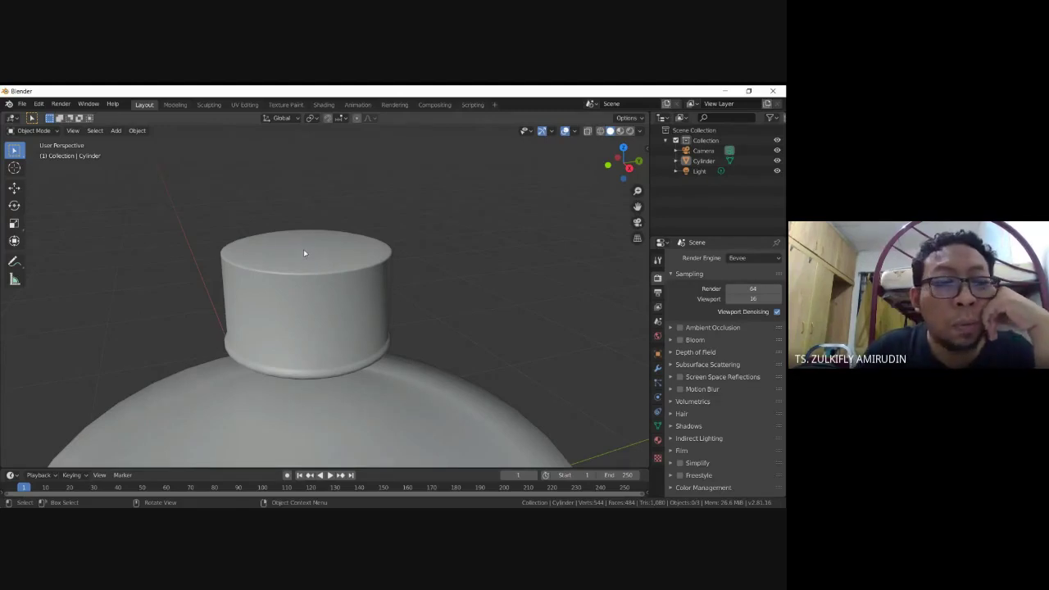
Enter Edit Mode in face select and select the knob's top face, extruding it in place
key("Tab")
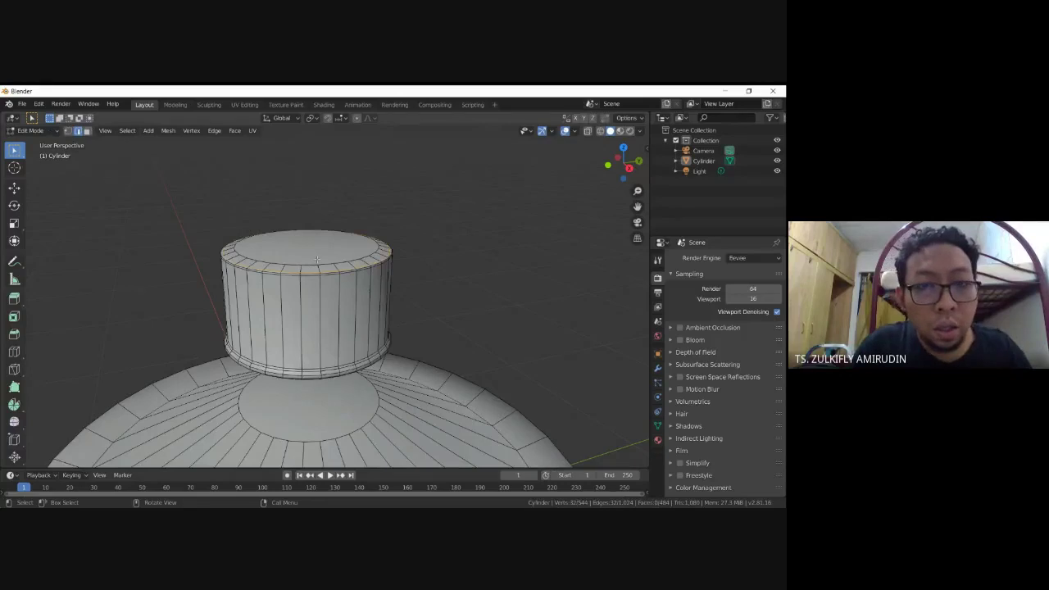
middle_click_drag(318, 259, 305, 306)
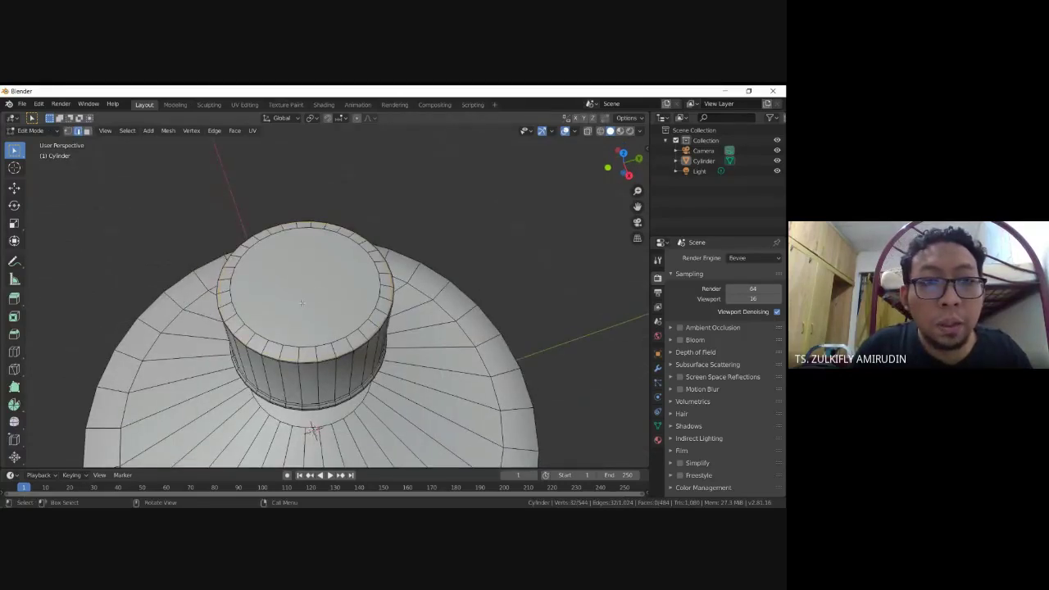
left_click(87, 131)
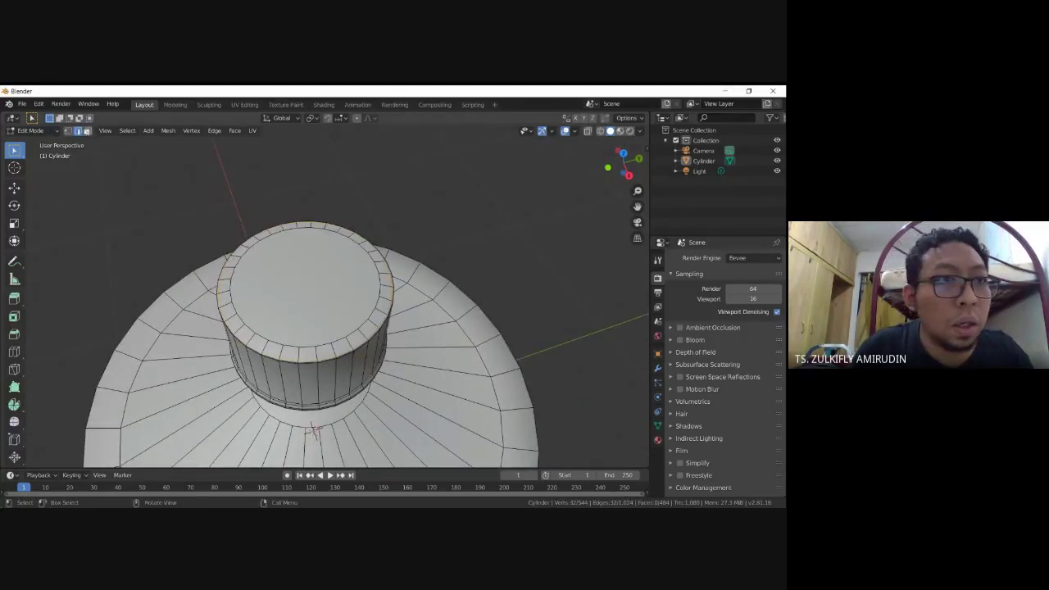
left_click(314, 287)
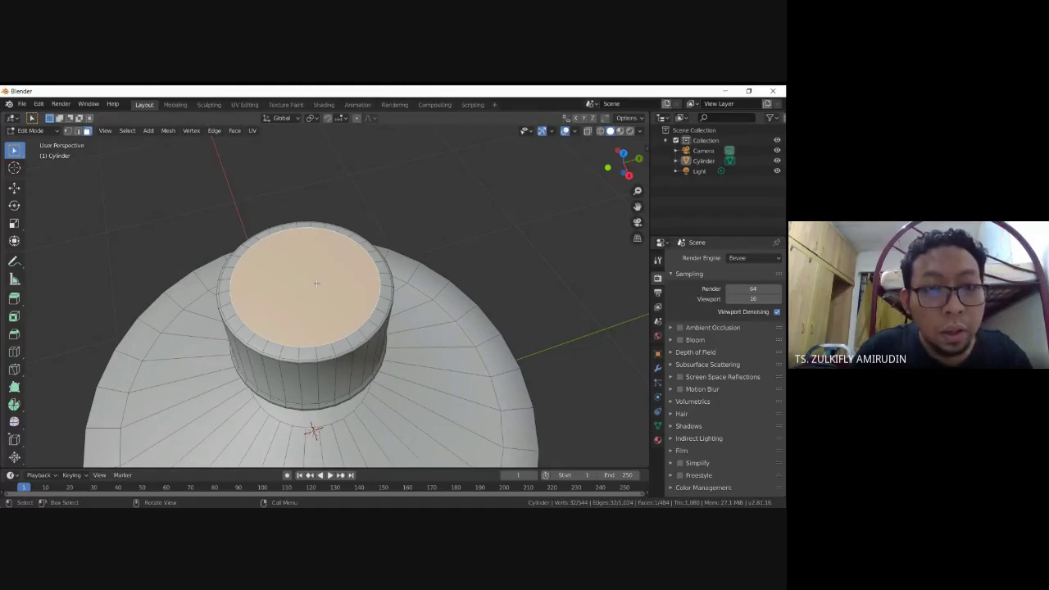
middle_click_drag(318, 279, 314, 278)
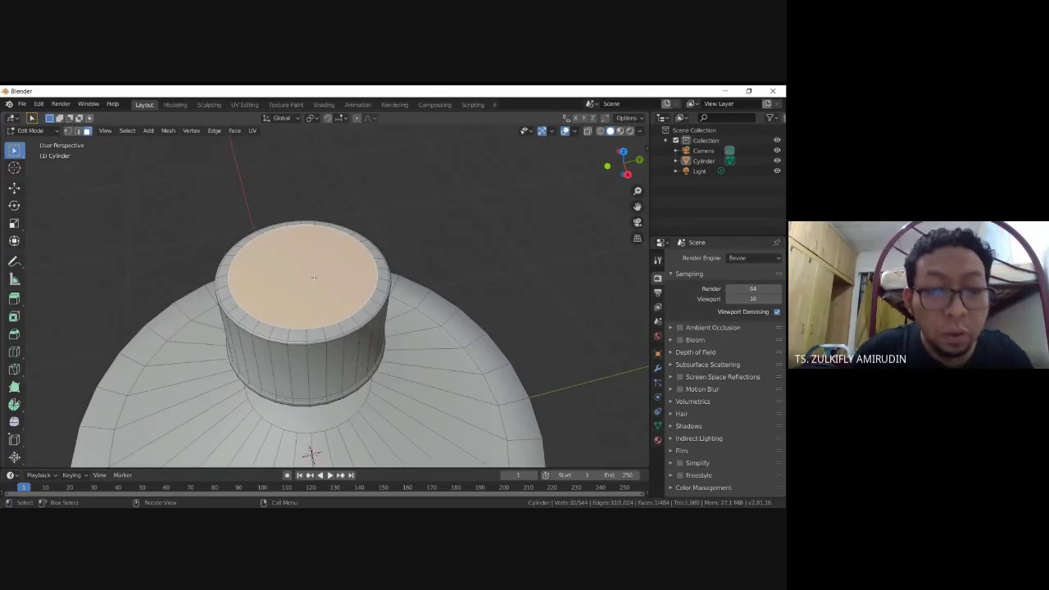
key("e")
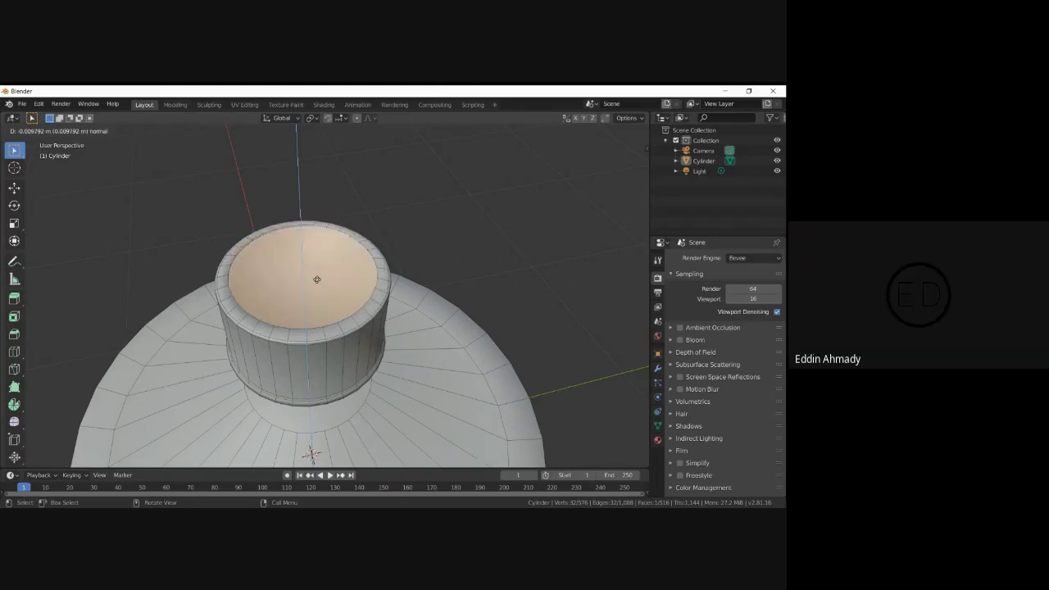
right_click(317, 280)
Inset a small centre face about 0.25 in size, extrude it down, then exit Edit Mode
key("e")
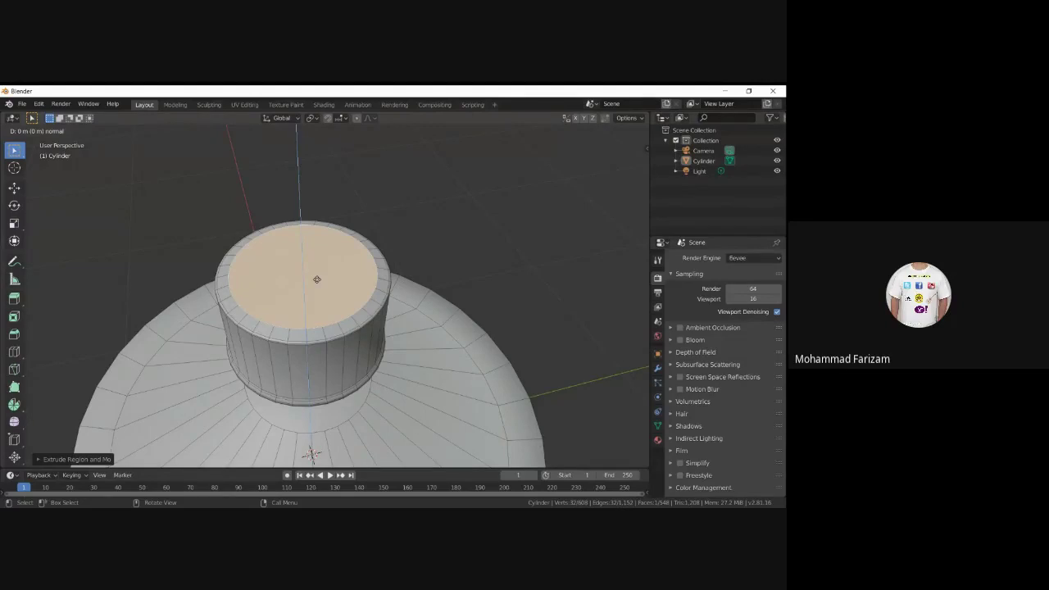
key("s")
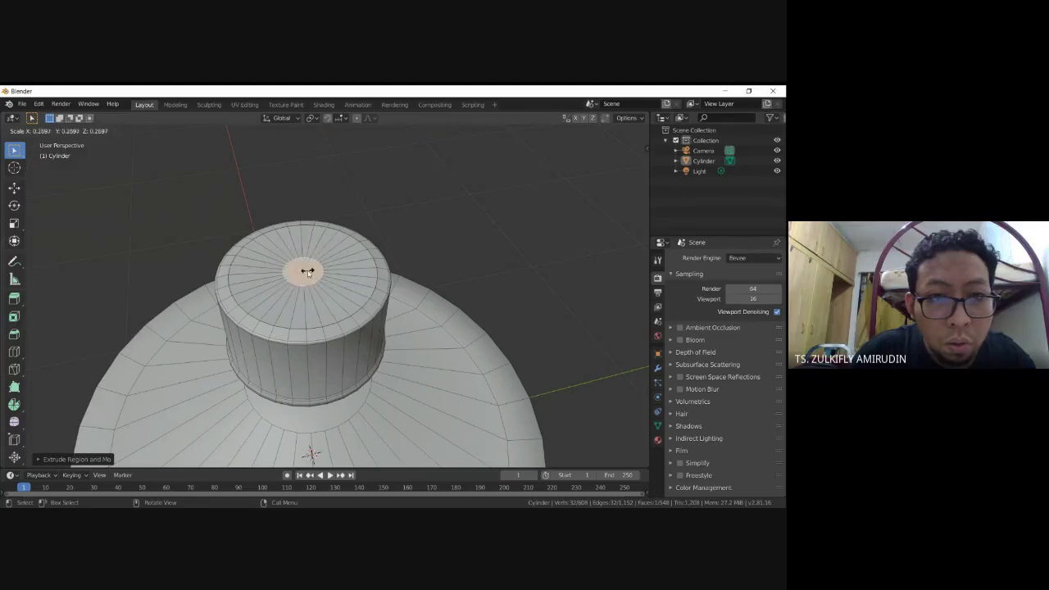
left_click(306, 271)
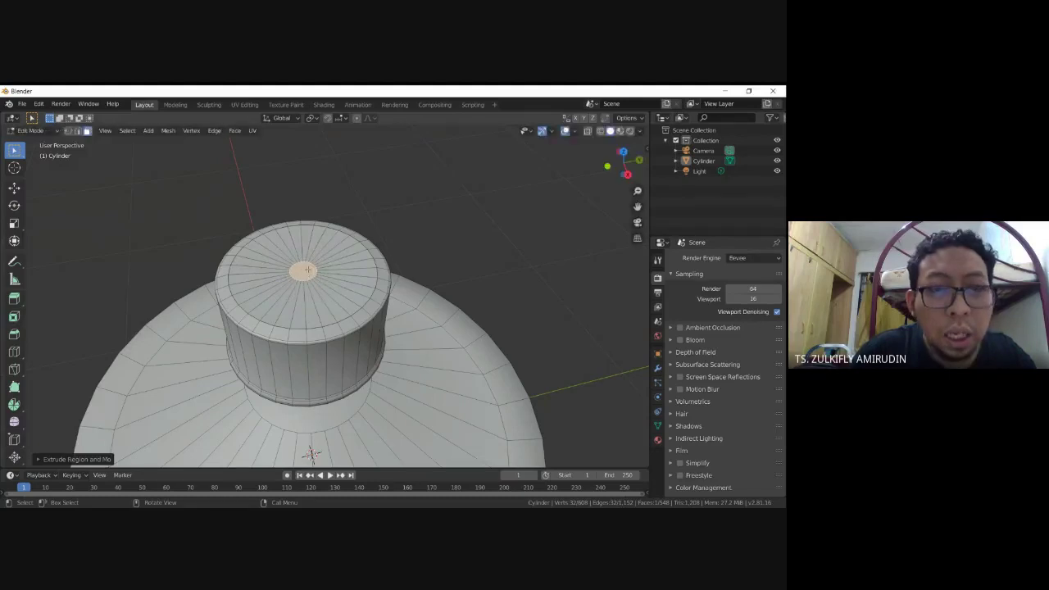
scroll(295, 250, "up", 2)
scroll(292, 244, "up", 3)
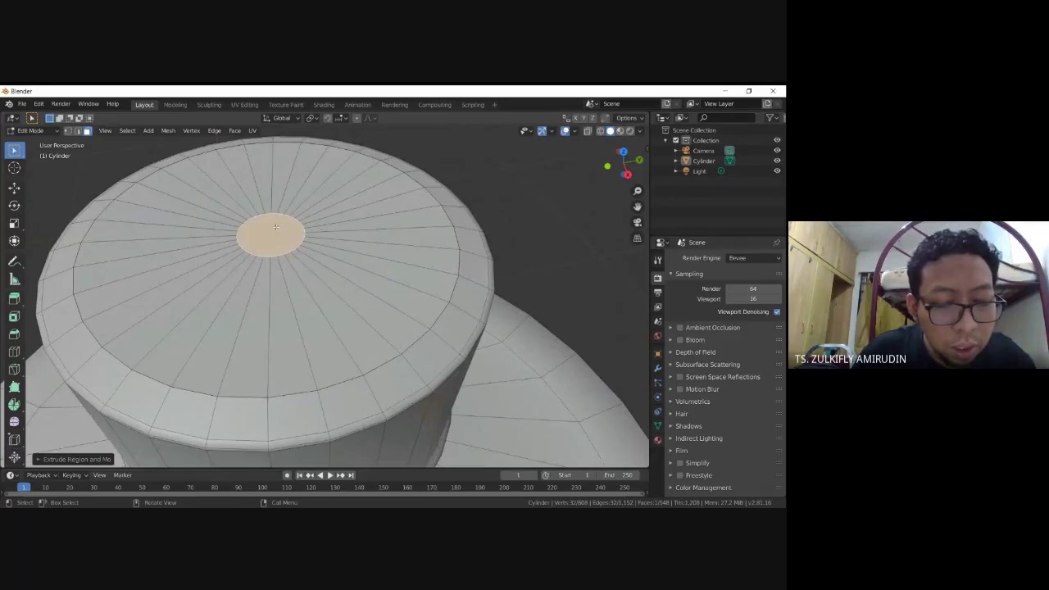
key("e")
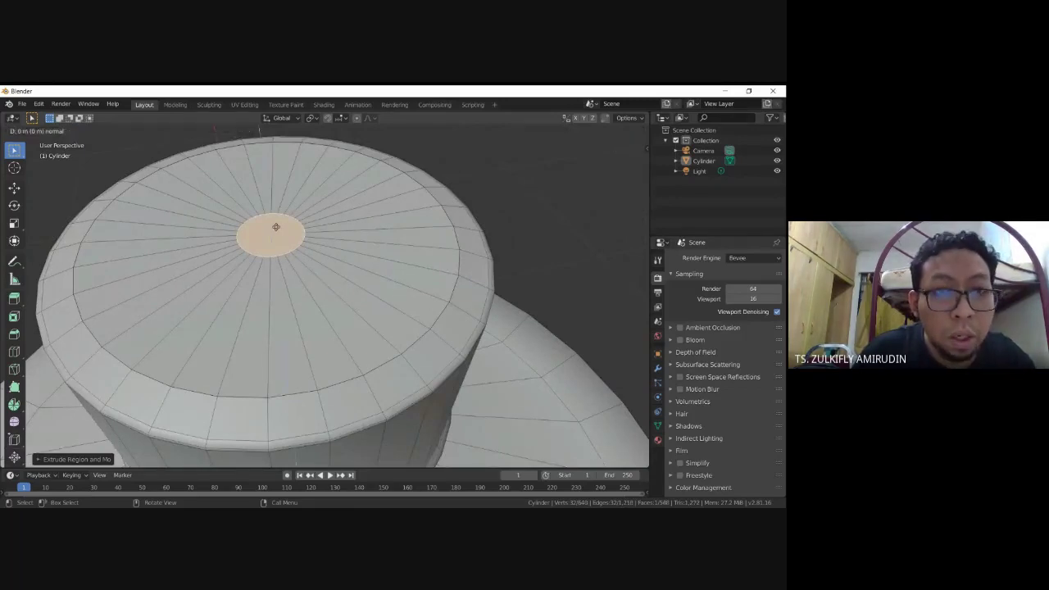
left_click(291, 291)
middle_click_drag(293, 233, 288, 218)
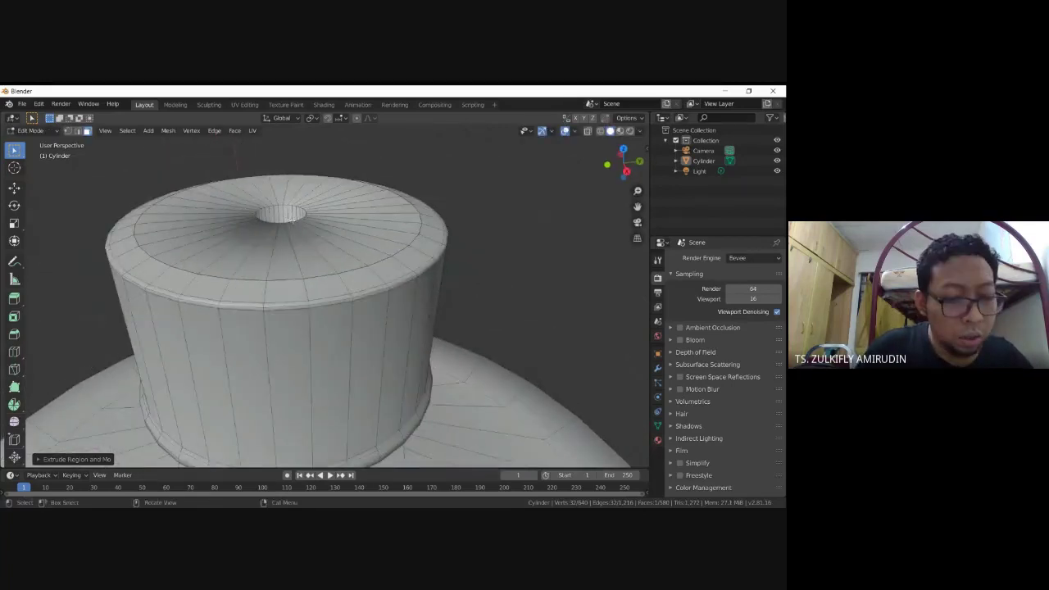
key("Tab")
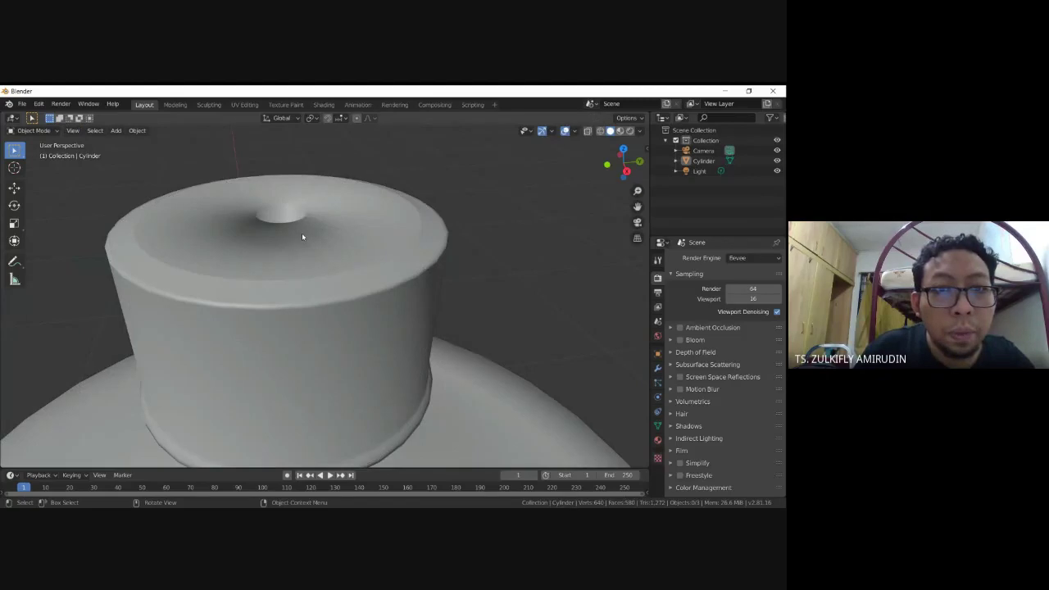
Add two edge loops on the knob's top that tighten the rim around its centre hole
mouse_move(301, 233)
middle_mouse_down()
mouse_move(359, 276)
mouse_move(305, 218)
mouse_move(197, 248)
middle_mouse_up()
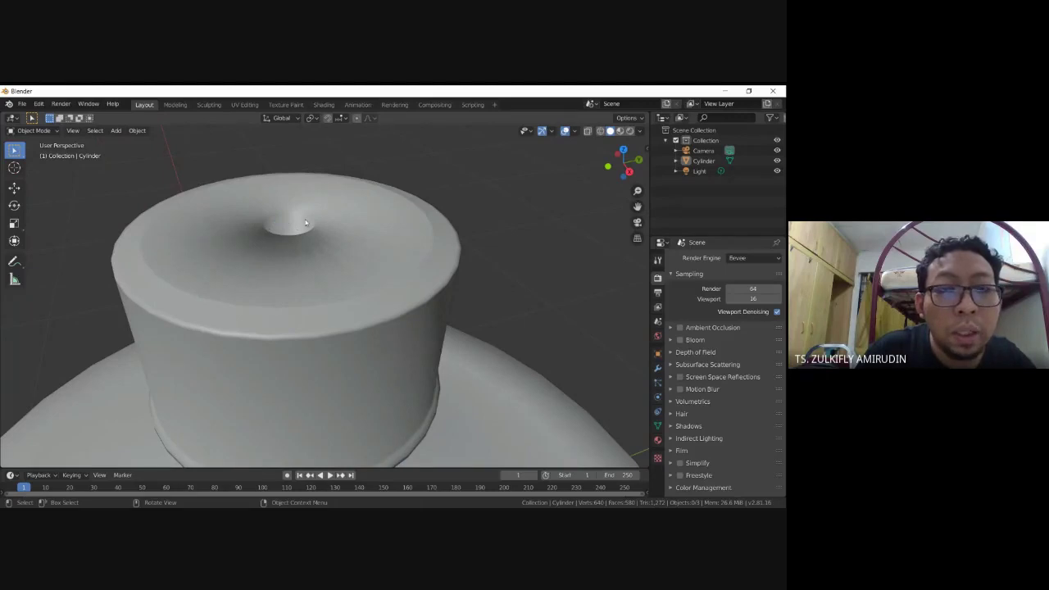
key("Tab")
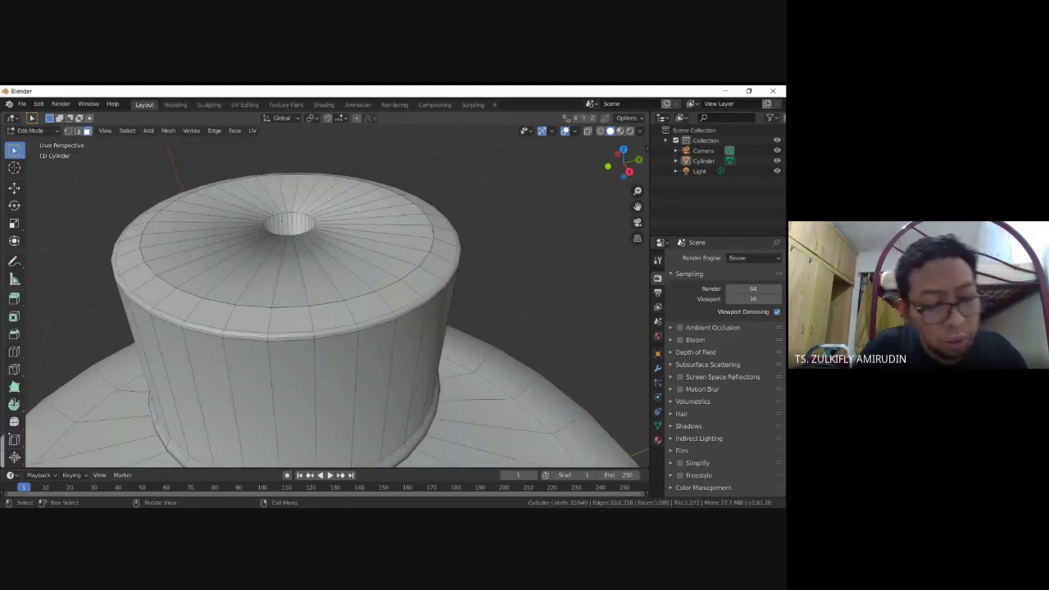
key("ctrl+r")
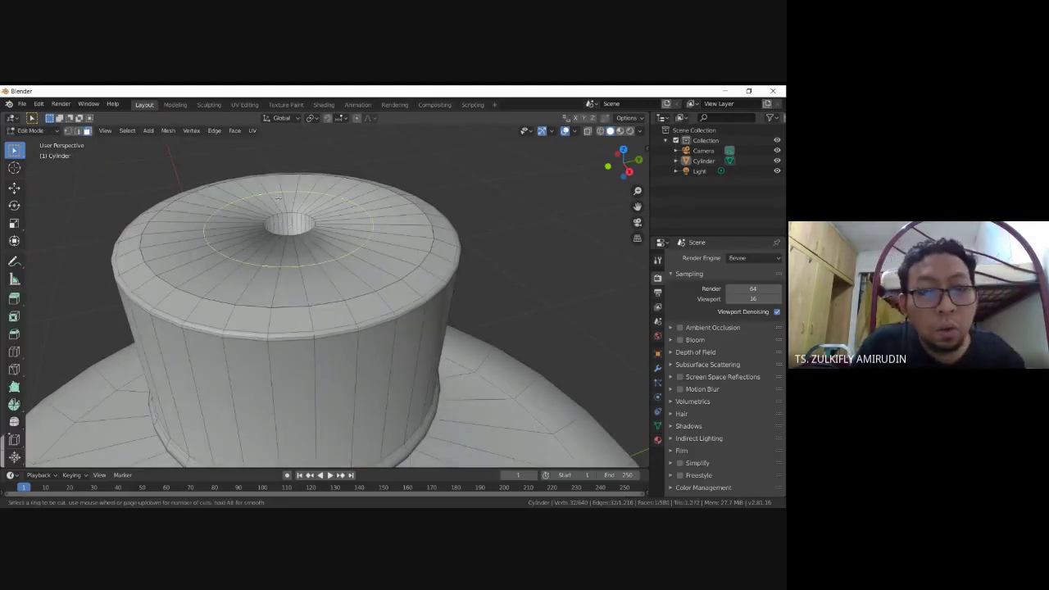
left_click_drag(279, 198, 289, 211)
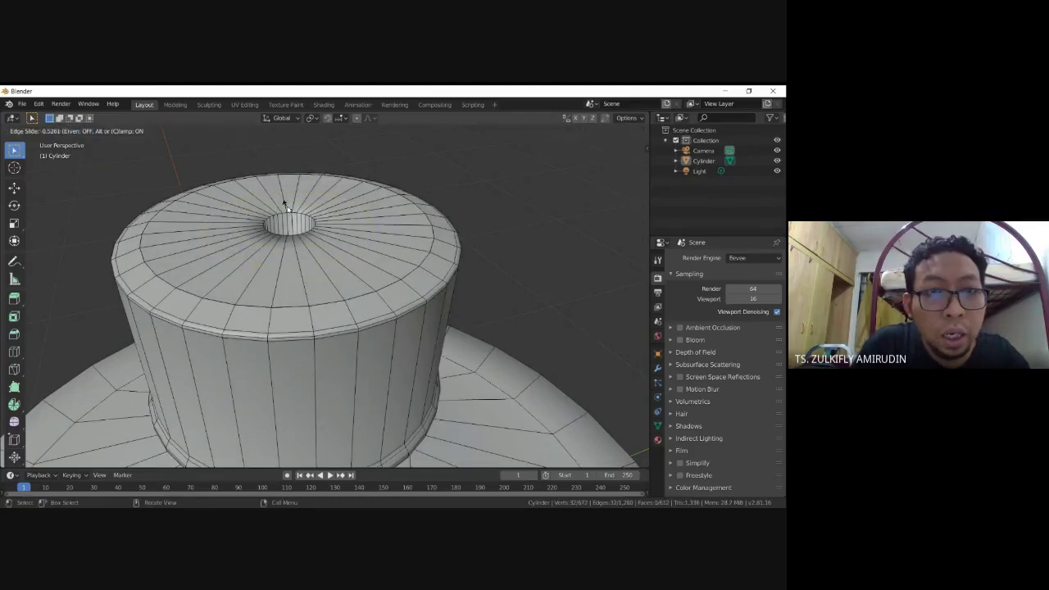
left_click(291, 215)
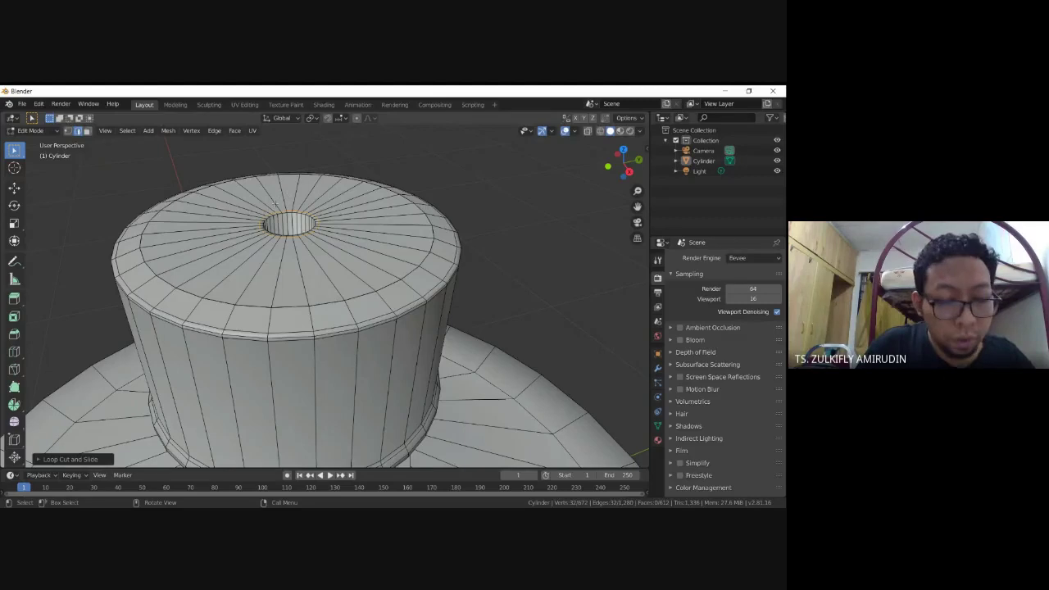
key("ctrl+r")
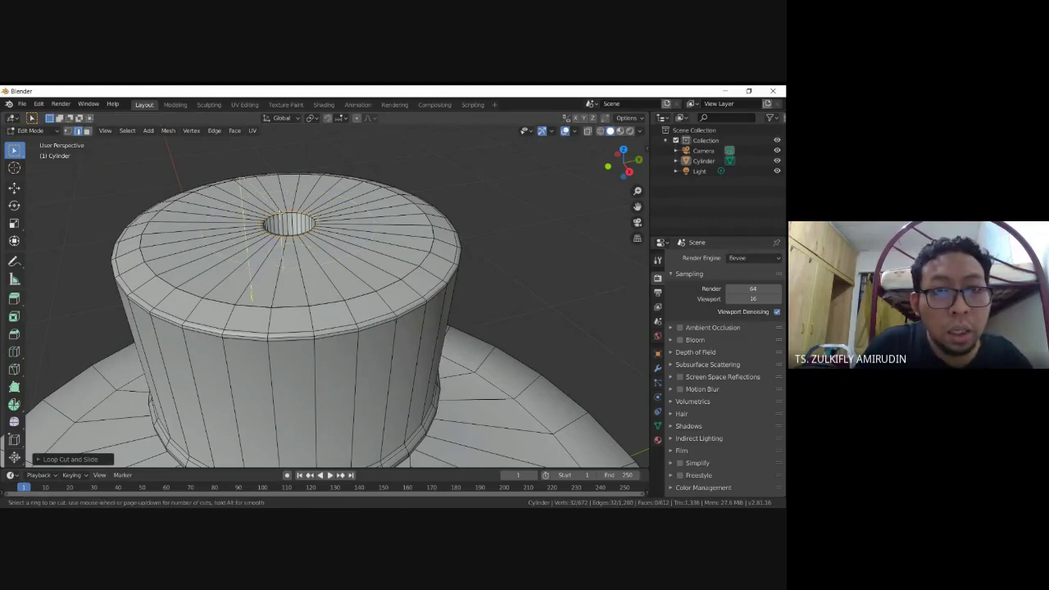
left_click(280, 214)
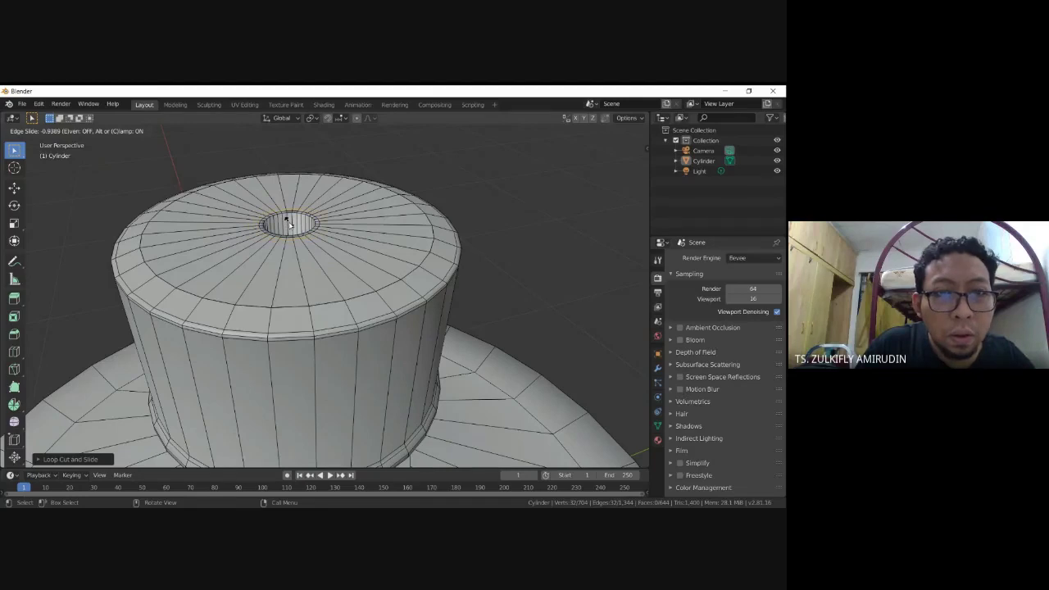
left_click(289, 225)
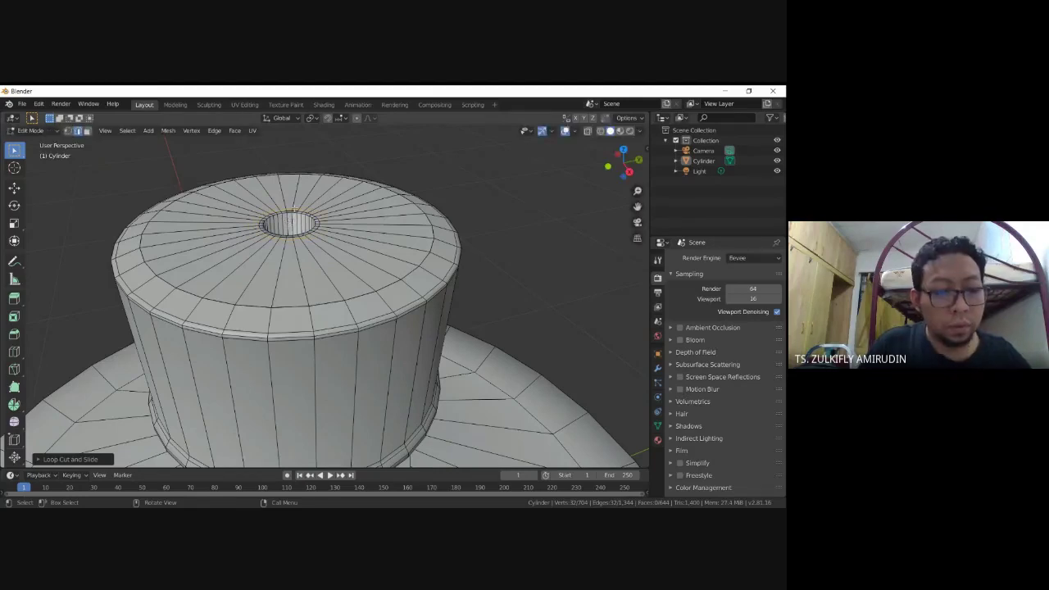
Return to Object Mode and clear the selection
key("Tab")
mouse_move(288, 232)
middle_mouse_down()
mouse_move(278, 212)
mouse_move(261, 232)
mouse_move(285, 188)
mouse_move(288, 225)
middle_mouse_up()
left_click(277, 212)
left_click(441, 273)
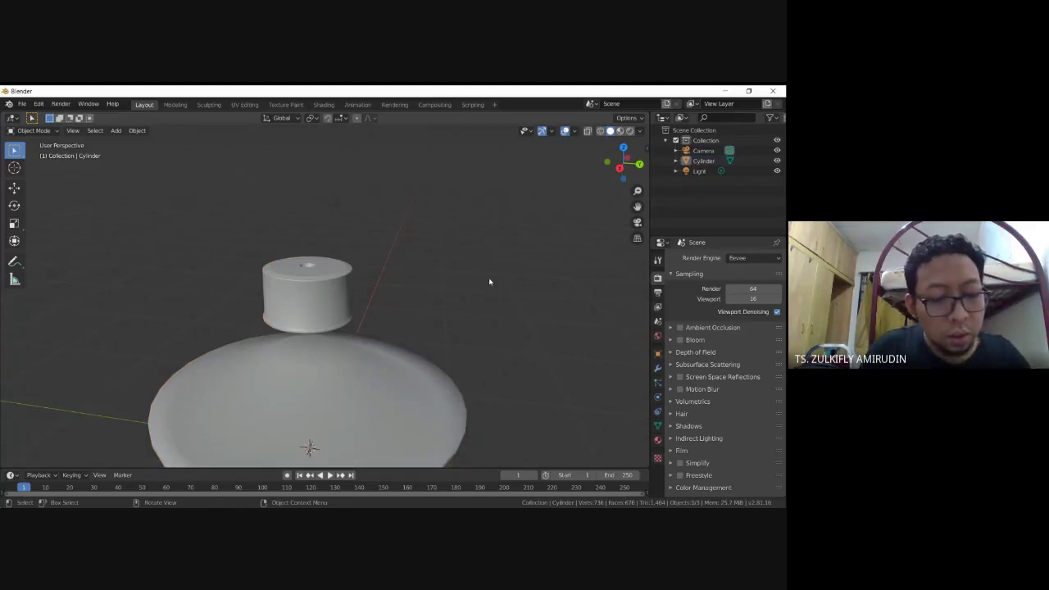
Add a new mesh cylinder, Cylinder.001, to the scene
key("shift+a")
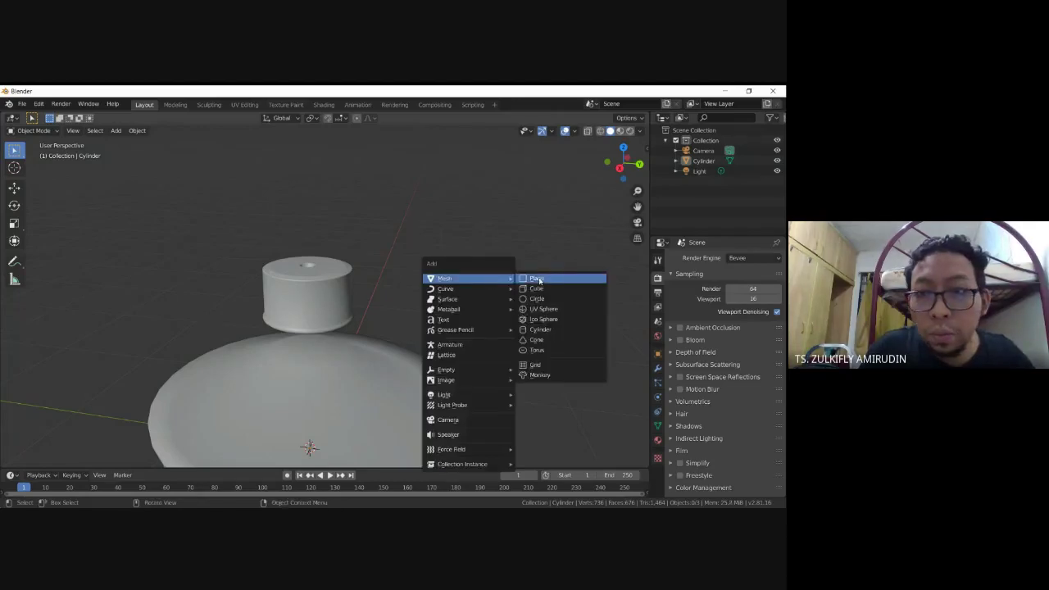
left_click(554, 330)
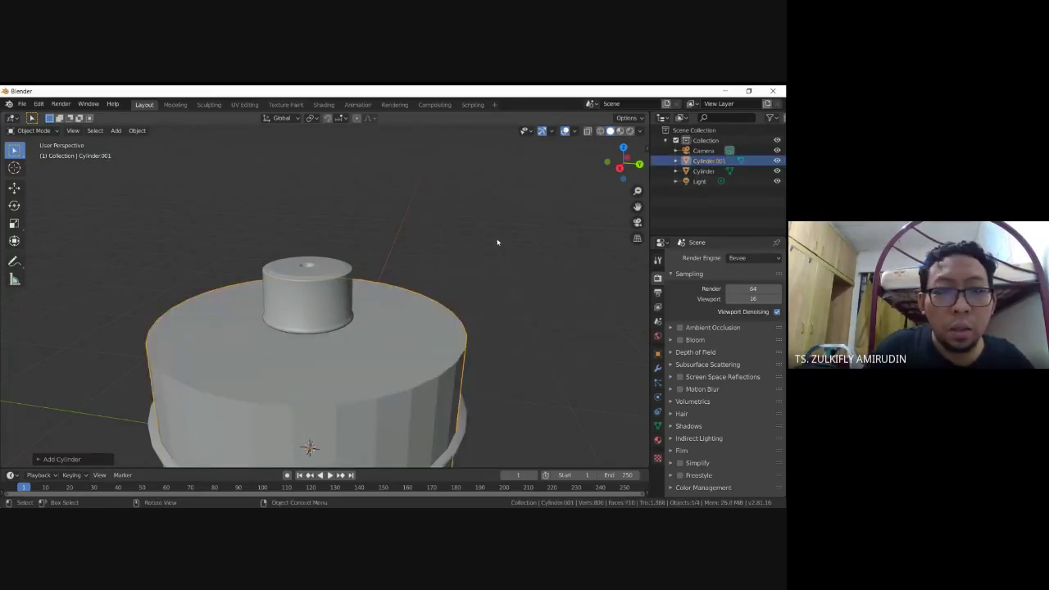
scroll(498, 242, "down", 4)
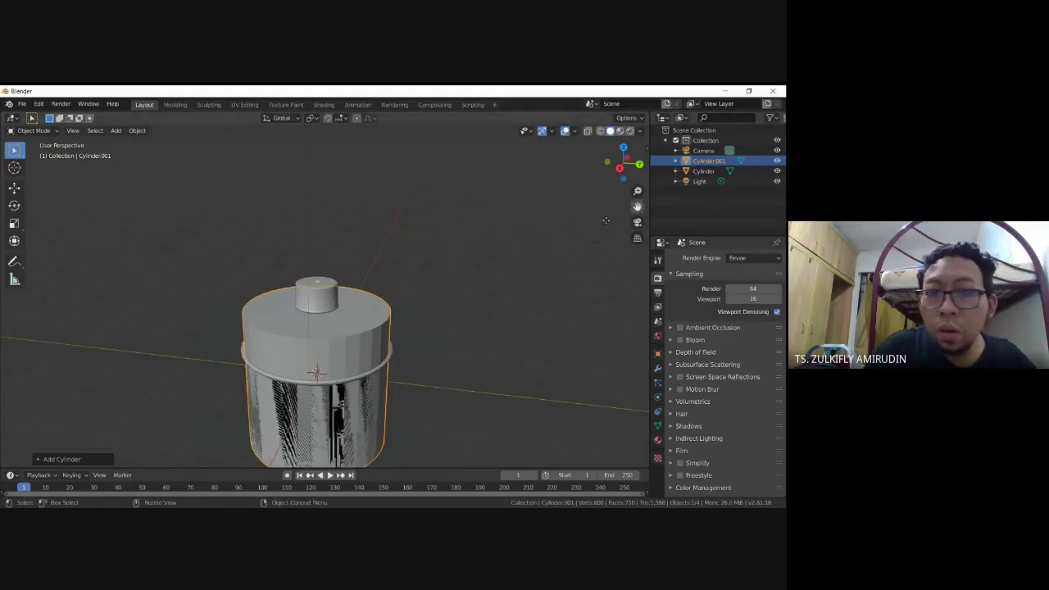
scroll(417, 298, "down", 2)
scroll(380, 263, "down", 1)
scroll(360, 274, "up", 1)
left_click(438, 303)
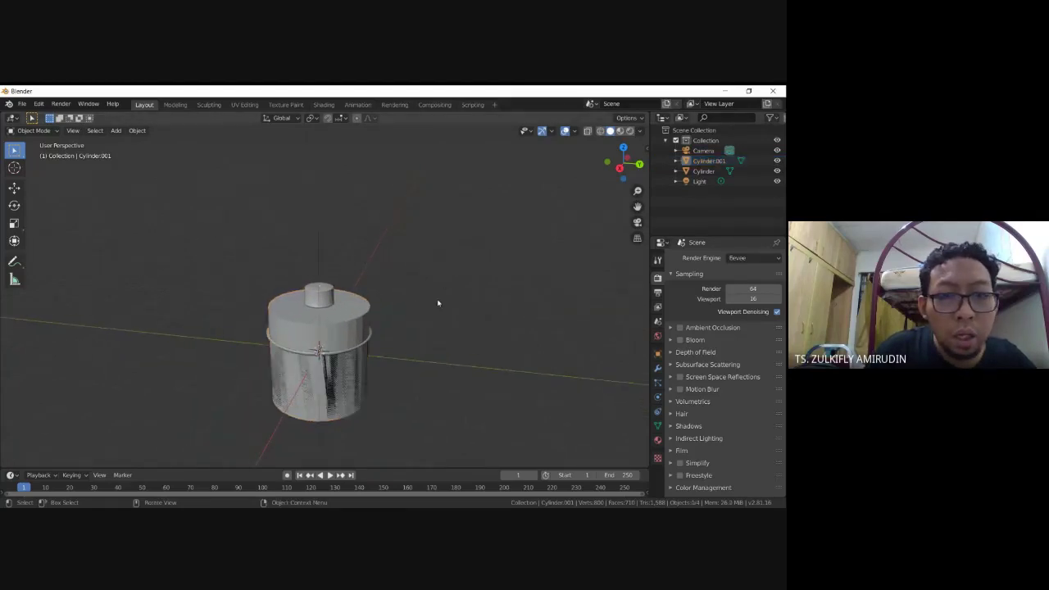
Hide the original container cylinder from the viewport
left_click(360, 373)
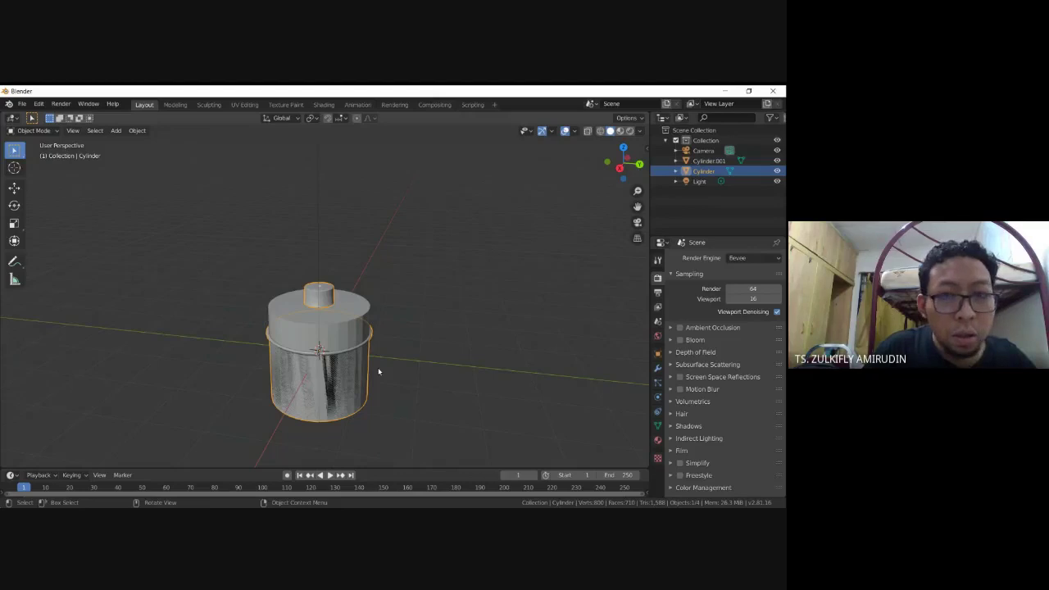
key("Tab")
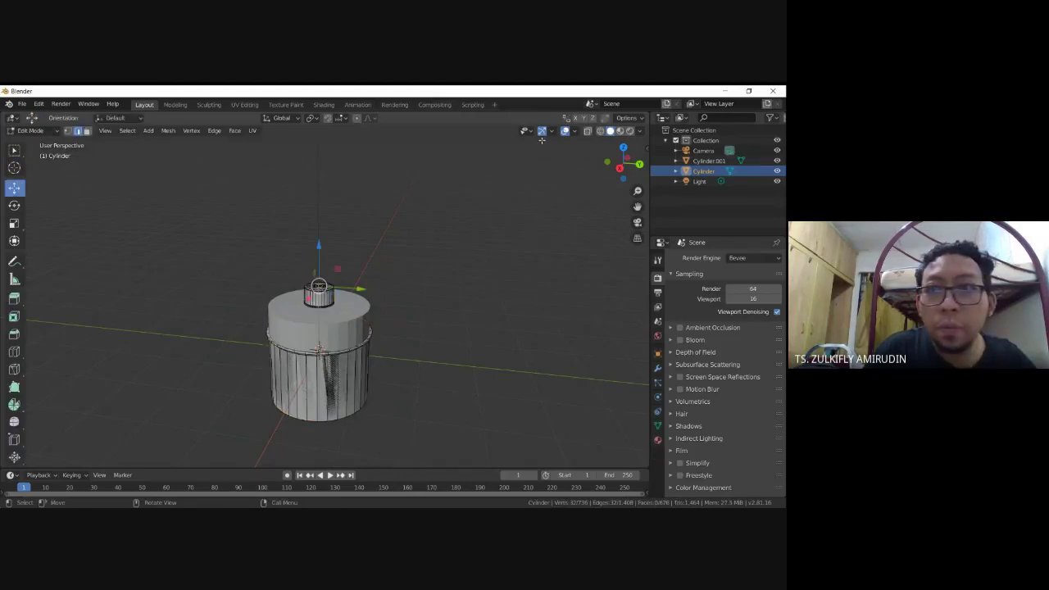
left_click(87, 130)
left_click(308, 367)
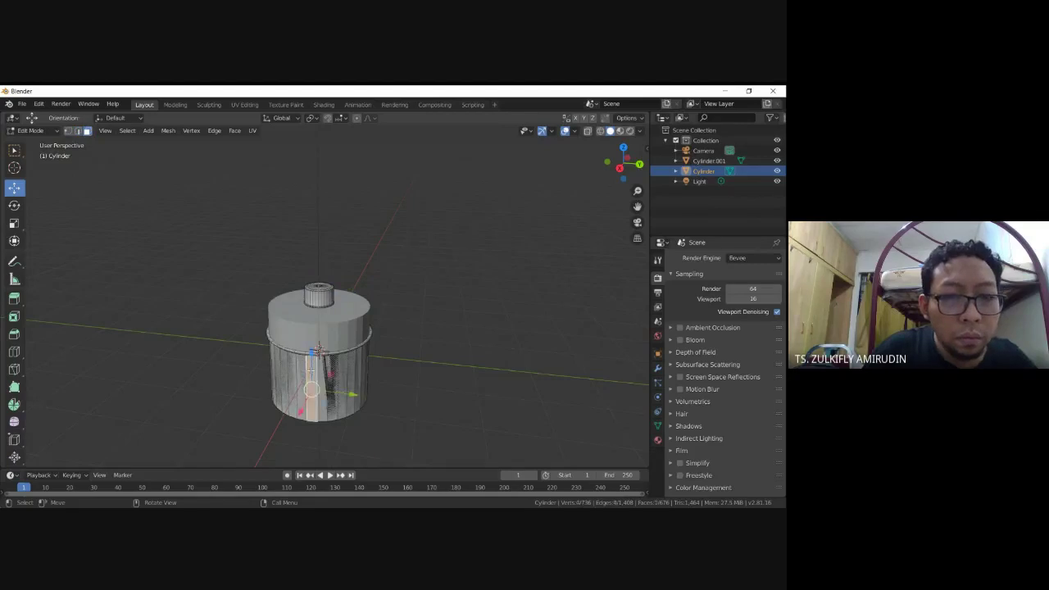
key("a")
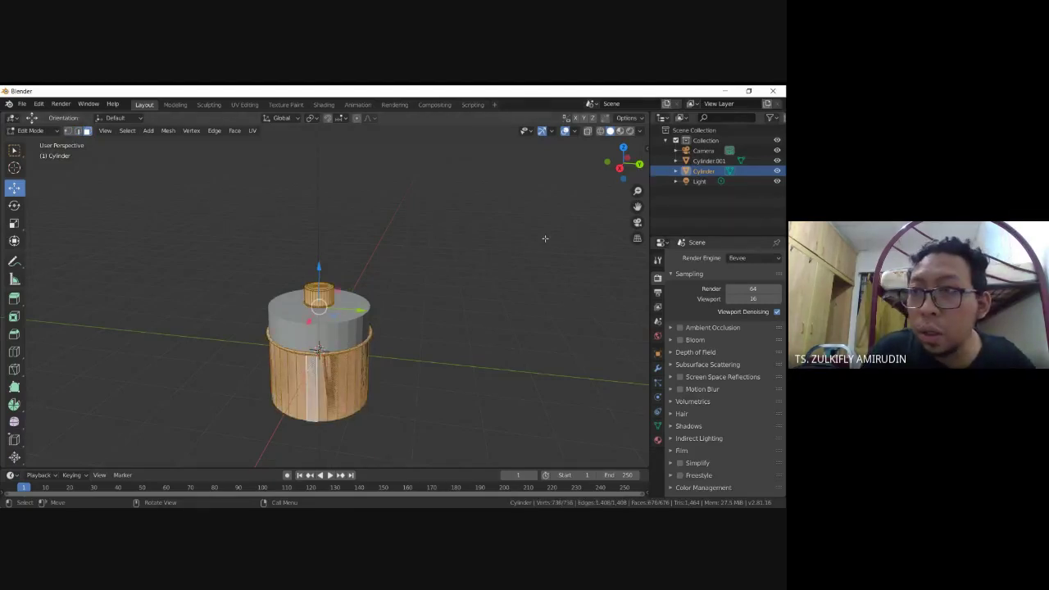
key("alt+a")
left_click(777, 171)
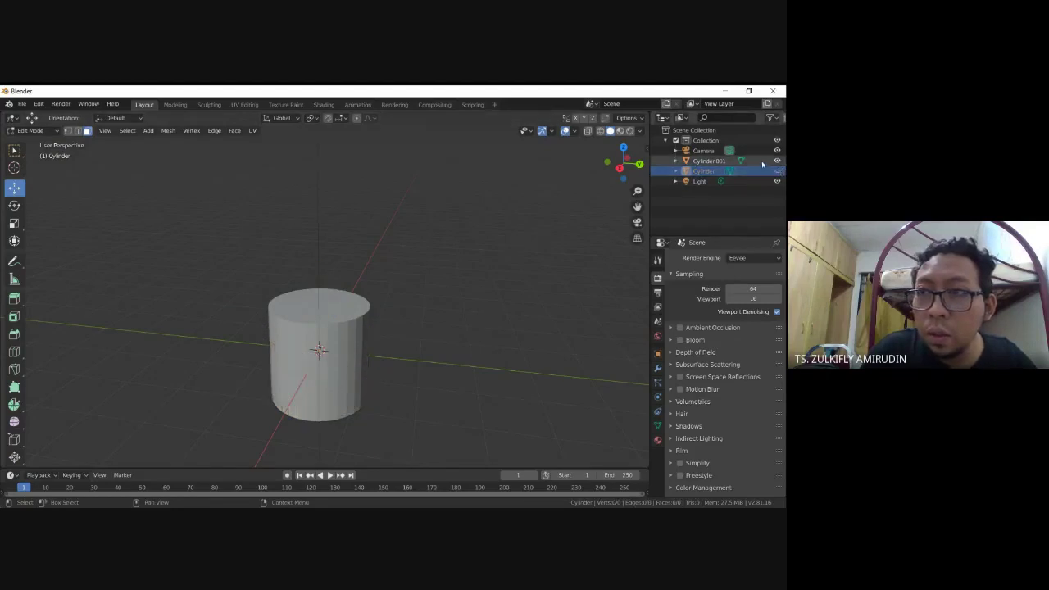
Scale Cylinder.001's whole mesh in Edit Mode down to a tiny pin at the scene centre
left_click(761, 162)
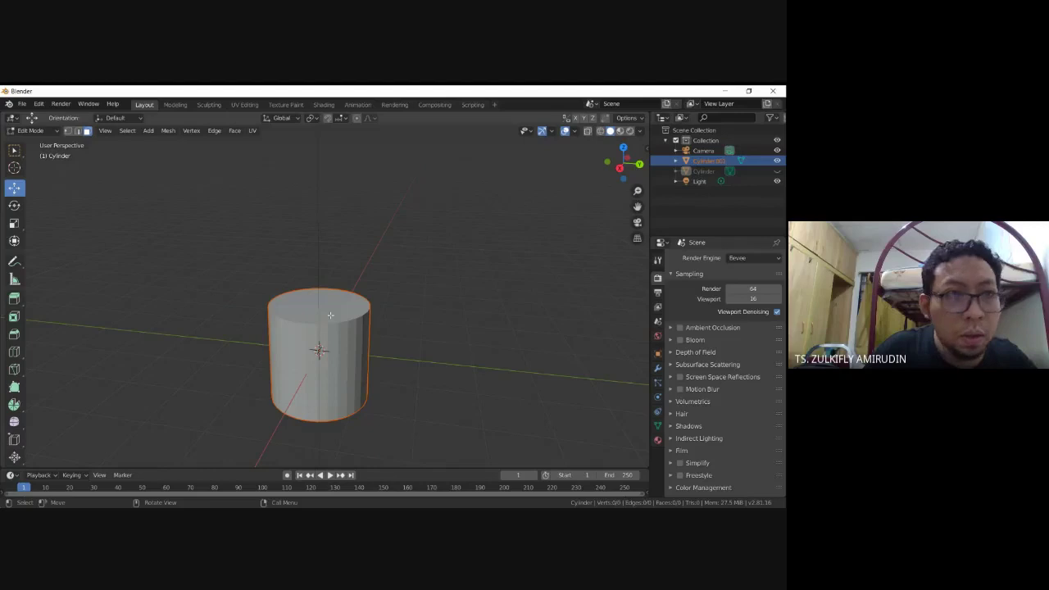
key("Tab")
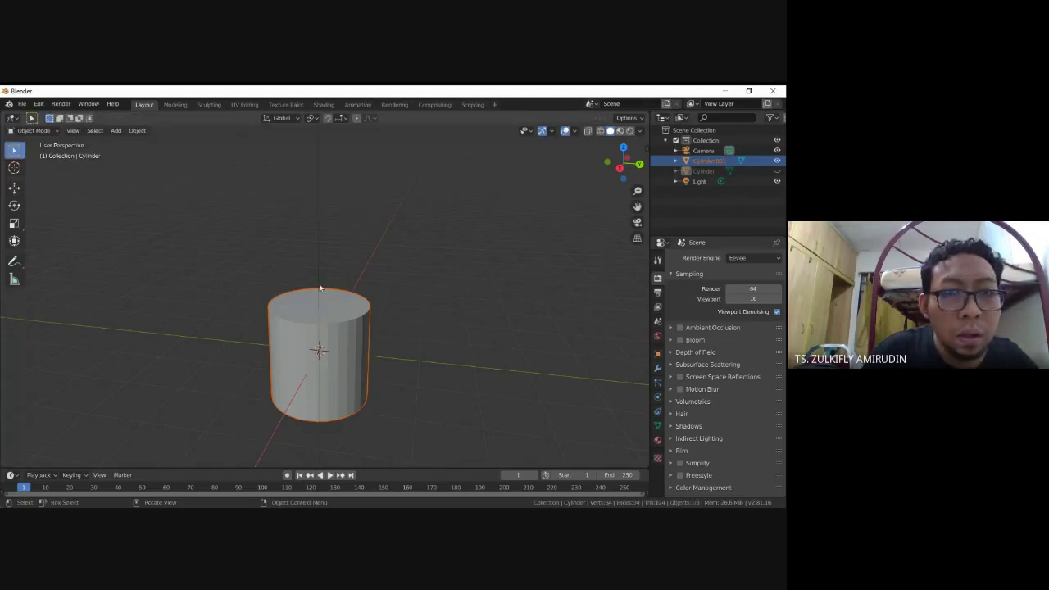
left_click(319, 289)
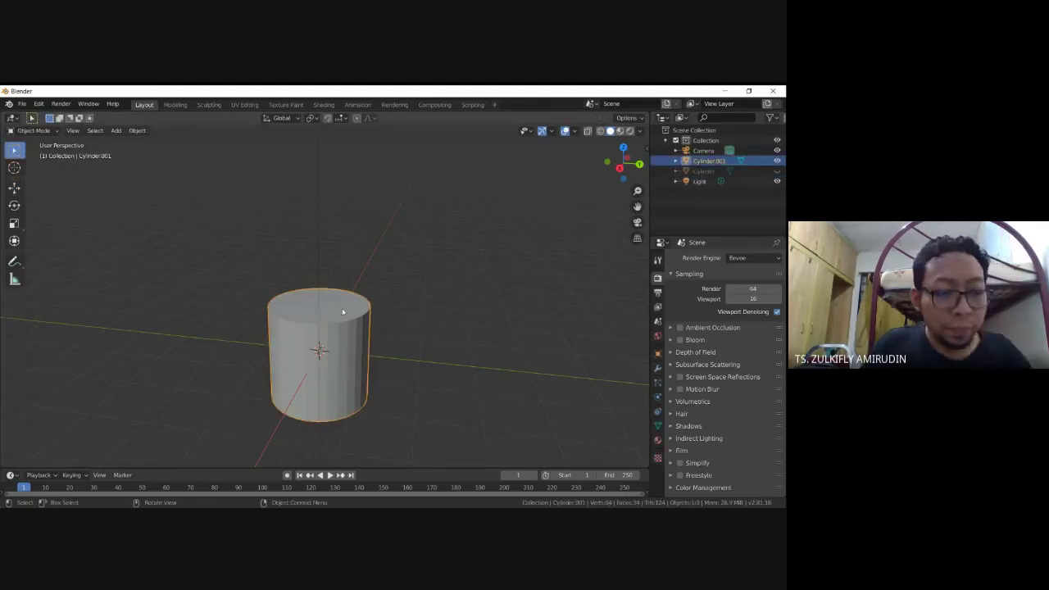
key("Tab")
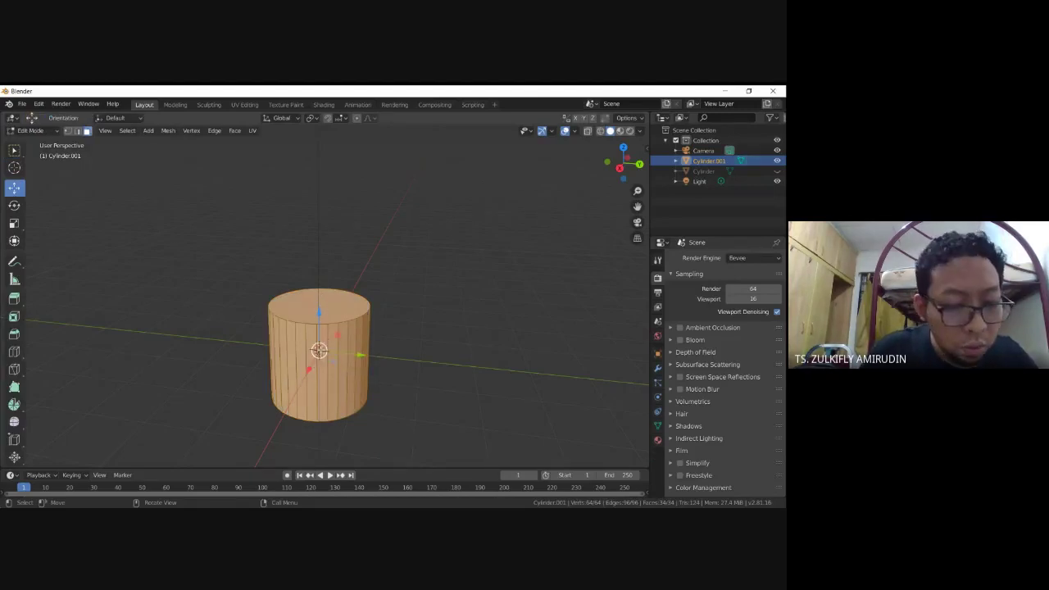
key("s")
key("Escape")
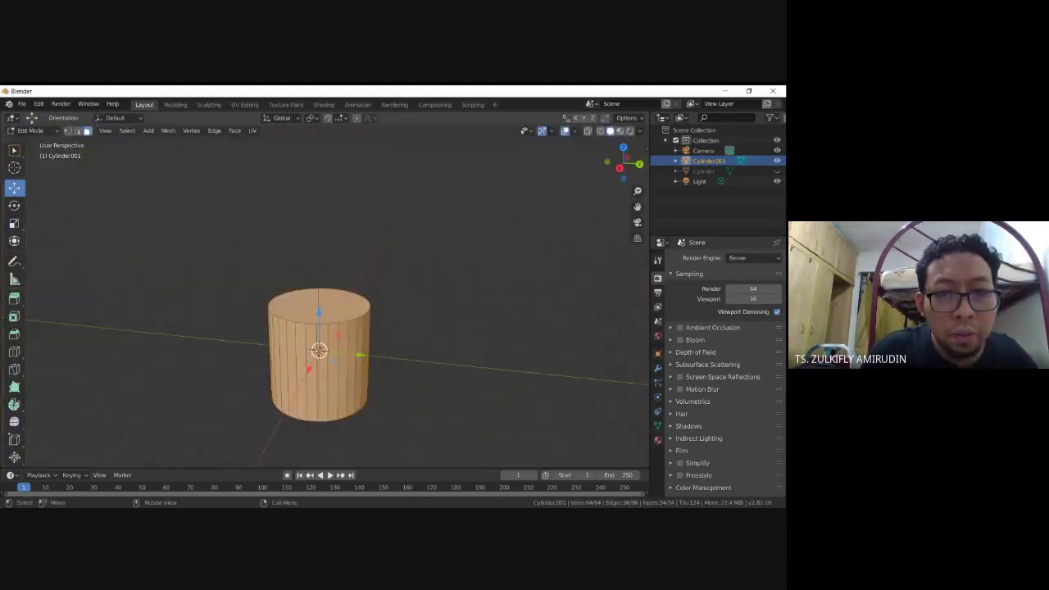
key("s")
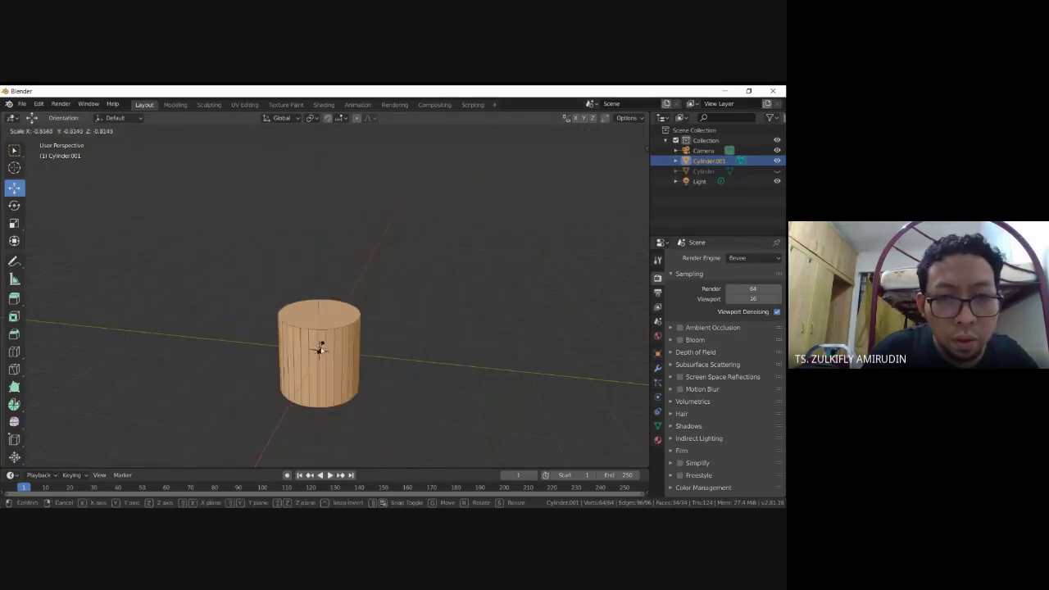
left_click(319, 351)
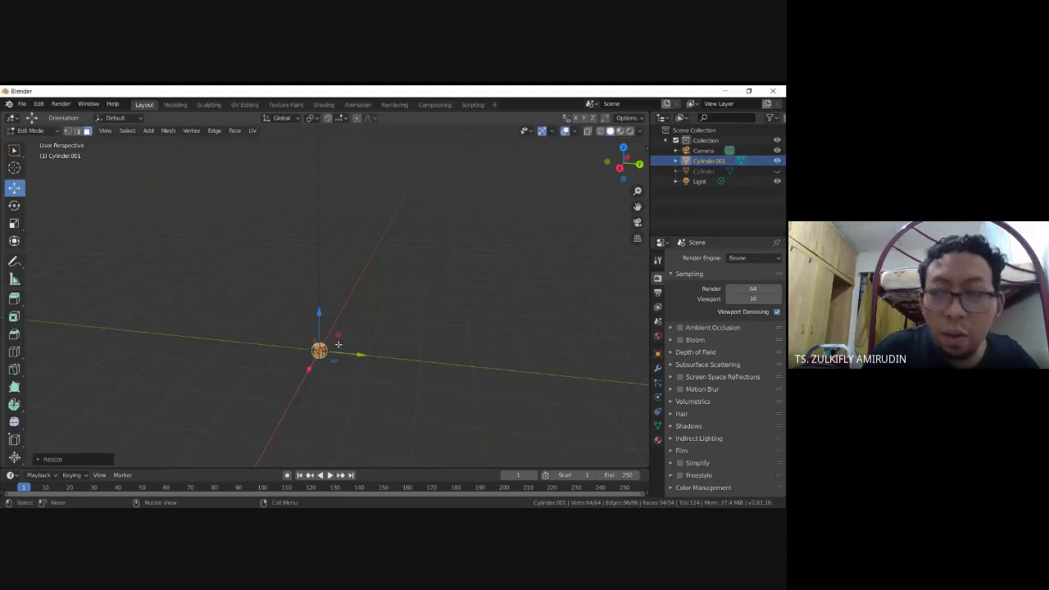
Unhide the container and raise the pin straight up above the knob
left_click(778, 171)
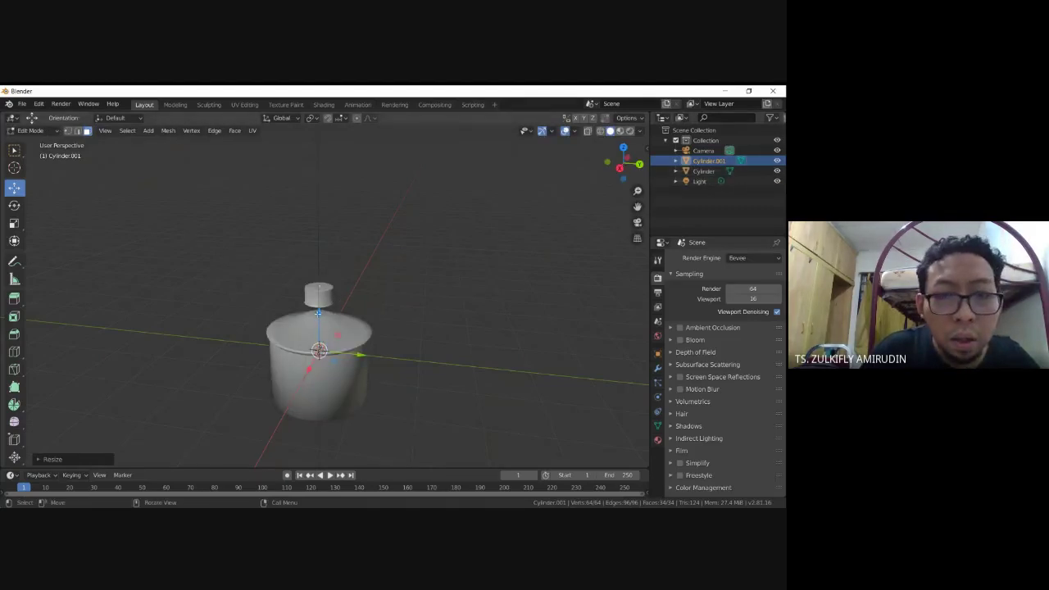
key("g")
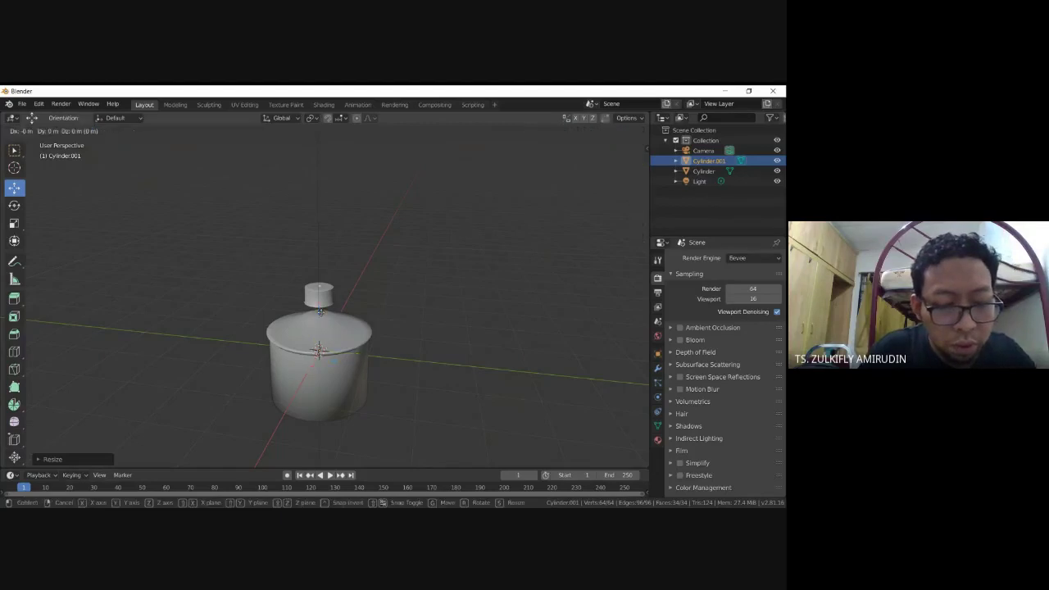
key("z")
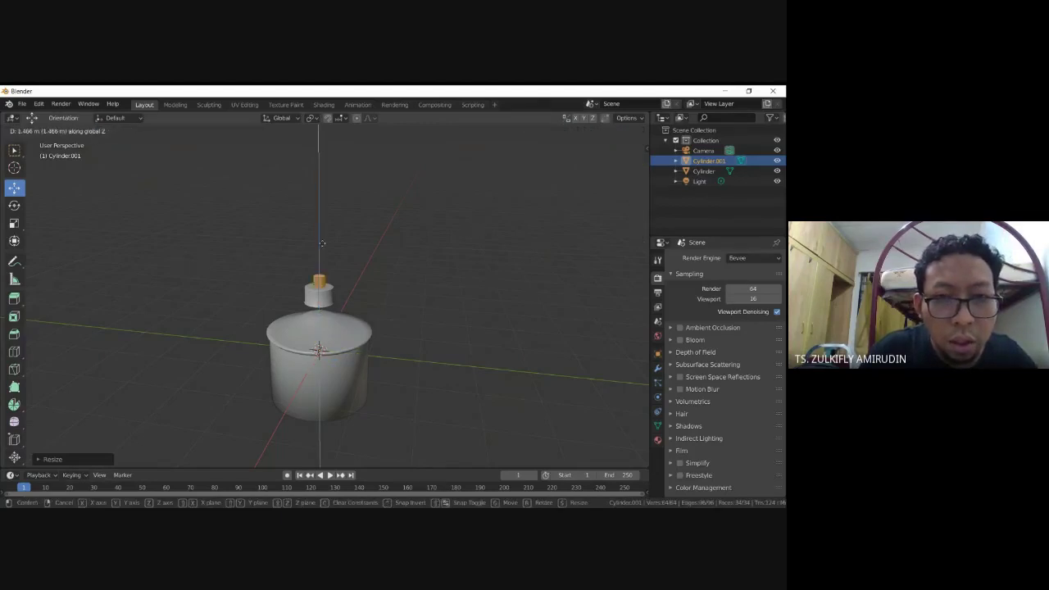
left_click(323, 235)
Switch to top orthographic view and scale the pin down to 0.286 to fit the hole
middle_click_drag(335, 251, 301, 244)
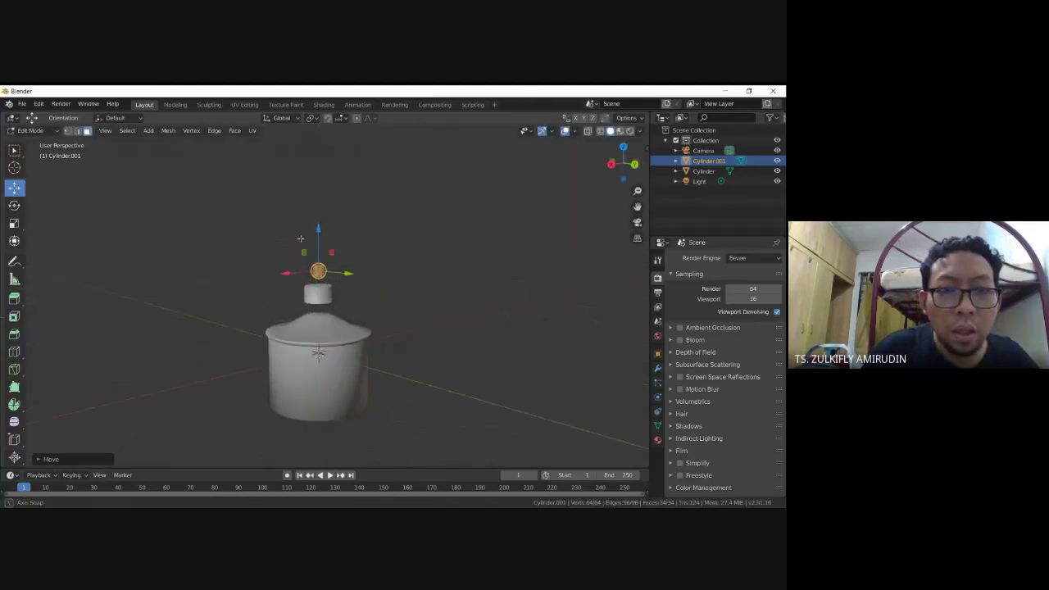
scroll(302, 244, "up", 3)
scroll(302, 243, "up", 5)
scroll(303, 243, "up", 1)
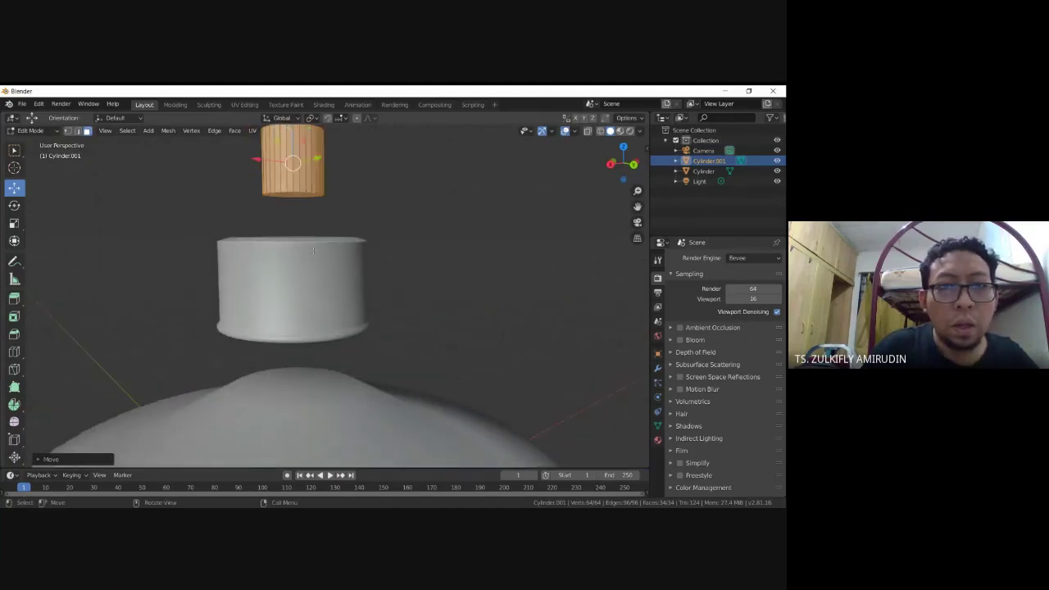
mouse_move(305, 244)
middle_mouse_down()
mouse_move(353, 202)
mouse_move(453, 233)
mouse_move(448, 240)
middle_mouse_up()
scroll(354, 200, "down", 1)
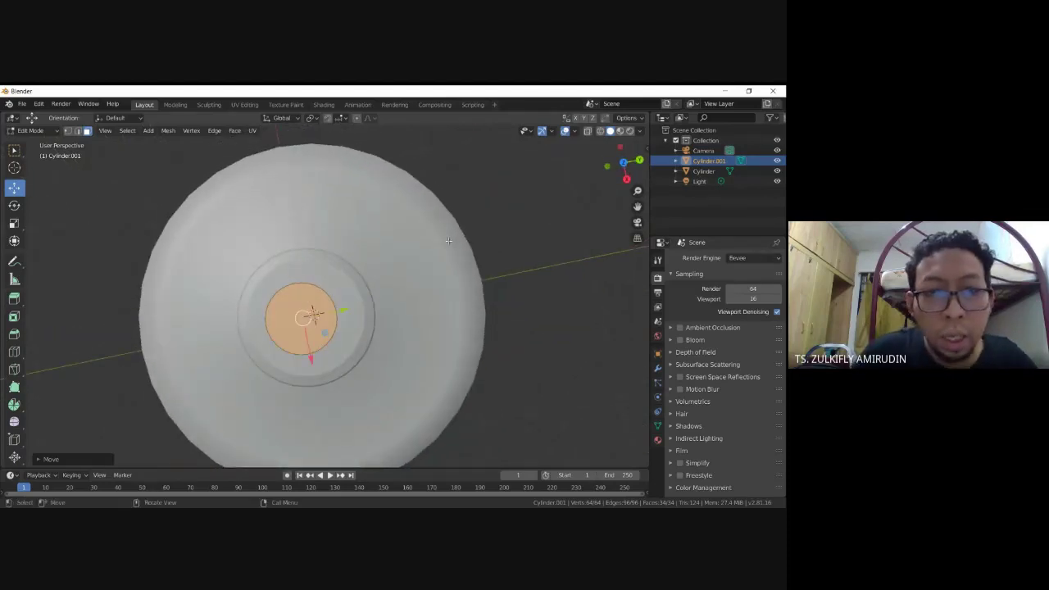
key("KP_7")
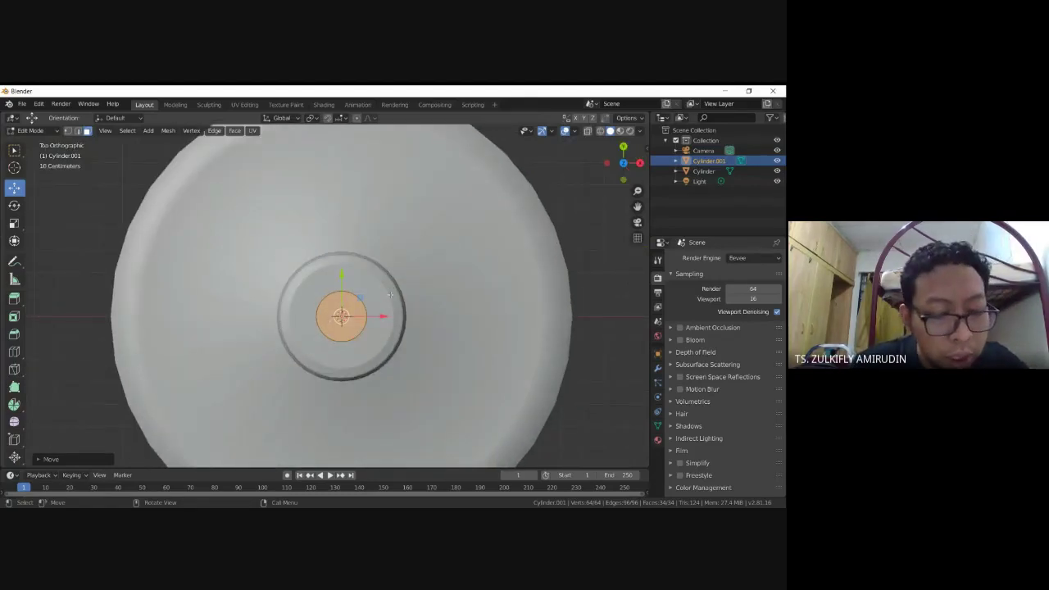
key("s")
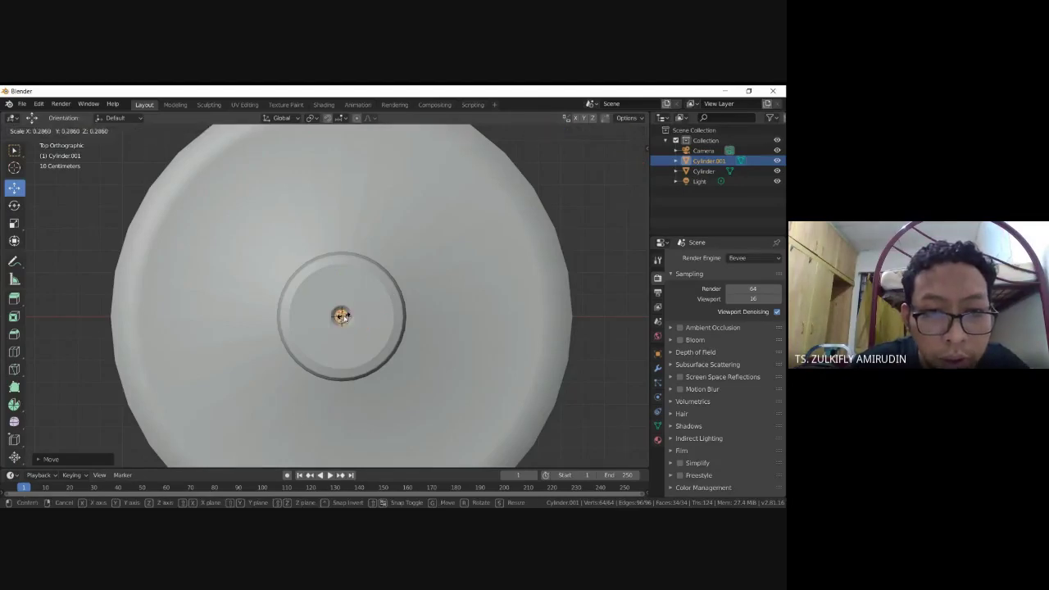
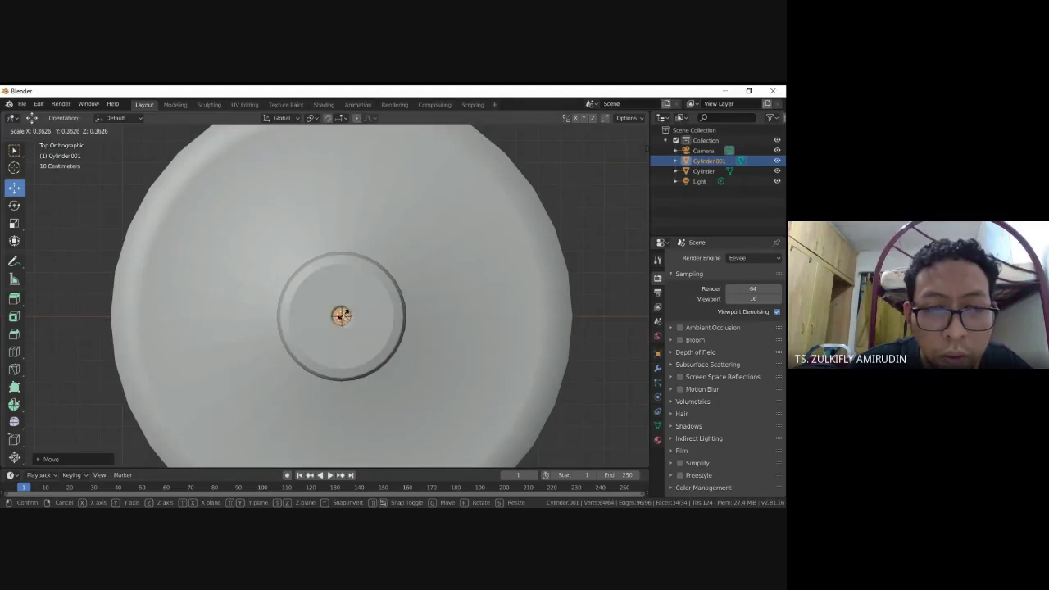
Lengthen the thin cylinder by moving only its top face up along Z
left_click(342, 316)
middle_click_drag(342, 316, 338, 447)
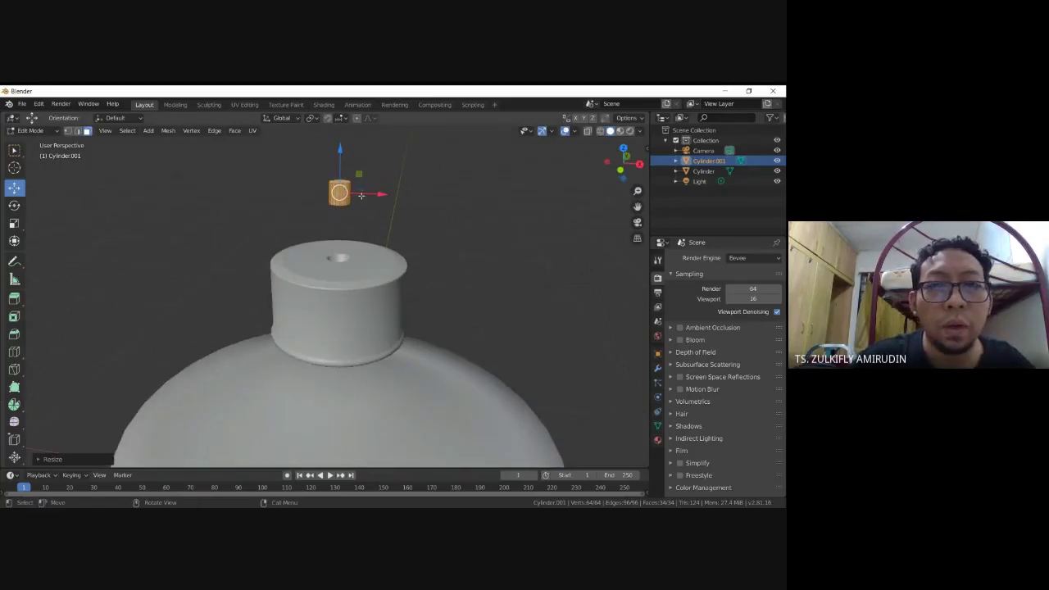
middle_click_drag(361, 195, 361, 187)
key("alt+a")
left_click(340, 191)
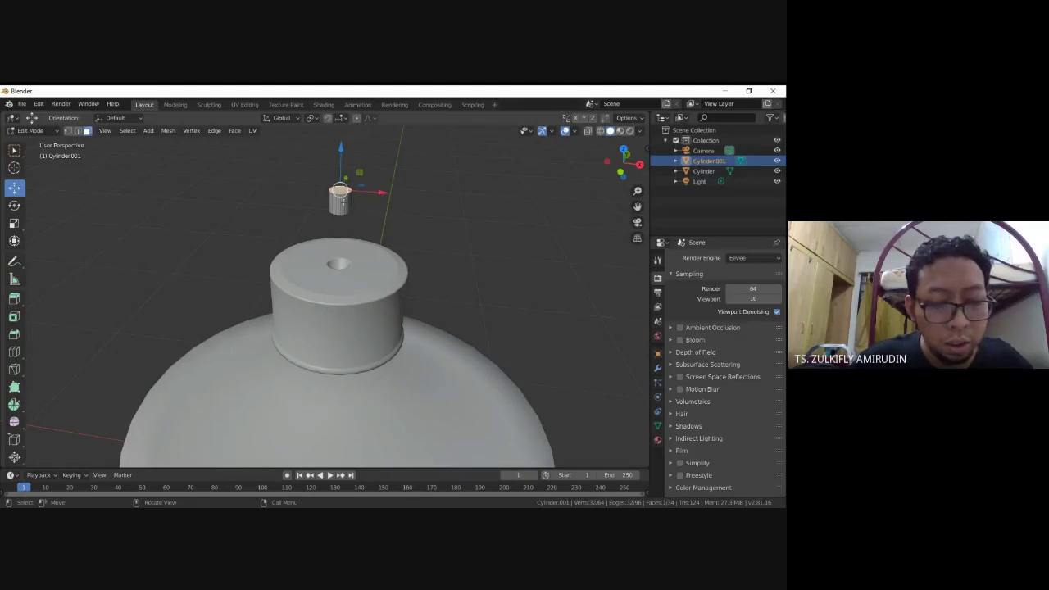
key("g")
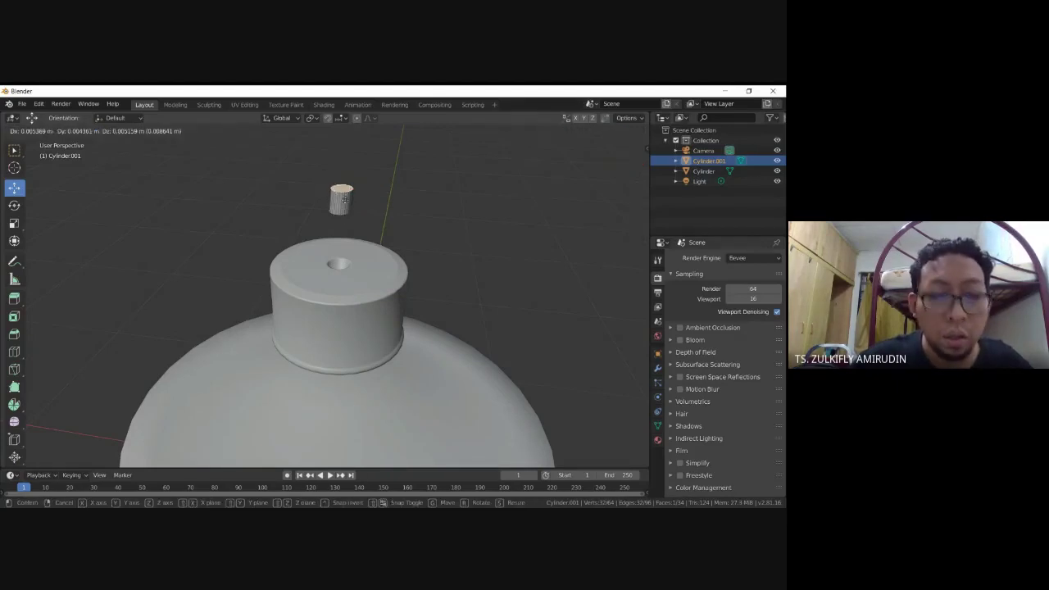
key("z")
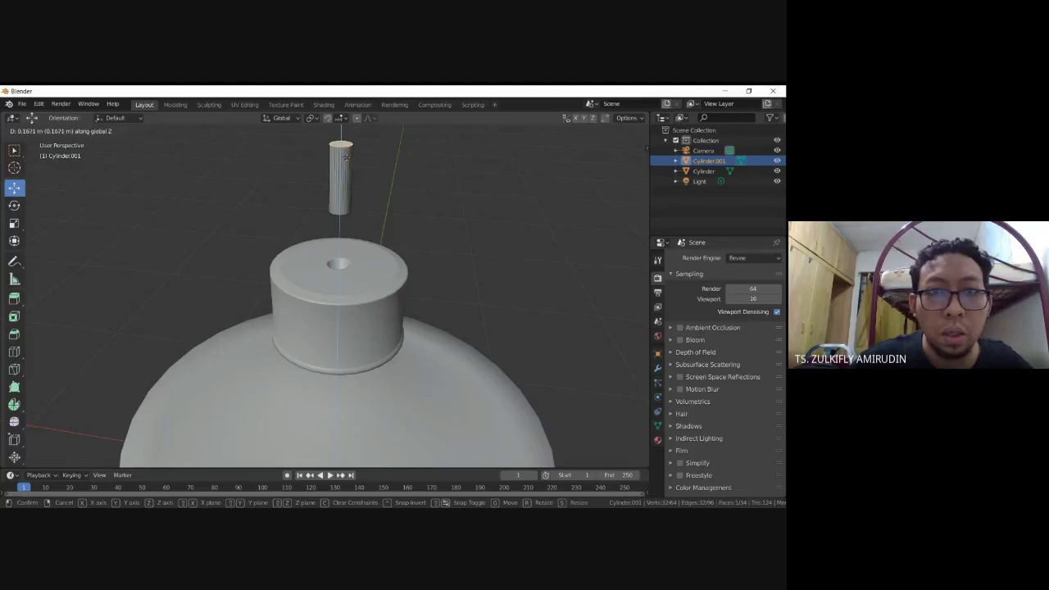
left_click(344, 146)
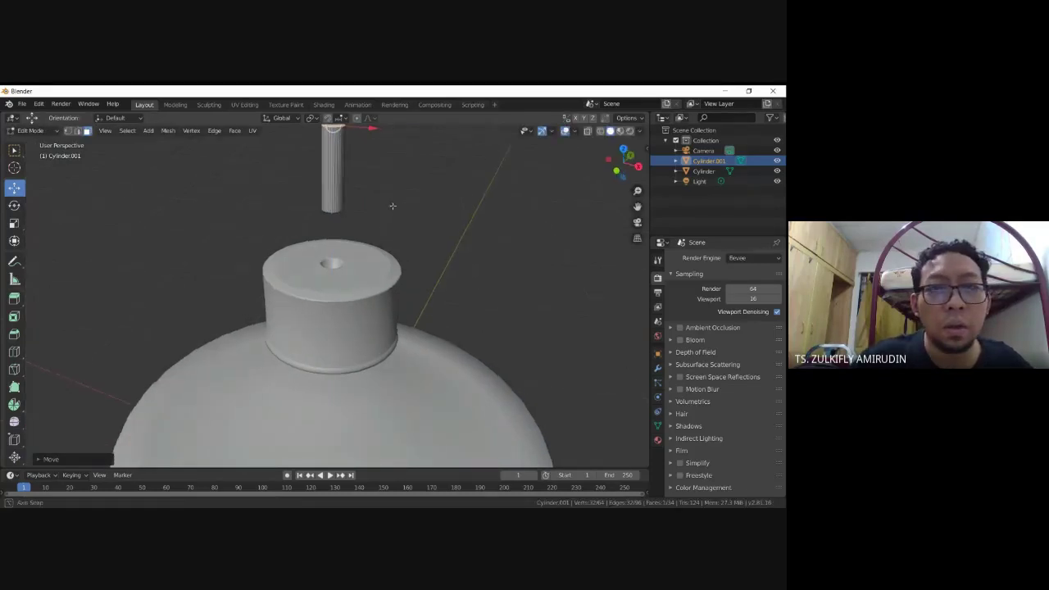
Lower the whole thin cylinder along Z into the cap's centre hole
middle_click_drag(408, 208, 366, 222)
key("a")
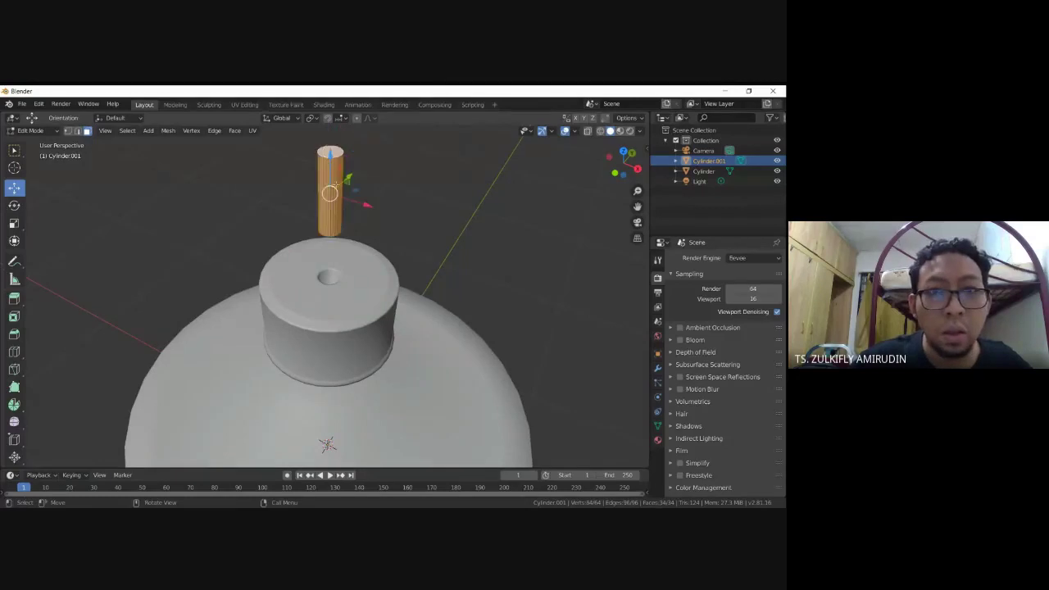
key("s")
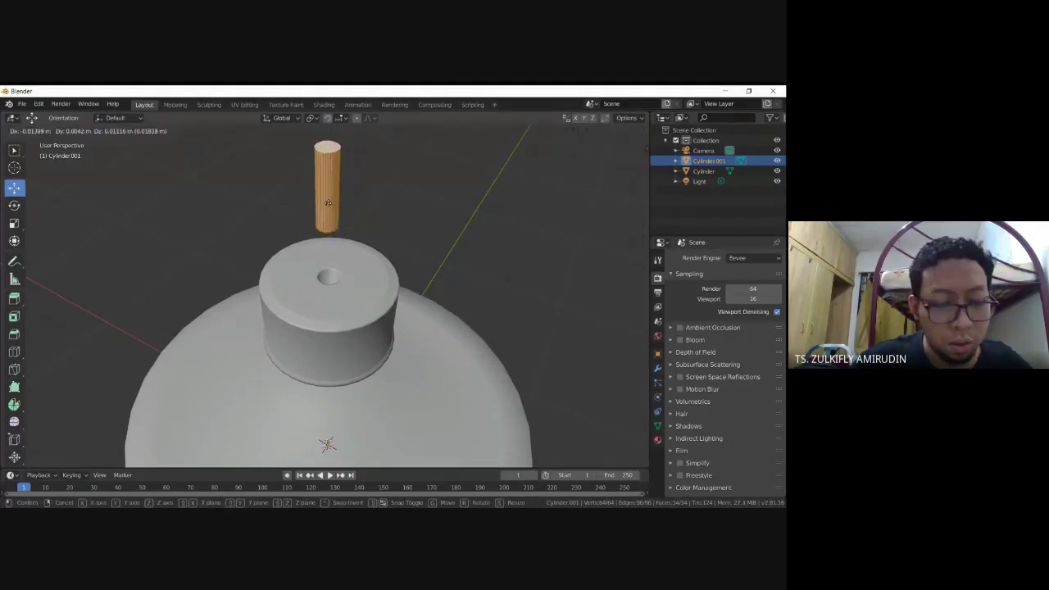
key("Escape")
key("g")
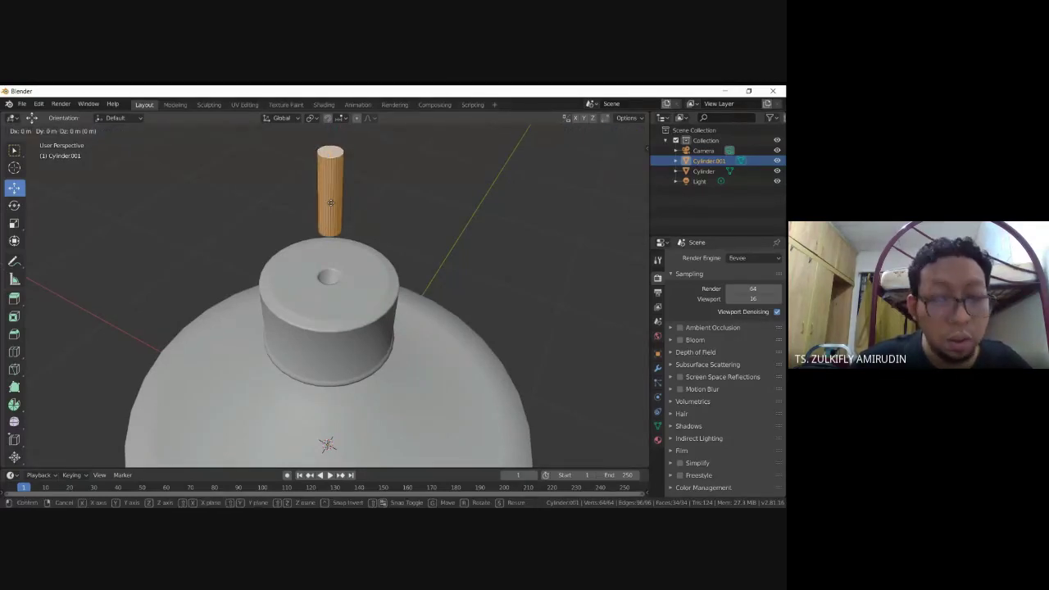
key("z")
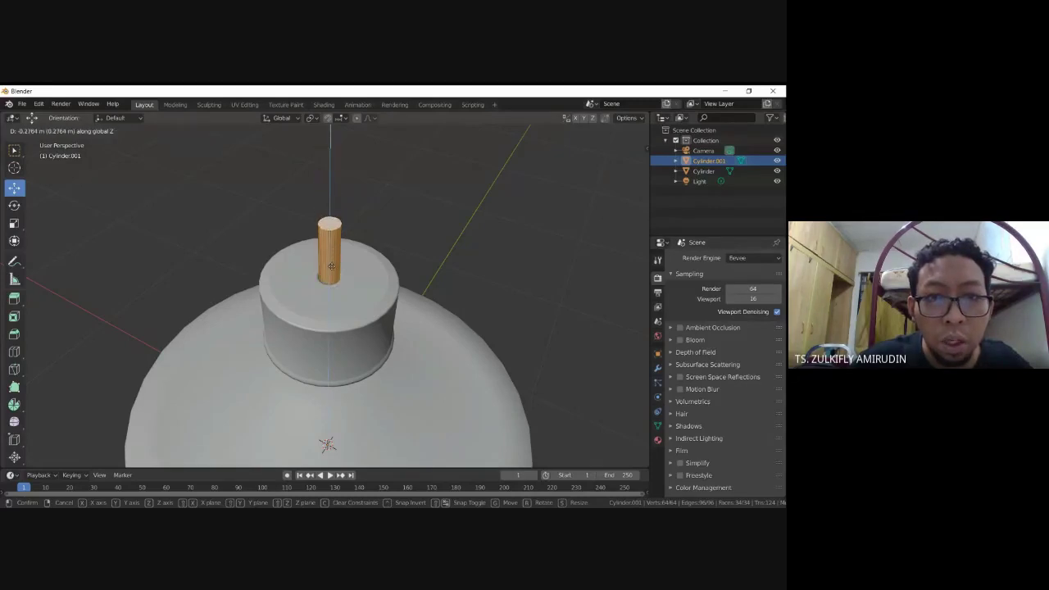
left_click(331, 266)
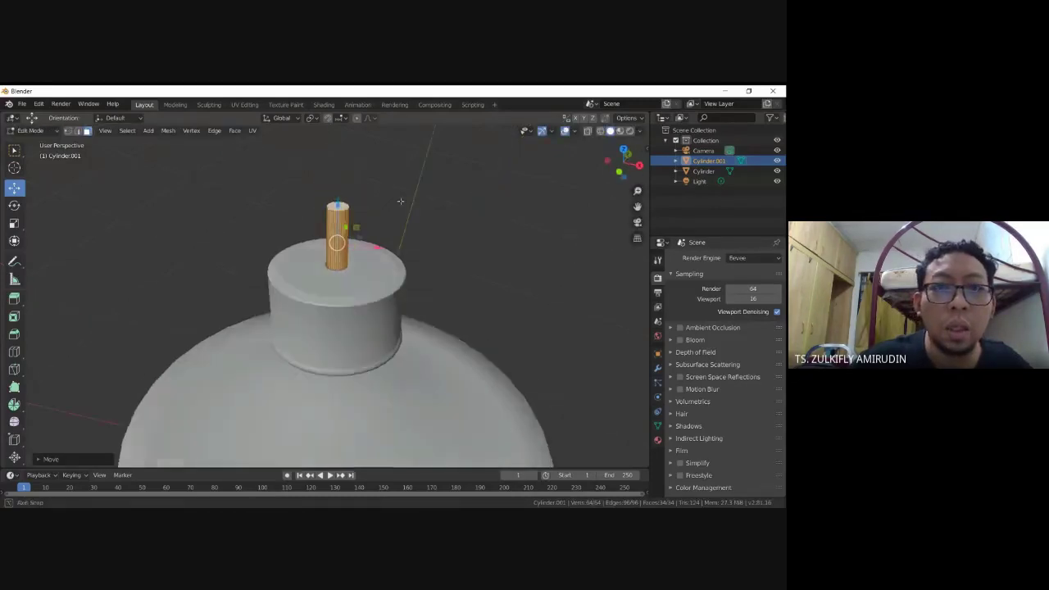
mouse_move(331, 267)
middle_mouse_down()
mouse_move(366, 189)
mouse_move(408, 205)
middle_mouse_up()
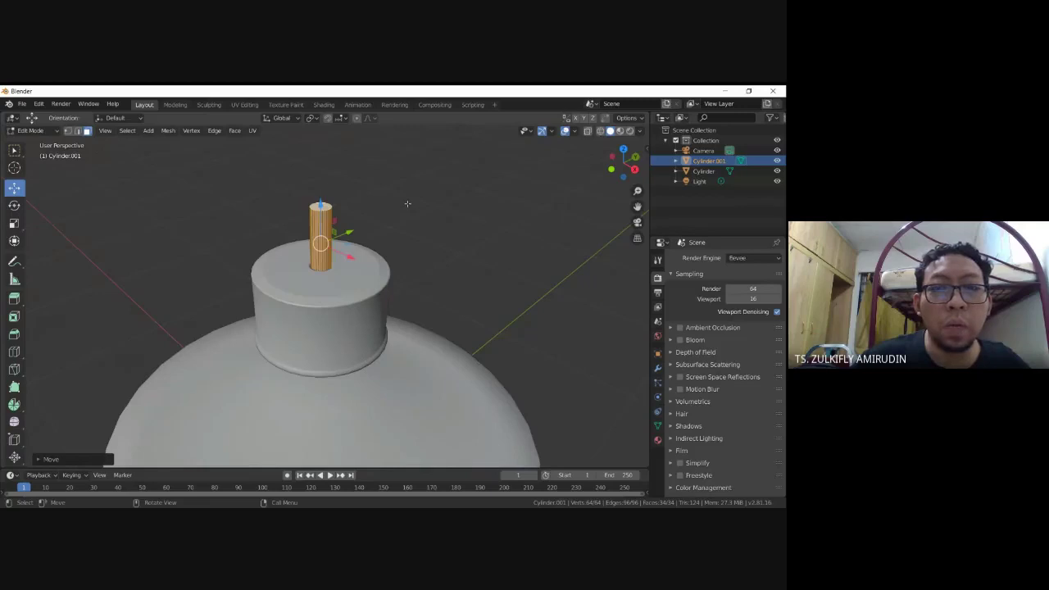
left_click(408, 203)
scroll(316, 175, "up", 2)
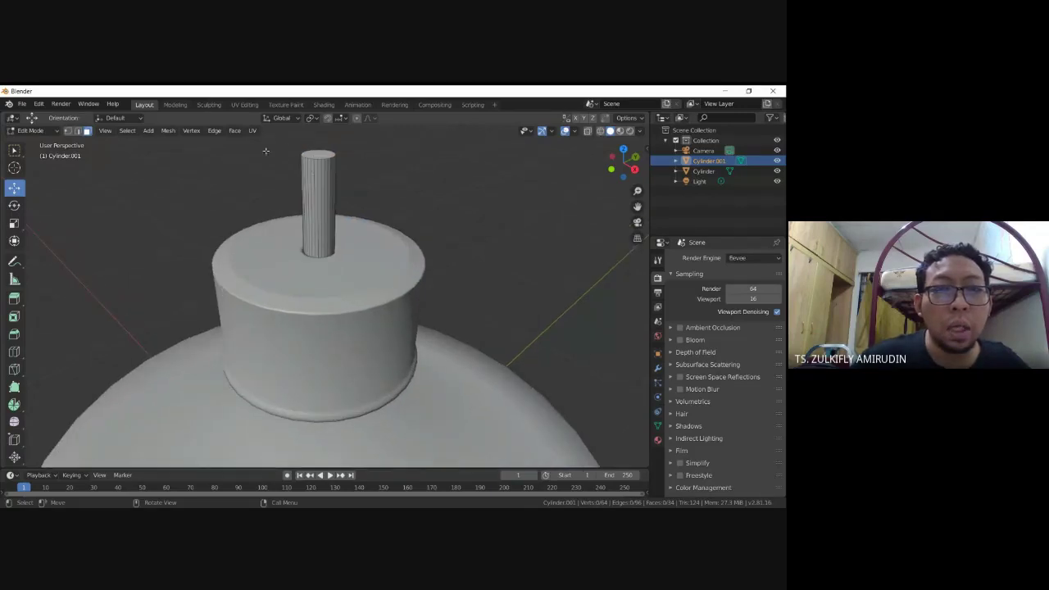
middle_click_drag(265, 150, 270, 181)
Extrude a thin rim on the cylinder's top face and sink the inner face to hollow it
left_click(327, 235)
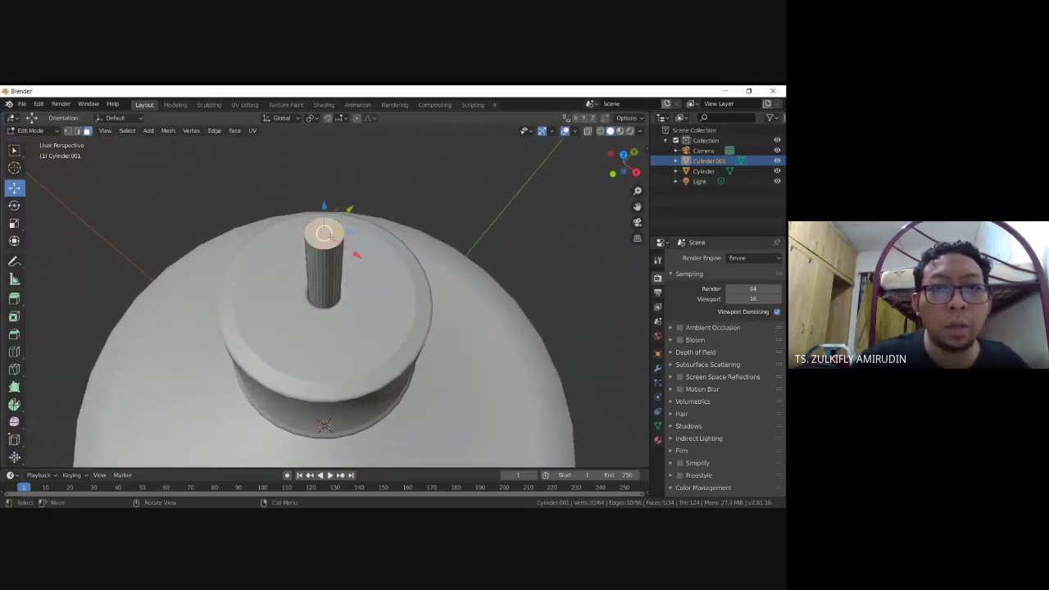
key("e")
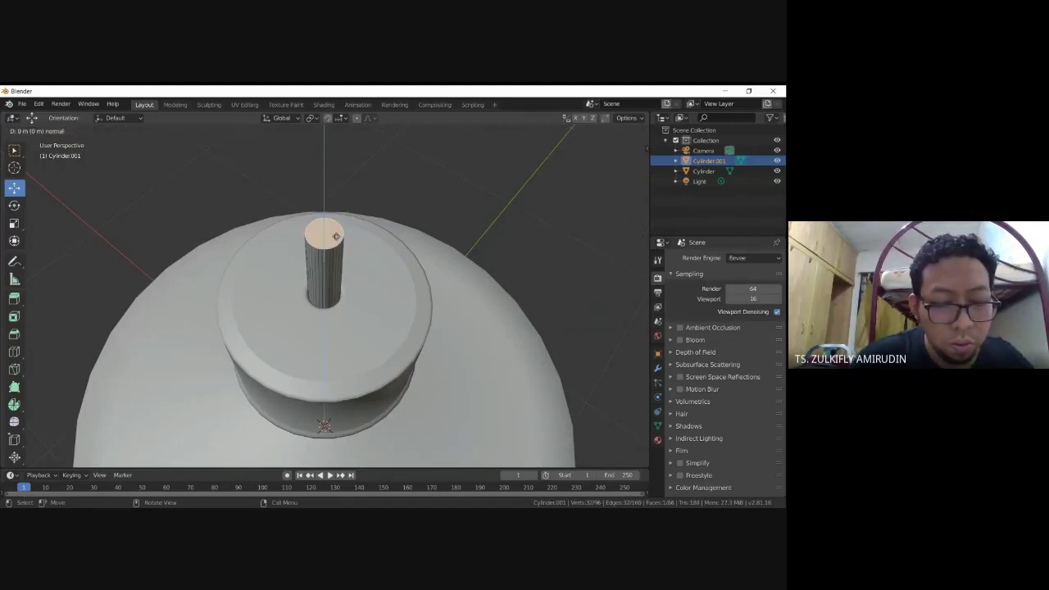
key("s")
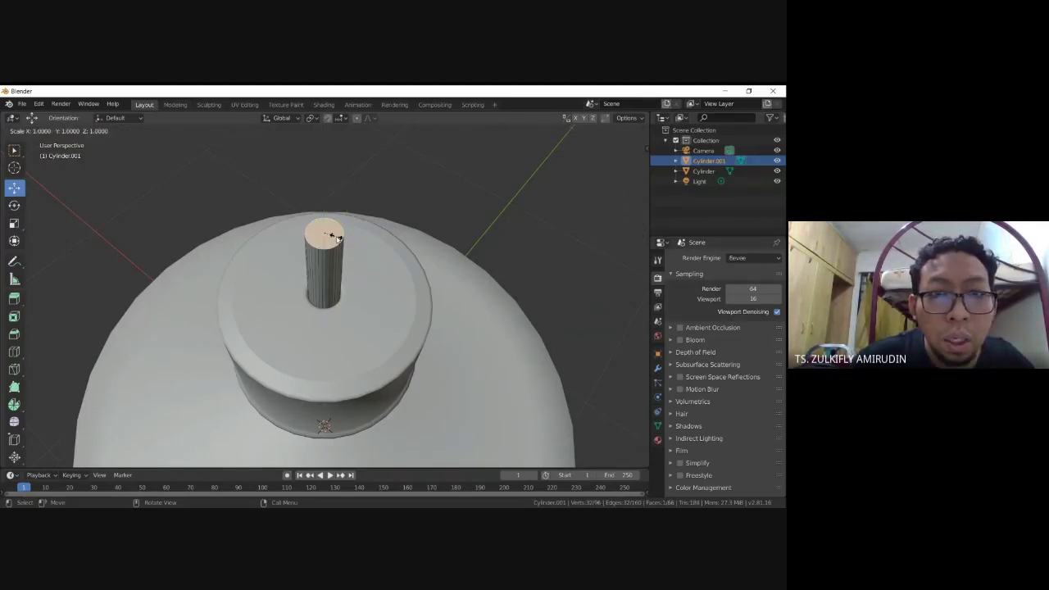
key("Escape")
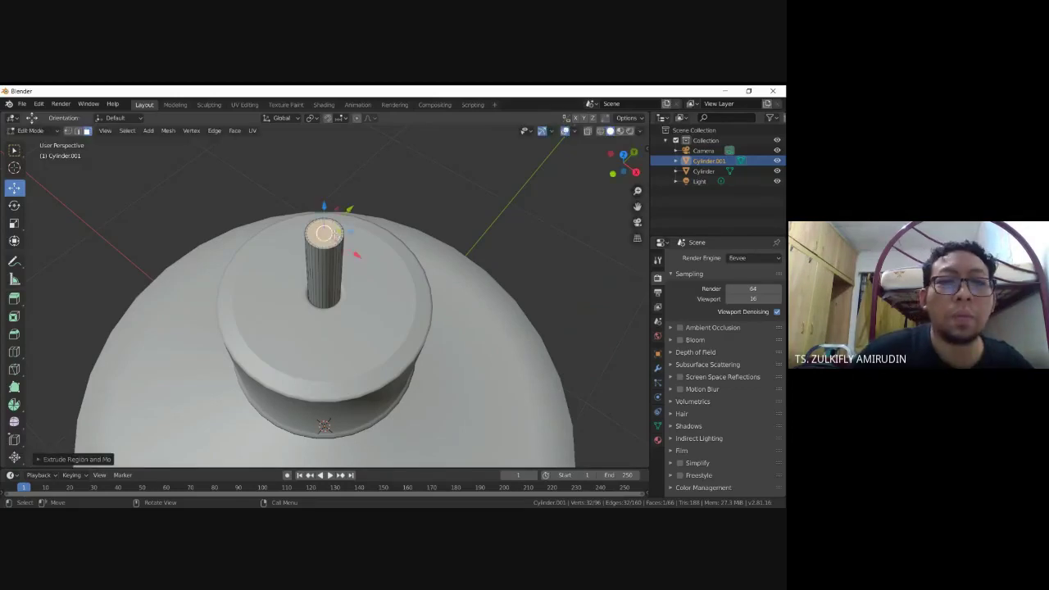
scroll(325, 222, "up", 3)
middle_click_drag(339, 179, 341, 184)
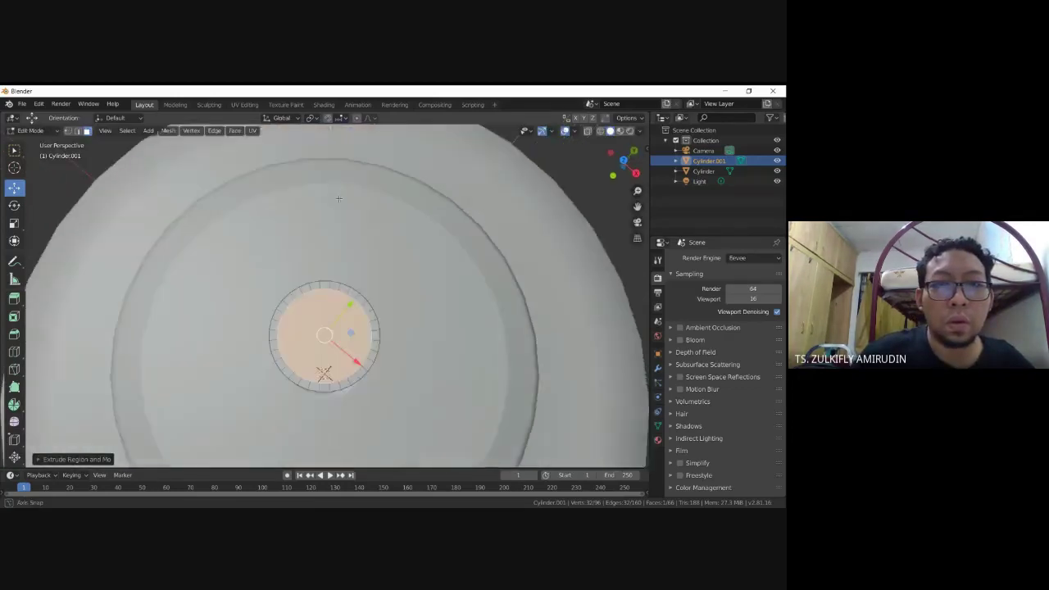
key("e")
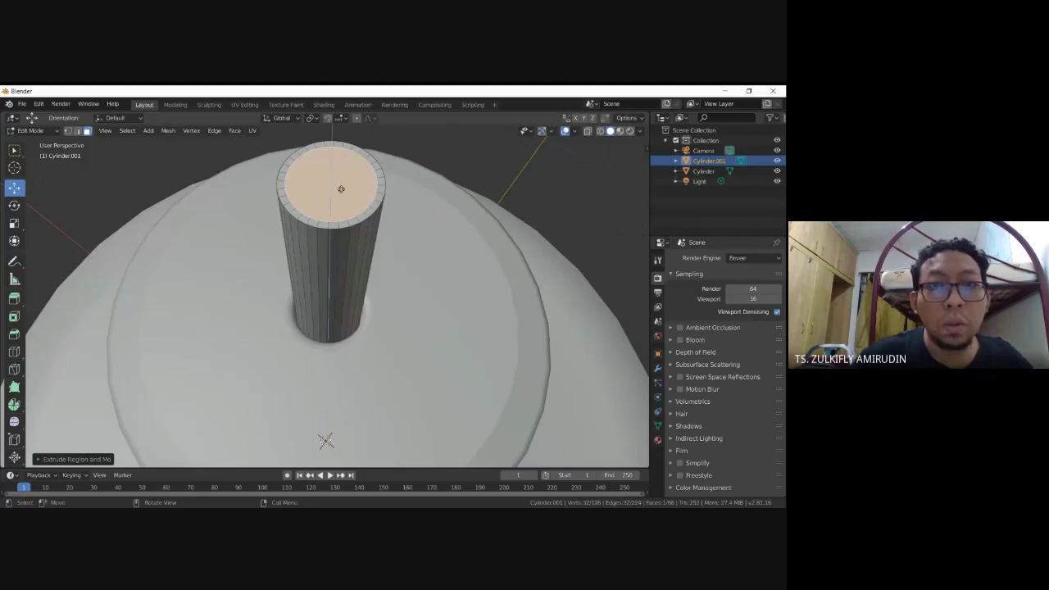
key("g")
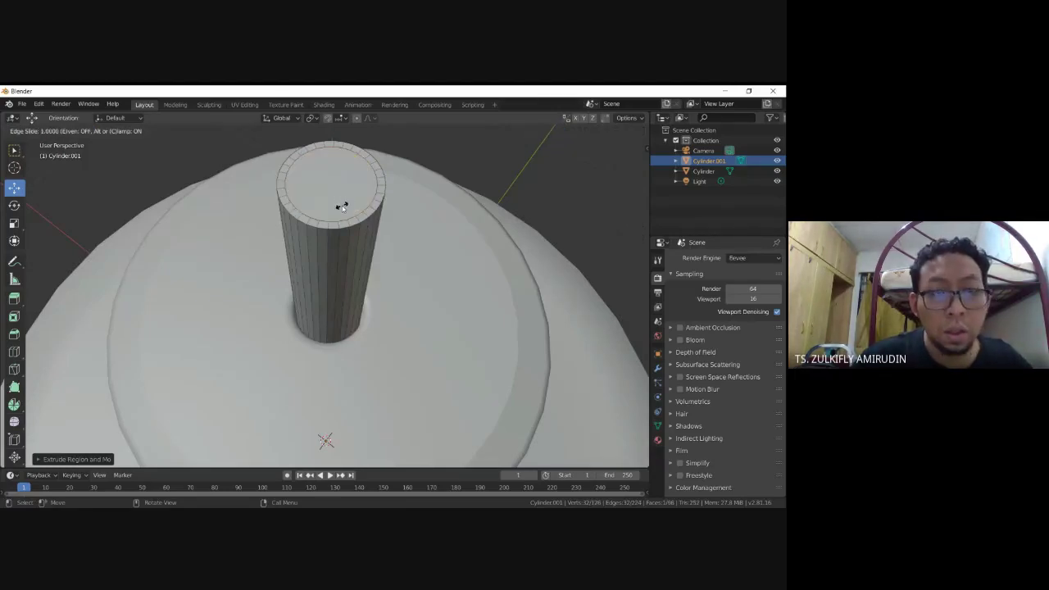
left_click(342, 205)
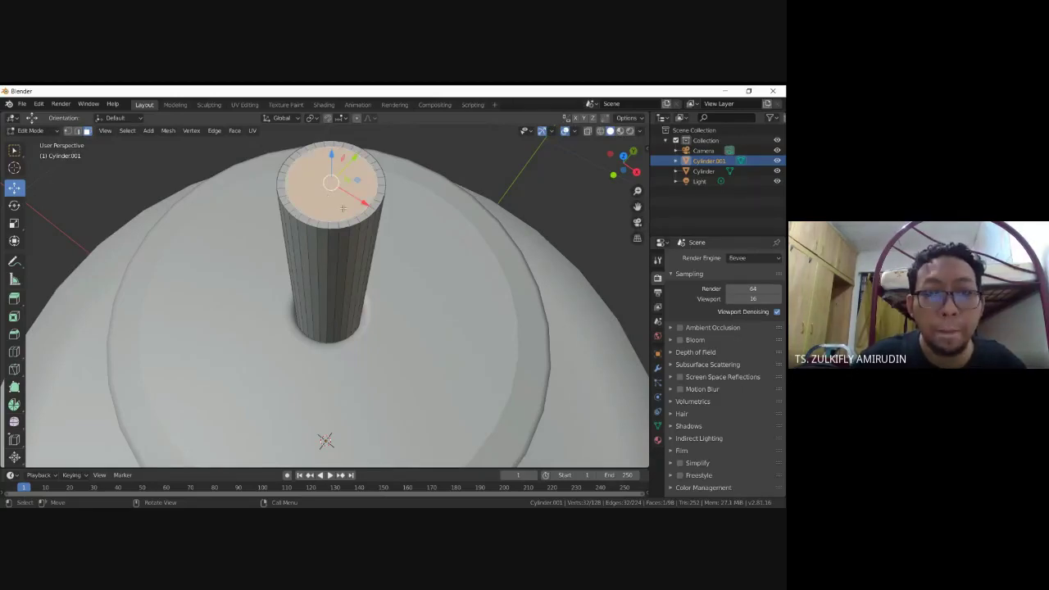
key("g")
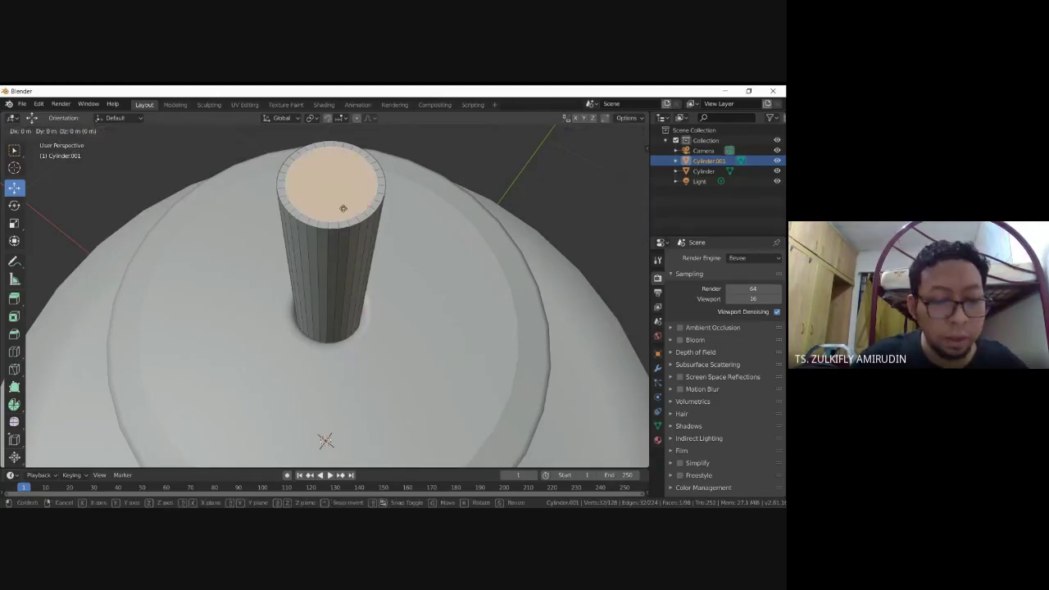
key("z")
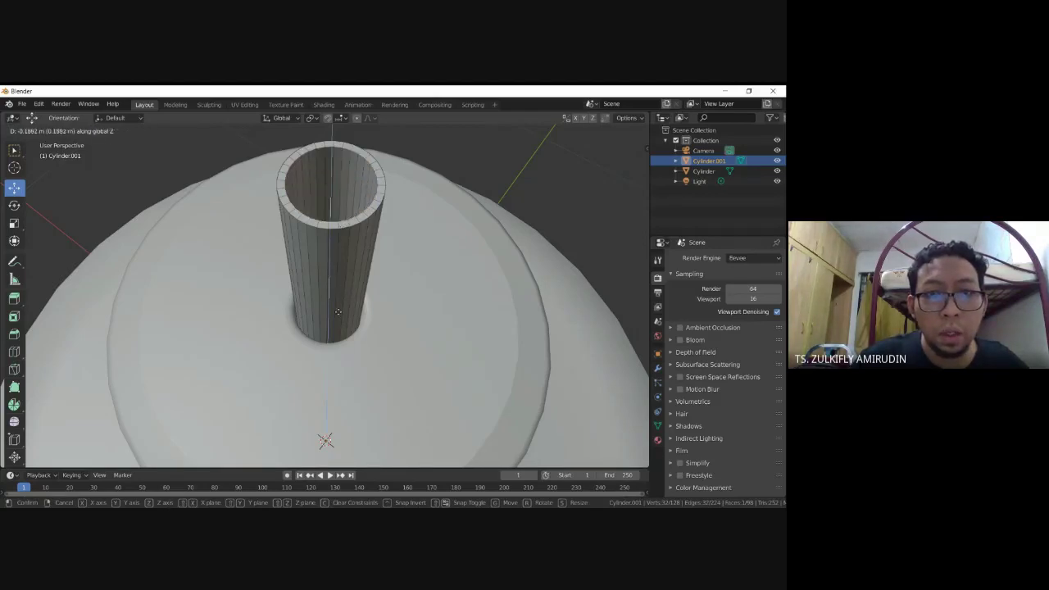
left_click(336, 334)
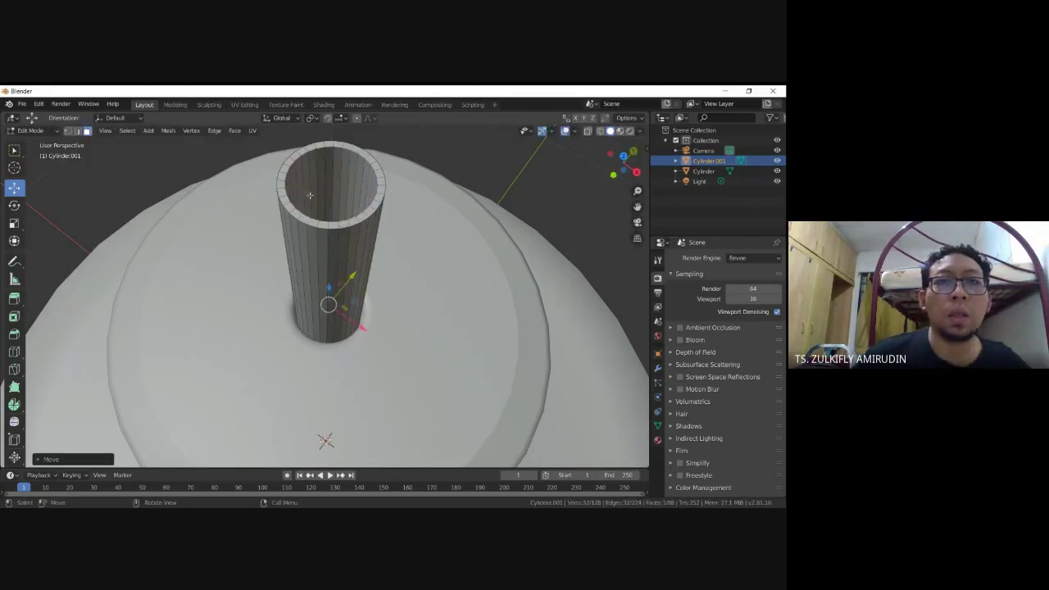
Apply Shade Smooth to the stem tube, inspect it, then go back into Edit Mode
key("Tab")
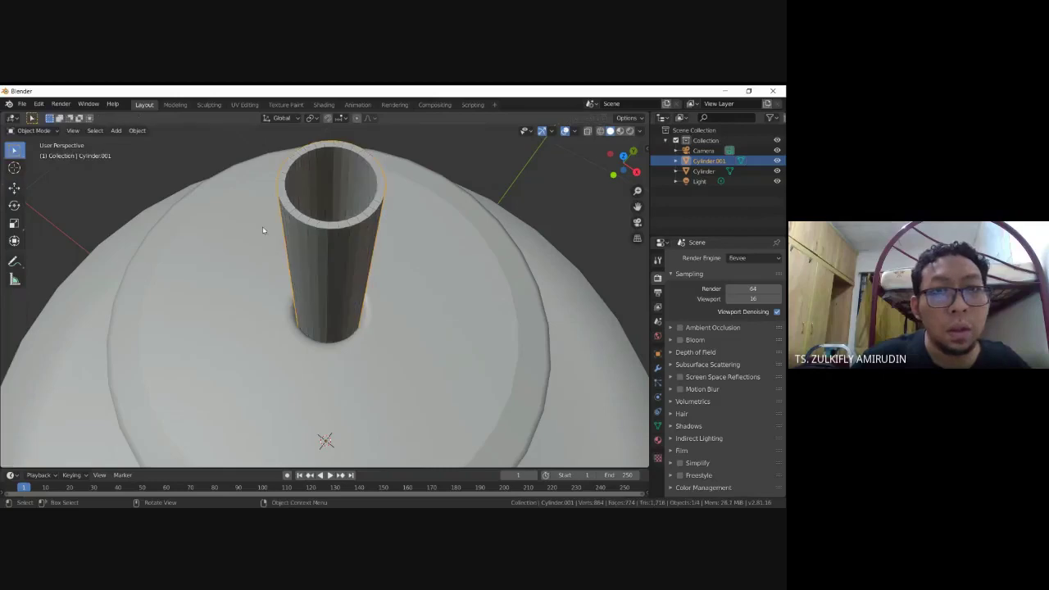
right_click(310, 256)
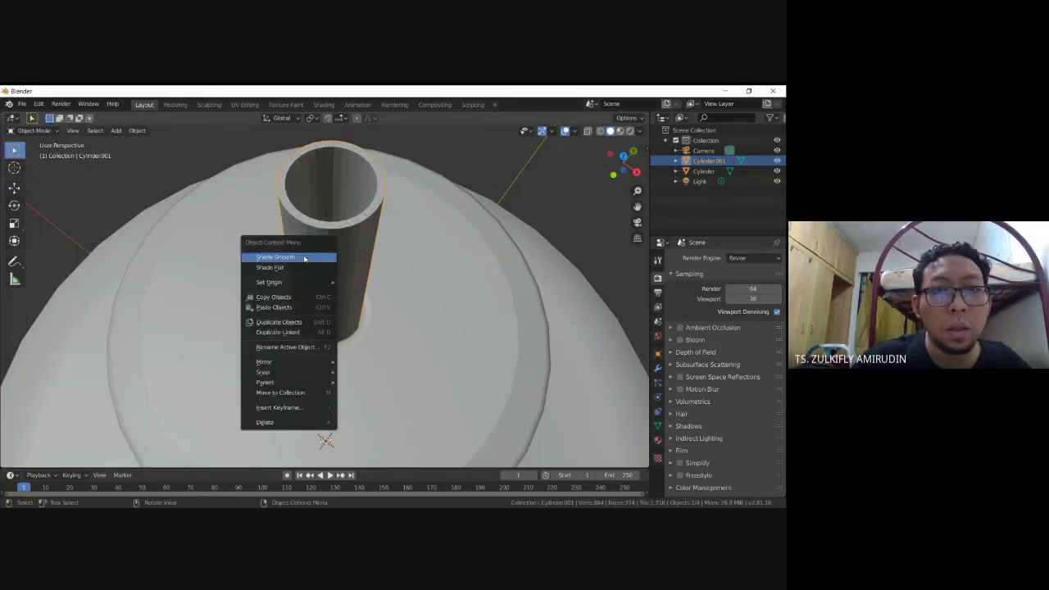
left_click(312, 259)
scroll(270, 203, "down", 4)
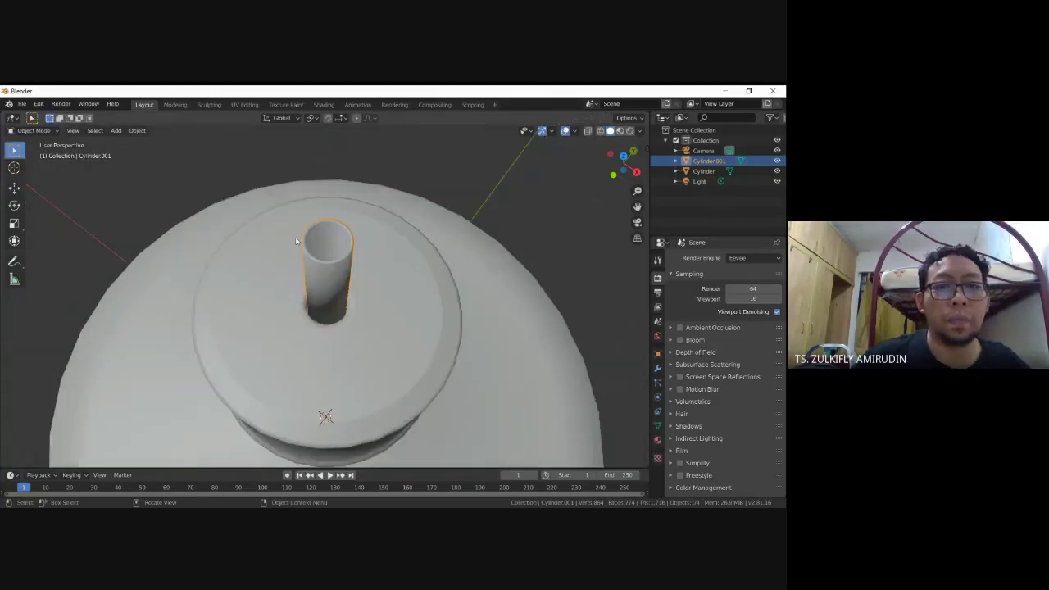
mouse_move(295, 237)
middle_mouse_down()
mouse_move(265, 200)
mouse_move(276, 244)
mouse_move(458, 244)
middle_mouse_up()
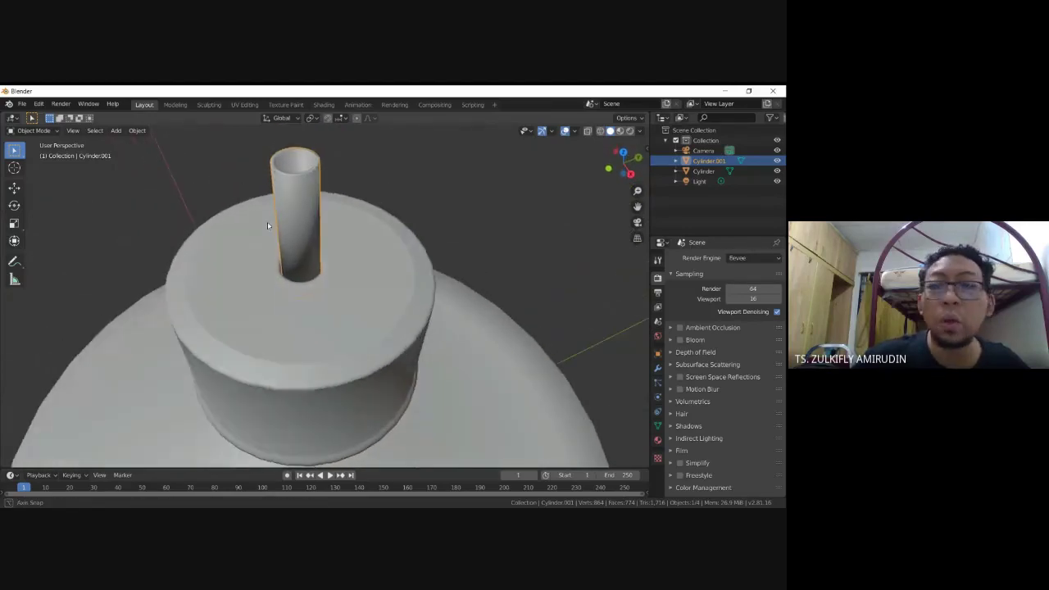
mouse_move(304, 207)
middle_mouse_down()
mouse_move(298, 175)
mouse_move(307, 170)
middle_mouse_up()
scroll(302, 201, "up", 2)
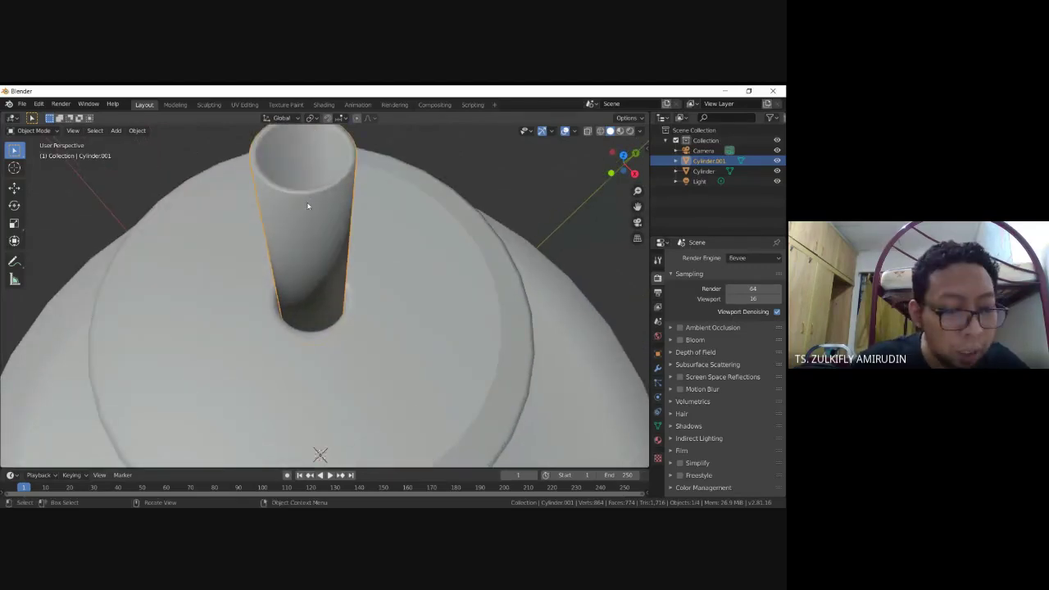
key("Tab")
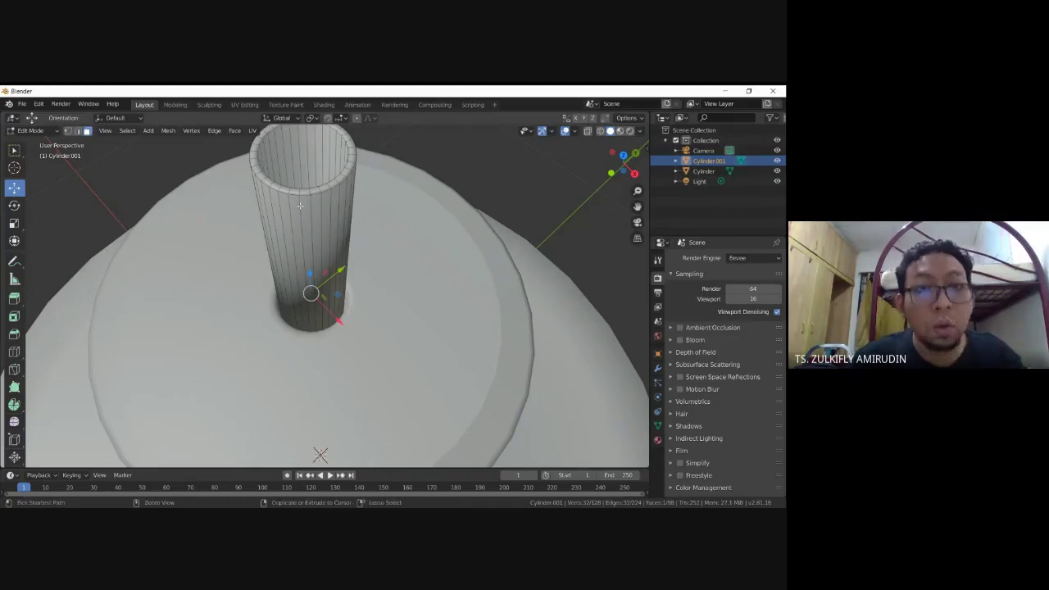
Add loop cuts around the thin tube, placing one near its top rim
key("ctrl+r")
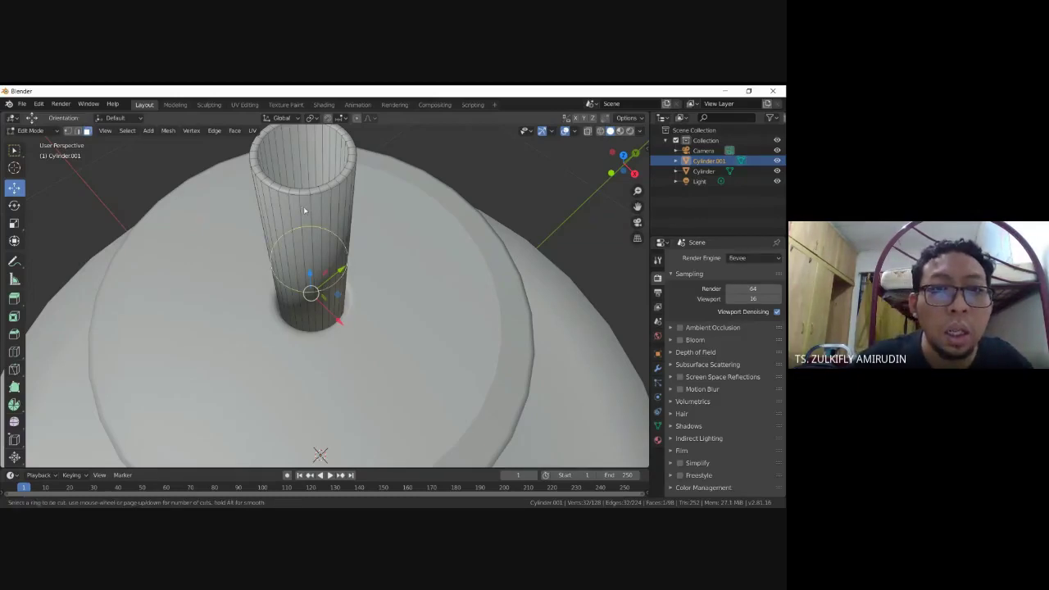
left_click(304, 210)
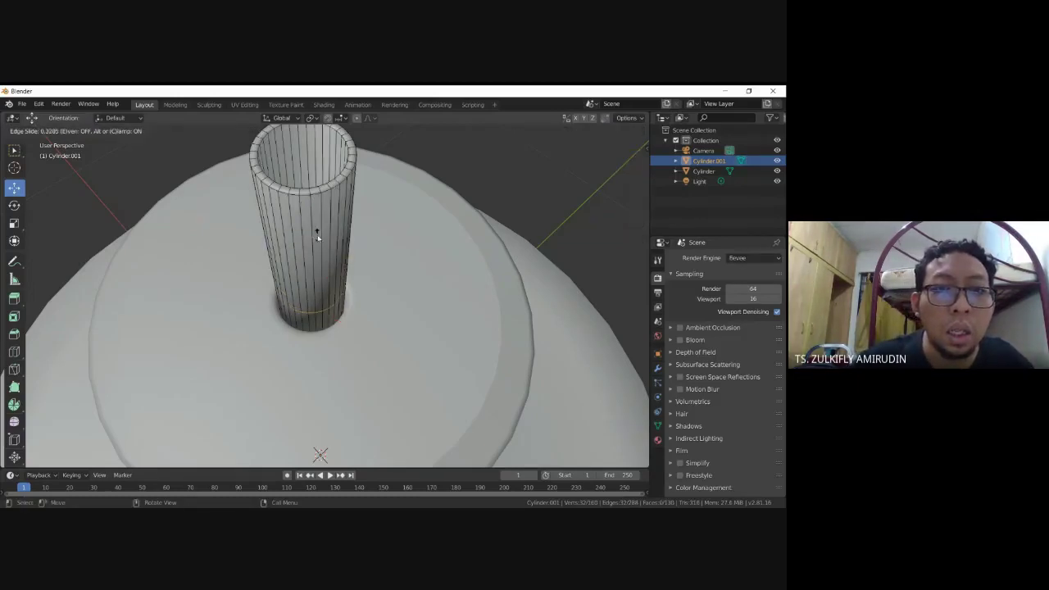
left_click(312, 464)
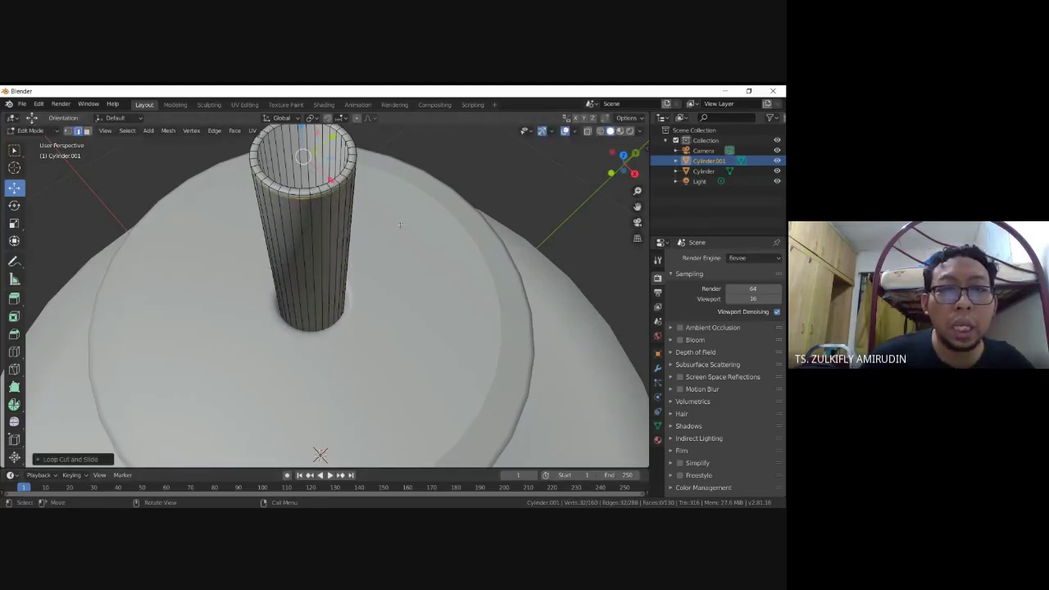
mouse_move(400, 224)
middle_mouse_down()
mouse_move(386, 209)
mouse_move(234, 185)
middle_mouse_up()
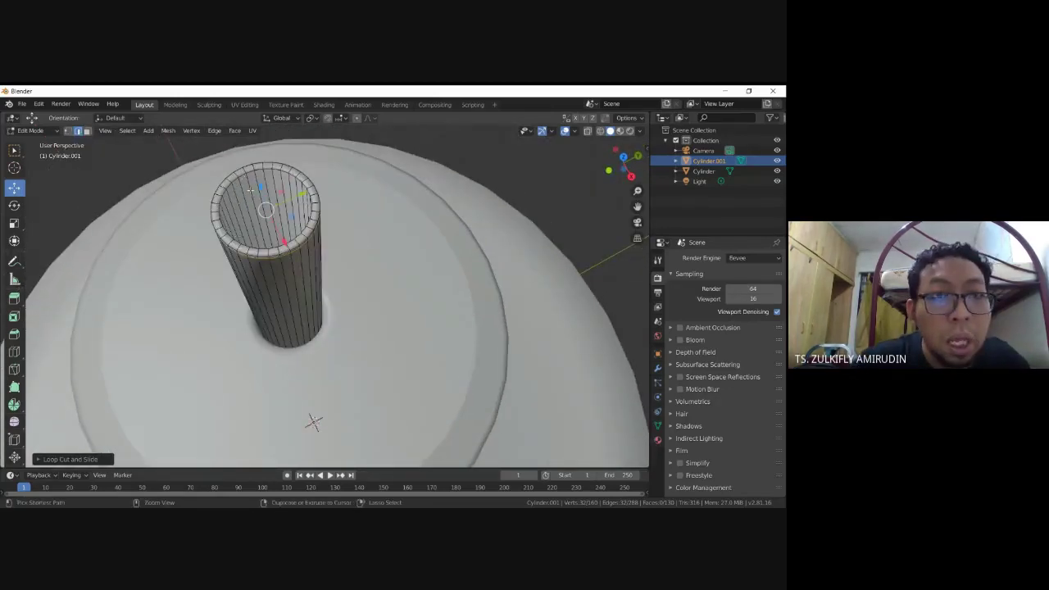
key("ctrl+r")
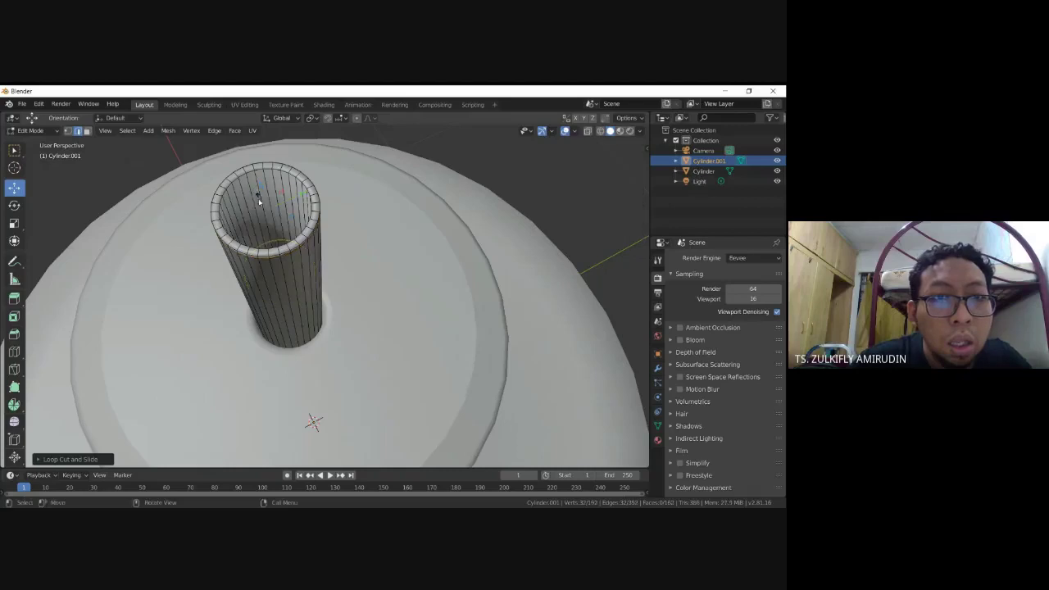
left_click(252, 180)
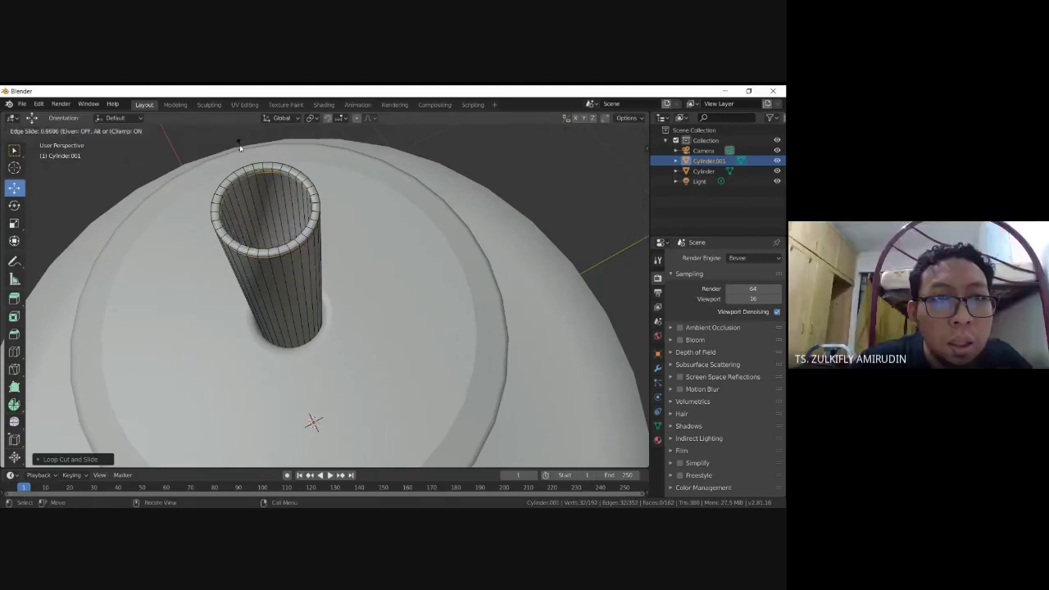
left_click(240, 145)
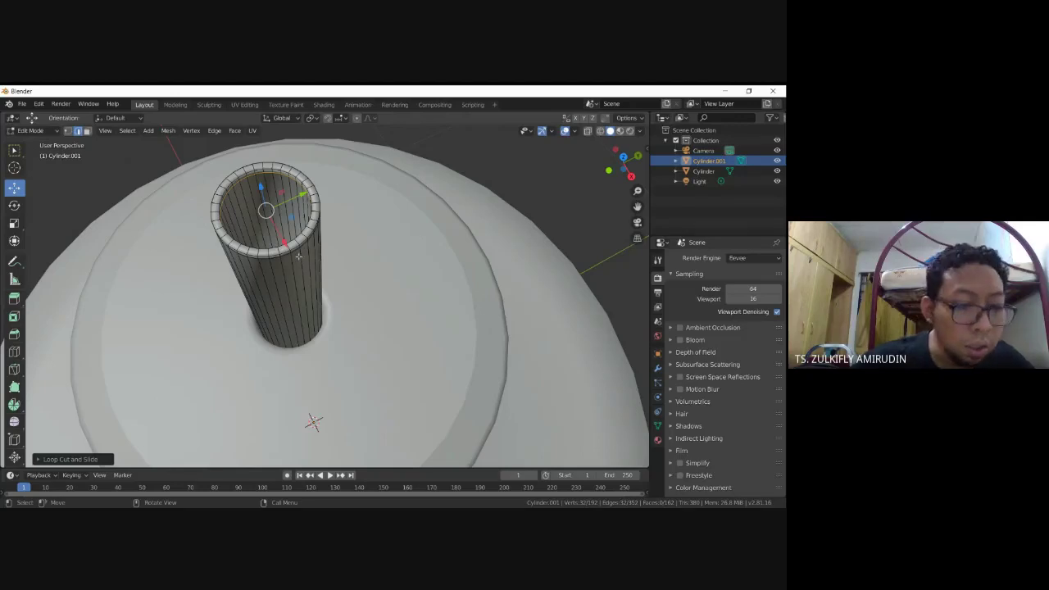
Return to Object Mode and zoom out to see the tube above the lamp base
key("Tab")
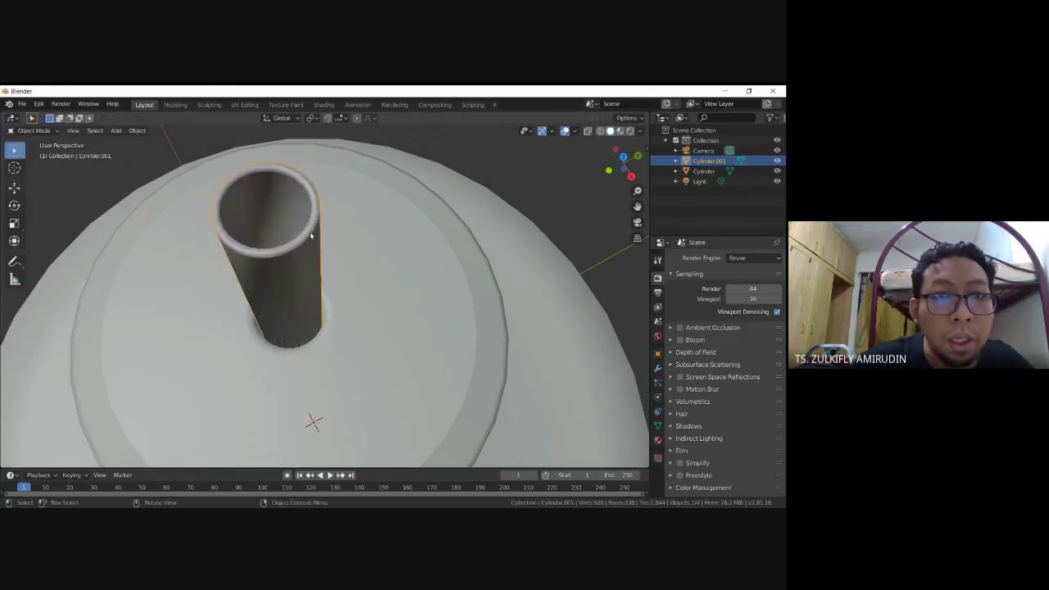
mouse_move(310, 236)
middle_mouse_down()
mouse_move(295, 213)
mouse_move(389, 208)
mouse_move(473, 222)
middle_mouse_up()
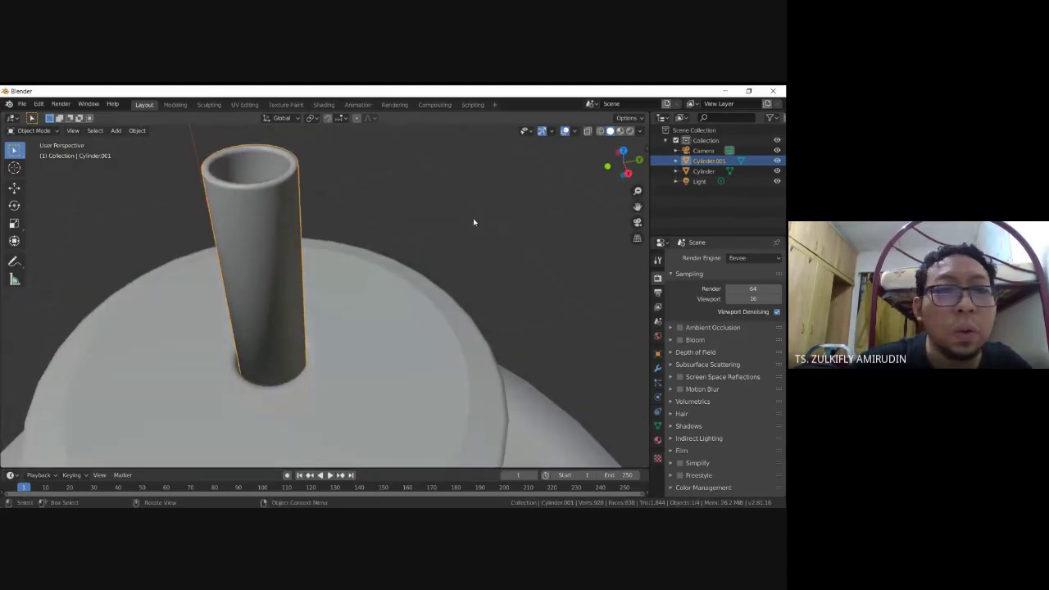
scroll(390, 222, "down", 2)
scroll(390, 222, "down", 2)
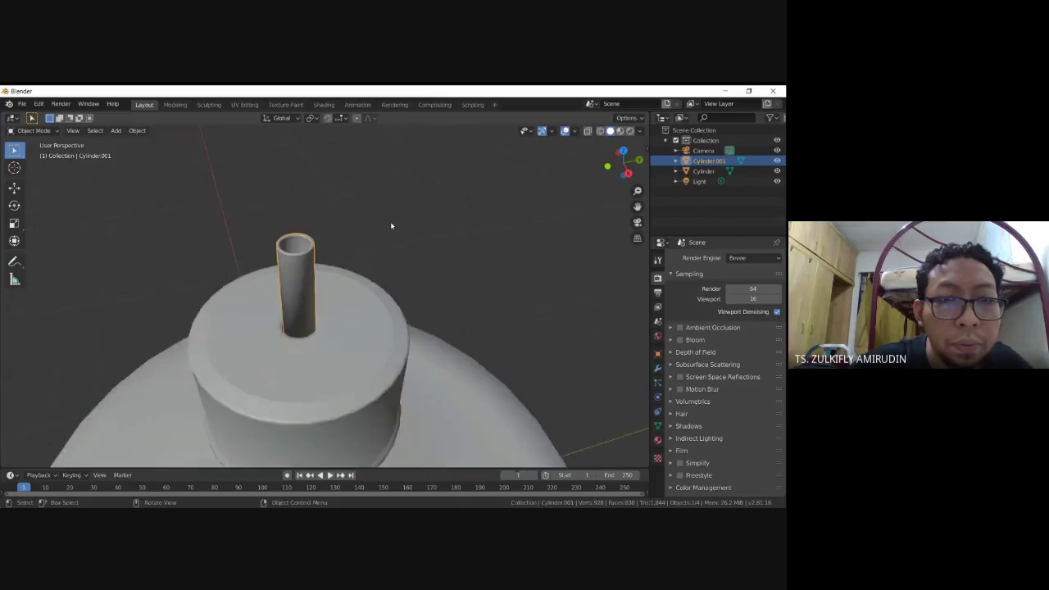
scroll(389, 223, "down", 2)
middle_click_drag(387, 222, 380, 184)
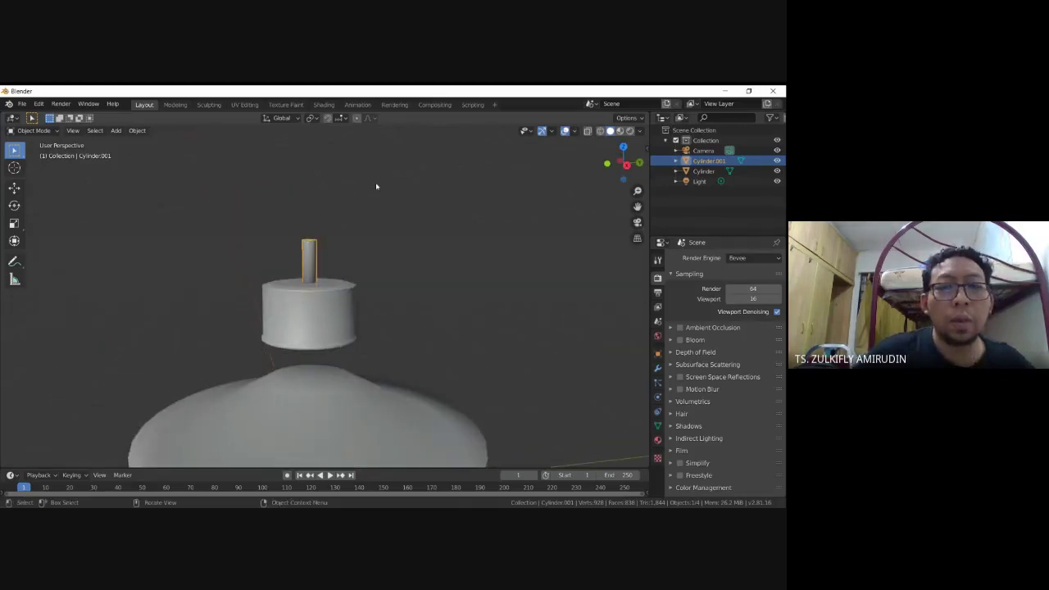
scroll(316, 270, "down", 2)
scroll(280, 242, "down", 1)
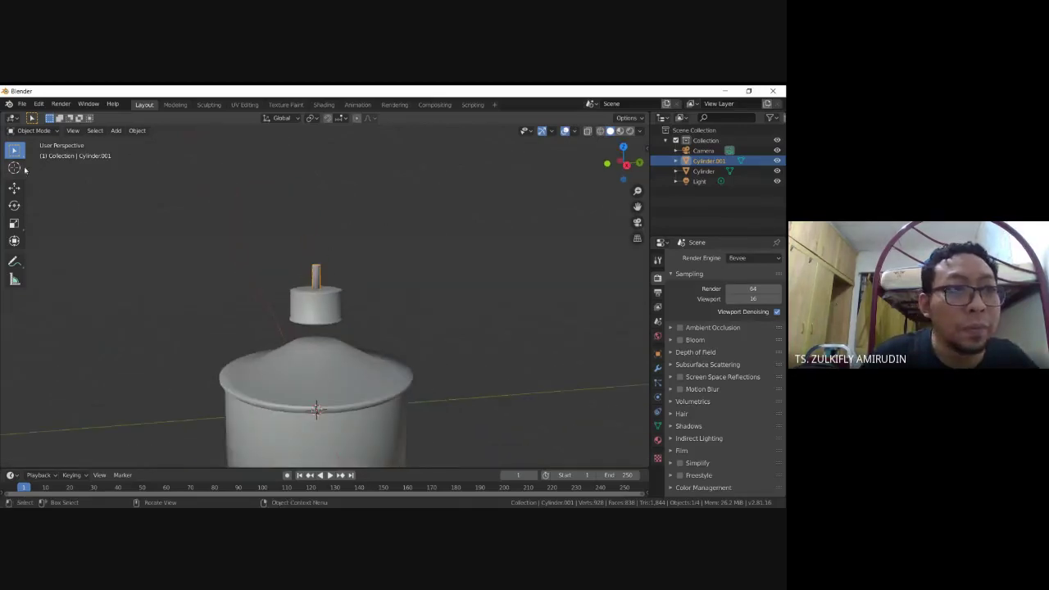
Shade the large base cylinder smooth, then clear the selection
left_click_drag(267, 245, 371, 331)
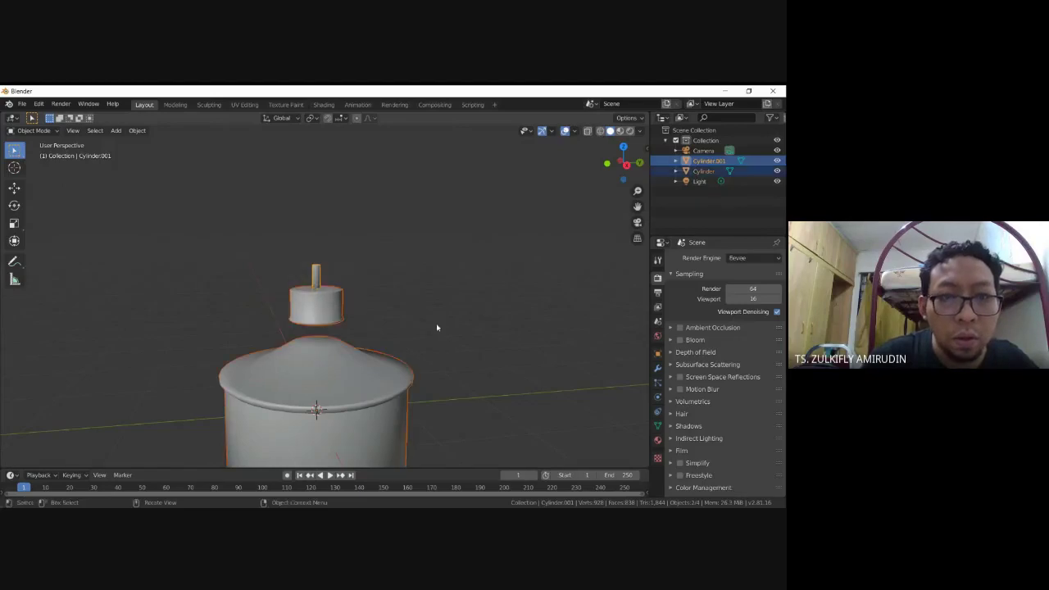
left_click(307, 316)
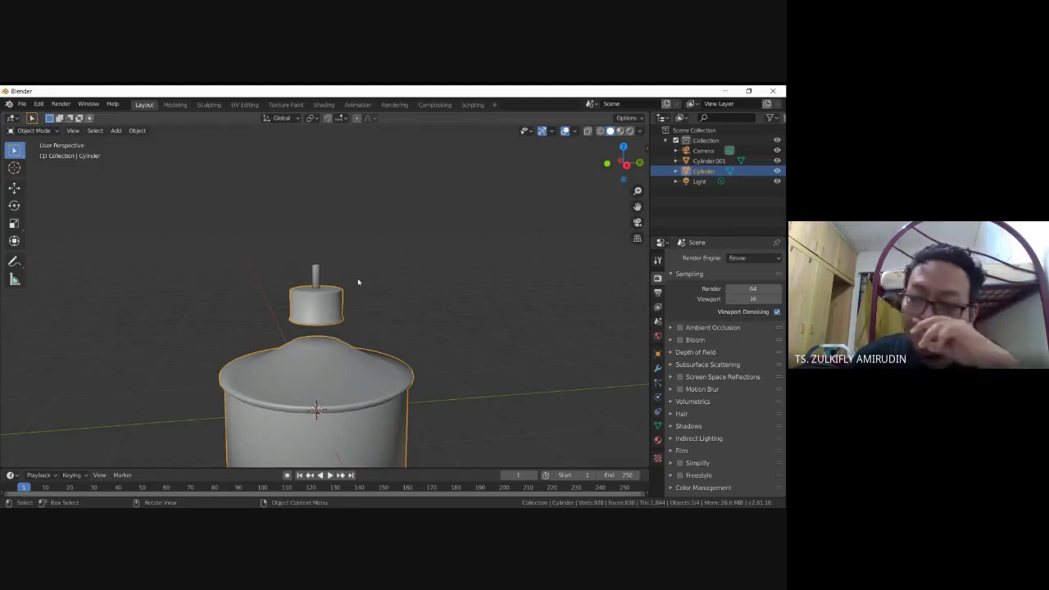
right_click(312, 308)
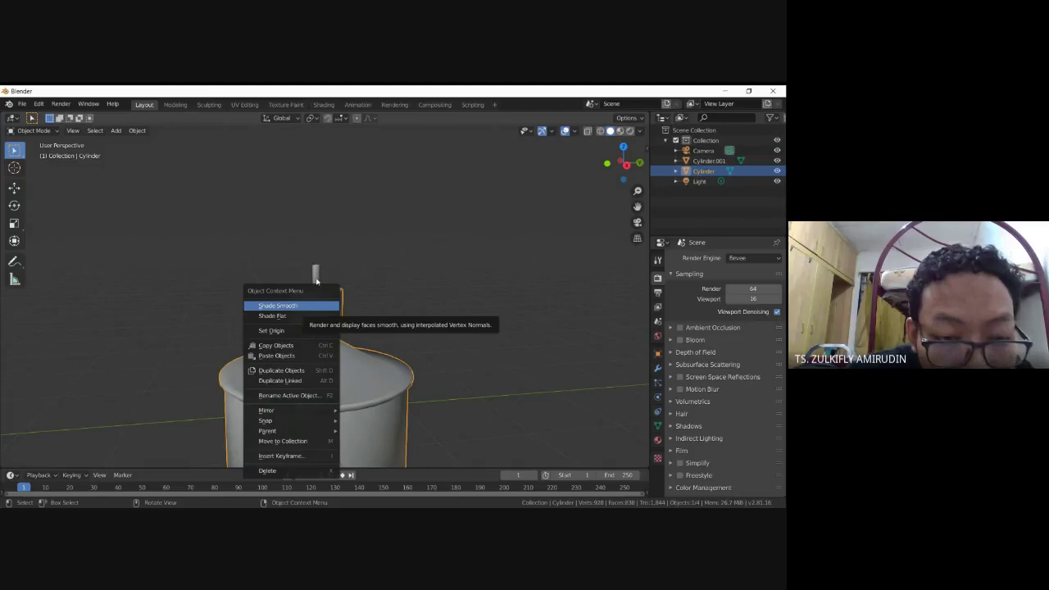
left_click(279, 305)
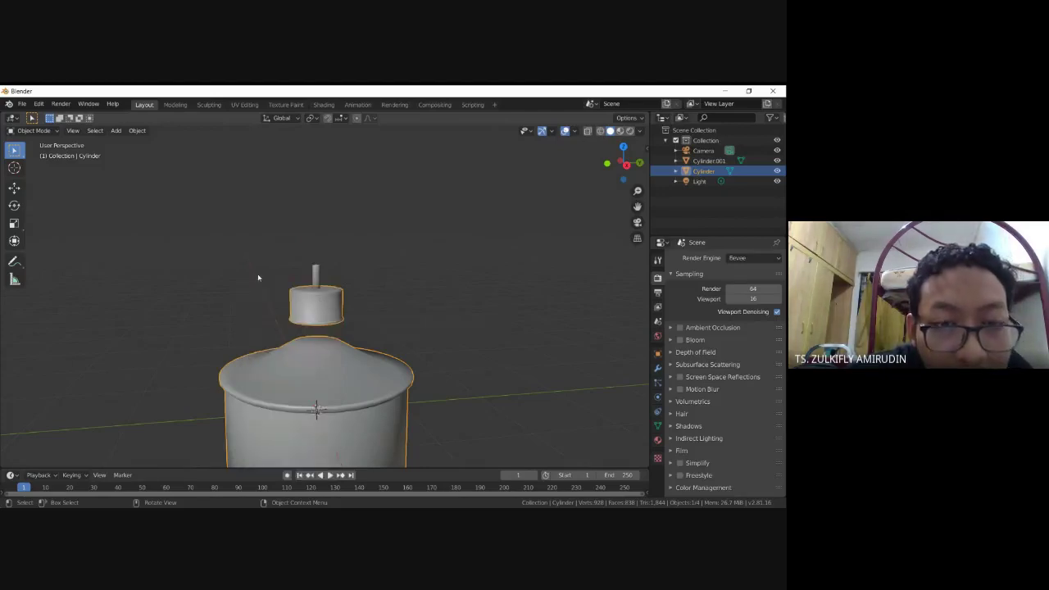
mouse_move(252, 255)
left_mouse_down()
mouse_move(280, 295)
mouse_move(293, 289)
left_mouse_up()
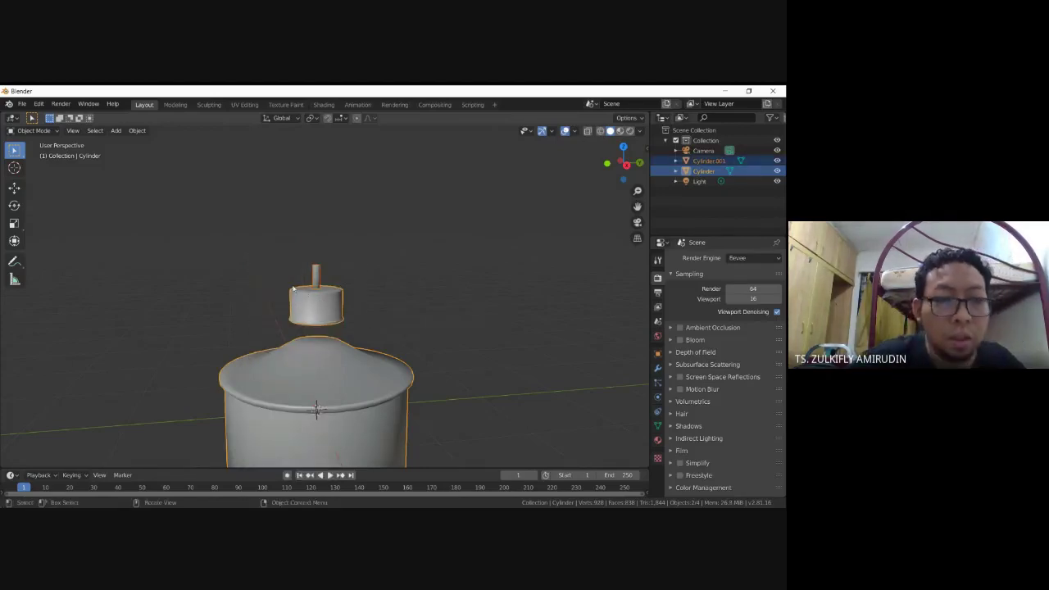
key("g")
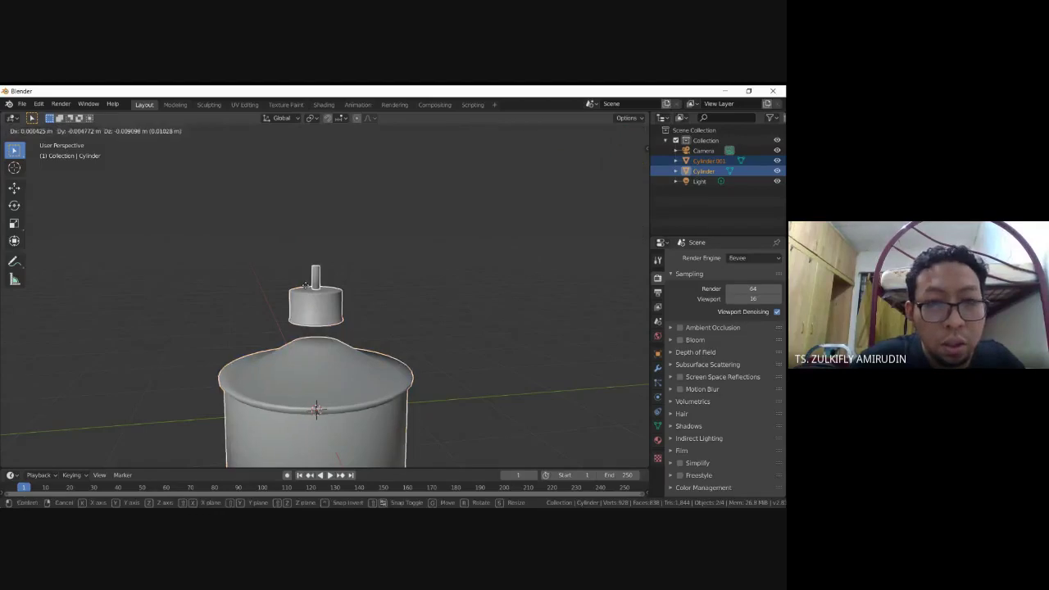
right_click(308, 306)
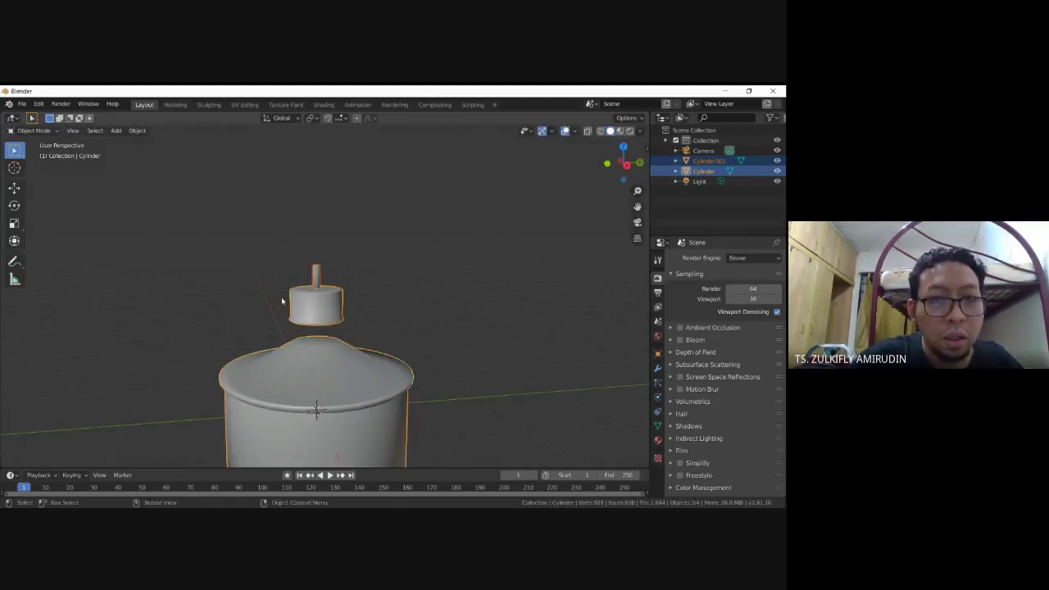
left_click(294, 303, "shift")
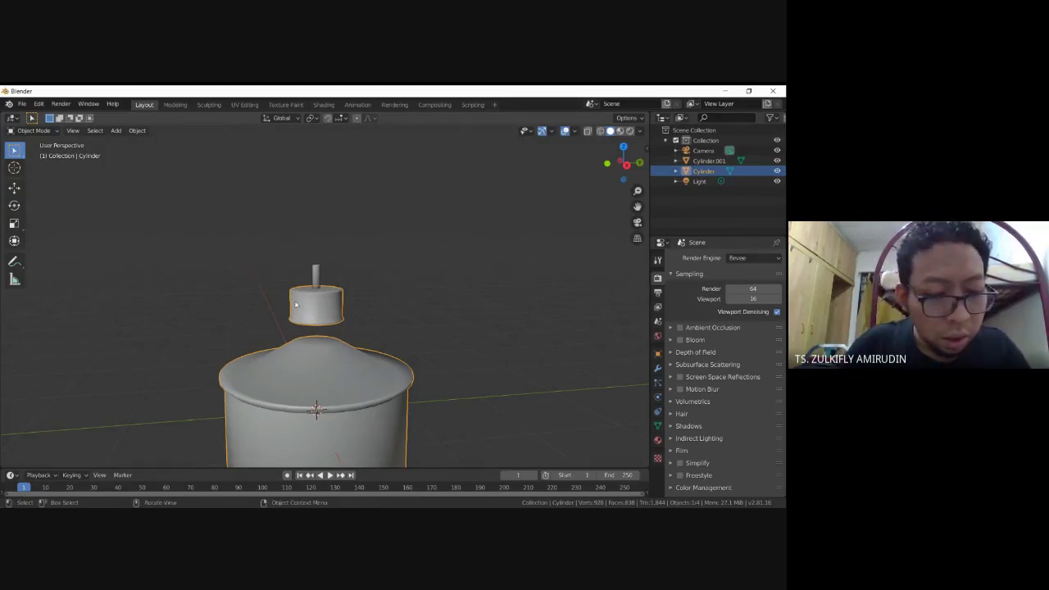
left_click(269, 316)
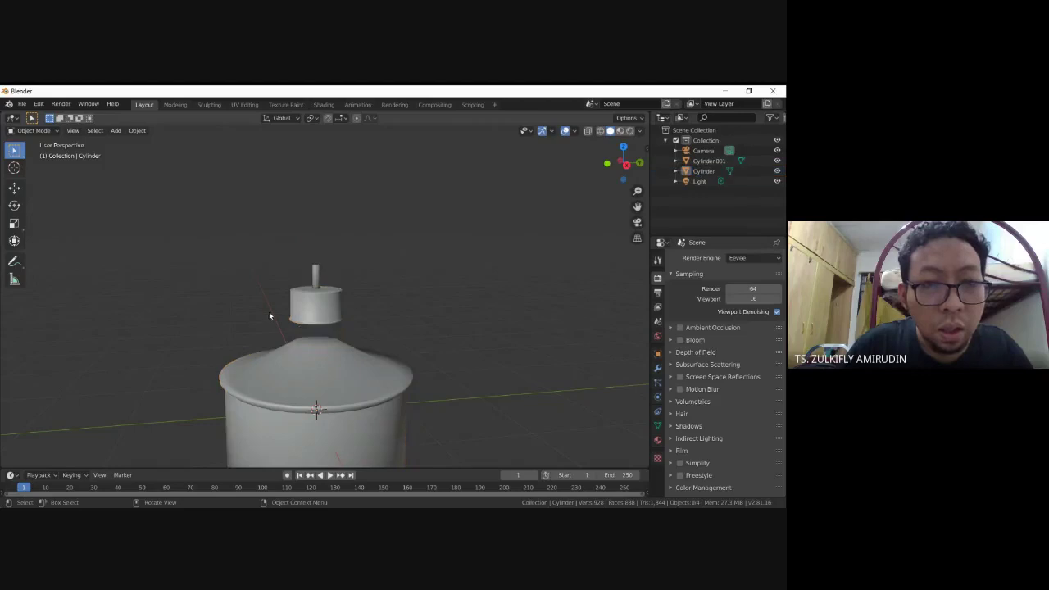
Enter Edit Mode on the base, nudge the selected part, and box-select the cap's mesh
key("Tab")
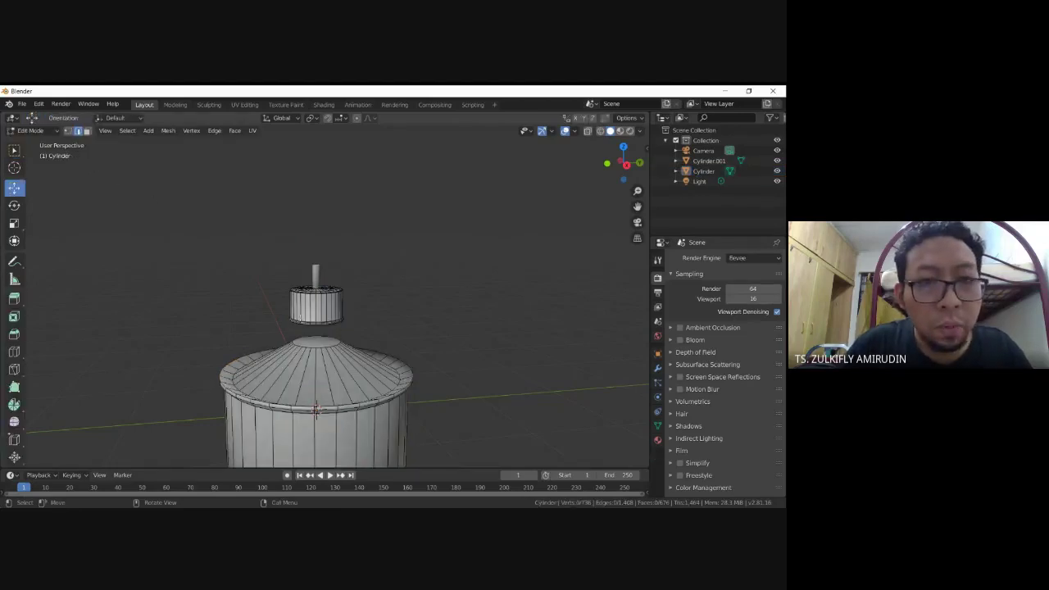
key("g")
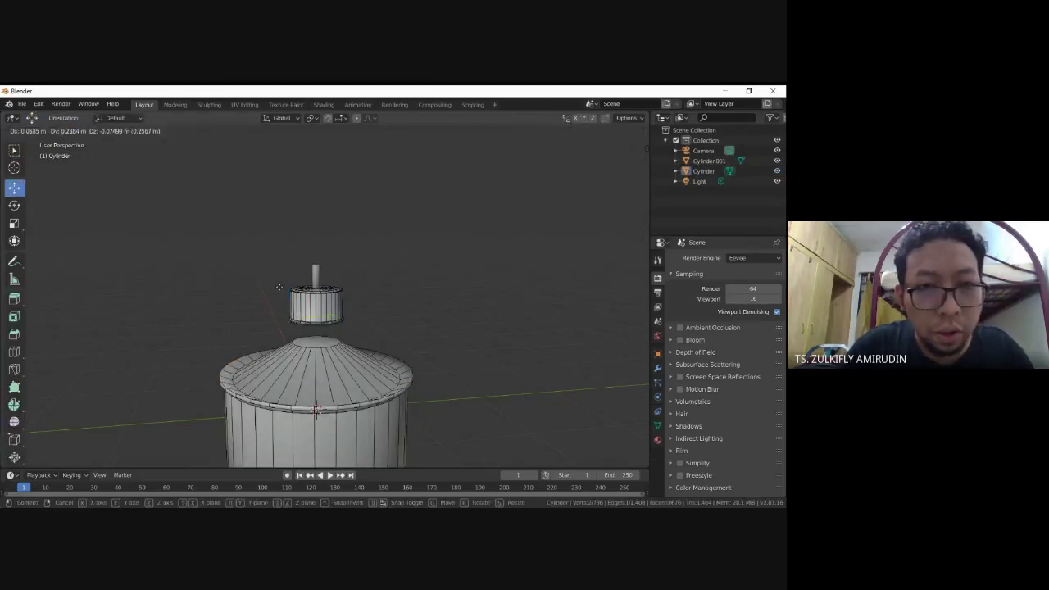
left_click(272, 239)
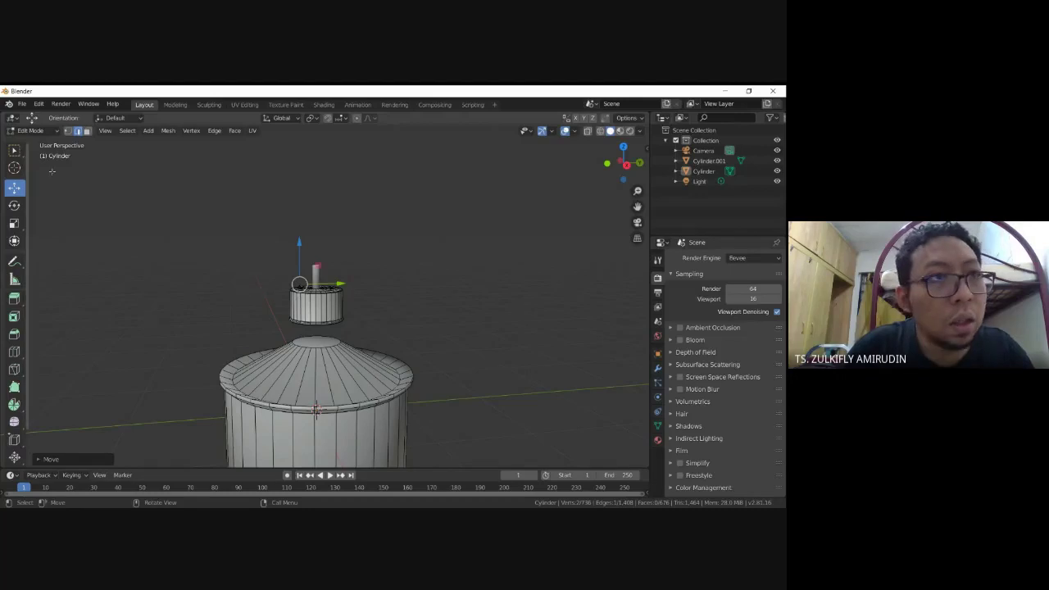
key("w")
left_click_drag(229, 244, 385, 332)
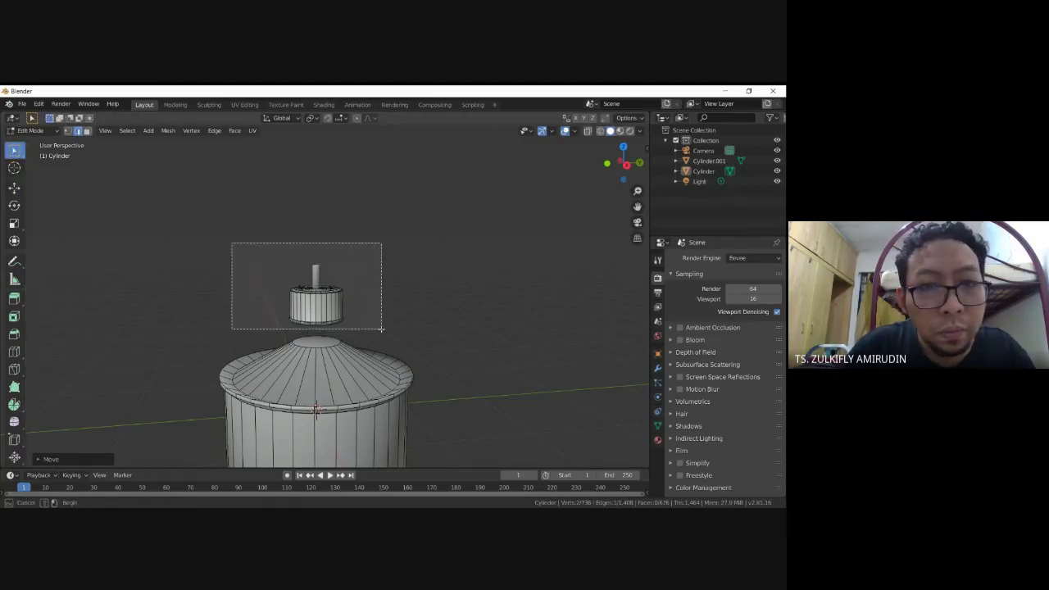
scroll(294, 297, "up", 3)
scroll(294, 297, "up", 3)
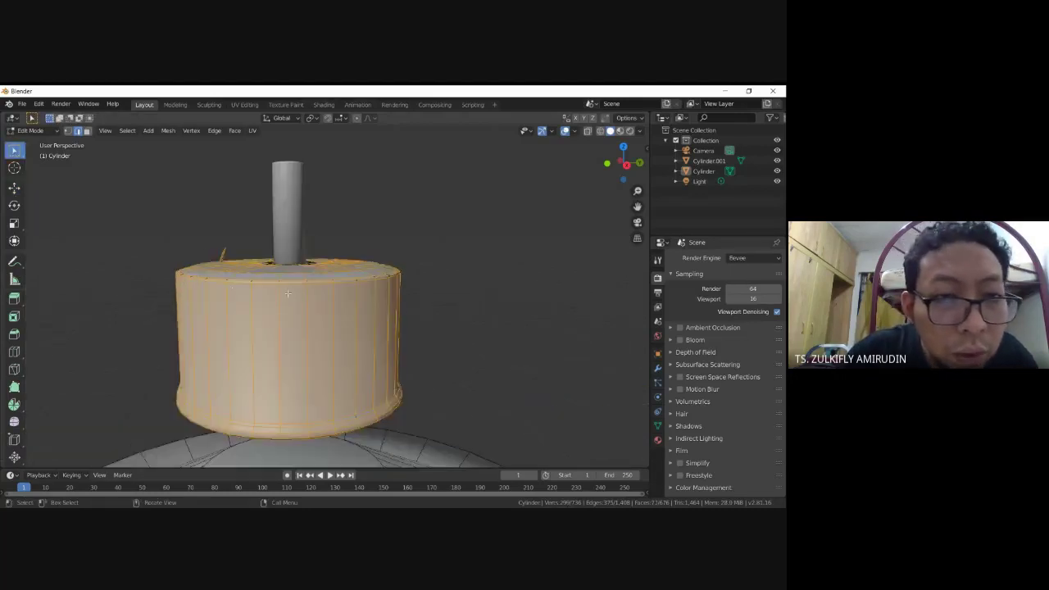
Reselect the cap's faces from several angles, cancelling an attempted rotation
mouse_move(294, 298)
middle_mouse_down()
mouse_move(265, 298)
mouse_move(333, 320)
mouse_move(301, 321)
middle_mouse_up()
scroll(301, 321, "down", 2)
scroll(301, 320, "down", 2)
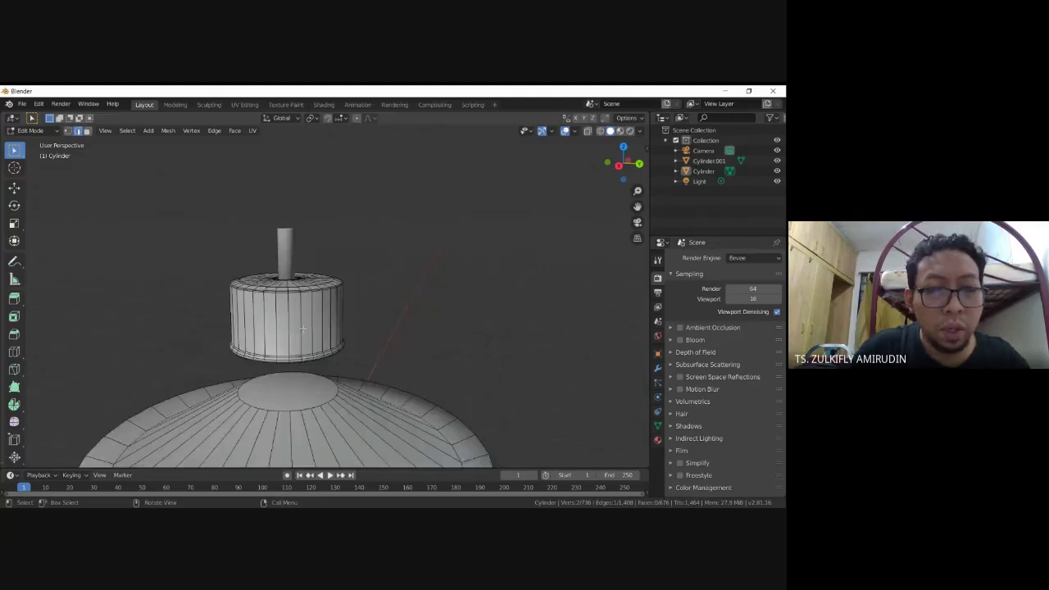
scroll(301, 320, "down", 2)
scroll(300, 320, "down", 2)
scroll(300, 321, "up", 2)
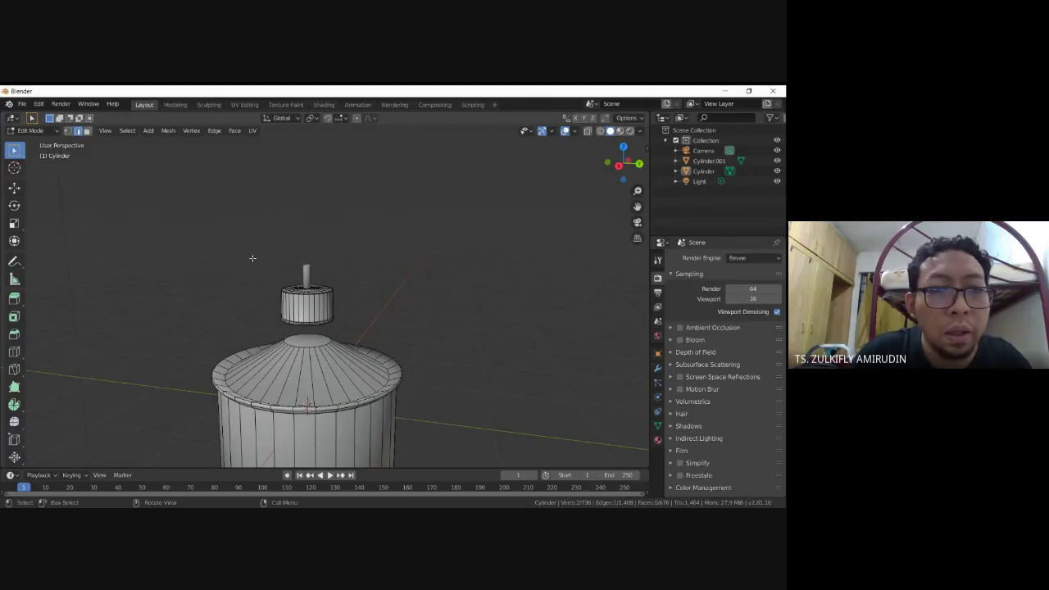
left_click_drag(251, 243, 380, 325)
key("r")
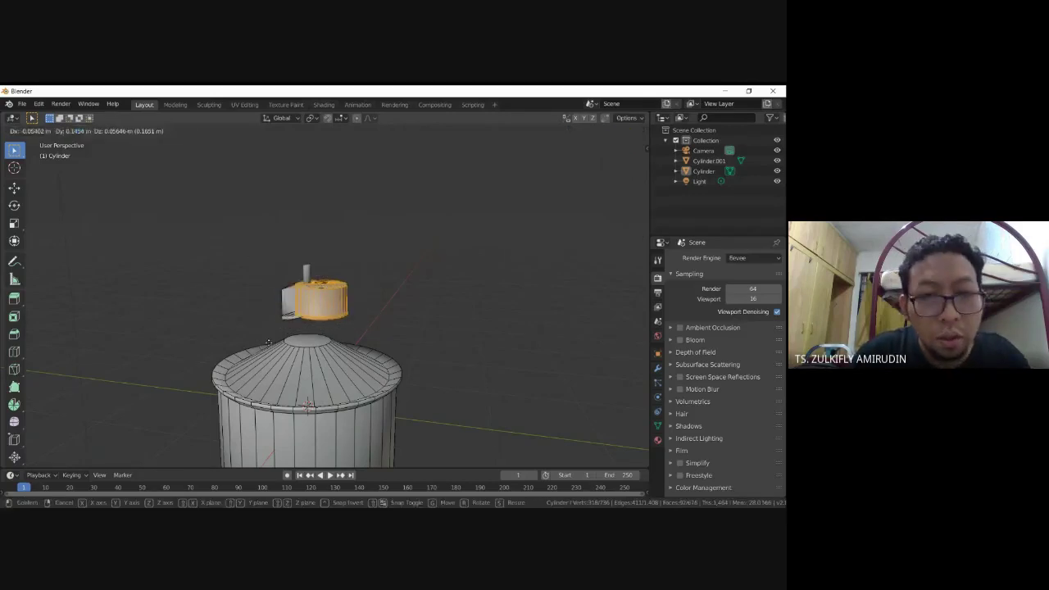
right_click(280, 340)
middle_click_drag(308, 281, 311, 352)
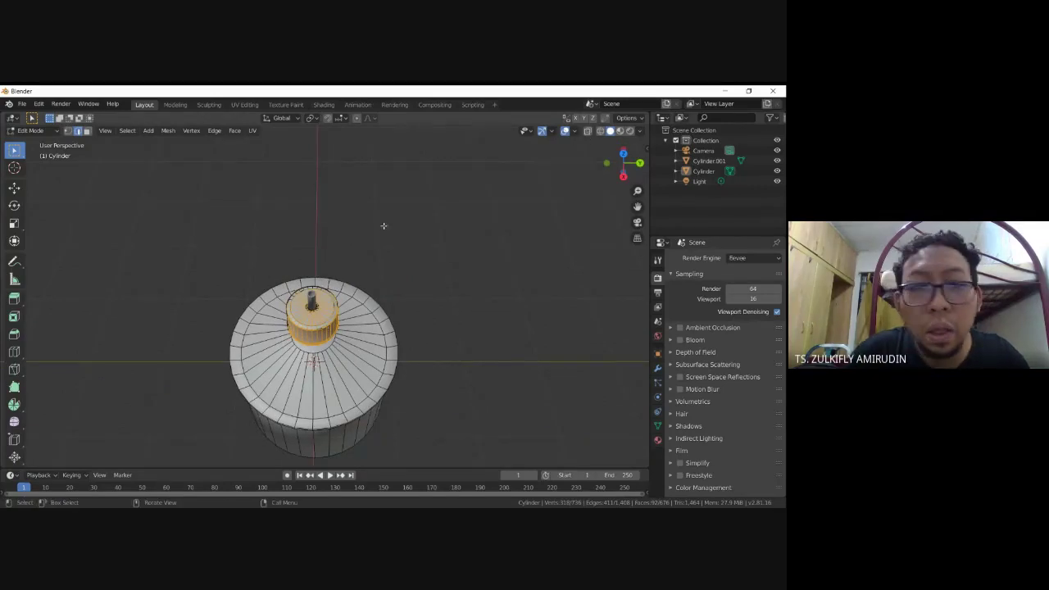
middle_click_drag(281, 304, 236, 220)
left_click_drag(235, 219, 381, 330)
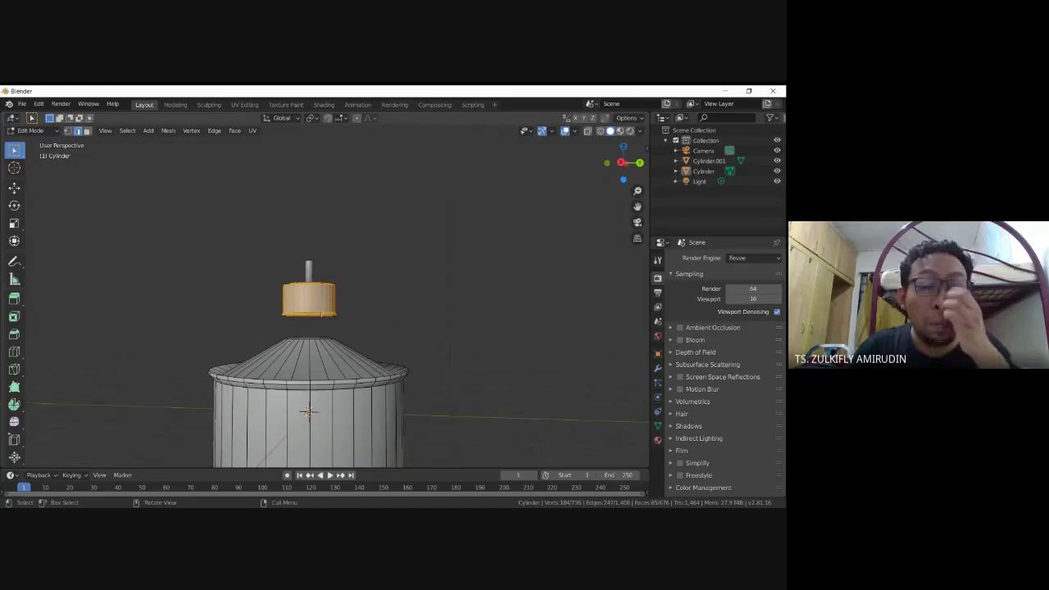
mouse_move(309, 411)
middle_mouse_down()
mouse_move(474, 326)
mouse_move(310, 411)
middle_mouse_up()
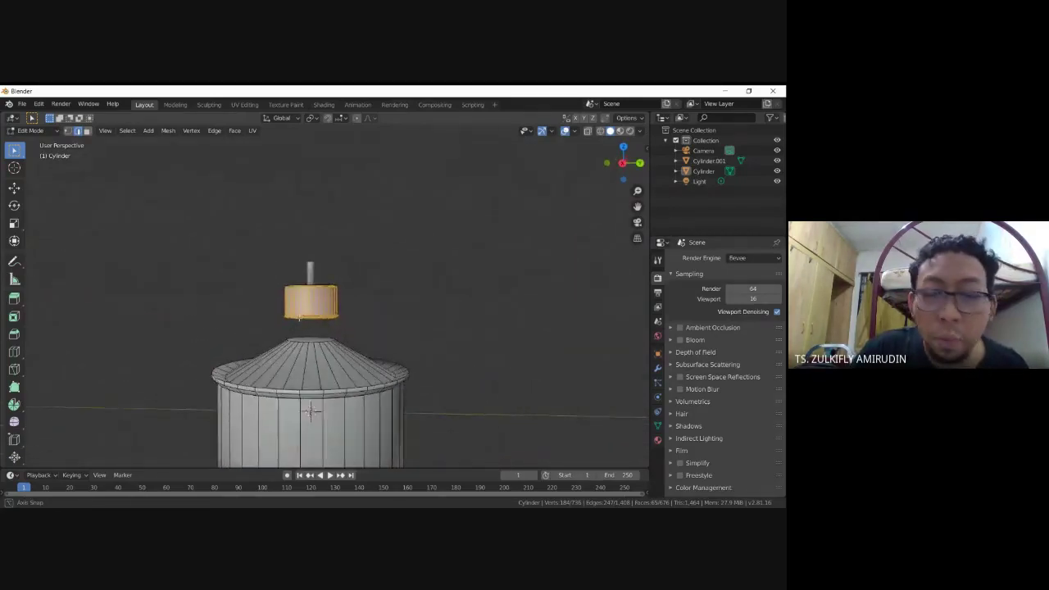
middle_click_drag(300, 319, 304, 320)
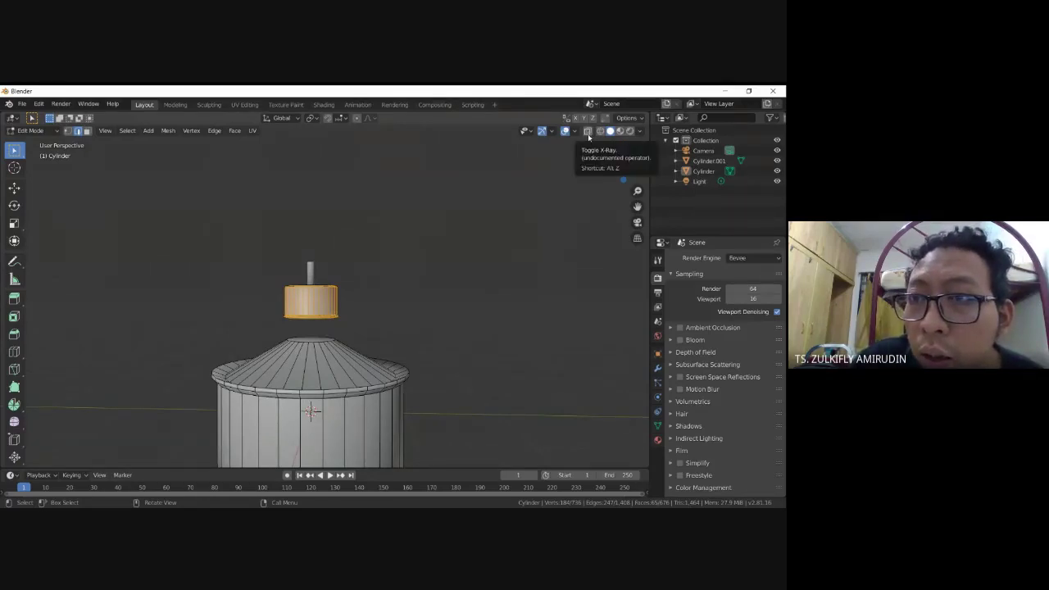
With X-Ray on, lower the cap ring 0.2522 m along Z onto the dome
left_click(588, 132)
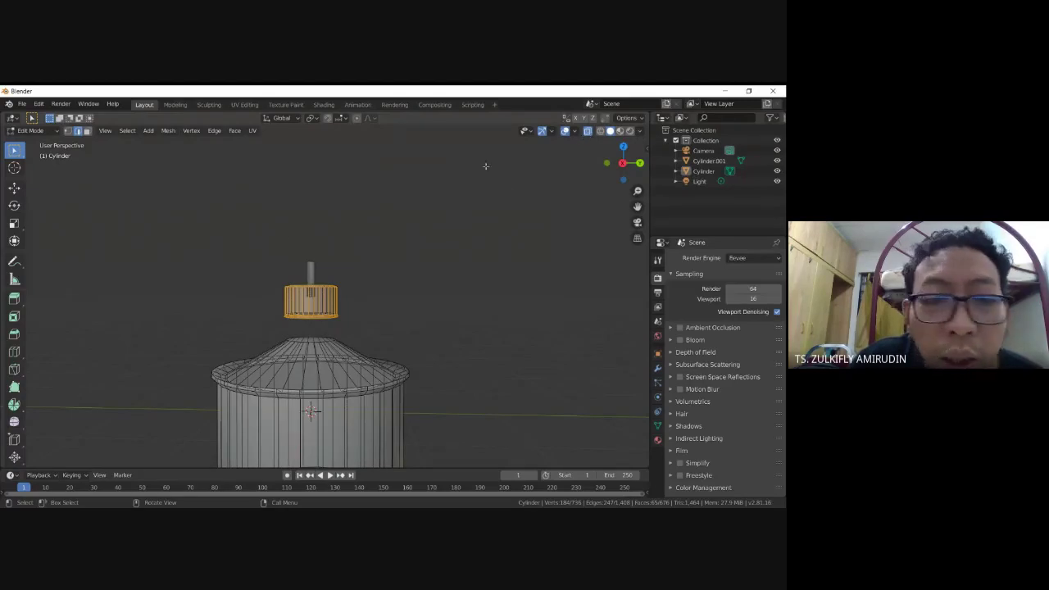
left_click_drag(227, 223, 387, 331)
mouse_move(387, 330)
middle_mouse_down()
mouse_move(338, 337)
mouse_move(274, 312)
middle_mouse_up()
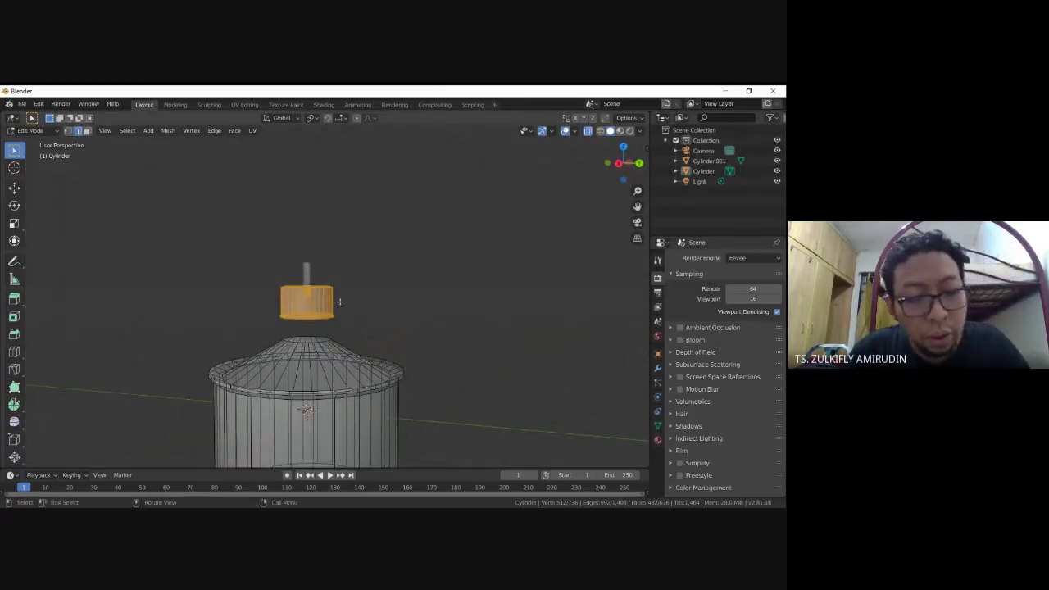
key("g")
key("z")
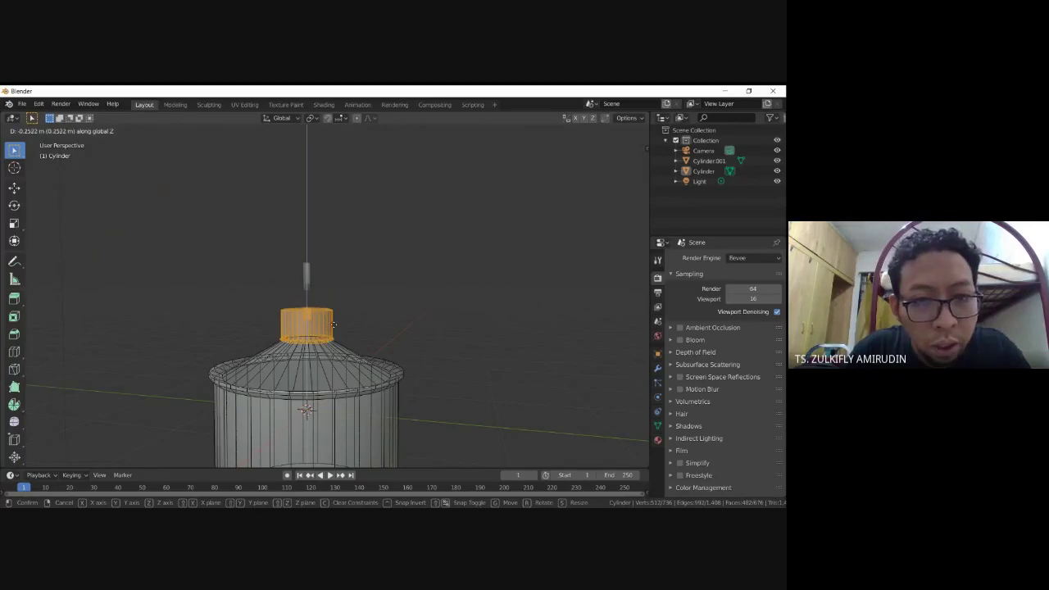
left_click(334, 326)
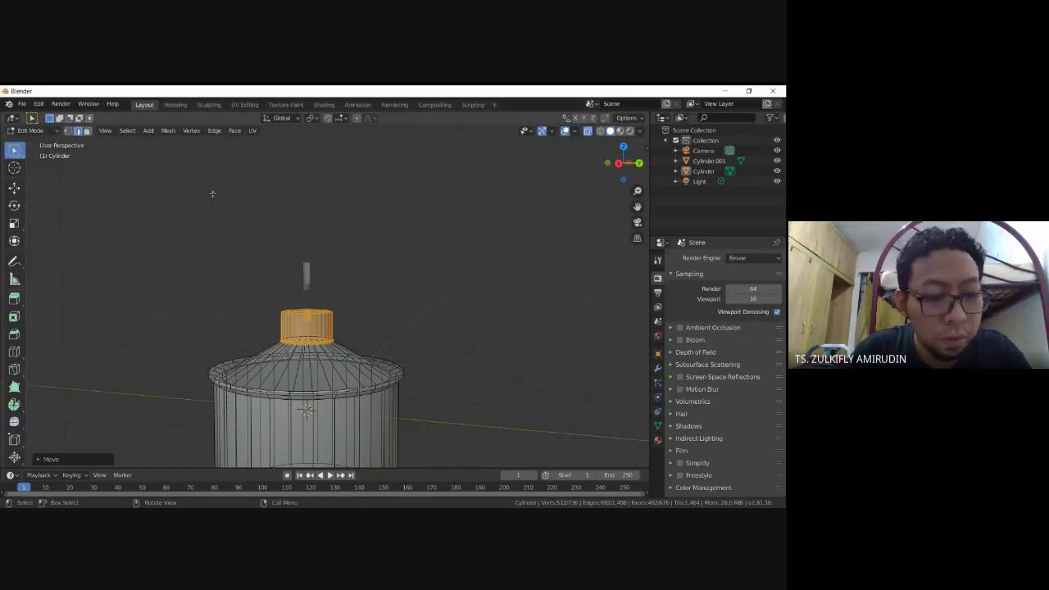
key("Tab")
left_click(307, 277)
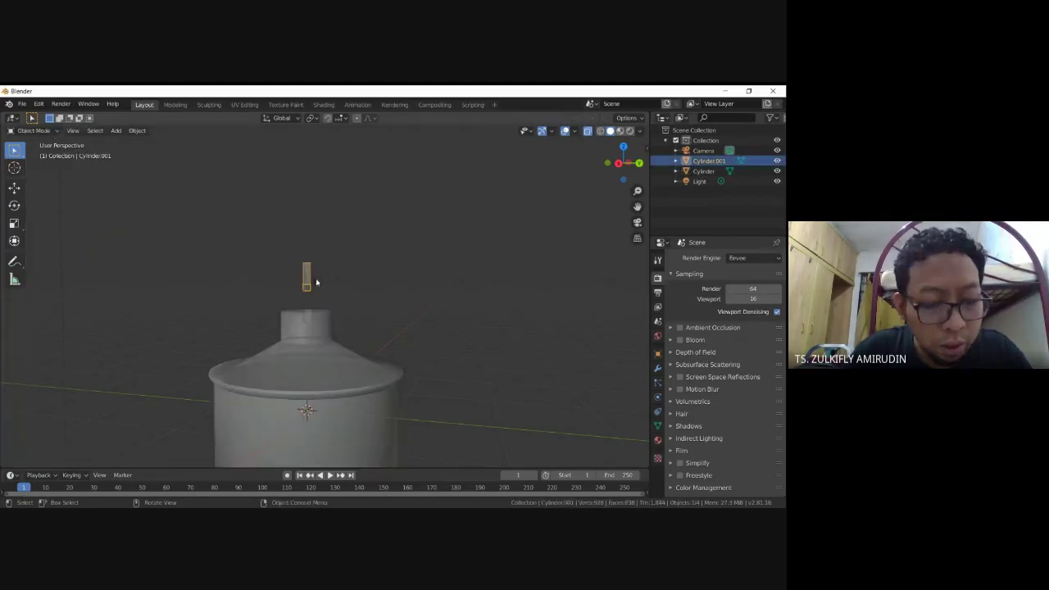
Lower the wick stem along Z so it rises from the cap's top, then deselect it
key("g")
key("z")
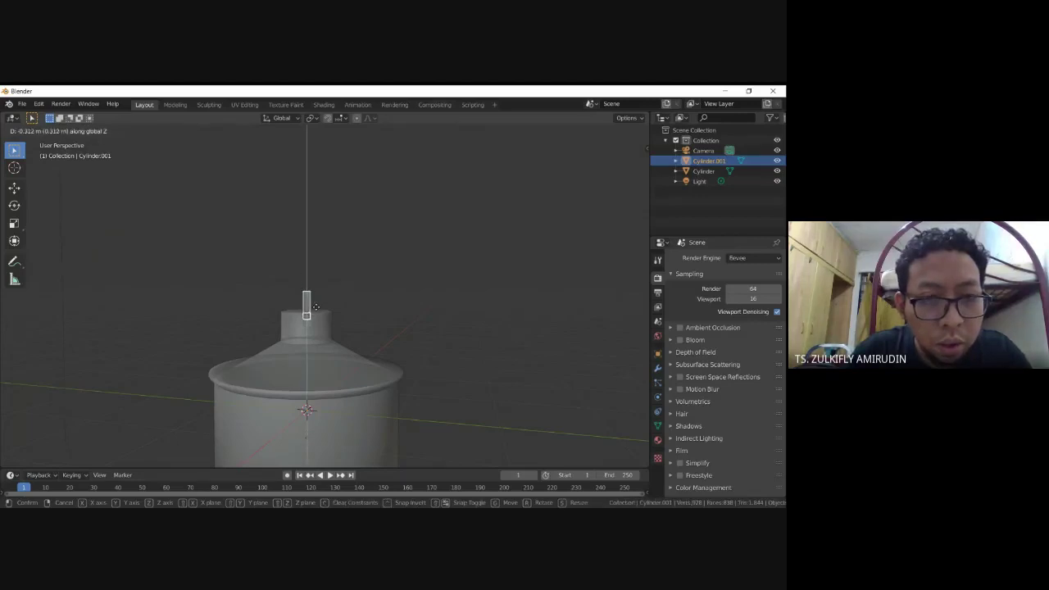
left_click(318, 306)
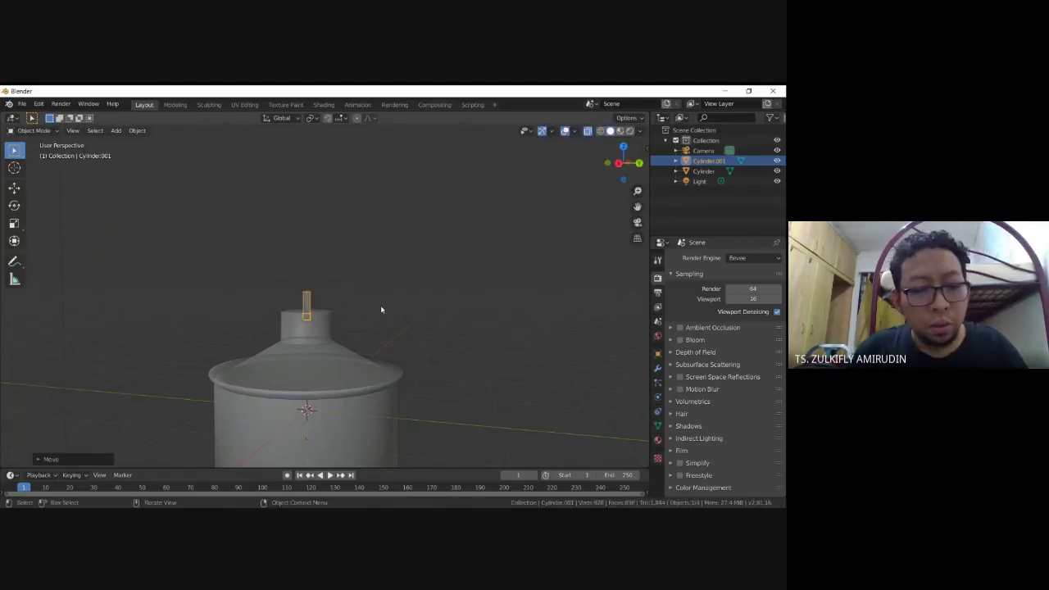
scroll(381, 304, "down", 3)
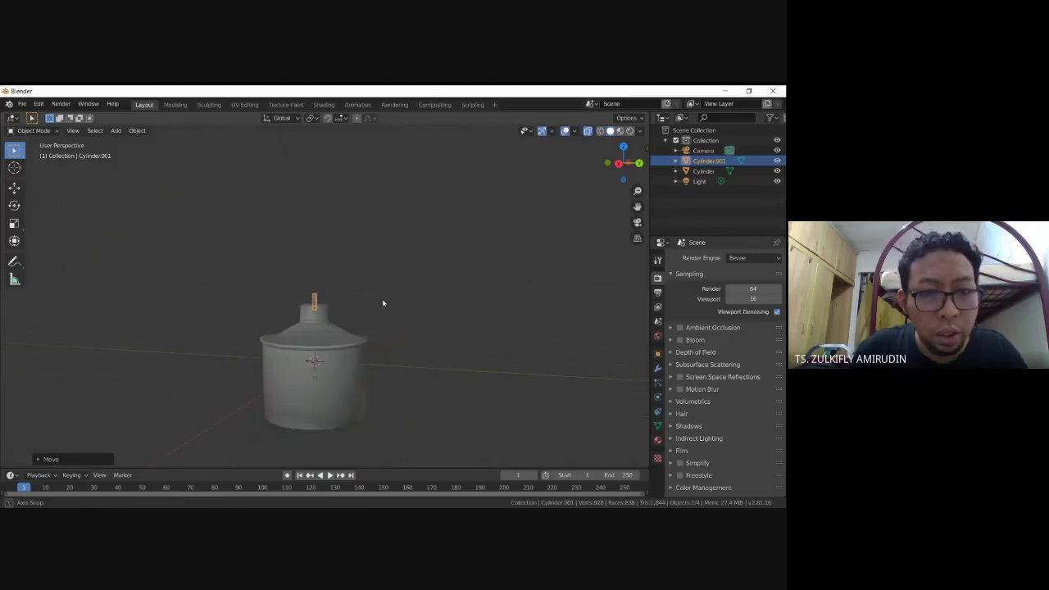
key("Tab")
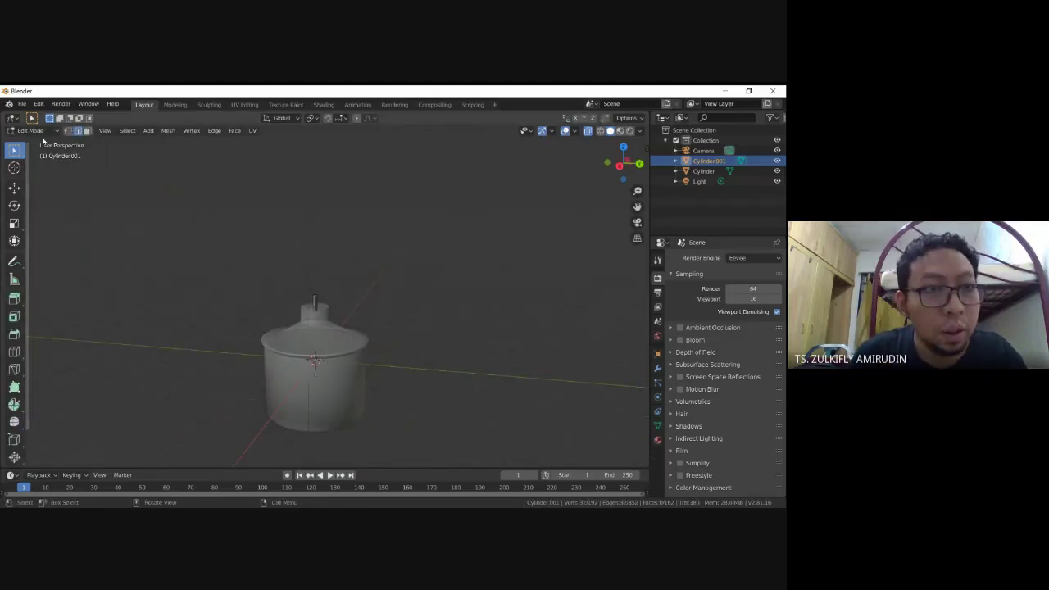
key("Tab")
left_click(146, 245)
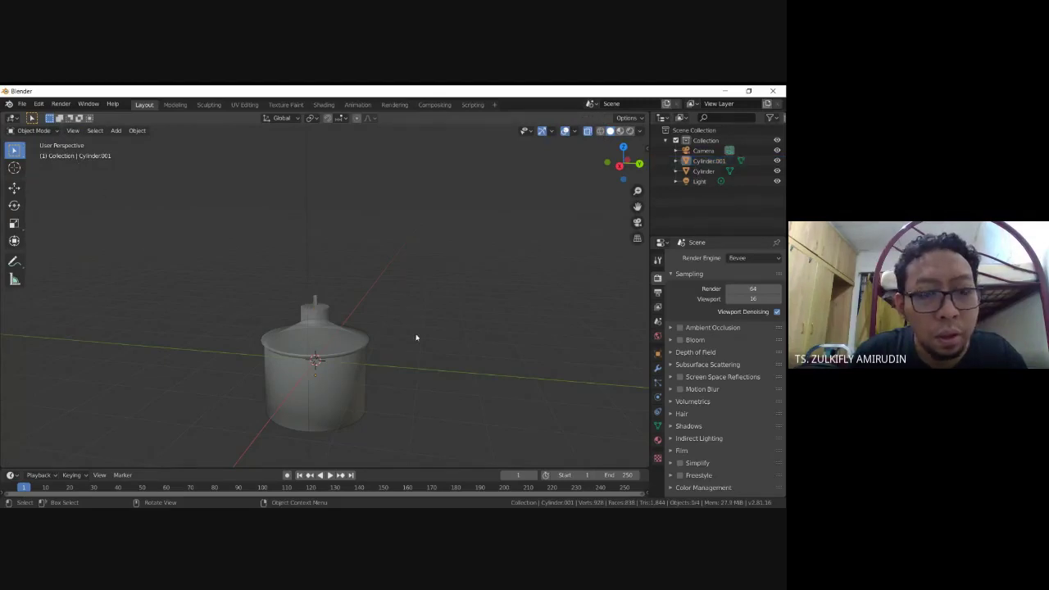
middle_click_drag(416, 339, 373, 351)
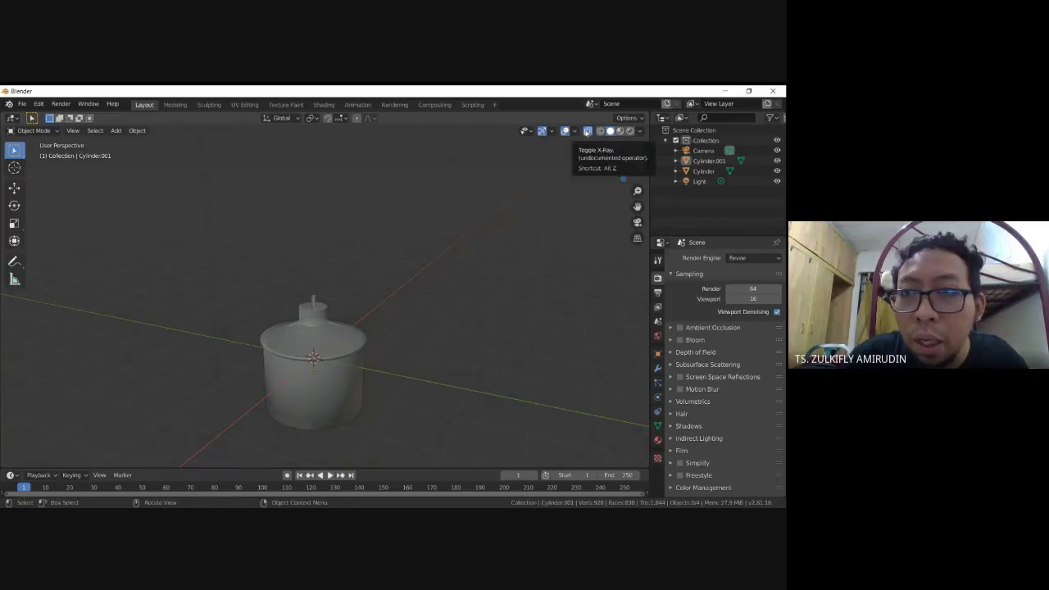
Turn X-Ray off and orbit around the assembled solid lamp
left_click(587, 132)
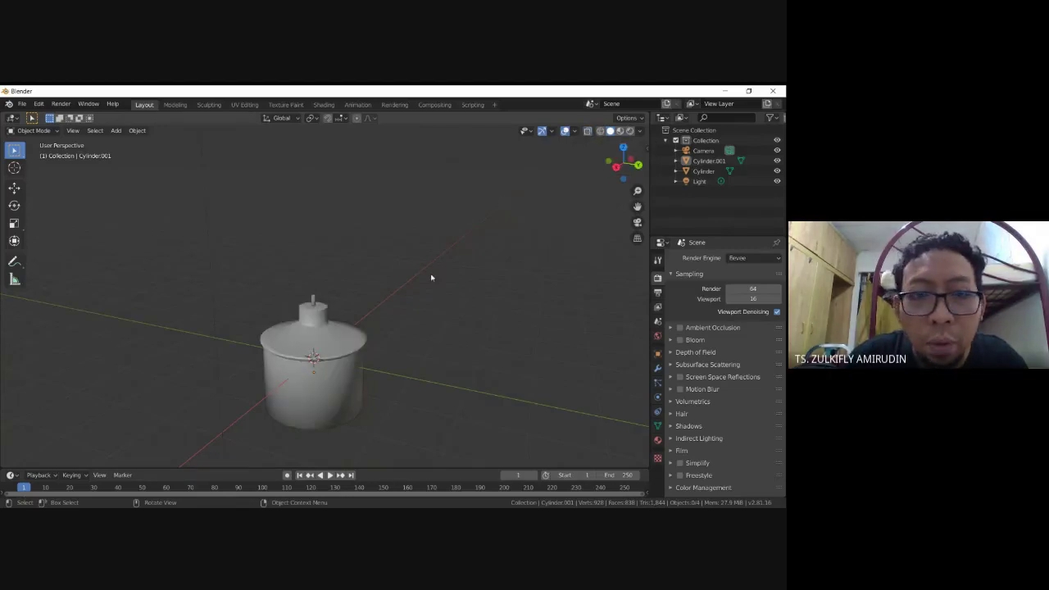
scroll(421, 287, "down", 2)
mouse_move(410, 294)
middle_mouse_down()
mouse_move(487, 233)
mouse_move(483, 222)
middle_mouse_up()
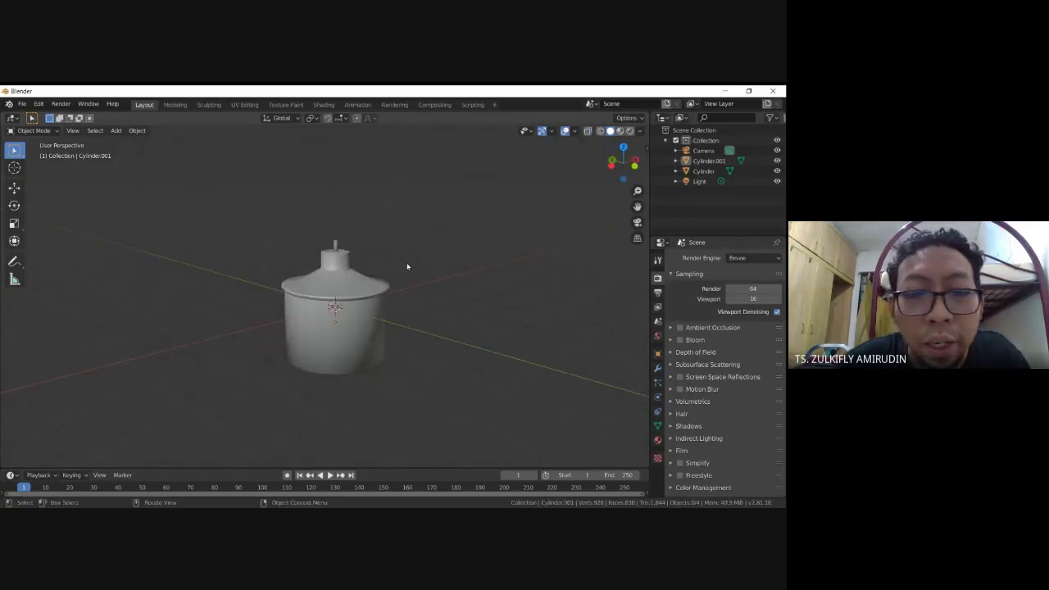
mouse_move(398, 249)
middle_mouse_down()
mouse_move(404, 266)
mouse_move(398, 251)
middle_mouse_up()
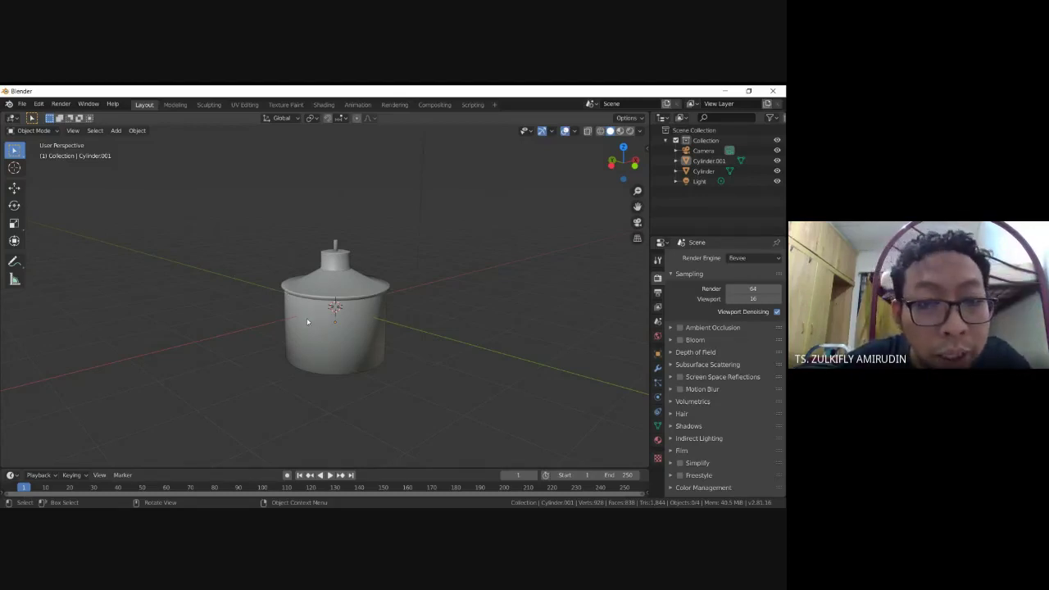
Zoom, pan and orbit to inspect the cap, stem and lamp body
scroll(318, 309, "up", 1)
scroll(312, 312, "up", 1)
scroll(300, 315, "up", 4)
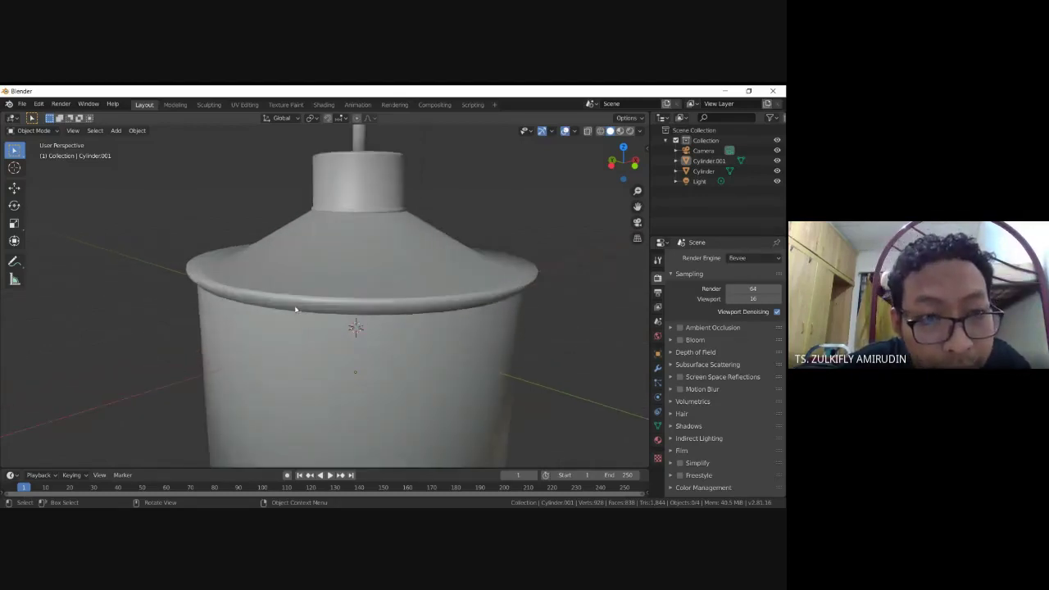
scroll(341, 224, "up", 1)
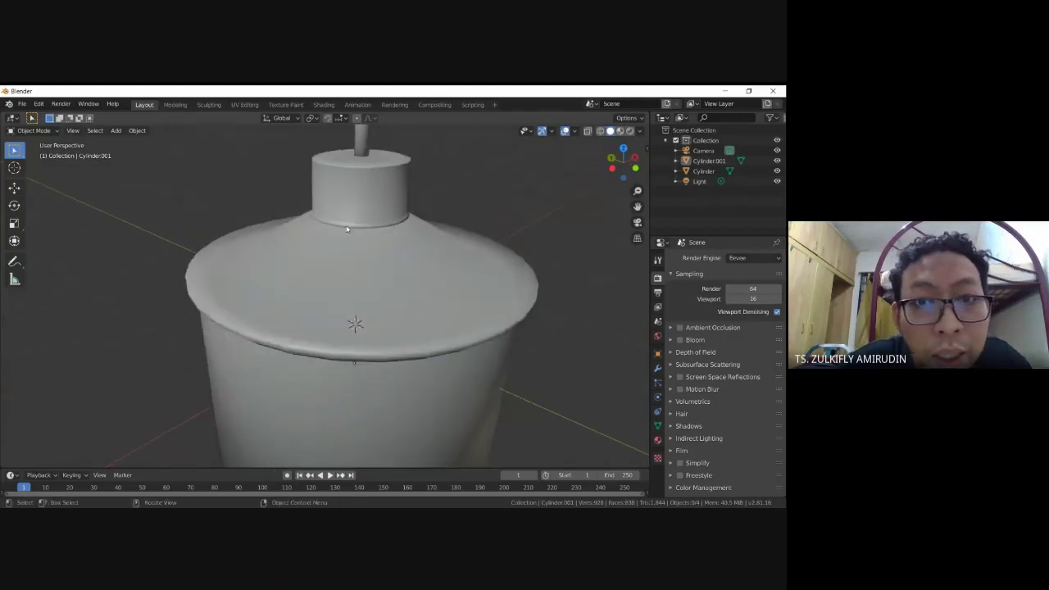
scroll(492, 225, "up", 5)
left_click_drag(637, 207, 579, 323)
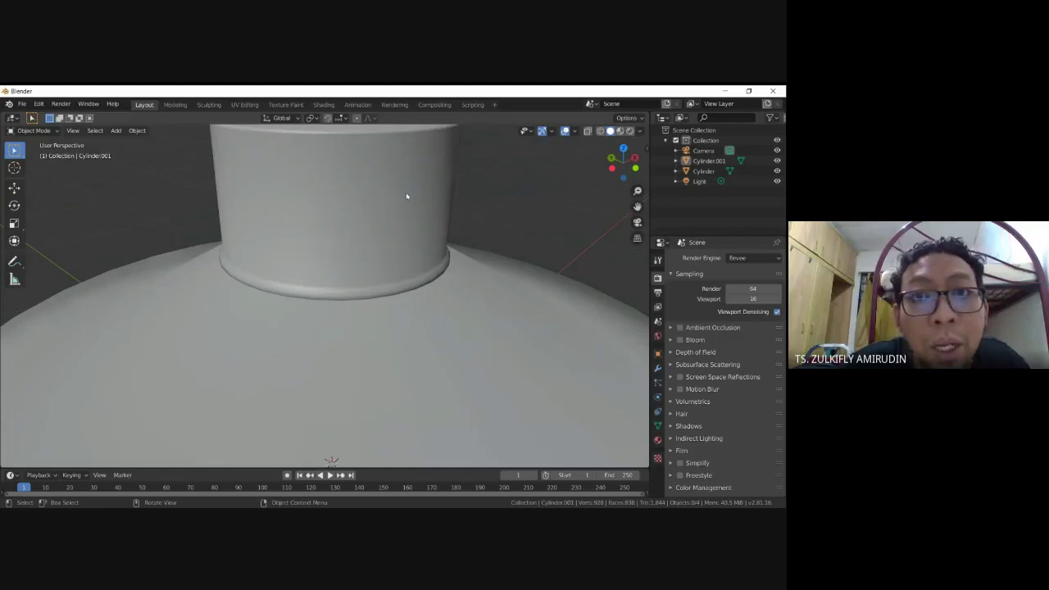
middle_click_drag(407, 196, 405, 212)
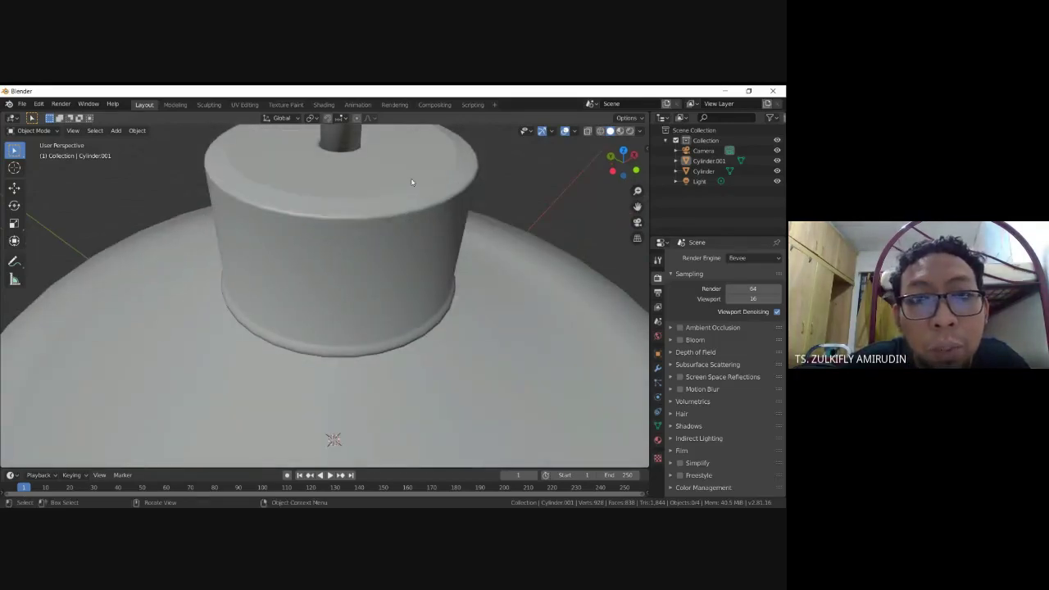
scroll(520, 218, "down", 4)
mouse_move(506, 213)
middle_mouse_down()
mouse_move(419, 243)
mouse_move(412, 206)
mouse_move(415, 280)
middle_mouse_up()
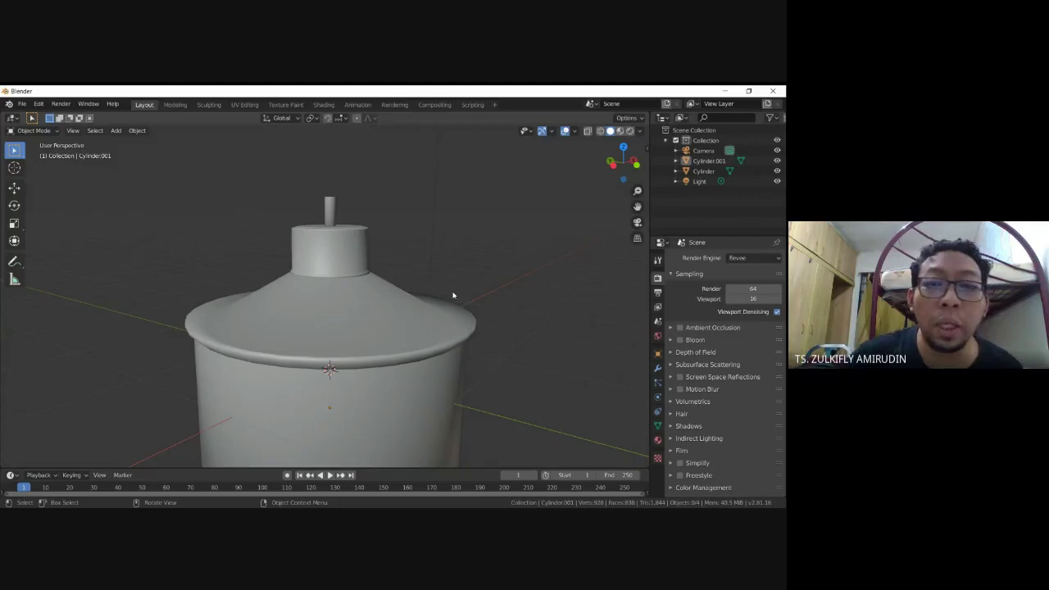
Select the main body Cylinder and show its empty Material Properties
scroll(475, 304, "down", 2)
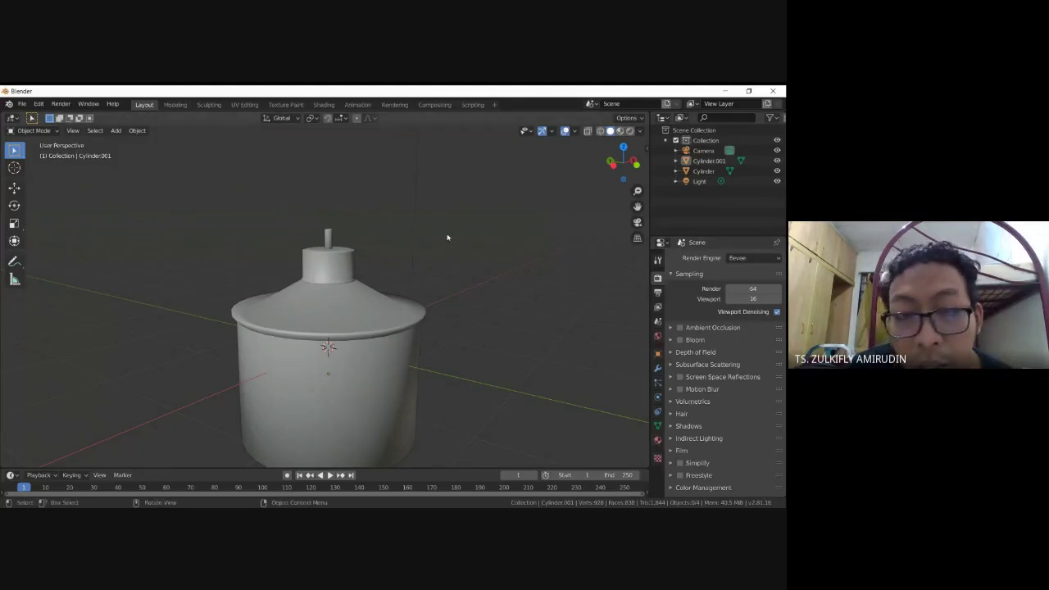
left_click(386, 354)
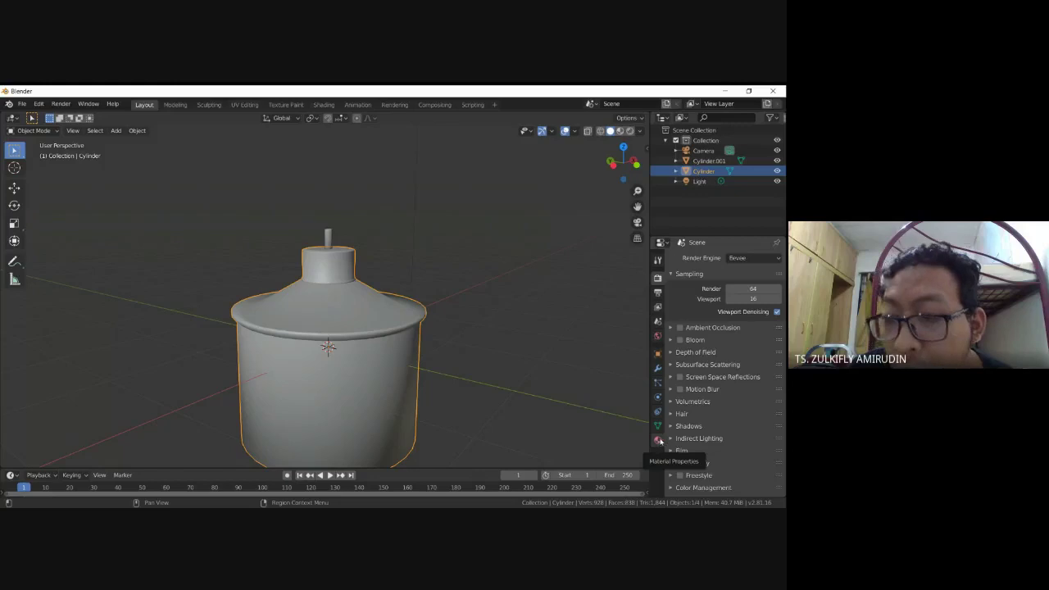
left_click(658, 441)
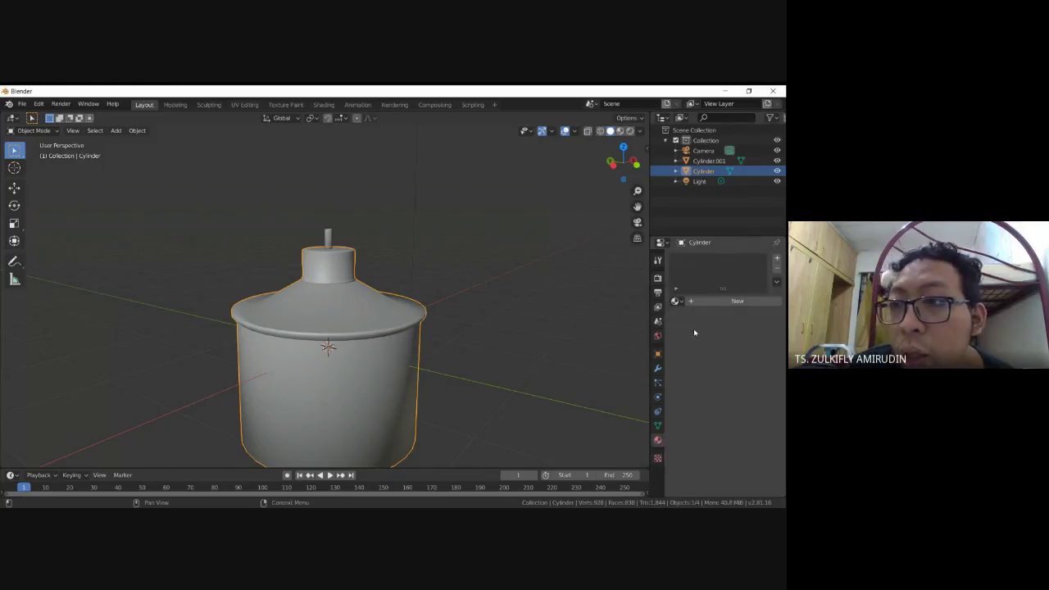
Add a new Material.001 to the lamp body and tint its Base Color a muted purple
left_click(732, 305)
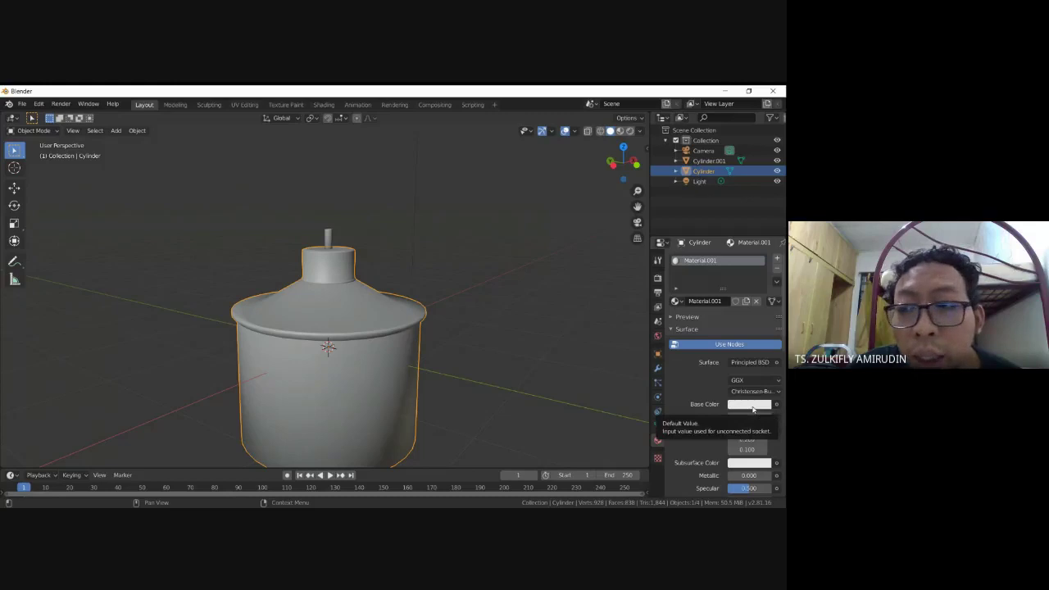
left_click(754, 405)
mouse_move(713, 326)
left_mouse_down()
mouse_move(749, 297)
mouse_move(764, 305)
mouse_move(764, 280)
mouse_move(768, 309)
mouse_move(765, 300)
mouse_move(730, 298)
left_mouse_up()
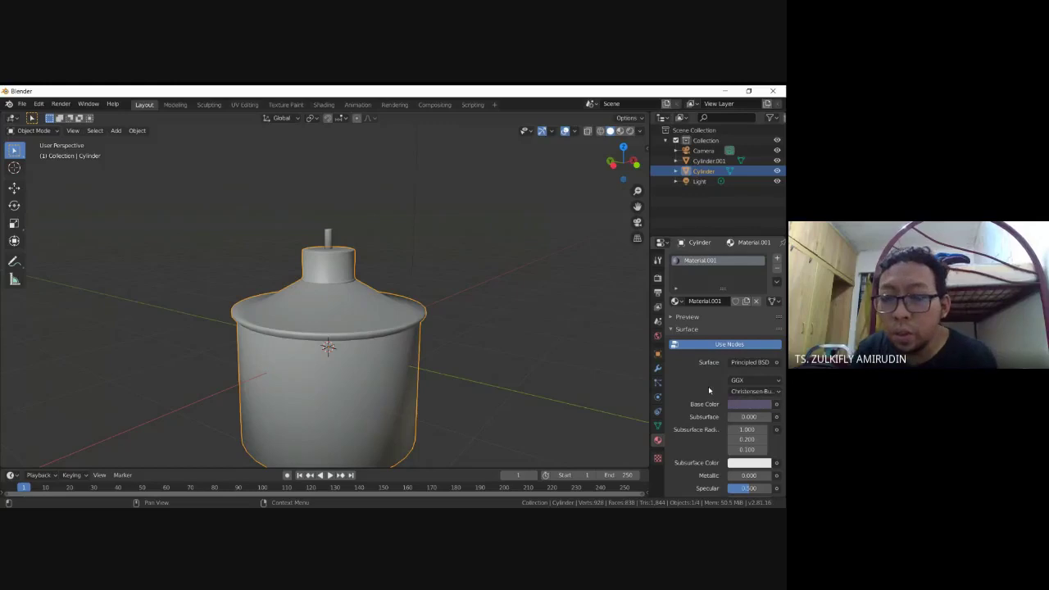
left_click(752, 404)
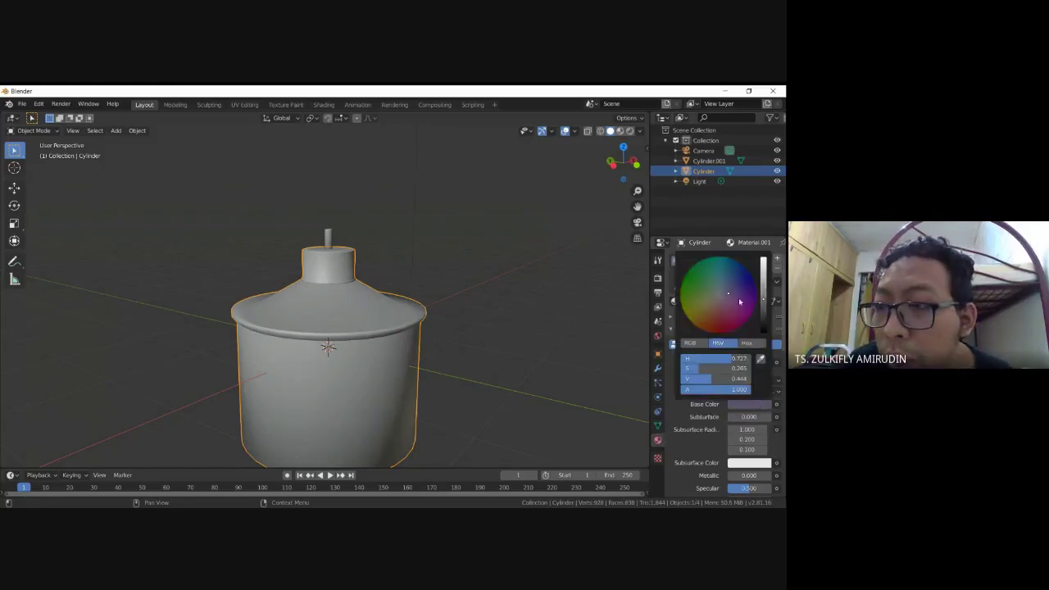
left_click(777, 405)
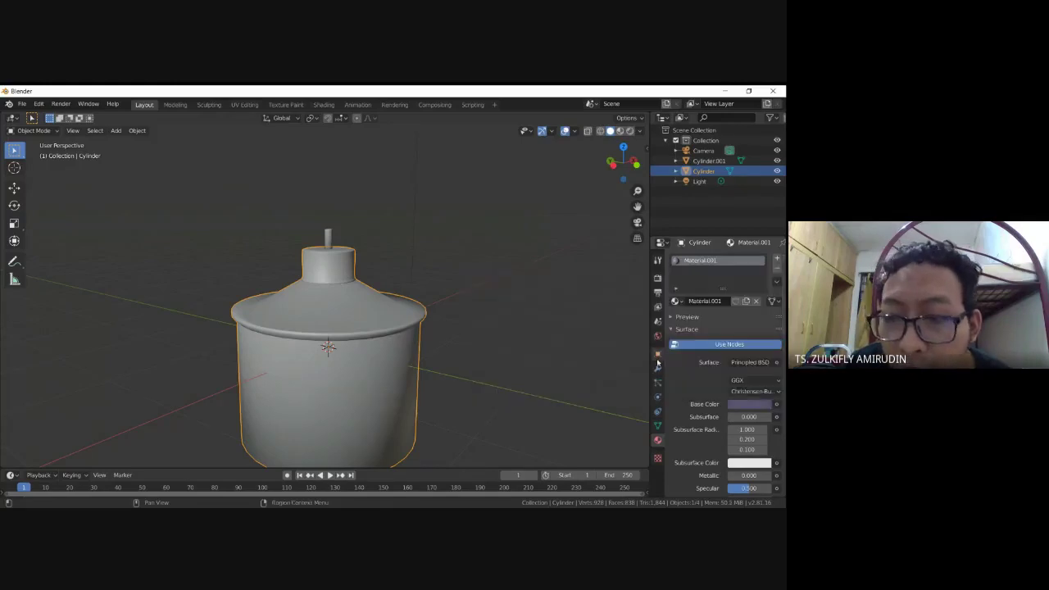
Drive the Base Color with an Image Texture node
left_click(777, 405)
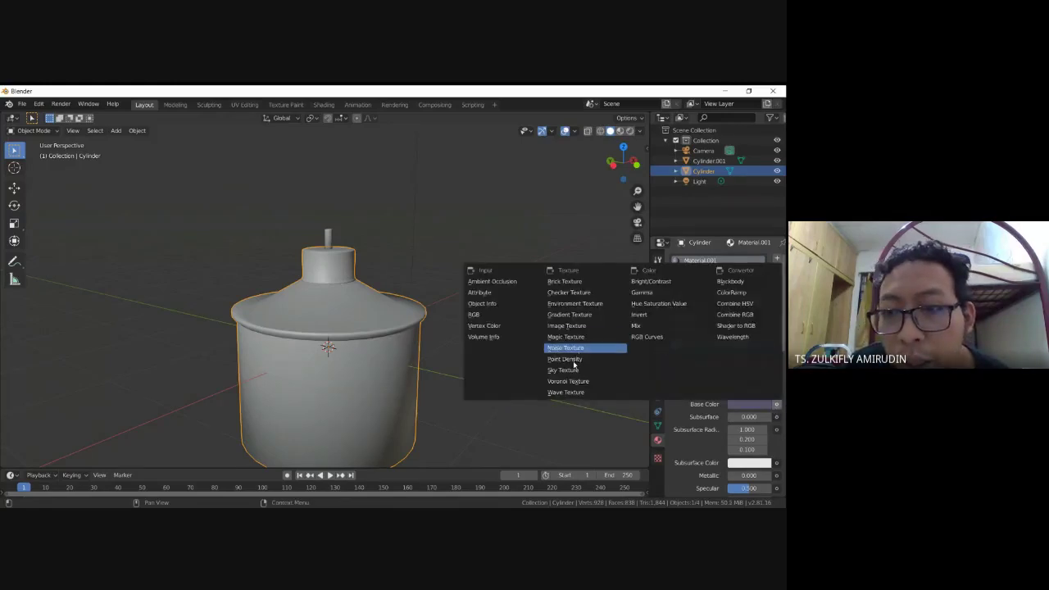
left_click(568, 327)
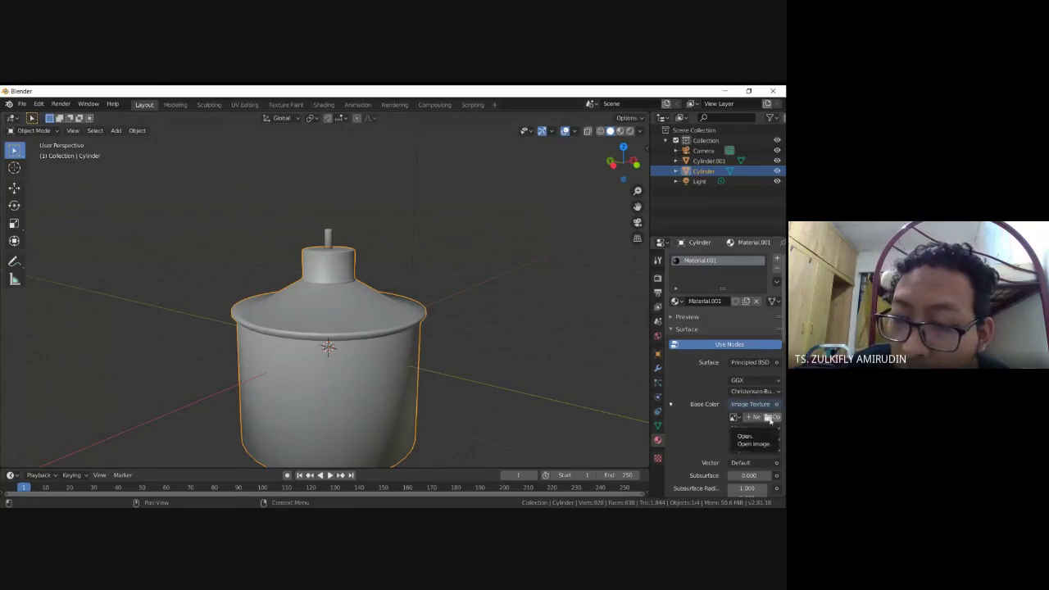
left_click(770, 419)
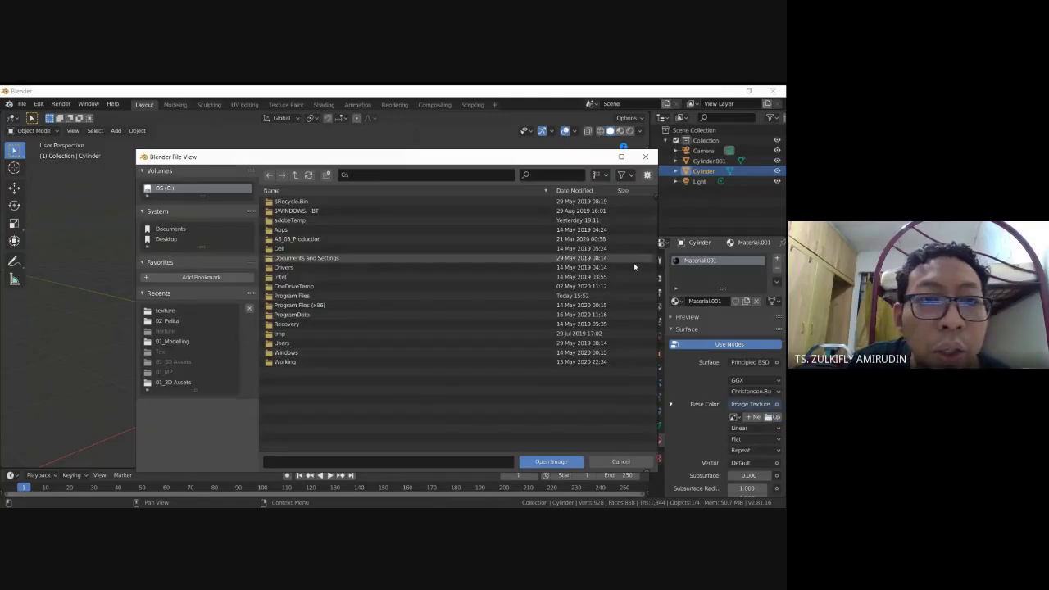
Load zink.jpg from Desktop > Blender Tutorial > 01_Modelling > 02_Pelita > texture
left_click(168, 239)
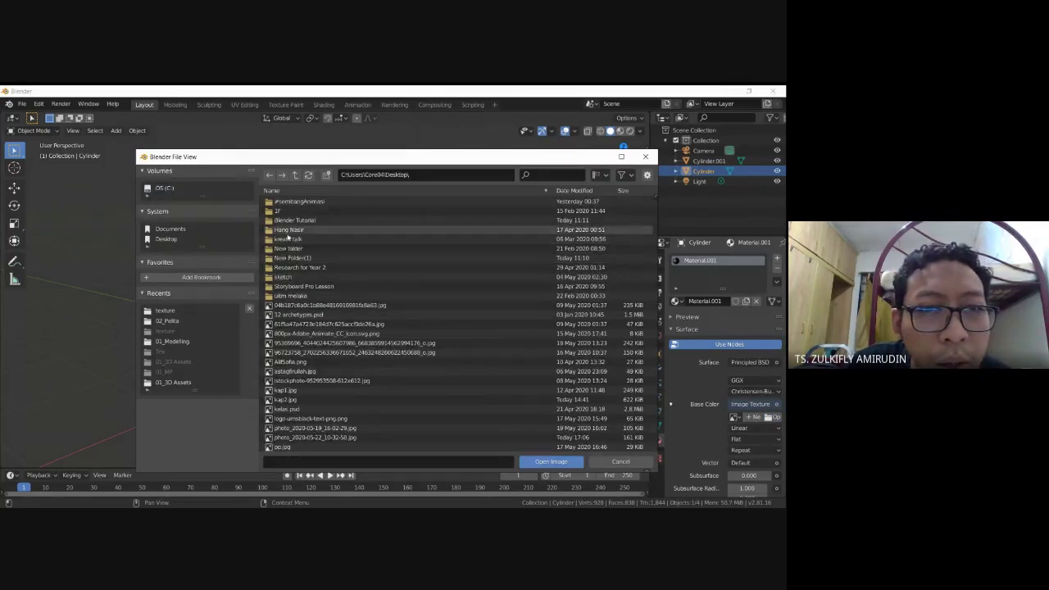
double_click(290, 221)
double_click(297, 203)
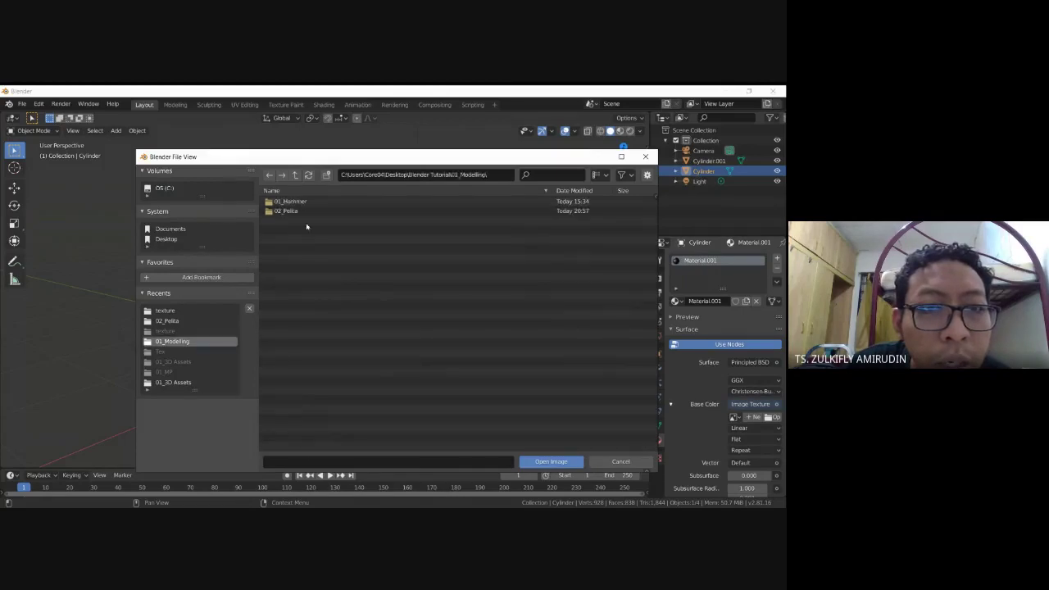
double_click(297, 212)
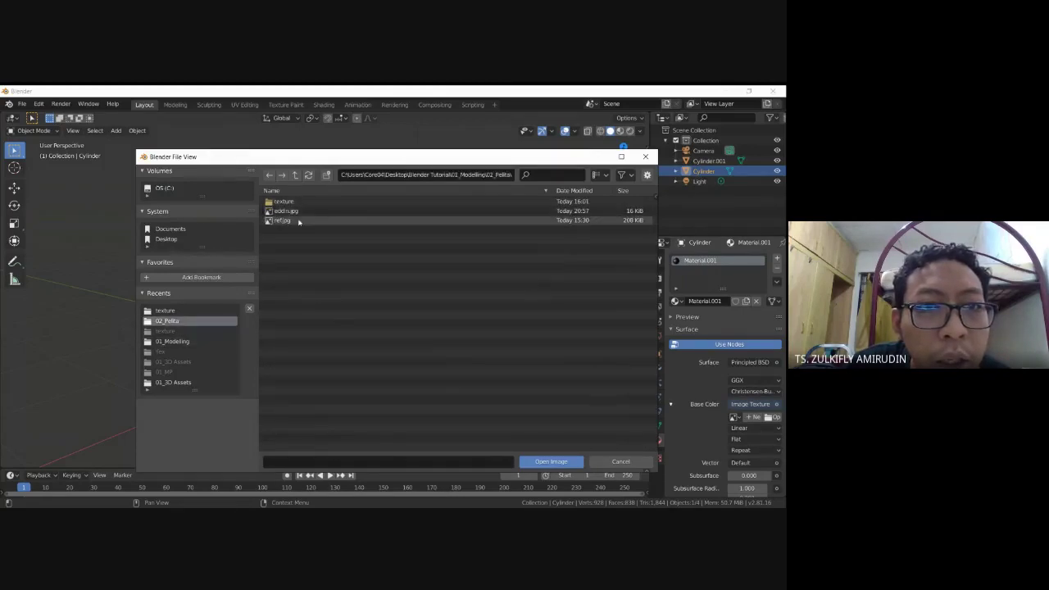
left_click(294, 202)
double_click(294, 203)
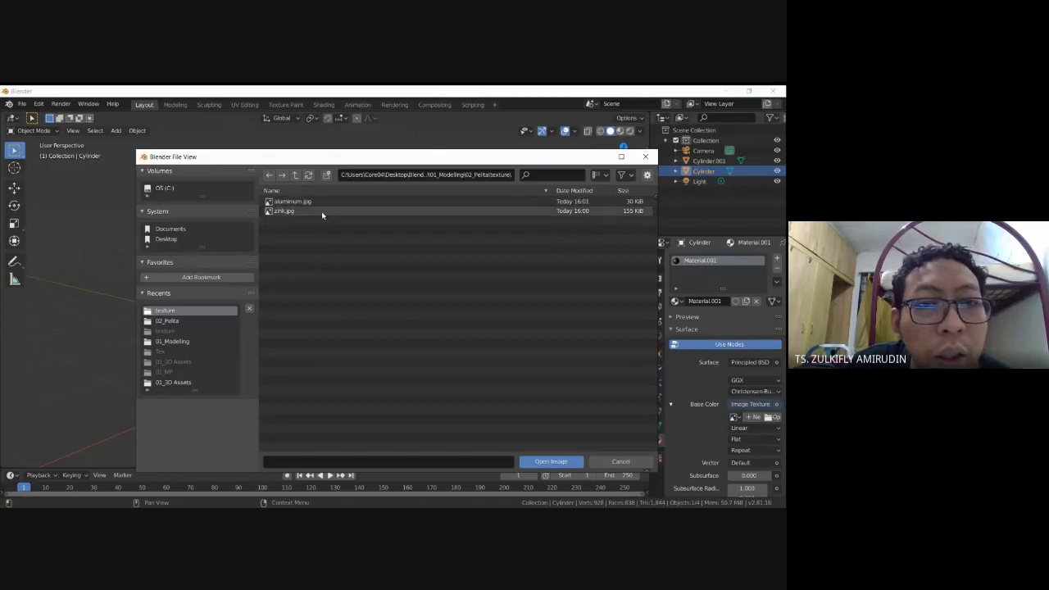
left_click(308, 212)
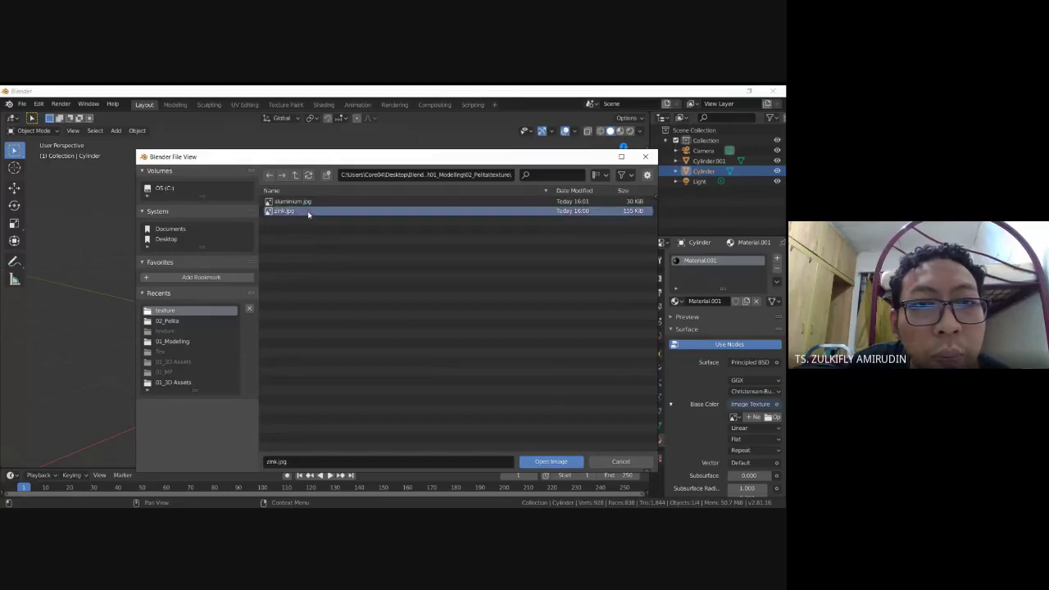
left_click(553, 462)
Switch the viewport to Rendered shading and orbit around the zinc-textured cylinder
scroll(429, 379, "down", 2)
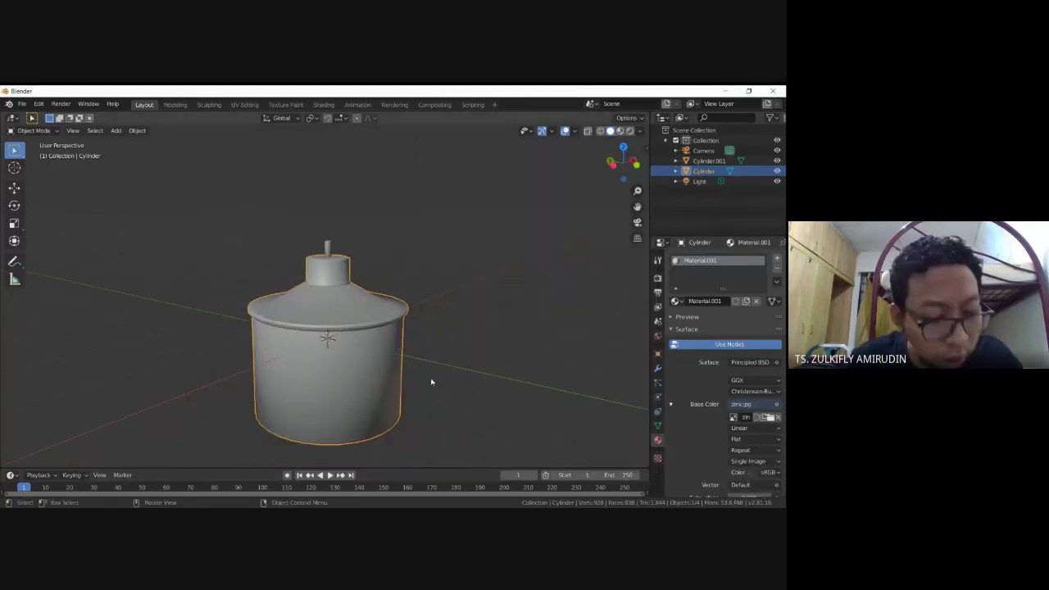
scroll(451, 377, "down", 1)
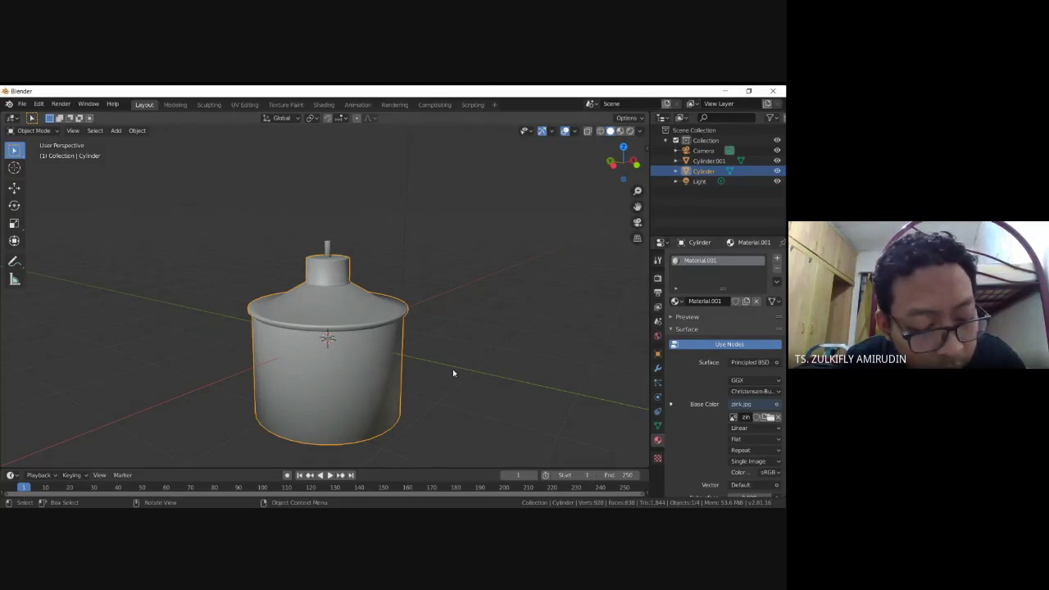
key("z")
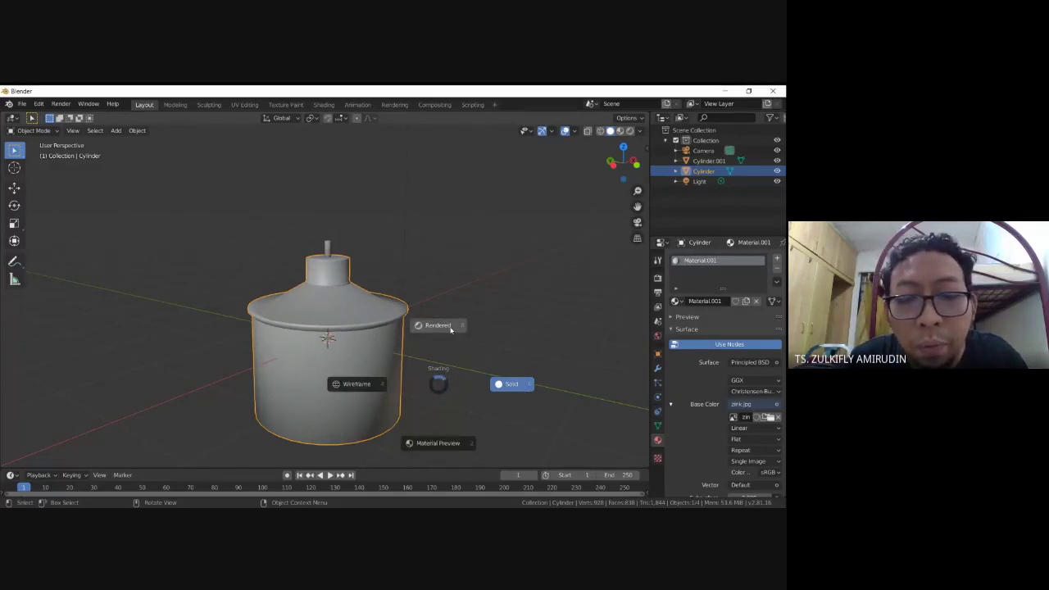
left_click(450, 329)
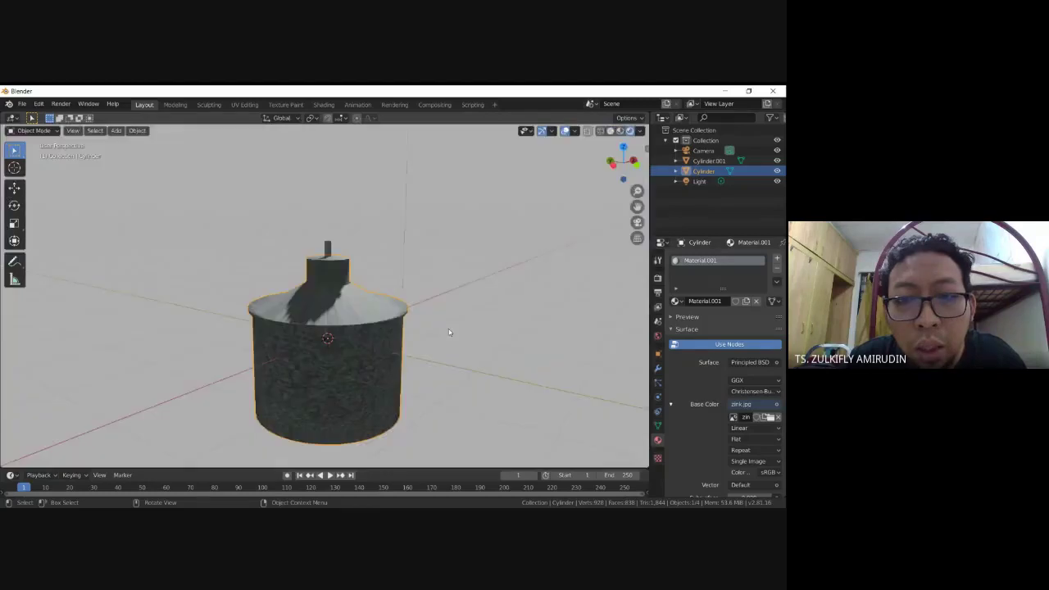
middle_click_drag(421, 343, 605, 323)
mouse_move(437, 345)
middle_mouse_down()
mouse_move(487, 351)
mouse_move(316, 374)
mouse_move(327, 358)
mouse_move(354, 356)
middle_mouse_up()
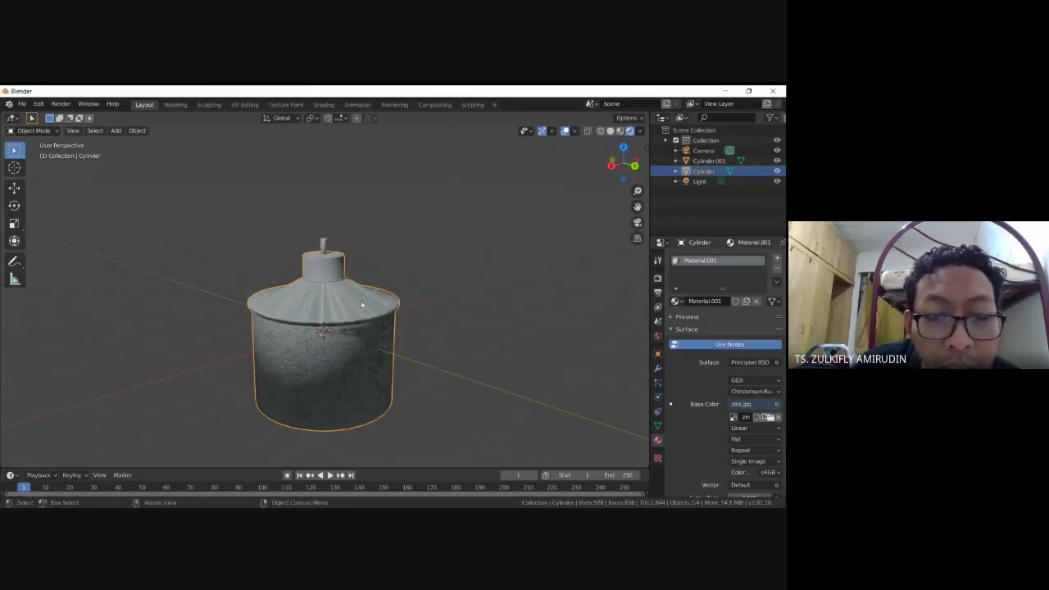
mouse_move(363, 333)
middle_mouse_down()
mouse_move(446, 328)
mouse_move(301, 322)
mouse_move(287, 342)
mouse_move(298, 361)
mouse_move(359, 368)
middle_mouse_up()
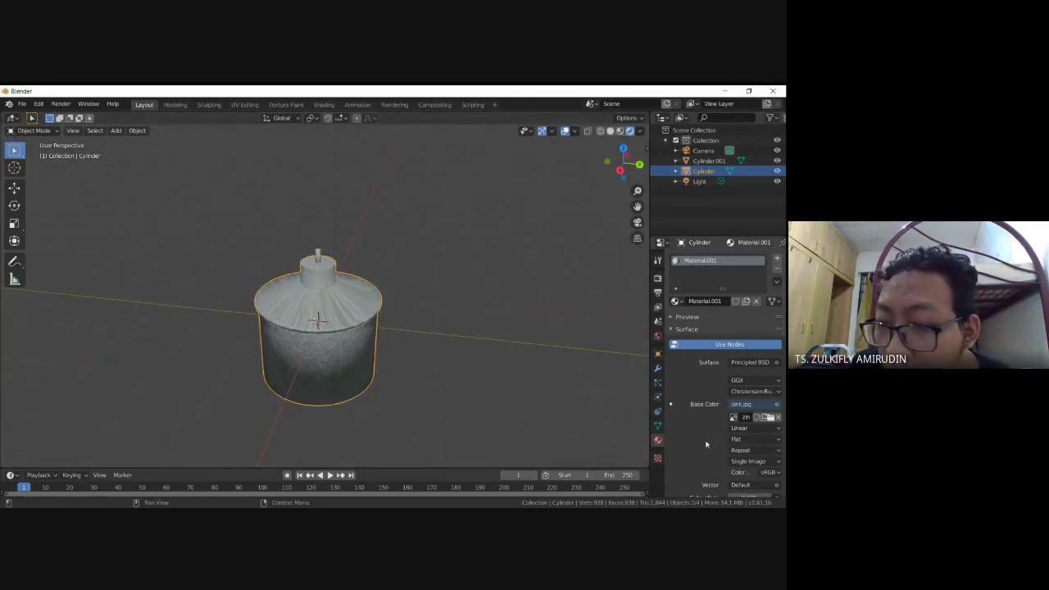
Raise Material.001's Metallic to about 0.695 and Specular to 0.674
scroll(707, 444, "down", 2)
scroll(701, 397, "down", 1)
scroll(696, 385, "down", 2)
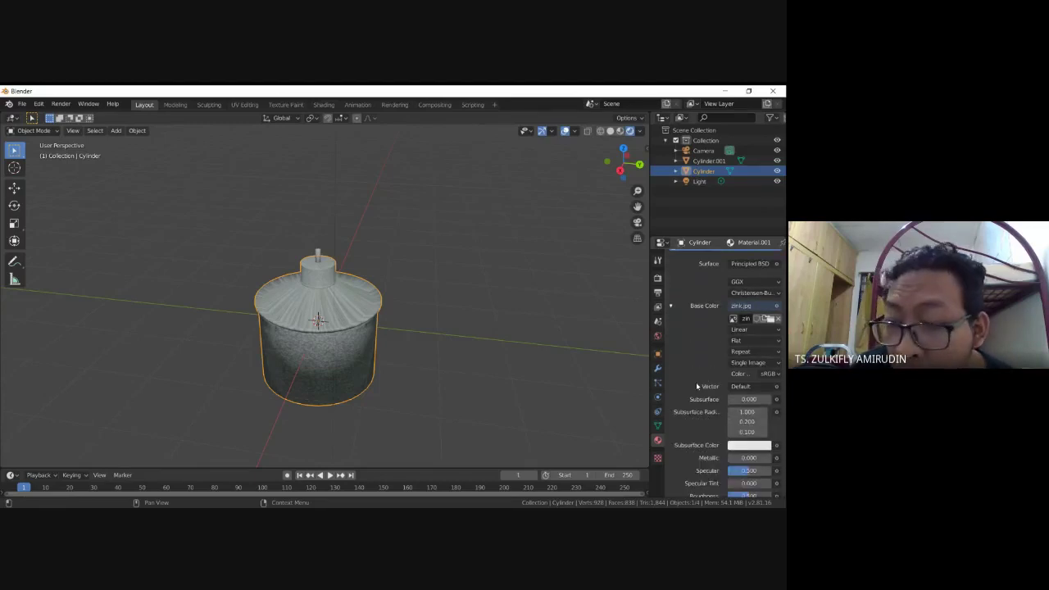
scroll(696, 385, "down", 1)
scroll(696, 387, "down", 2)
scroll(696, 387, "down", 2)
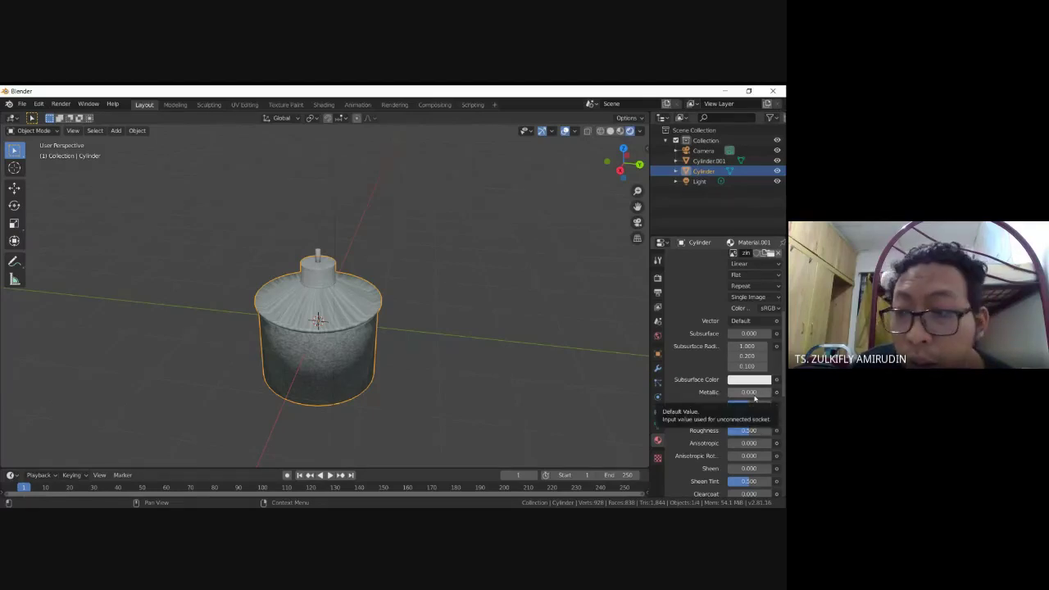
scroll(755, 398, "down", 1)
left_click_drag(750, 376, 9, 378)
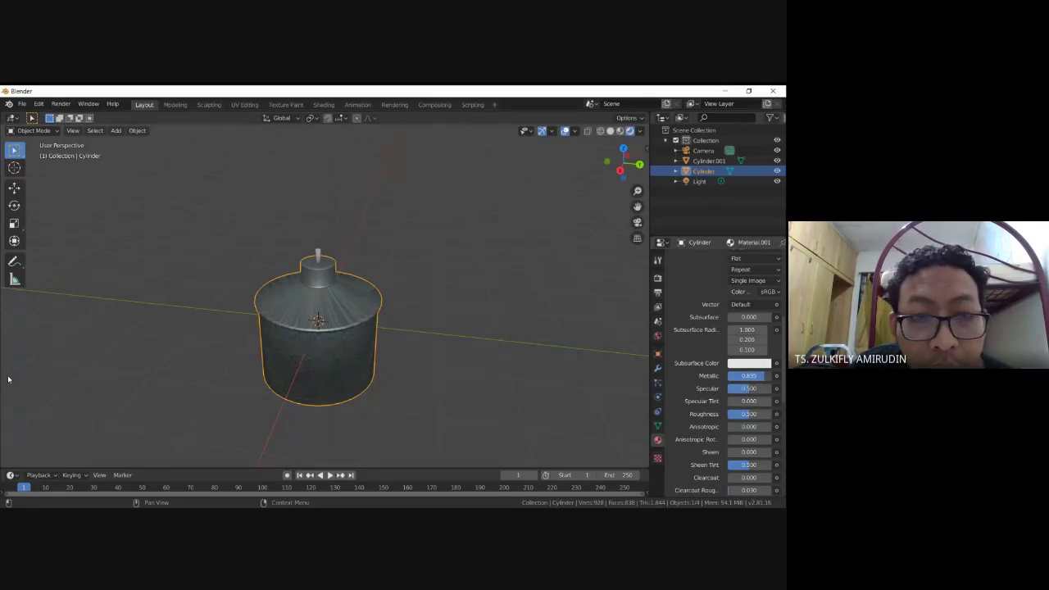
middle_click_drag(433, 342, 409, 315)
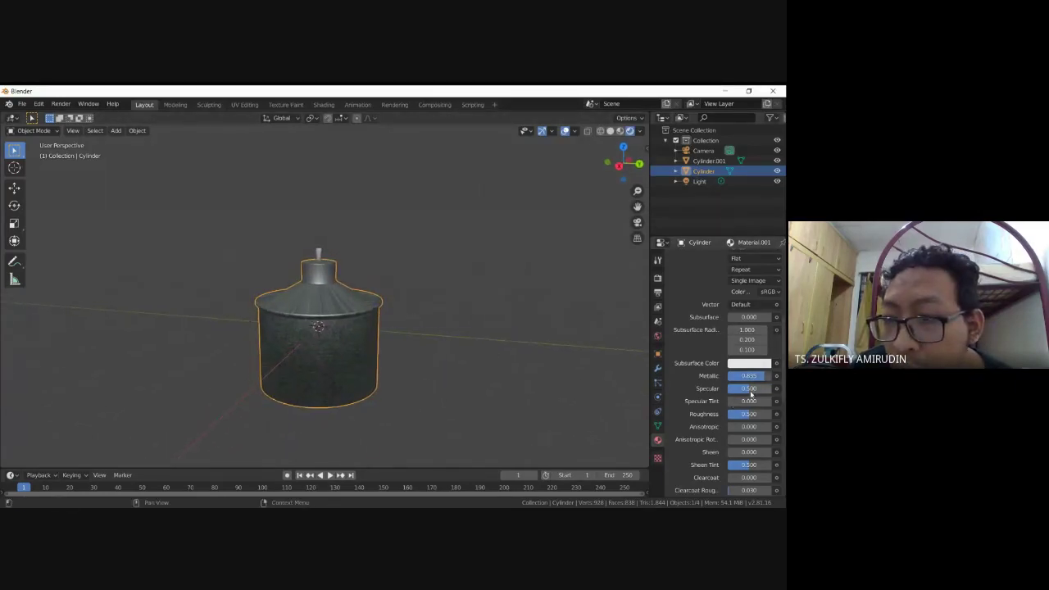
left_click_drag(751, 394, 763, 402)
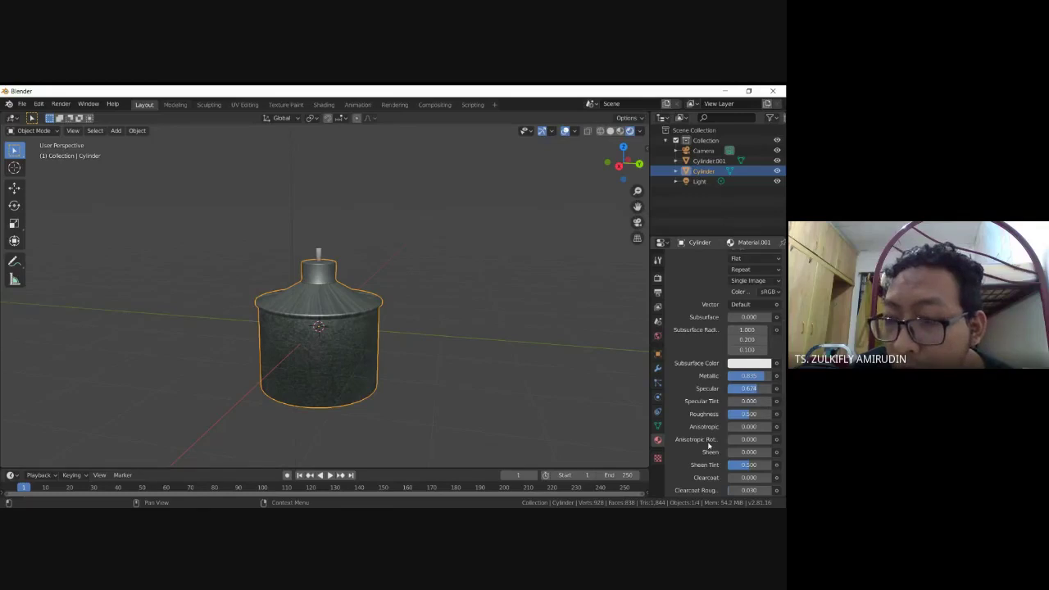
Set the material's Roughness to 0.720
scroll(745, 451, "down", 1)
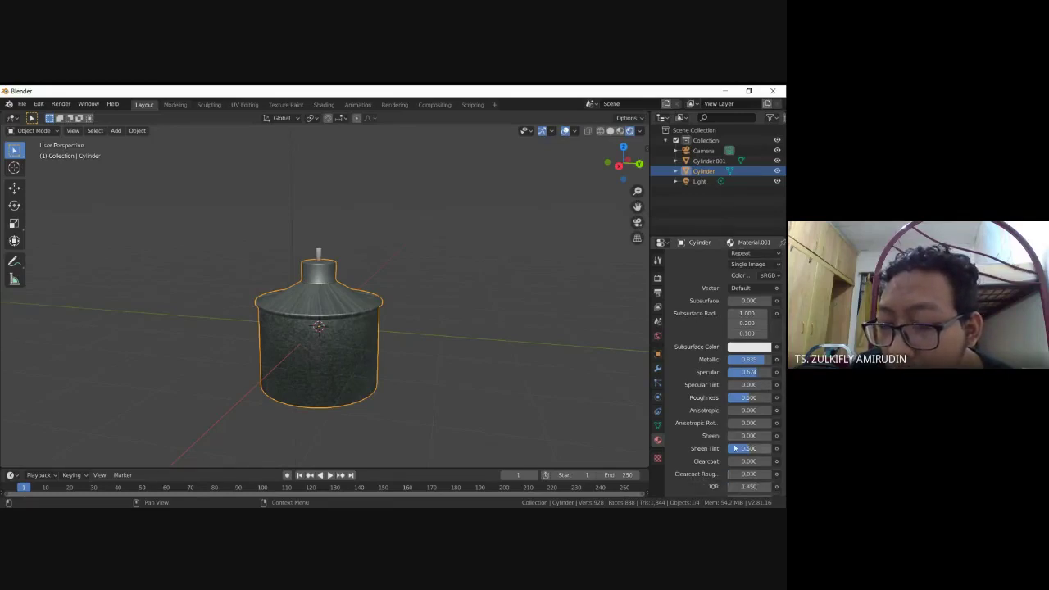
scroll(735, 449, "down", 1)
scroll(737, 446, "down", 1)
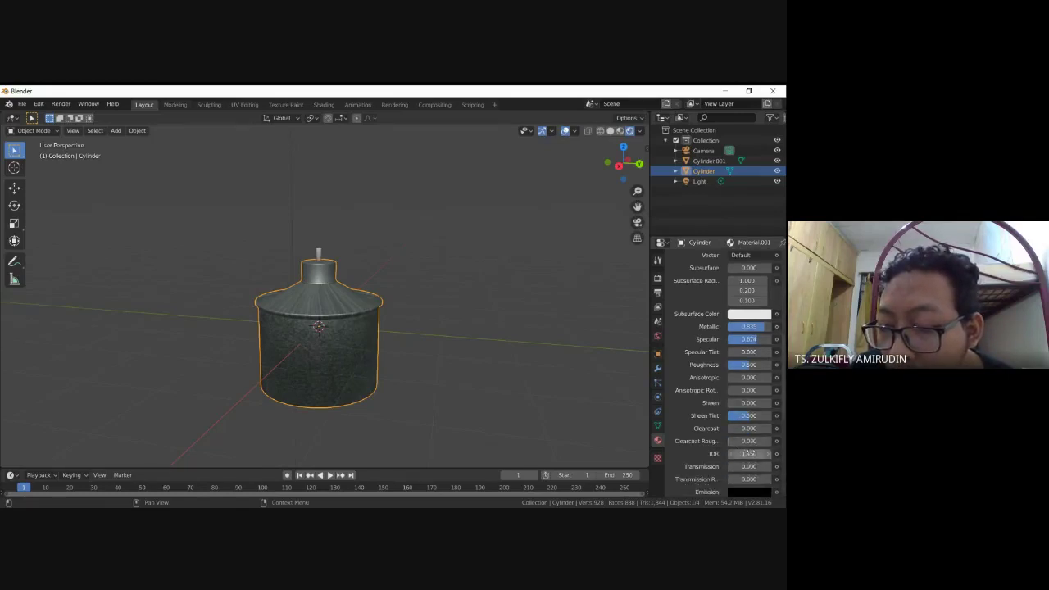
scroll(748, 452, "down", 3)
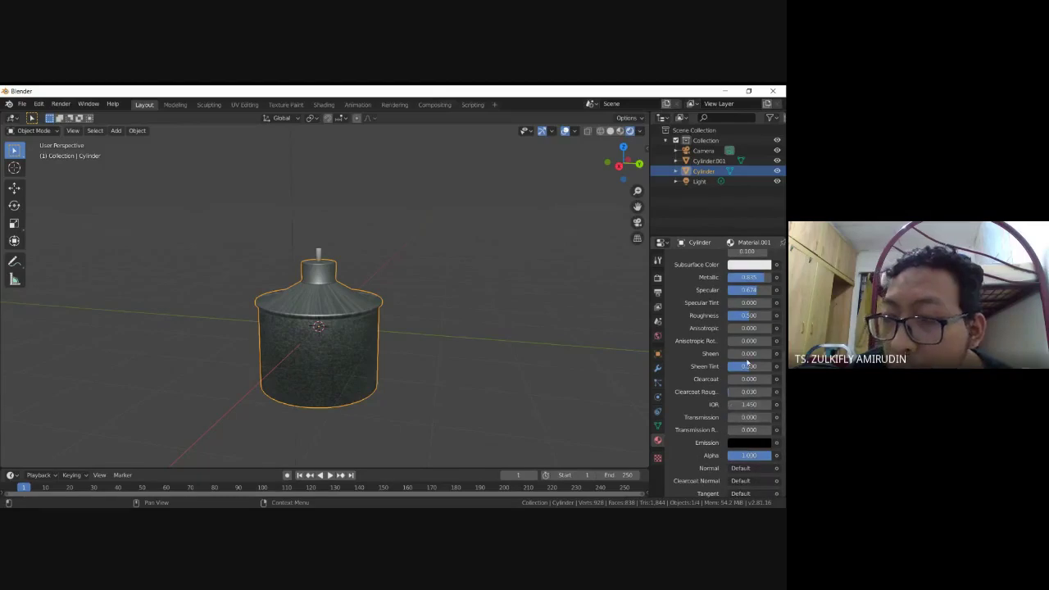
scroll(745, 368, "up", 2)
scroll(748, 374, "up", 1)
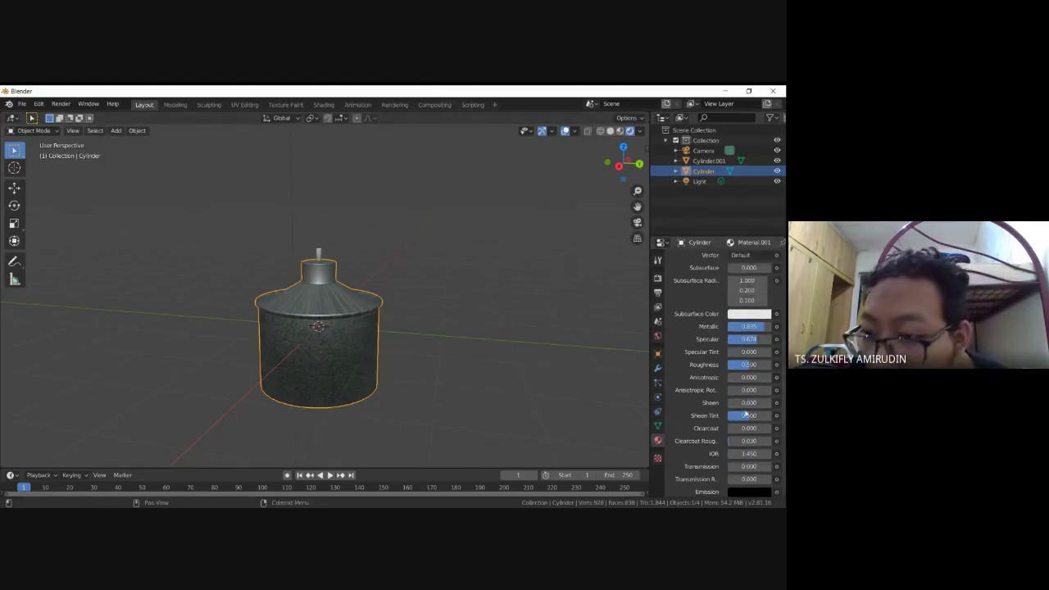
scroll(746, 426, "down", 2)
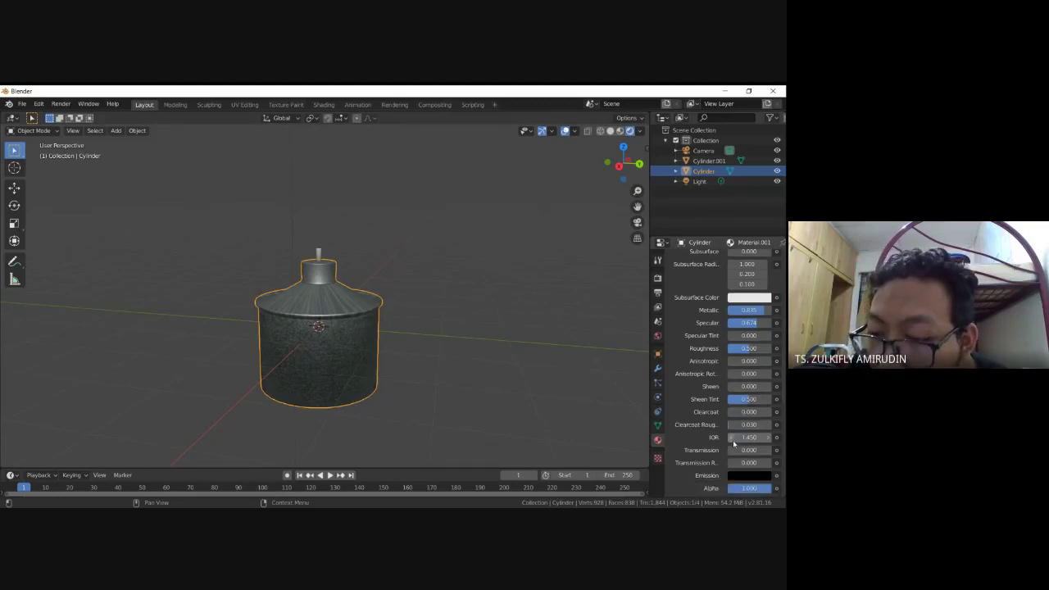
scroll(743, 433, "down", 1)
scroll(736, 439, "down", 1)
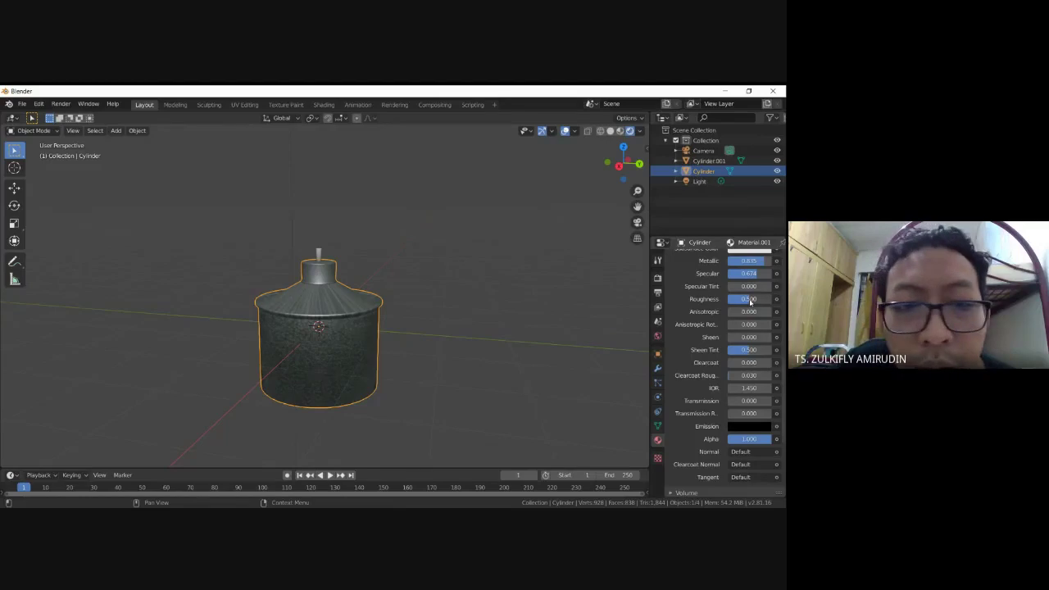
left_click_drag(750, 301, 781, 306)
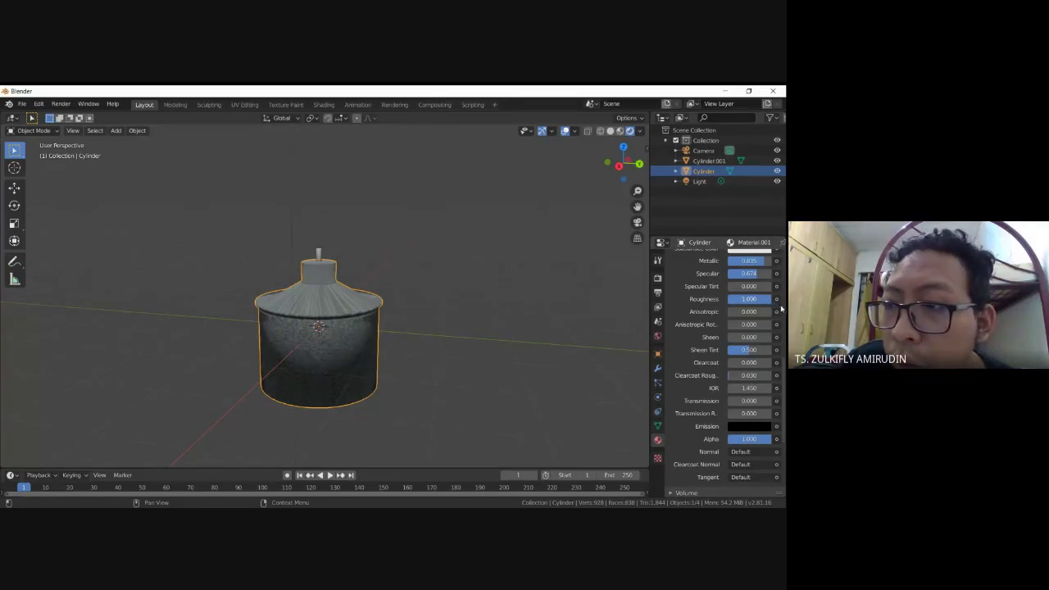
mouse_move(781, 308)
left_mouse_down()
mouse_move(756, 310)
mouse_move(768, 309)
left_mouse_up()
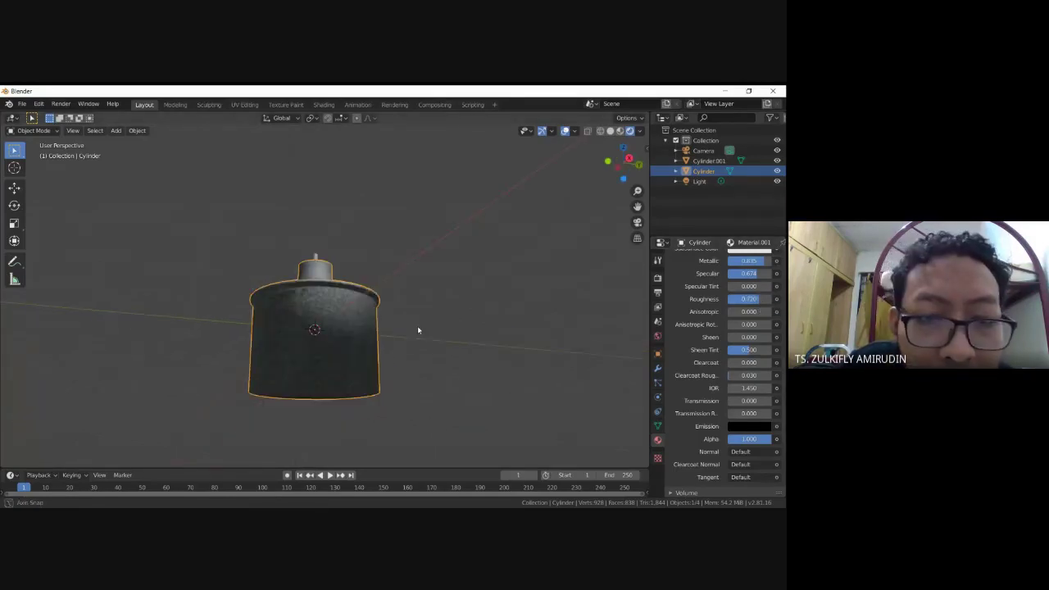
mouse_move(417, 326)
middle_mouse_down()
mouse_move(406, 387)
mouse_move(376, 400)
mouse_move(396, 360)
middle_mouse_up()
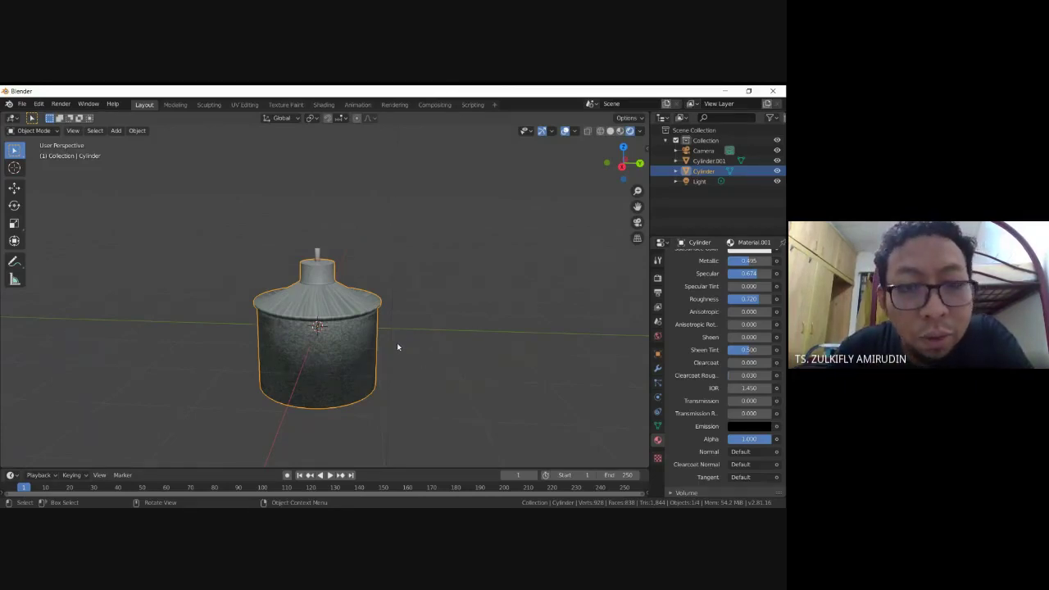
middle_click_drag(398, 347, 393, 356)
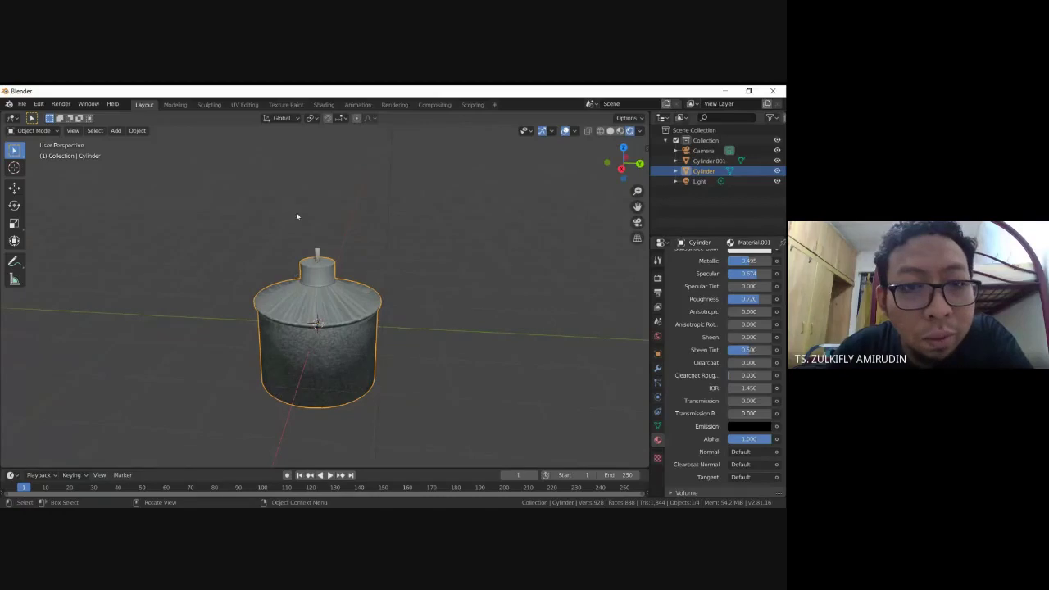
middle_click_drag(422, 370, 444, 370)
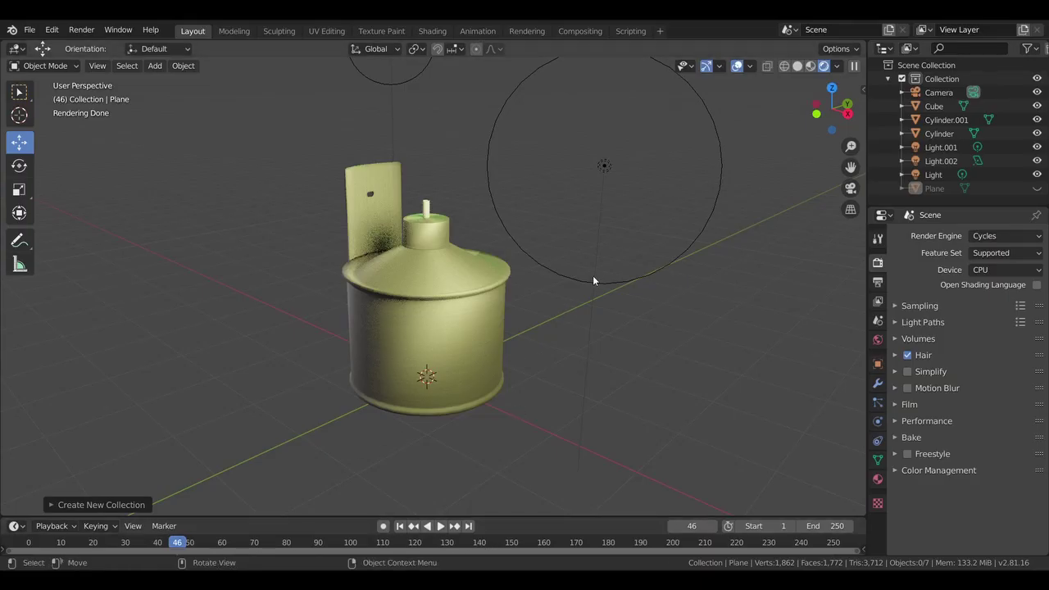
mouse_move(594, 278)
middle_mouse_down()
mouse_move(529, 281)
mouse_move(468, 328)
middle_mouse_up()
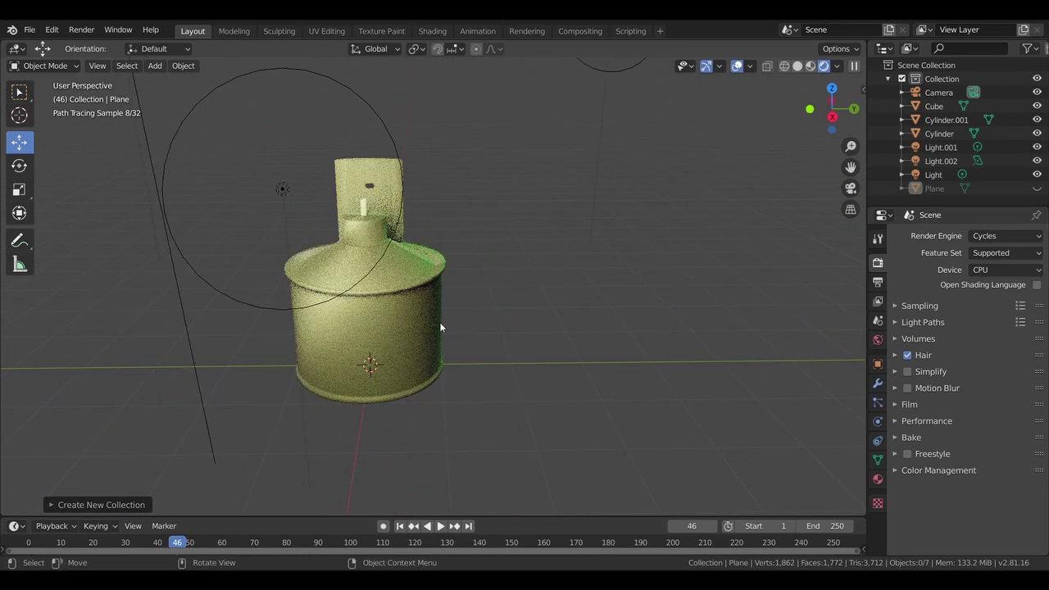
middle_click_drag(435, 317, 492, 318)
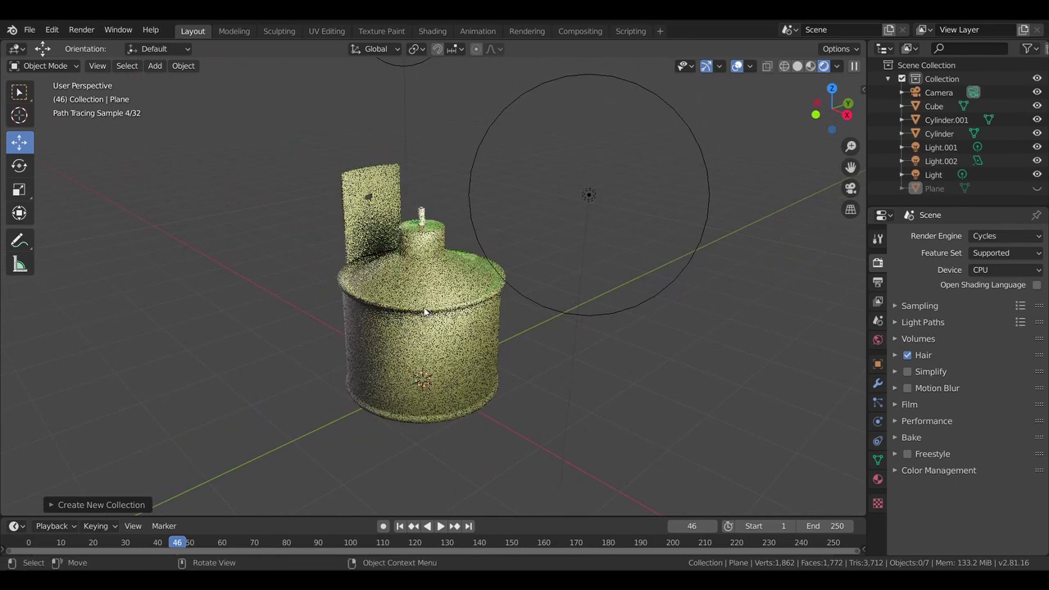
scroll(441, 284, "up", 3)
scroll(442, 284, "down", 1)
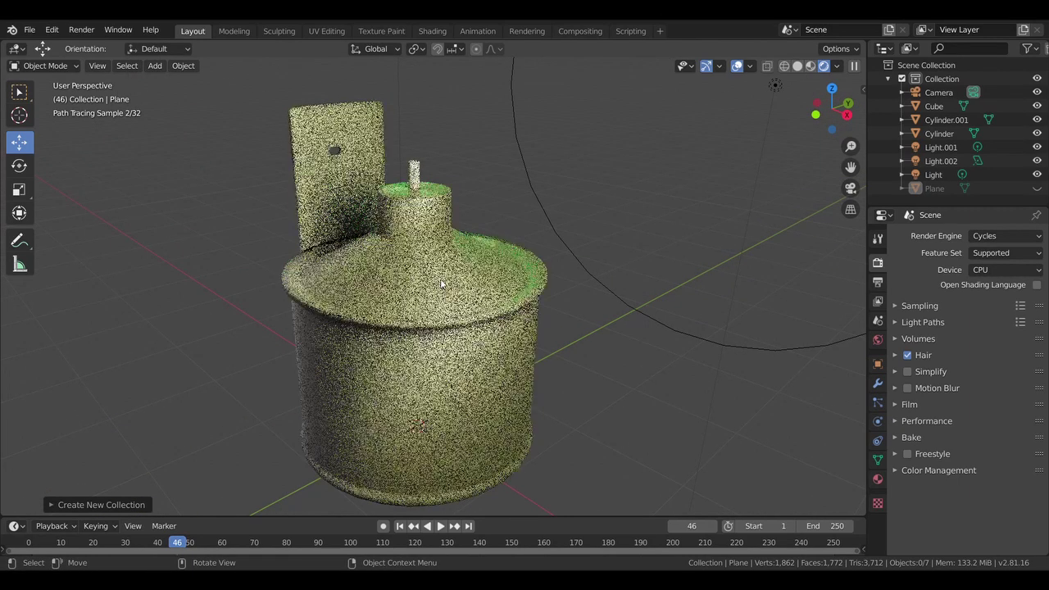
scroll(441, 283, "up", 2)
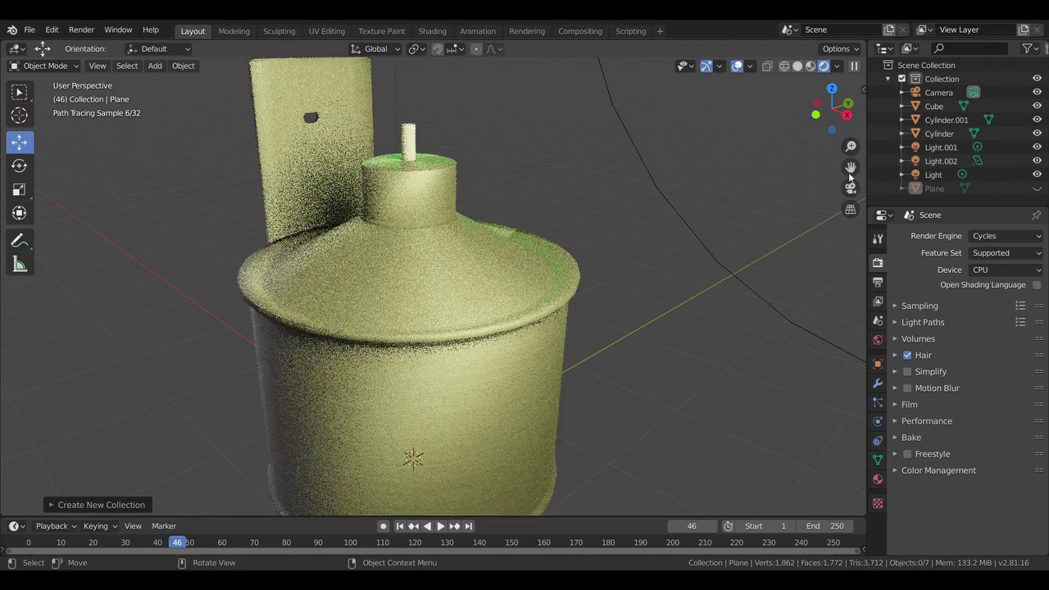
left_click_drag(854, 170, 641, 333)
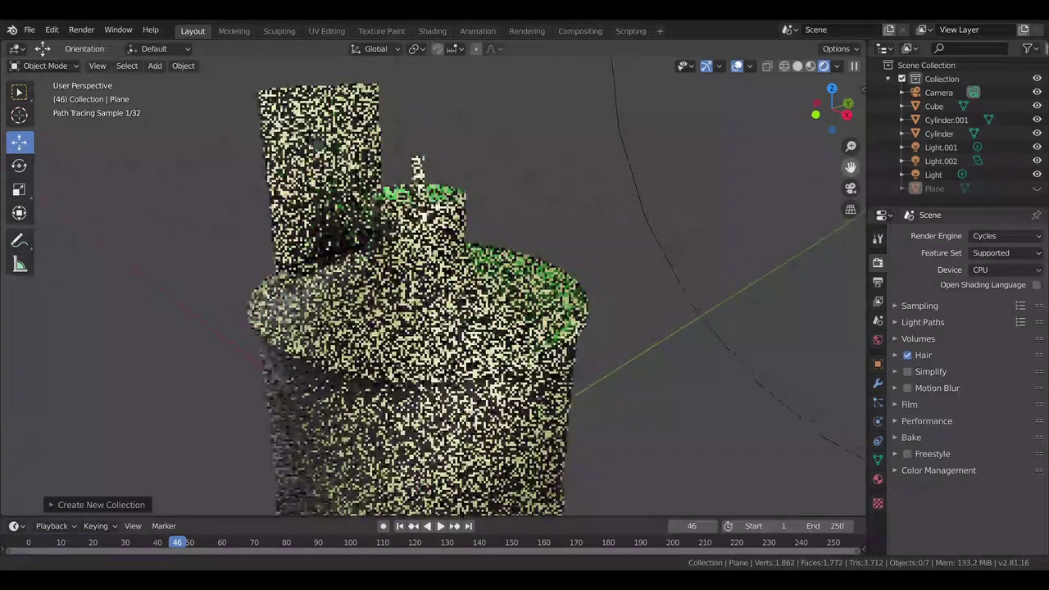